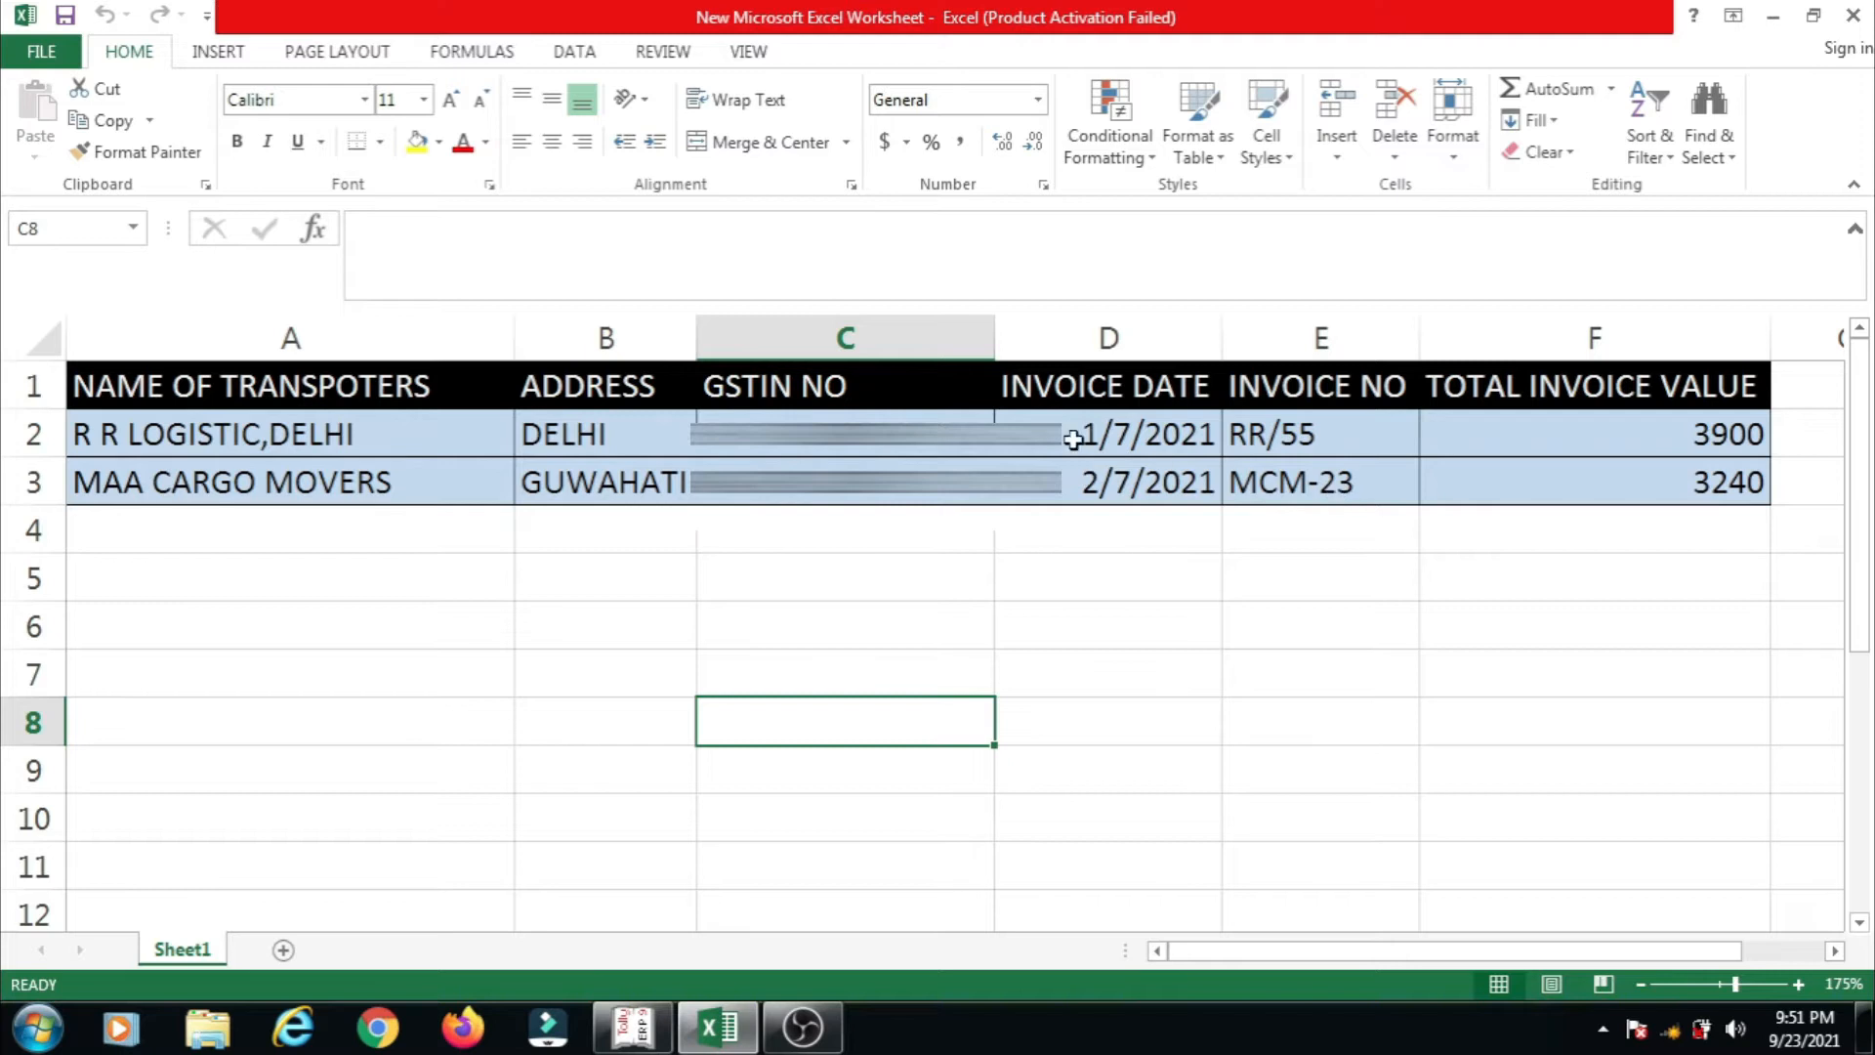
- Examine the R R LOGISTIC,DELHI row's transporter name, address, invoice date, invoice number and total invoice value
left_click(1081, 430)
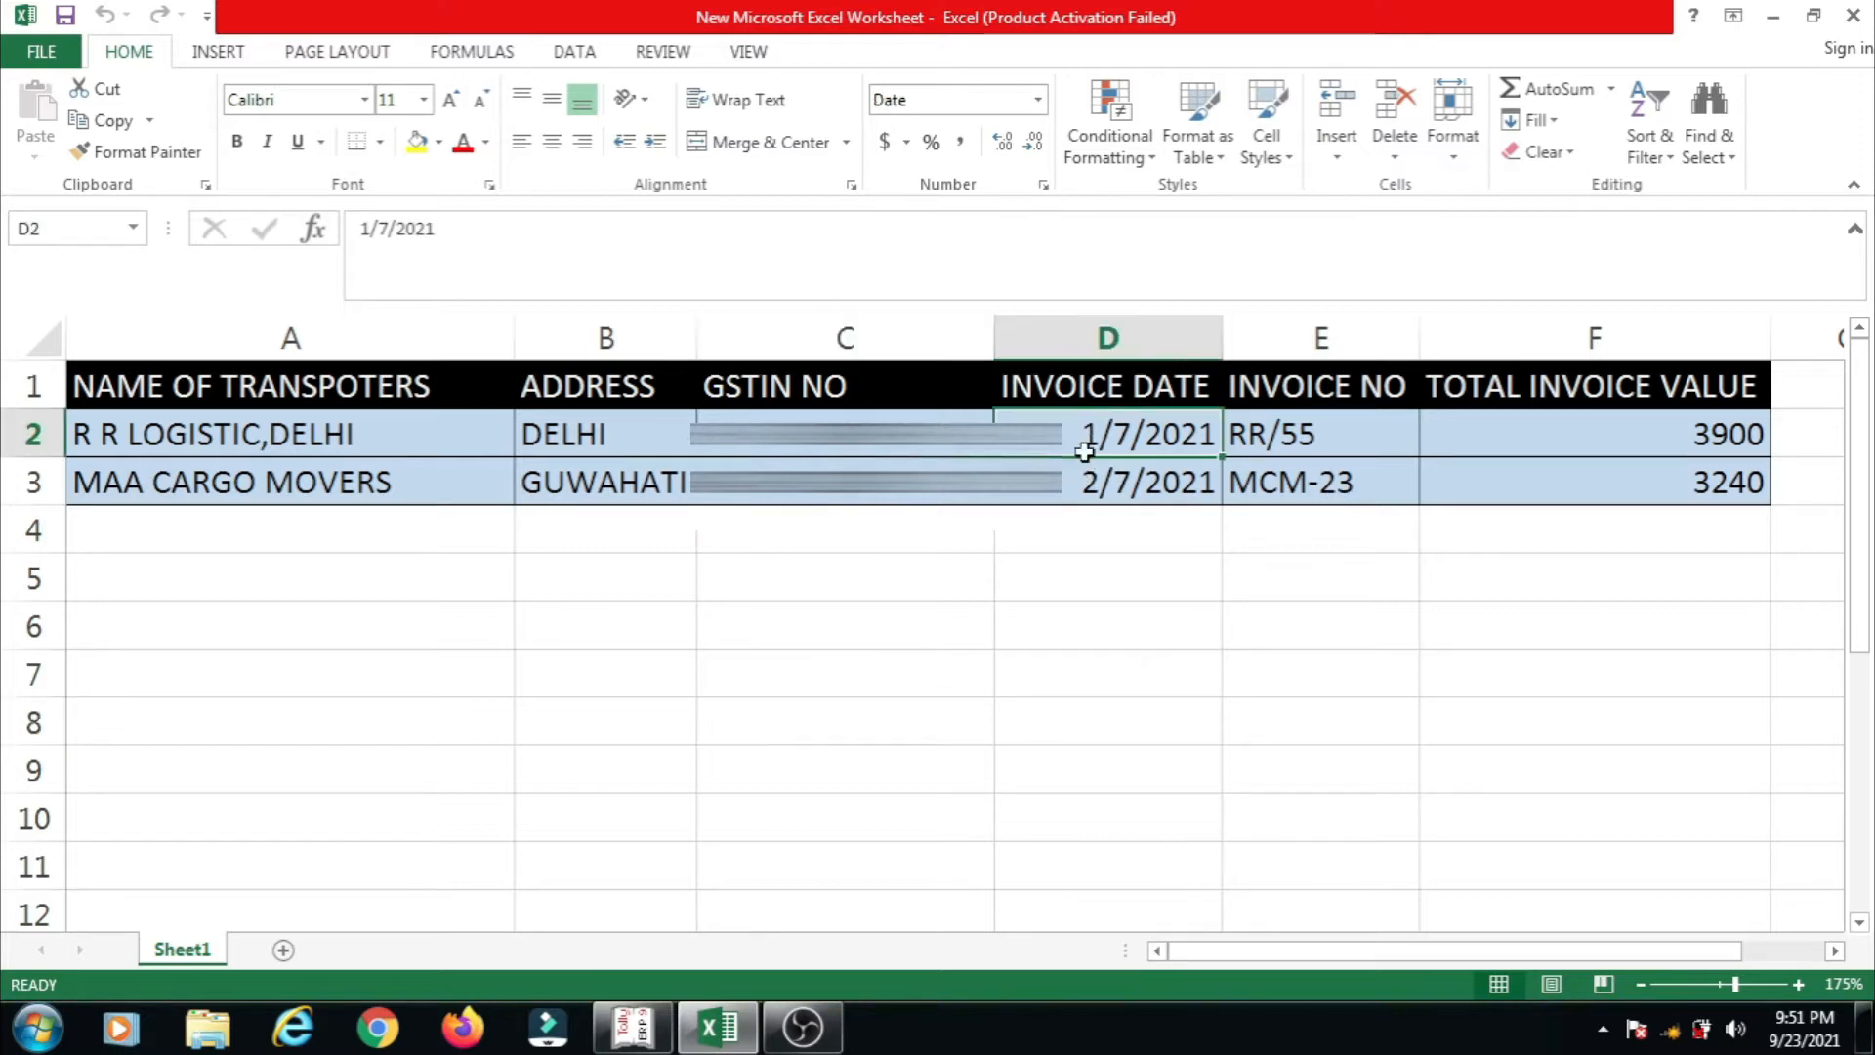
left_click(1274, 440)
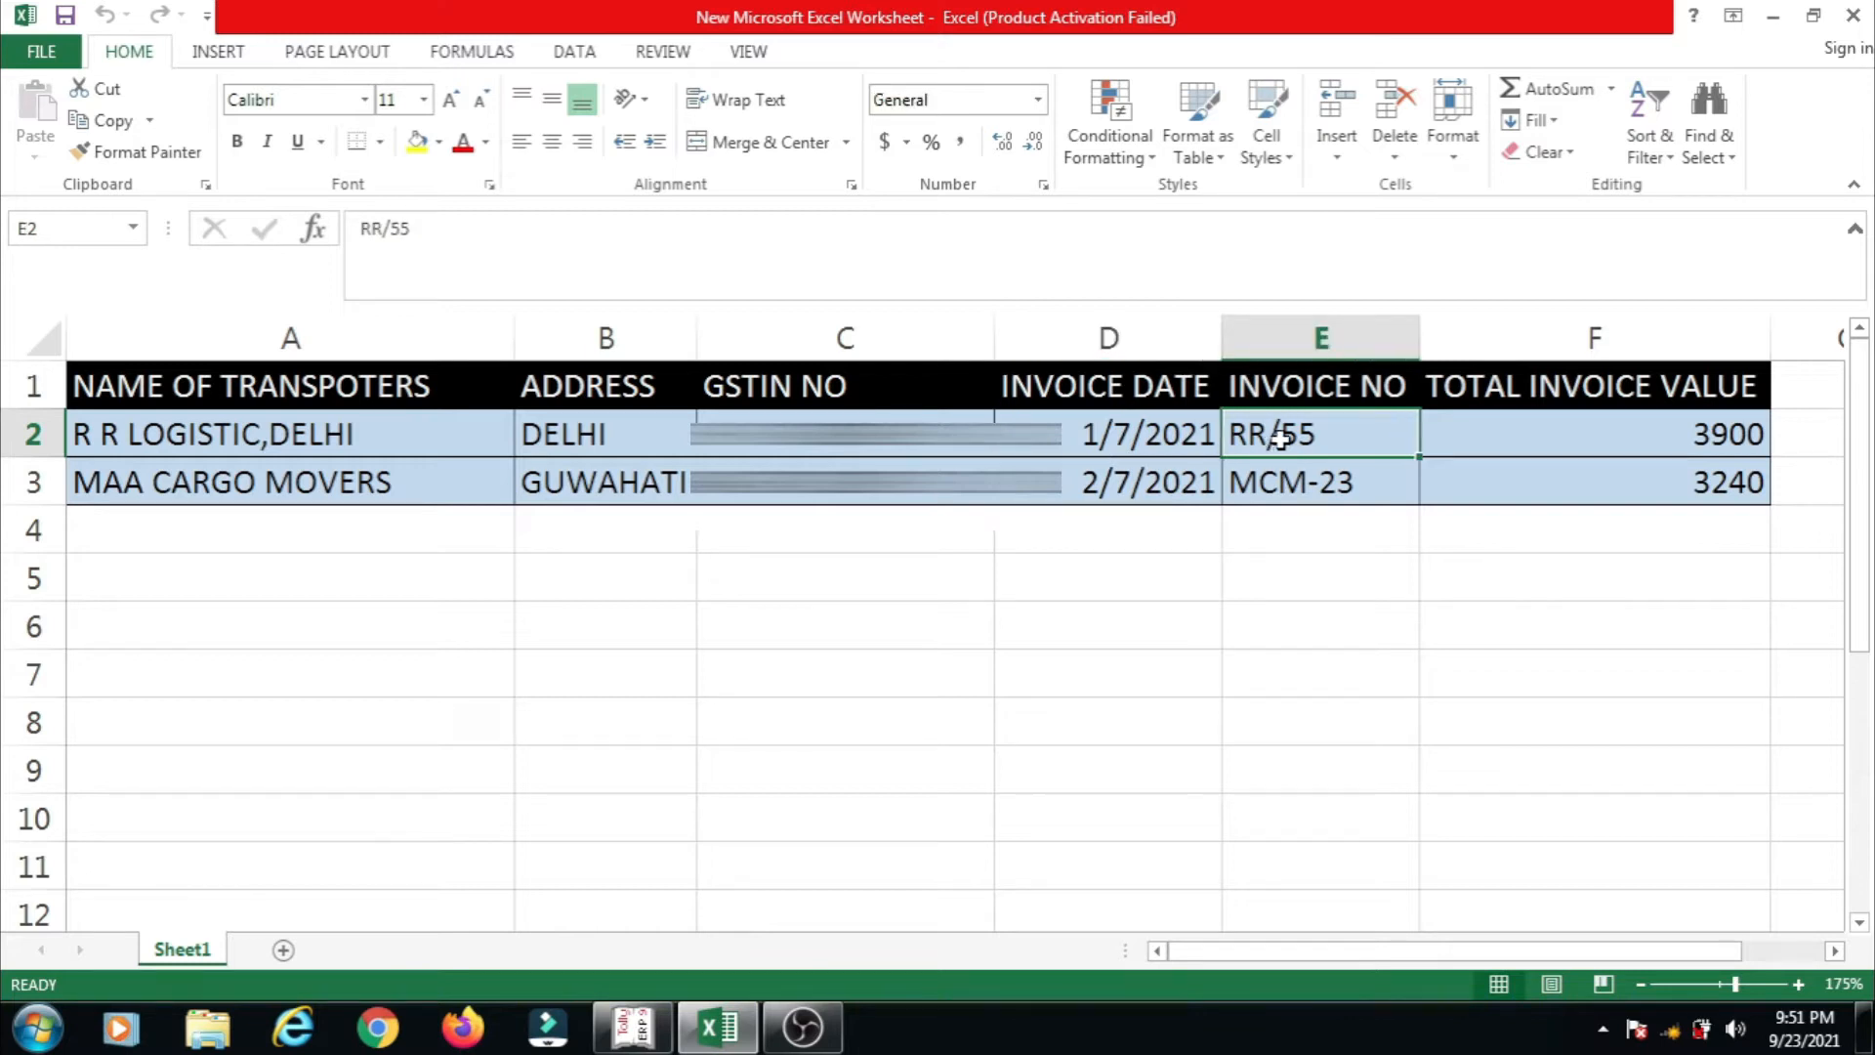
left_click(1541, 444)
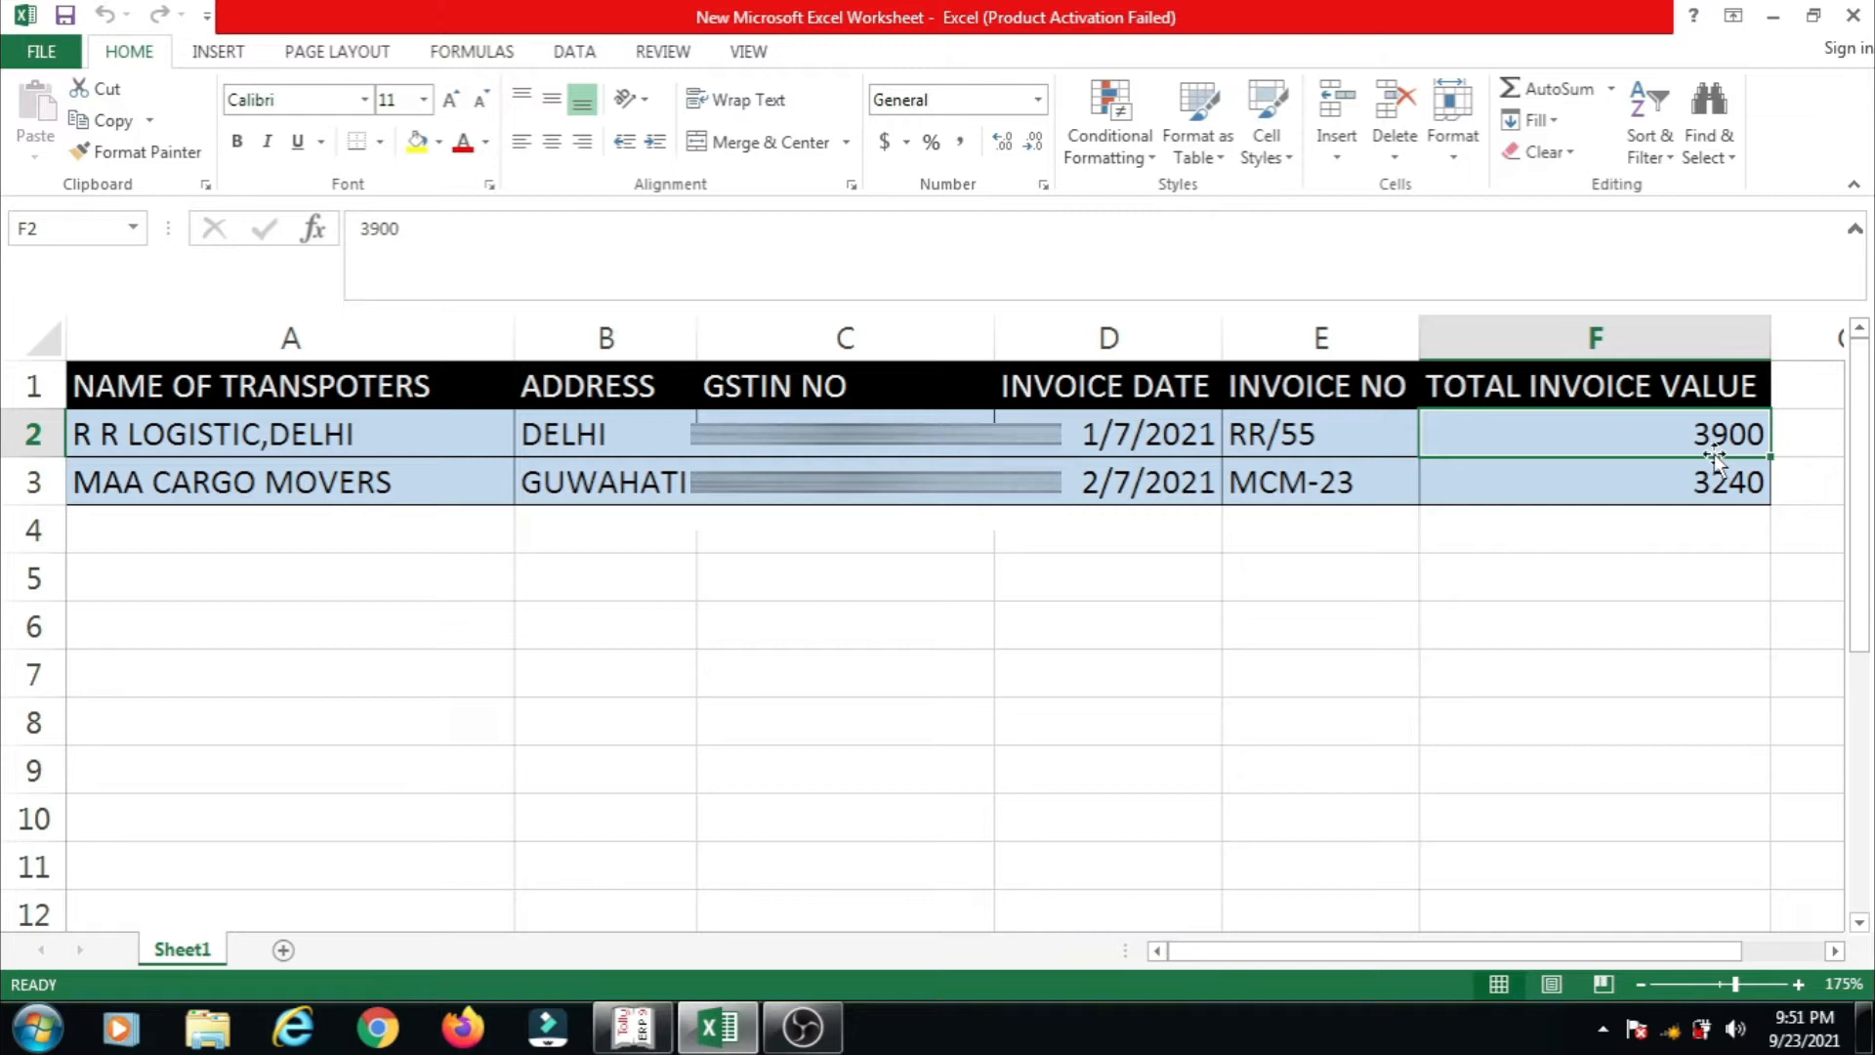
key("Home")
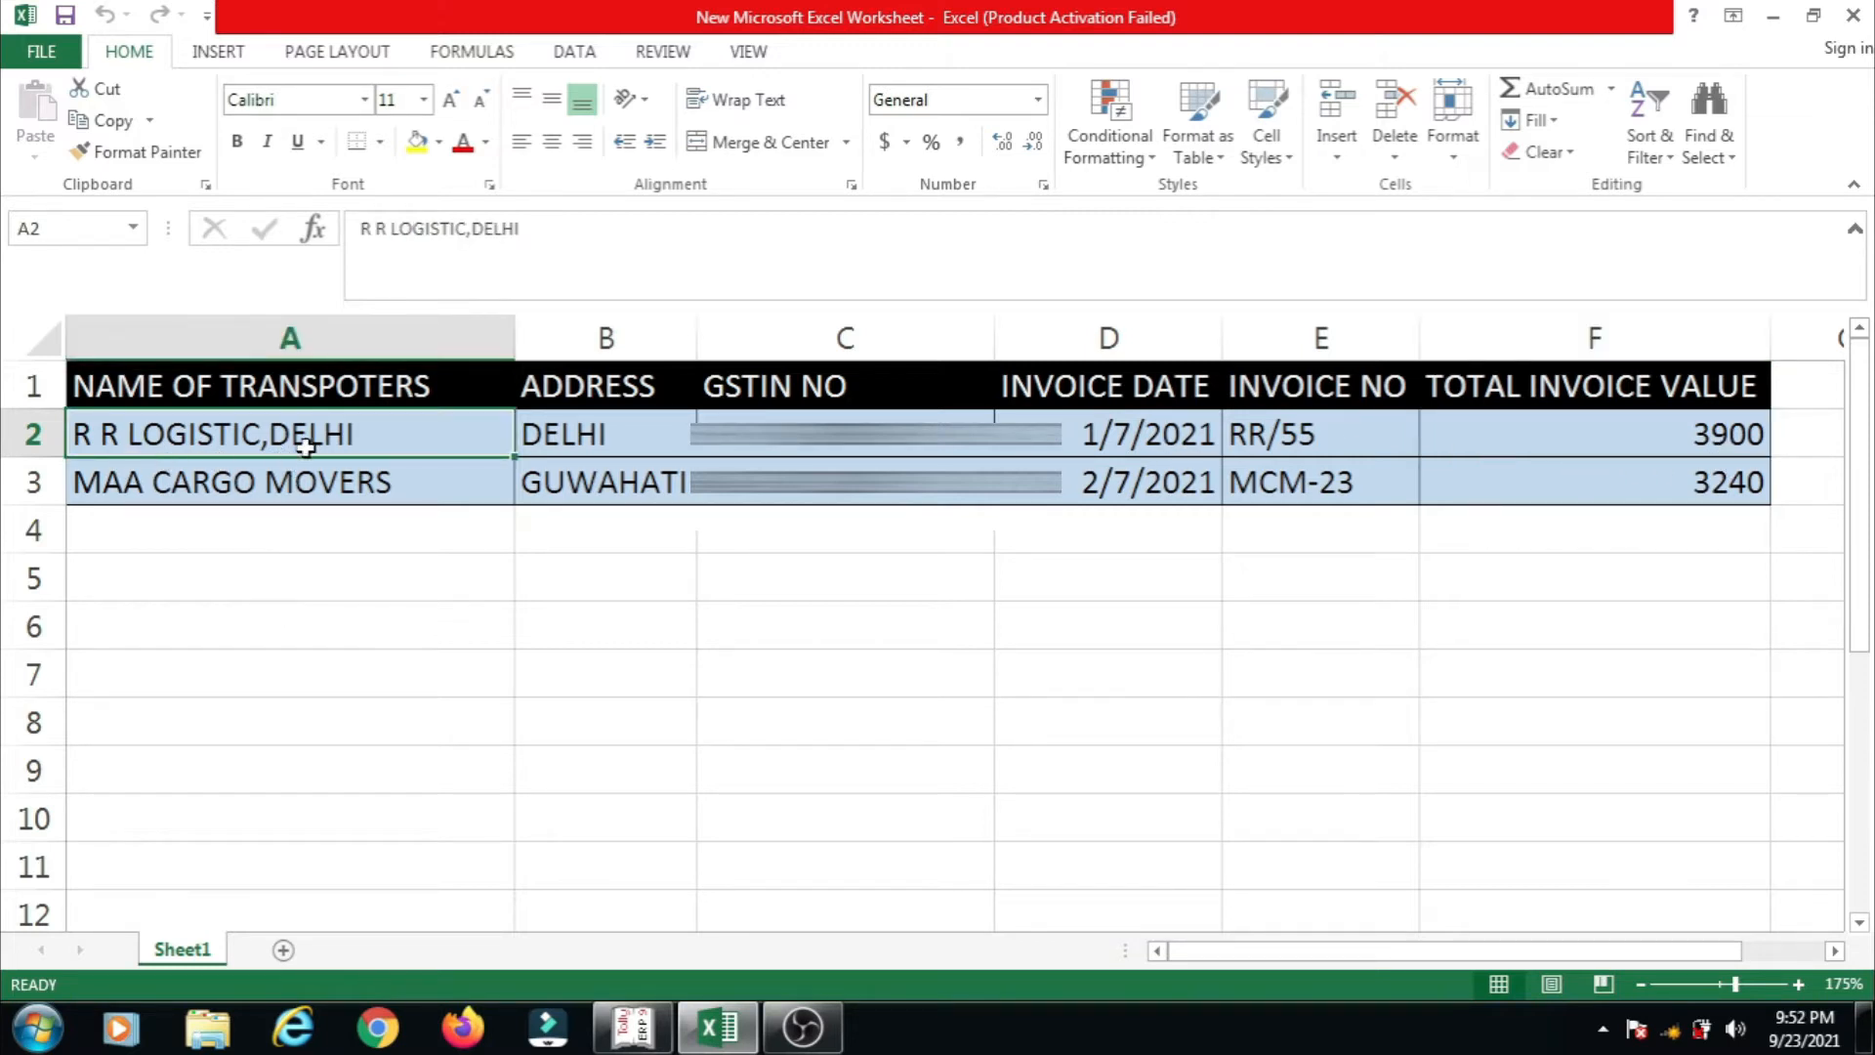
left_click(1704, 439)
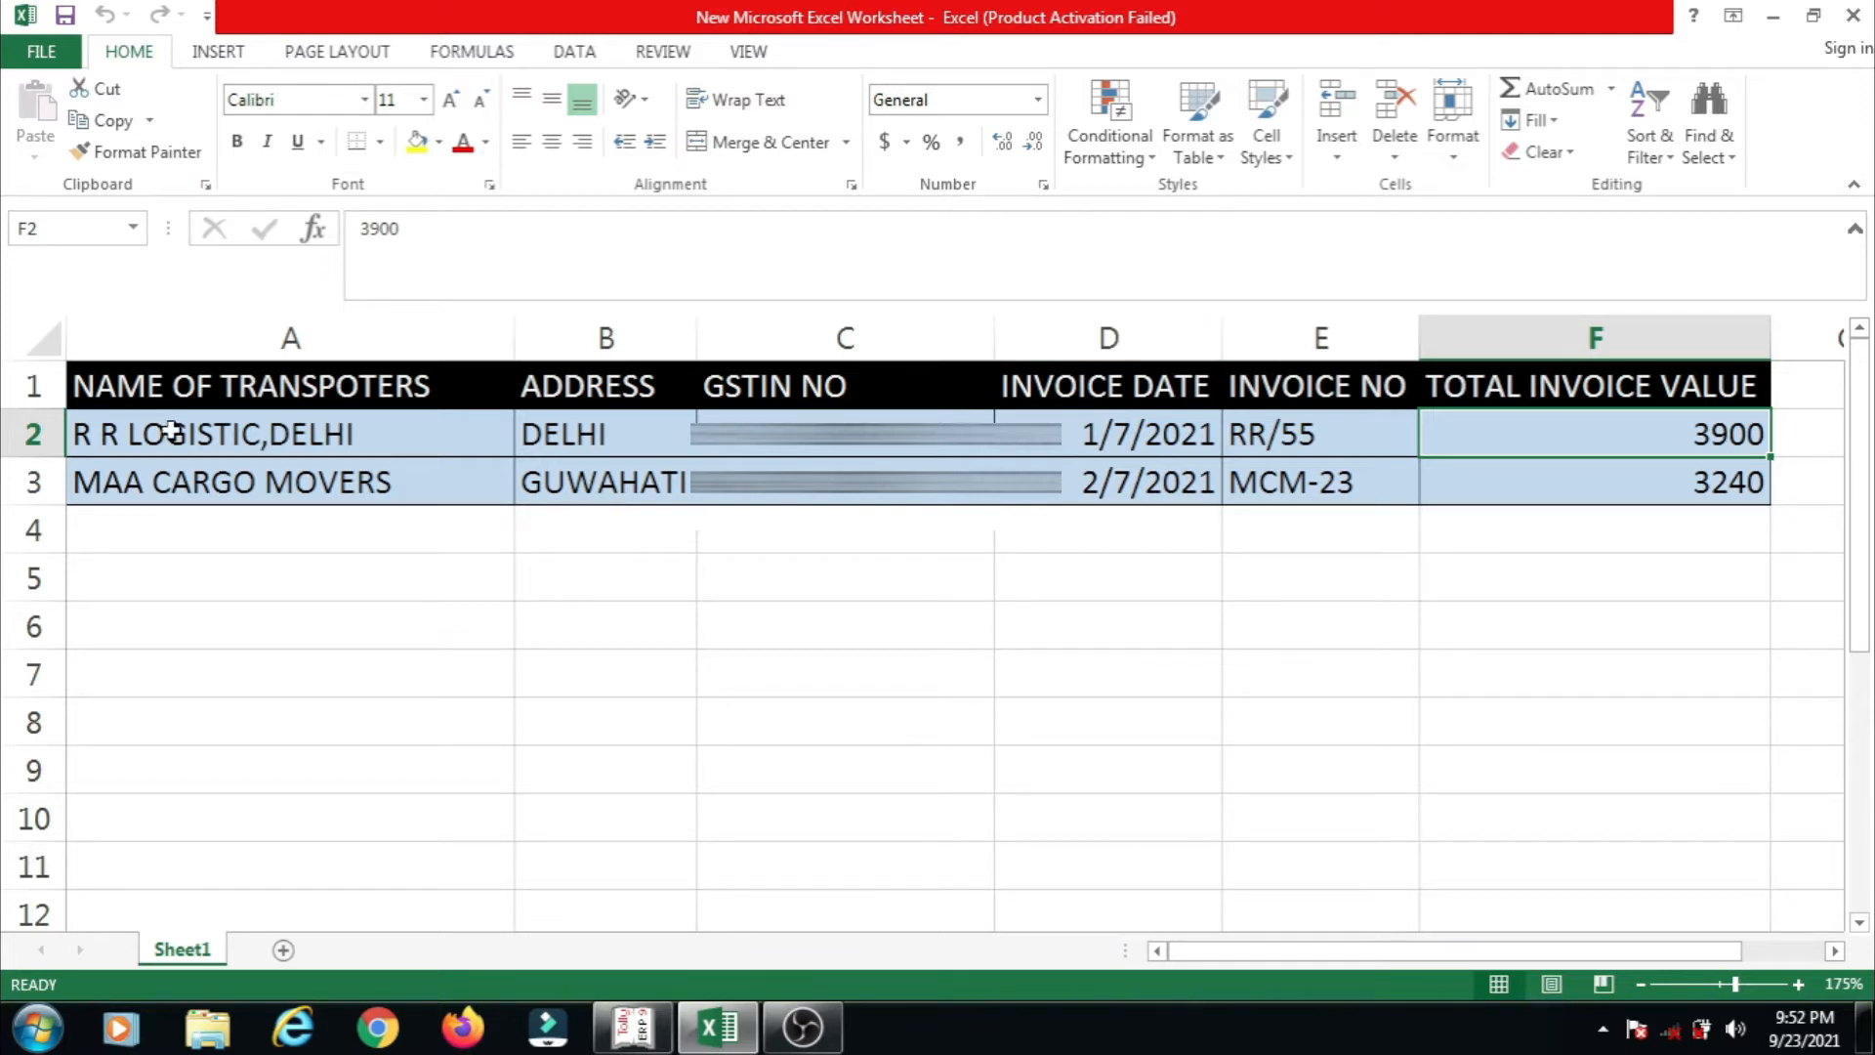
left_click(293, 433)
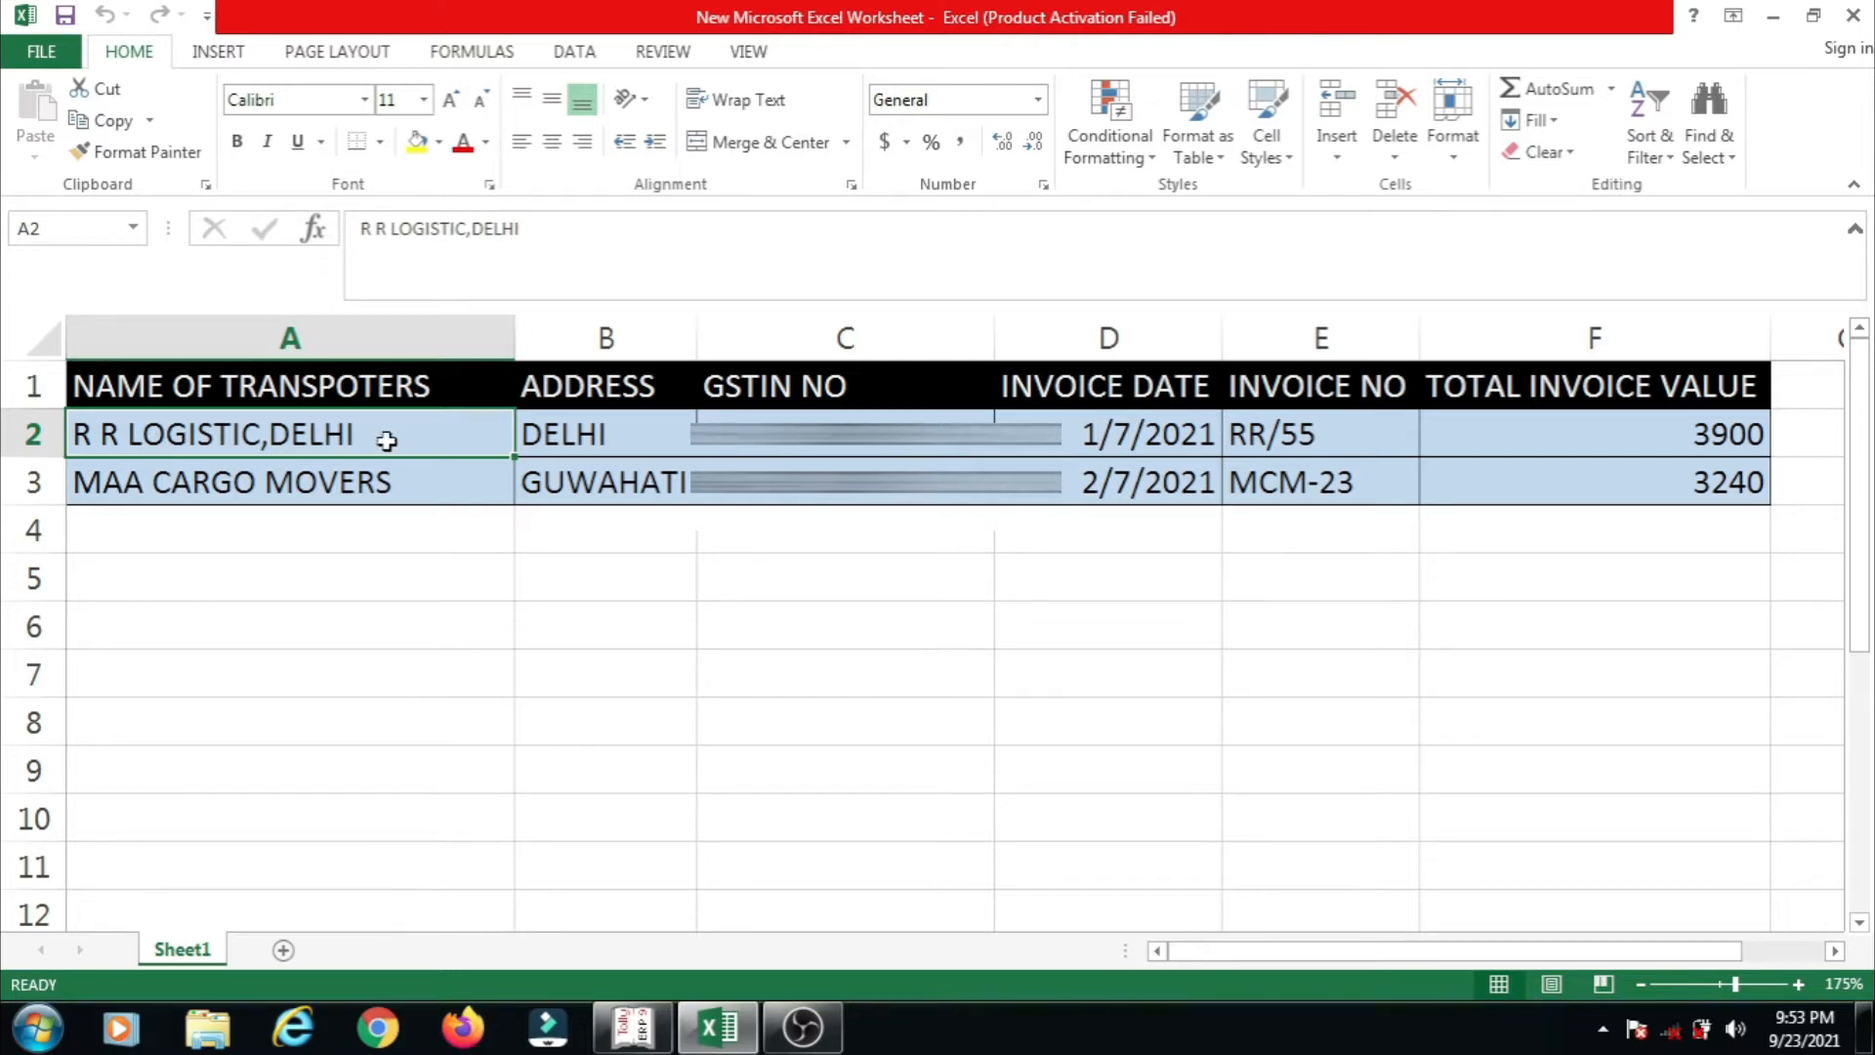
key("Tab")
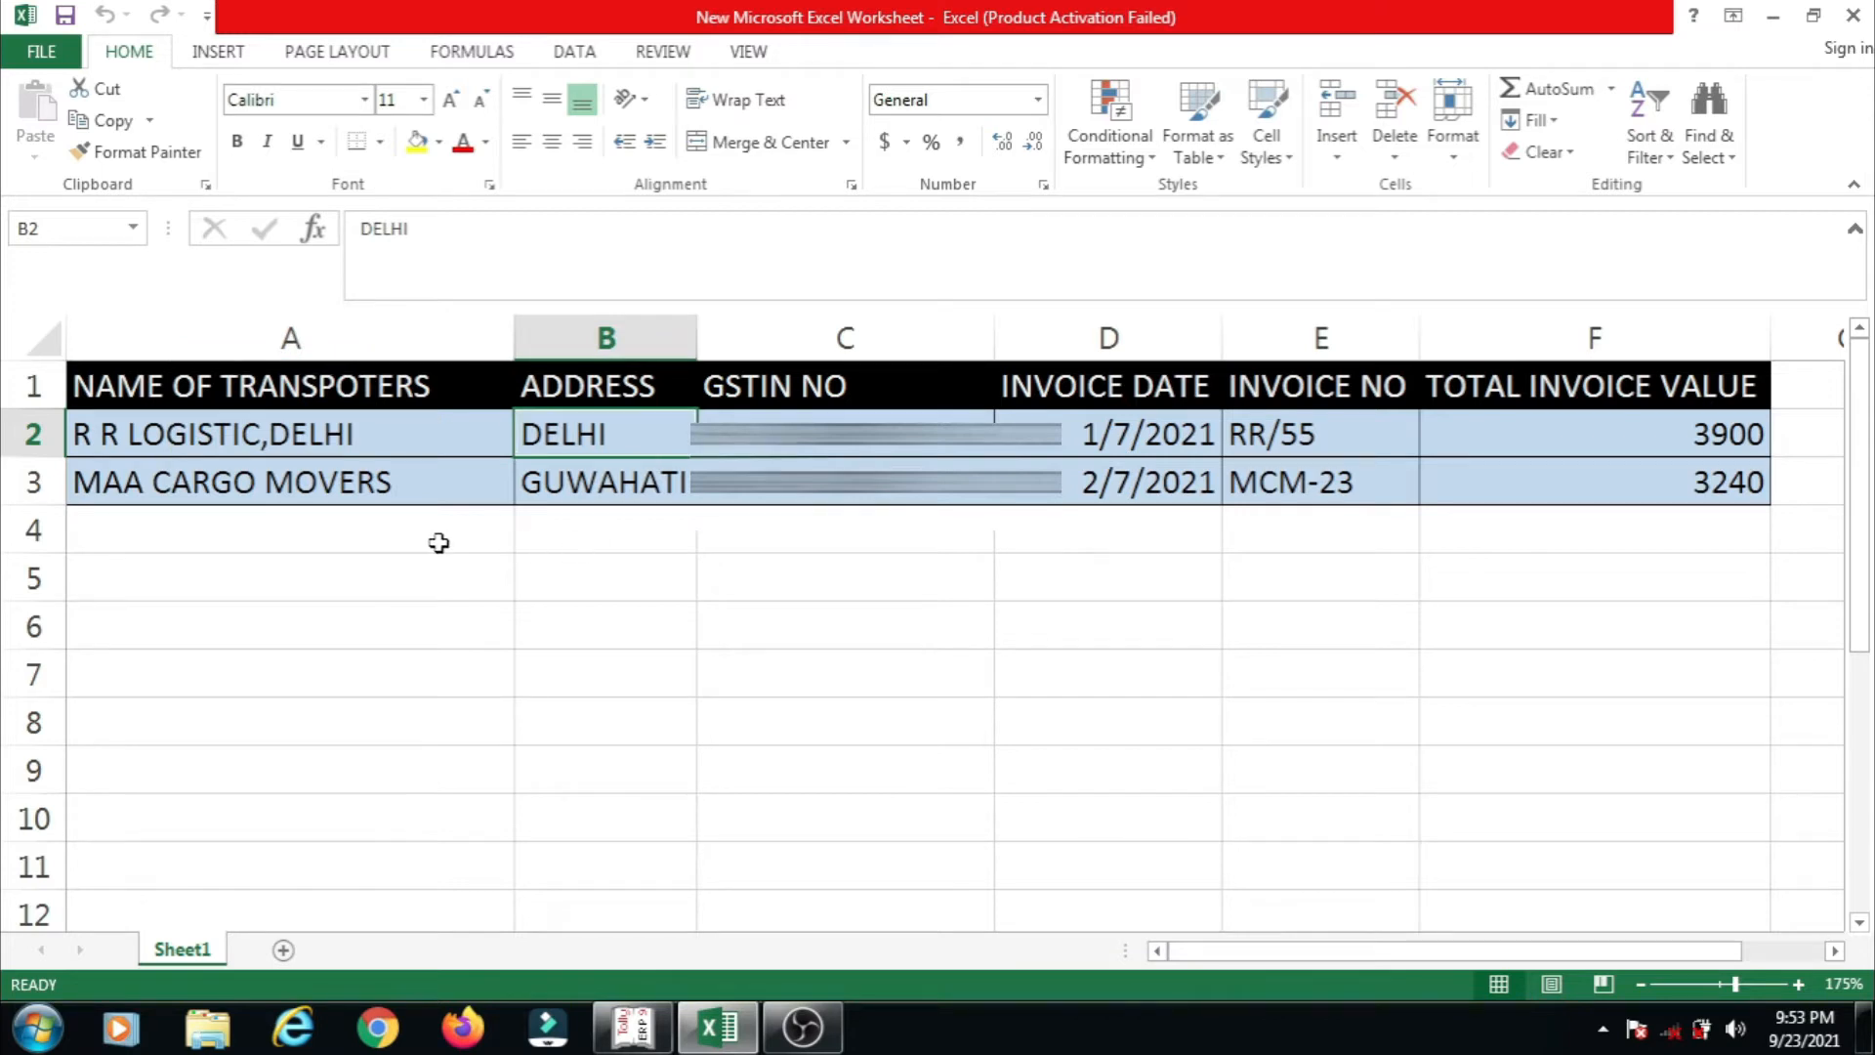
left_click(351, 497)
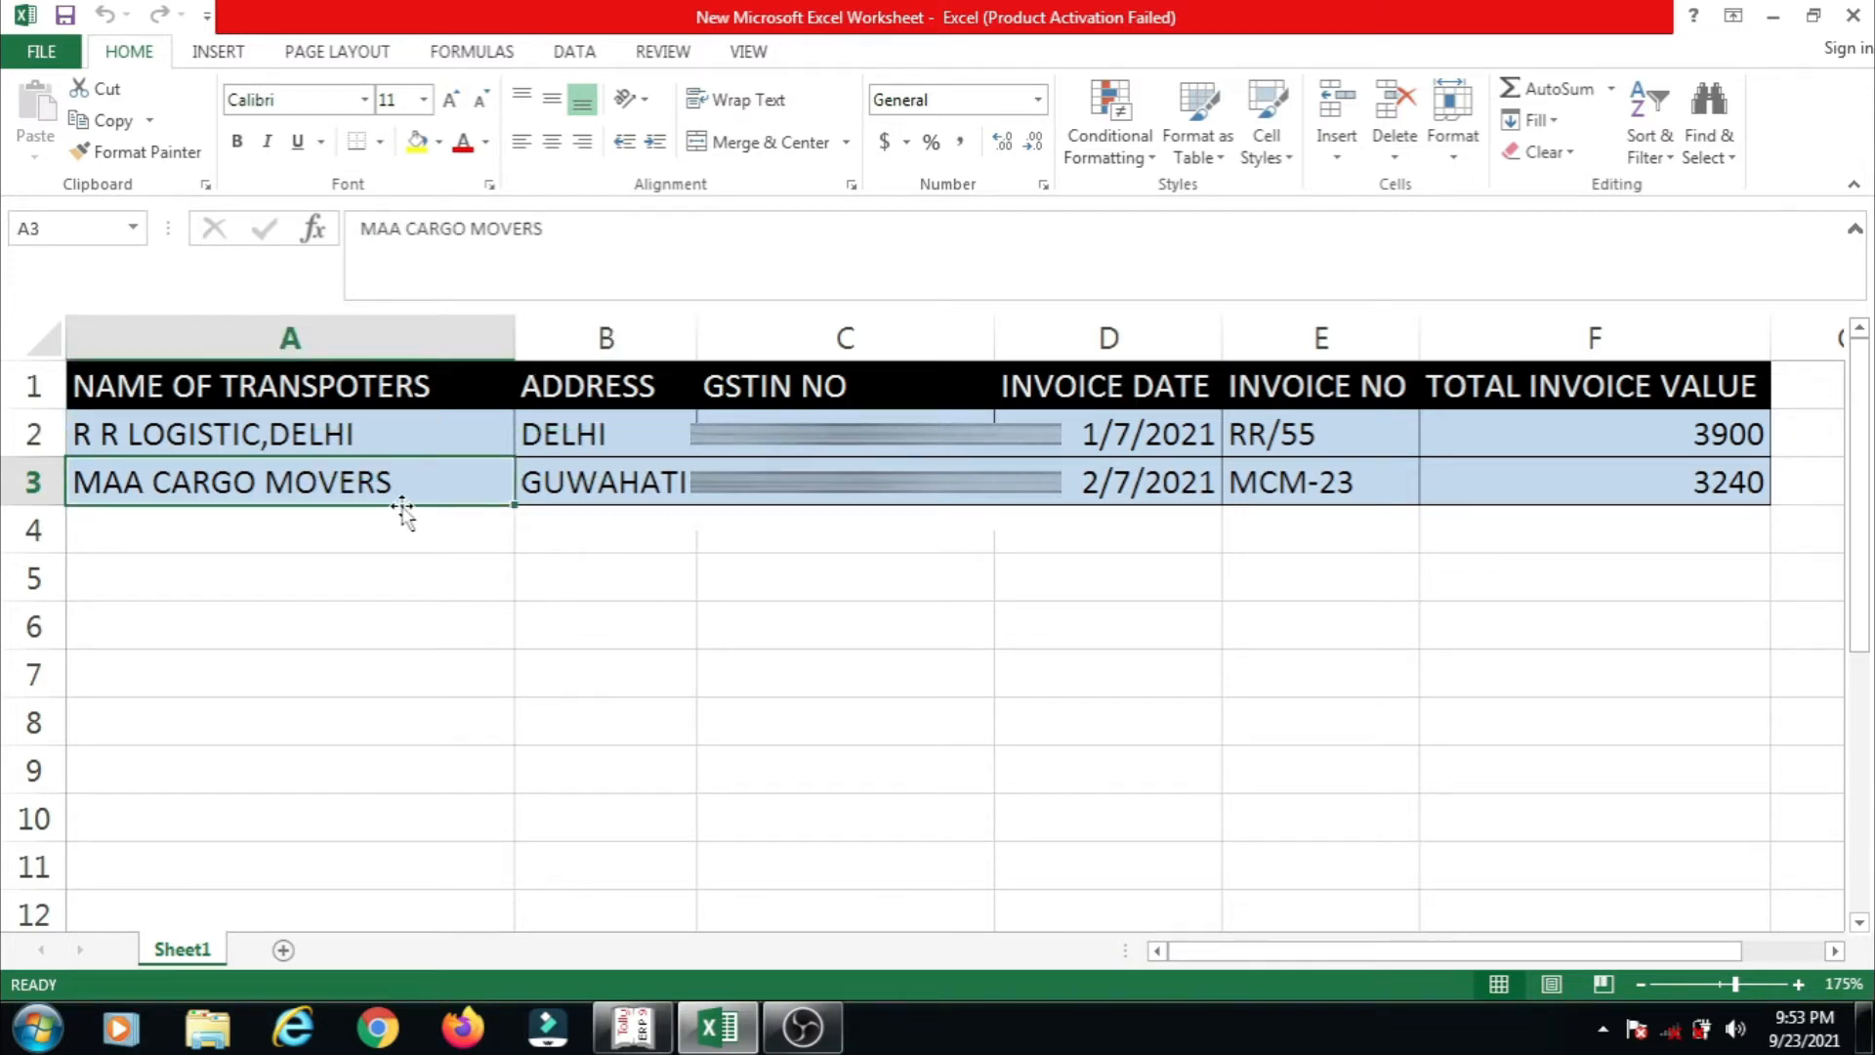
left_click(586, 429)
left_click(338, 419)
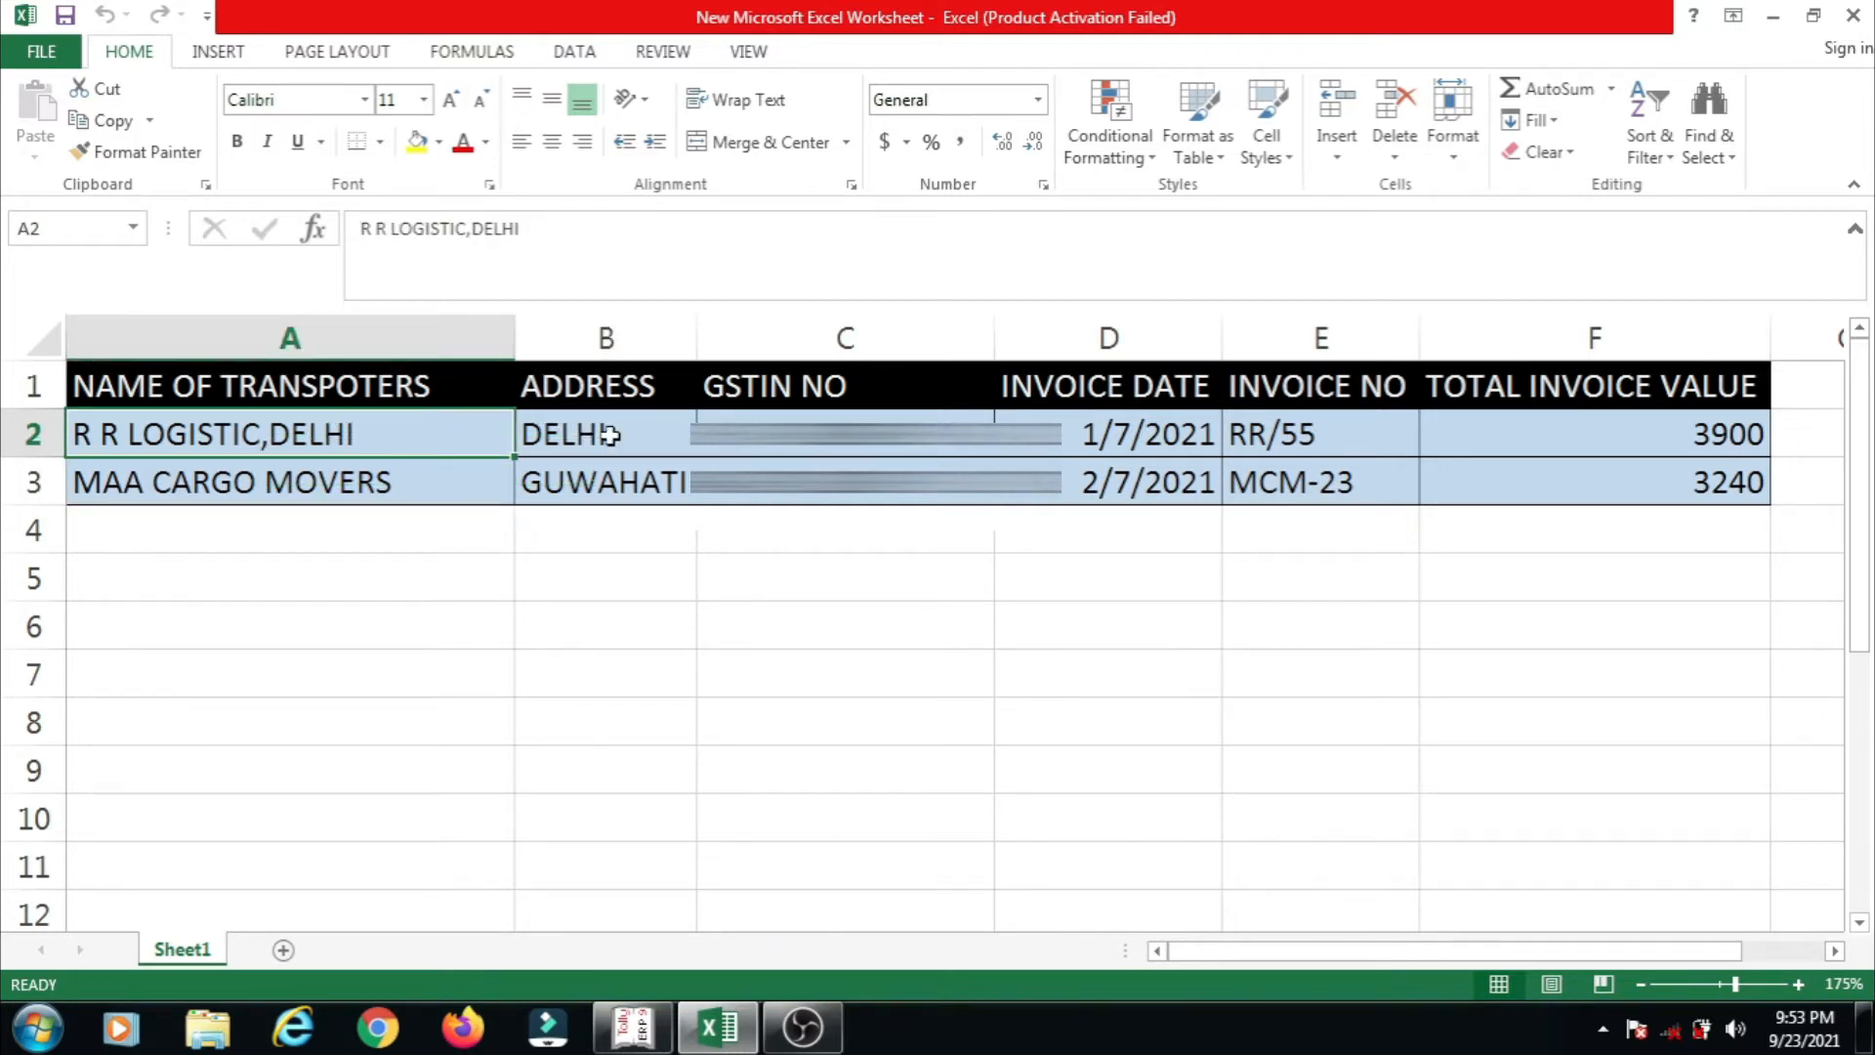
left_click(1661, 437)
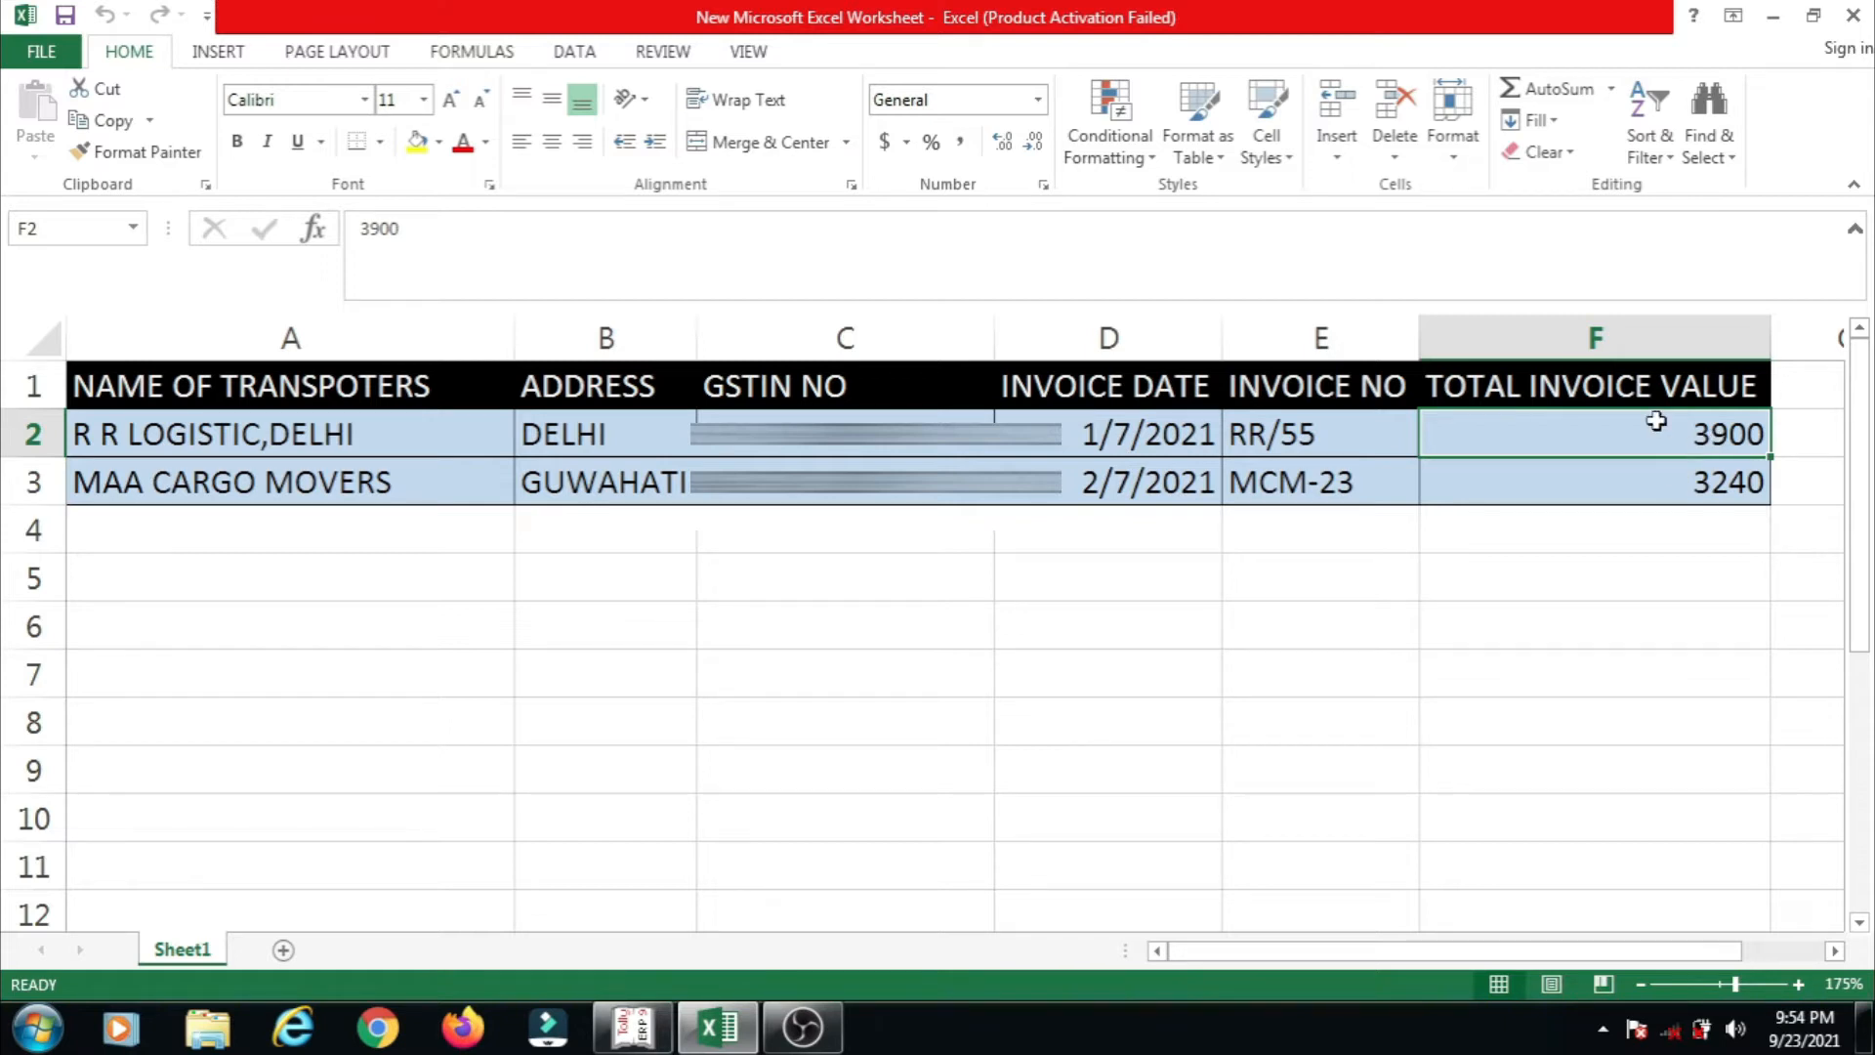
- Examine the MAA CARGO MOVERS row's address, GSTIN, invoice date, invoice number and total invoice value
left_click(147, 496)
left_click(278, 589)
left_click(203, 484)
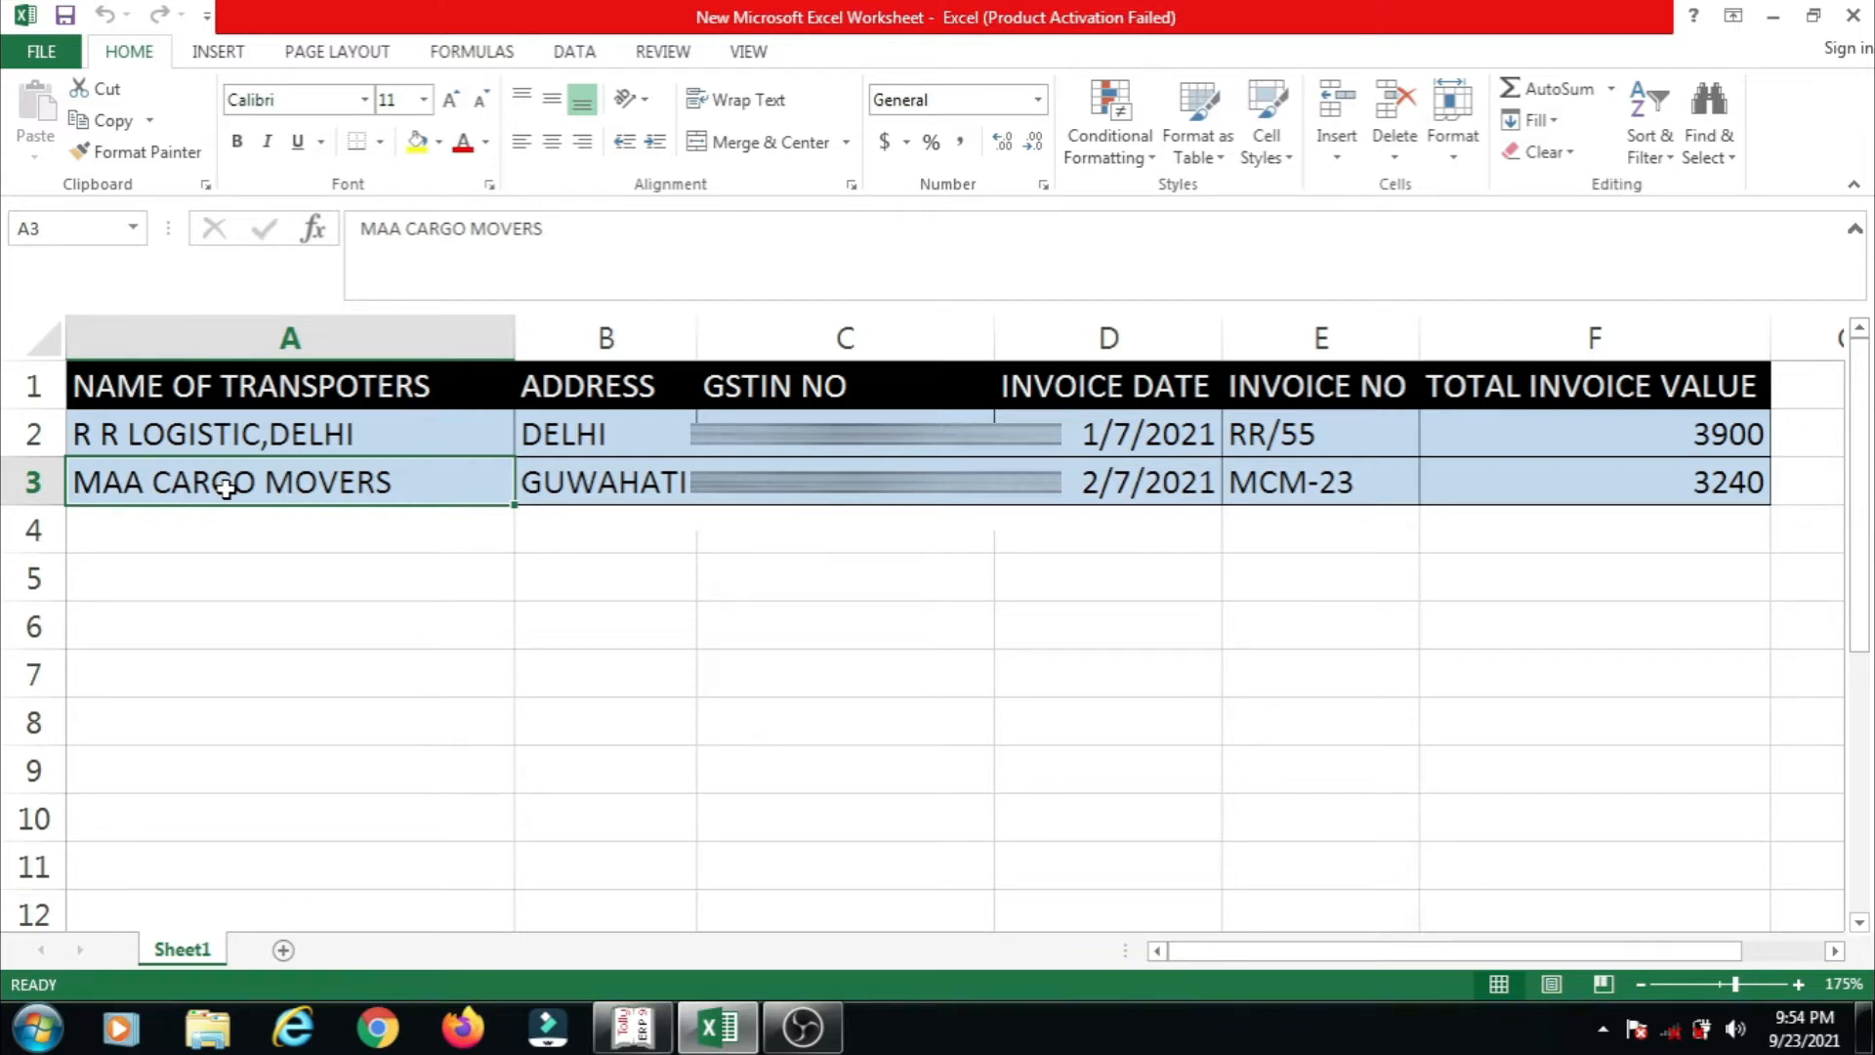
left_click(591, 484)
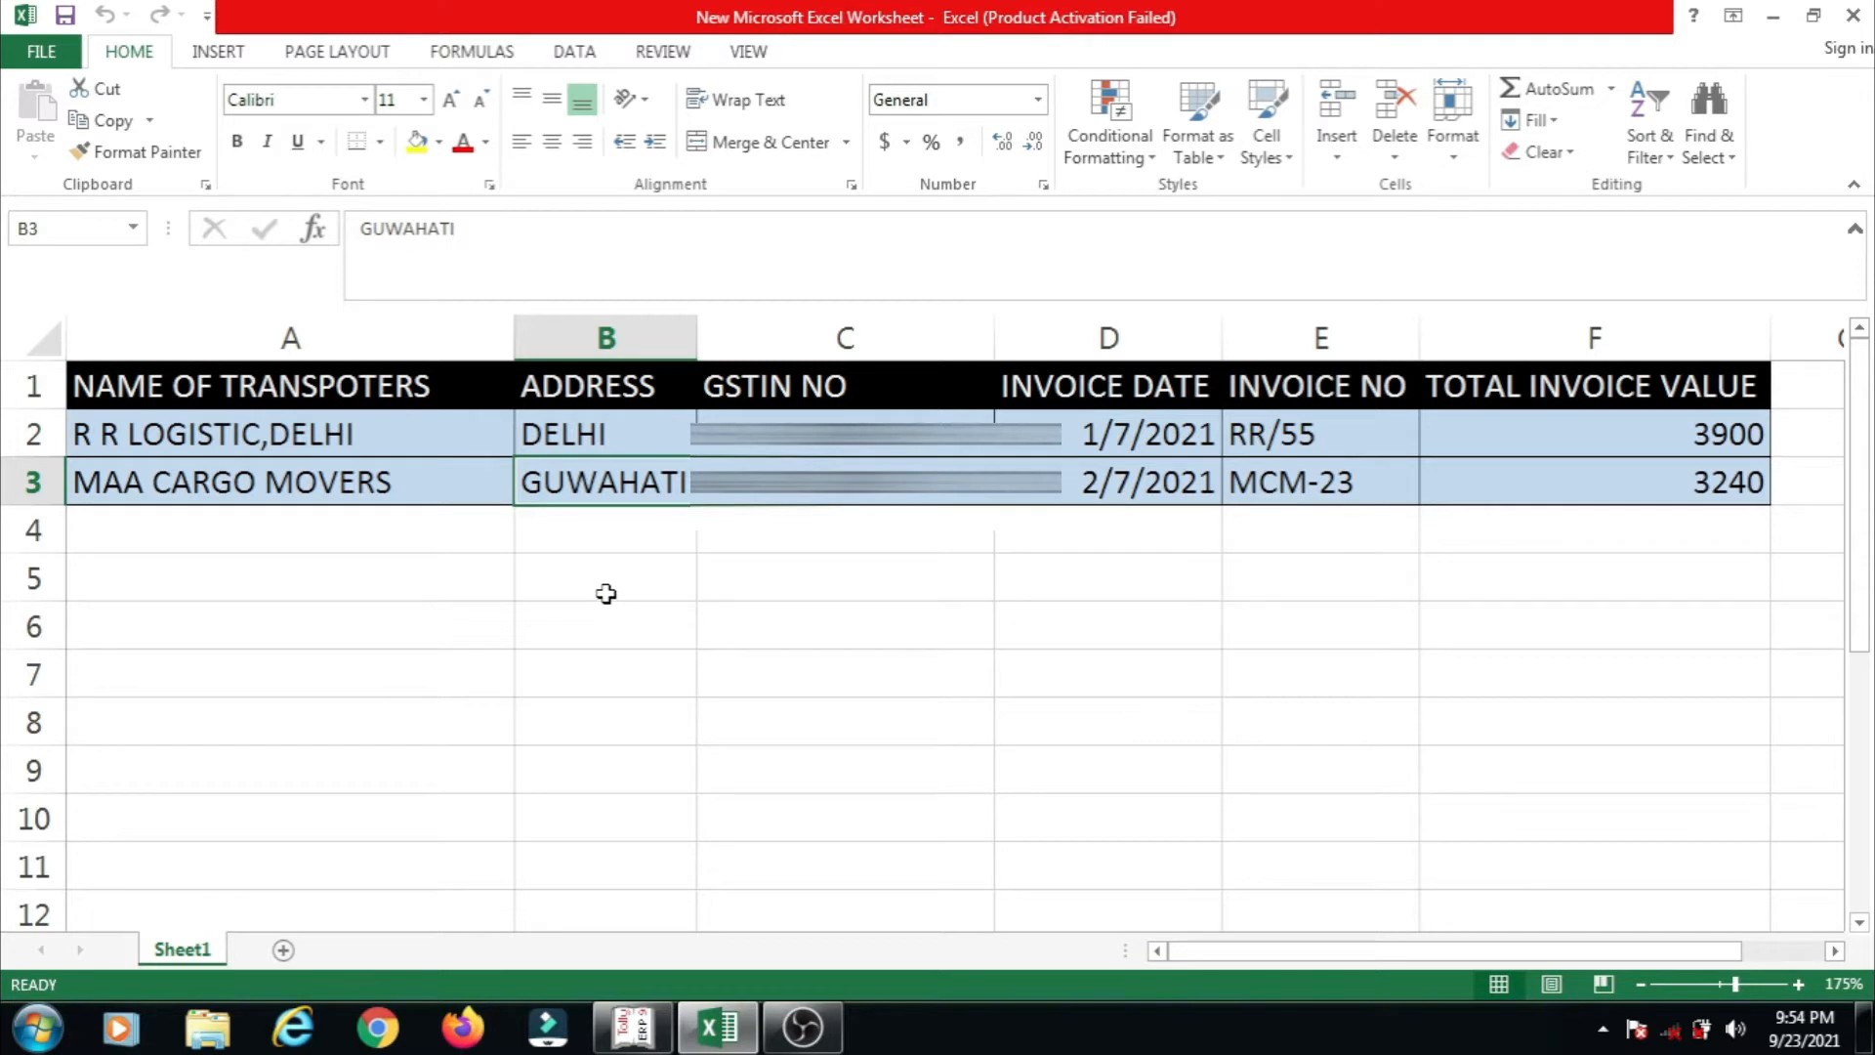
left_click(384, 489)
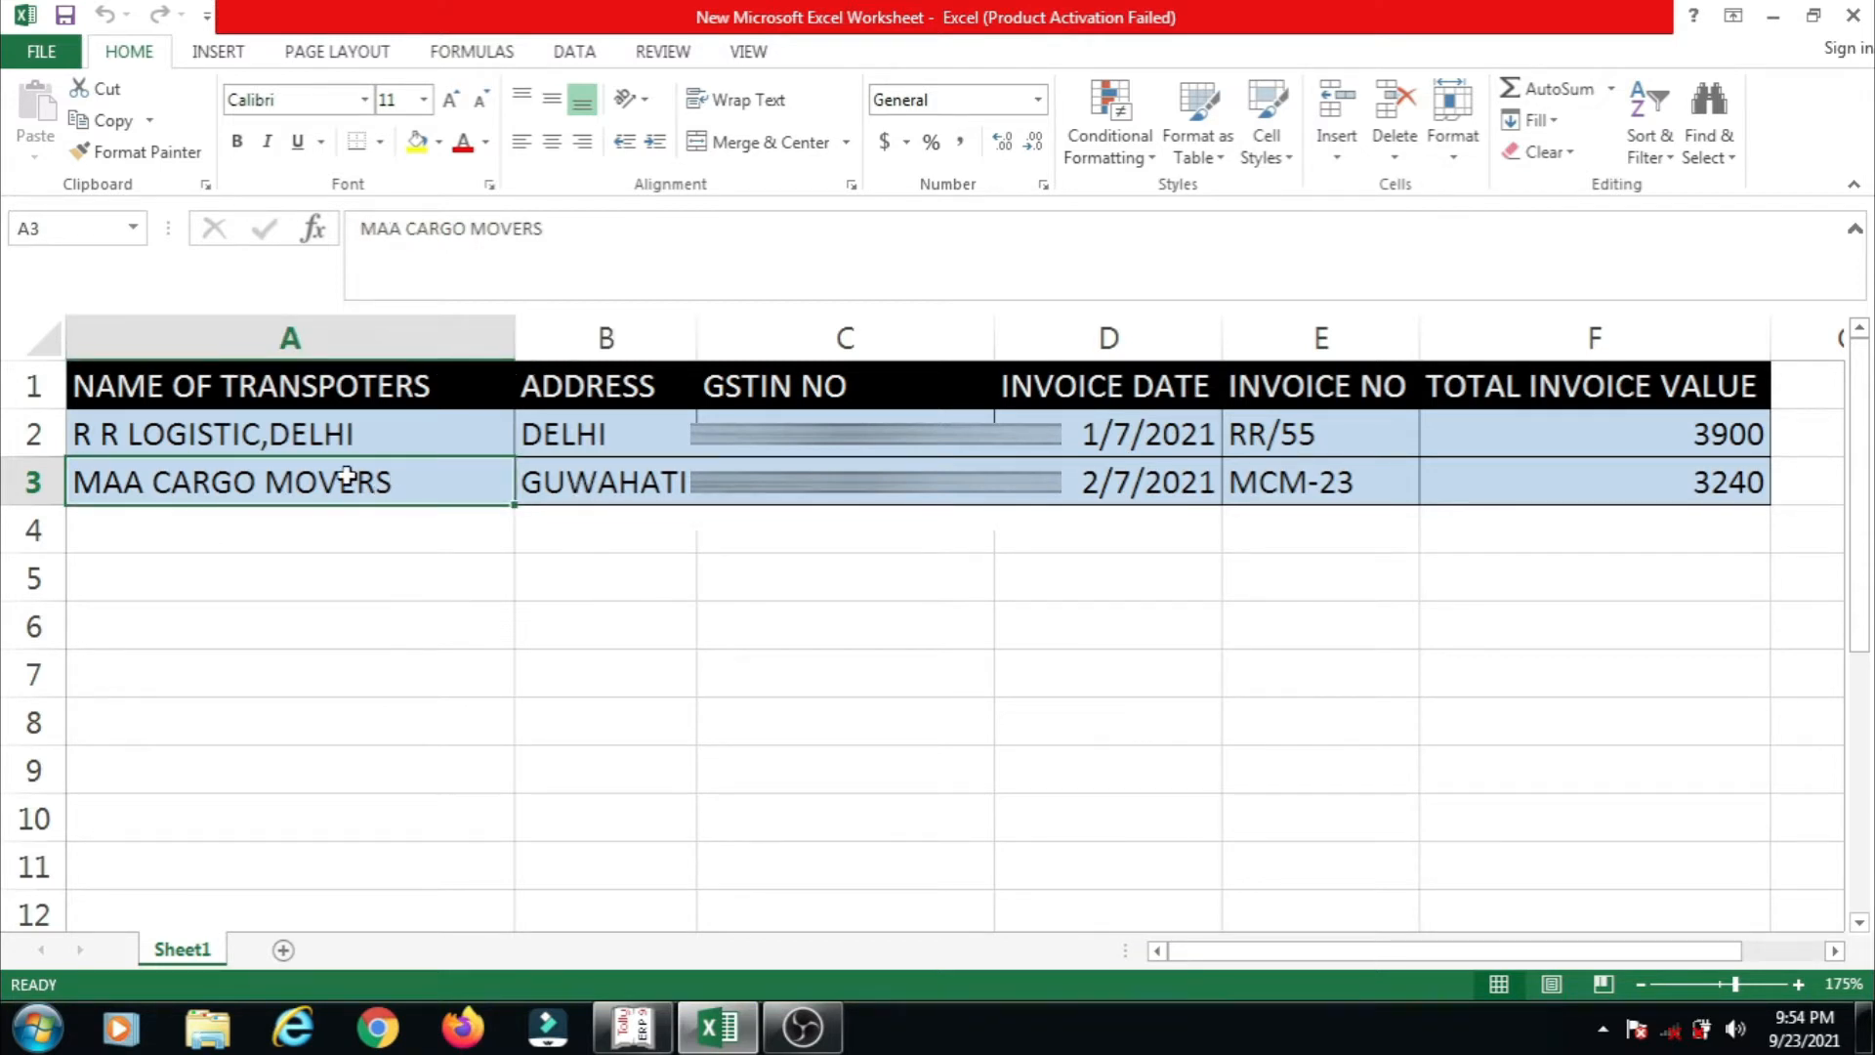
left_click(889, 497)
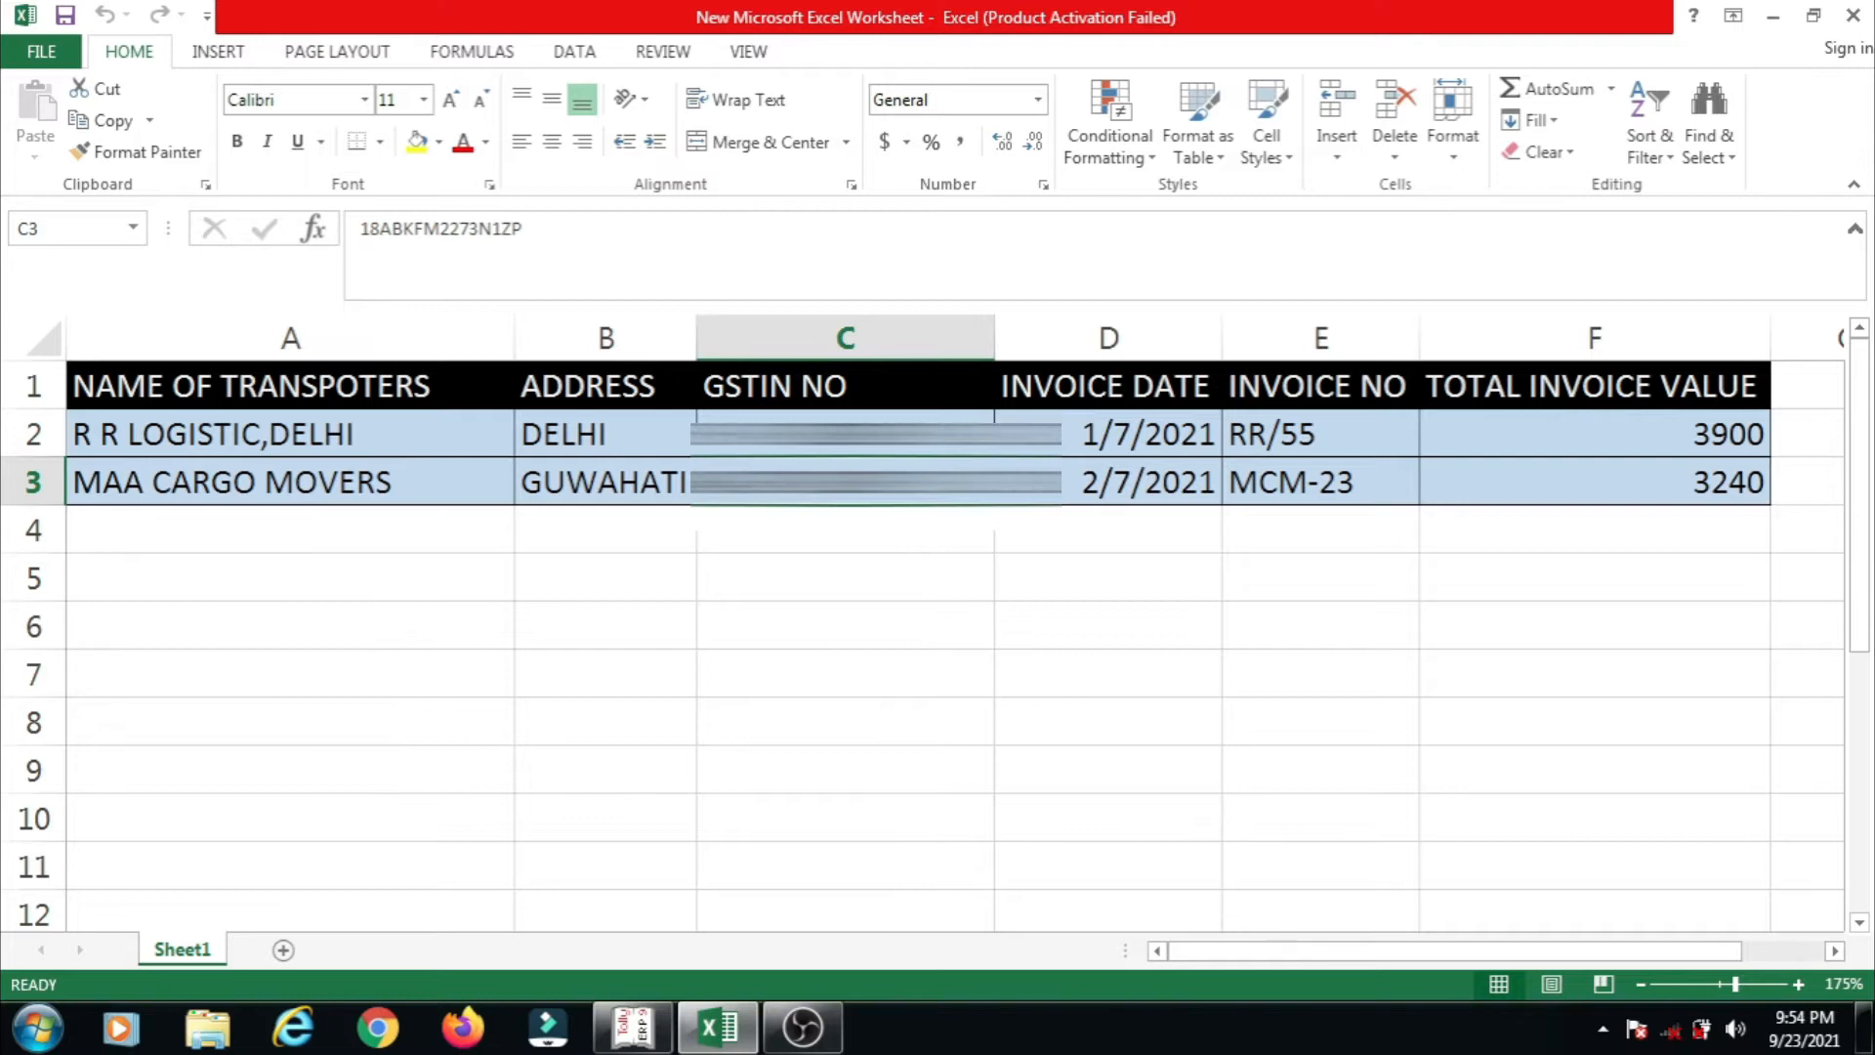
left_click(1085, 473)
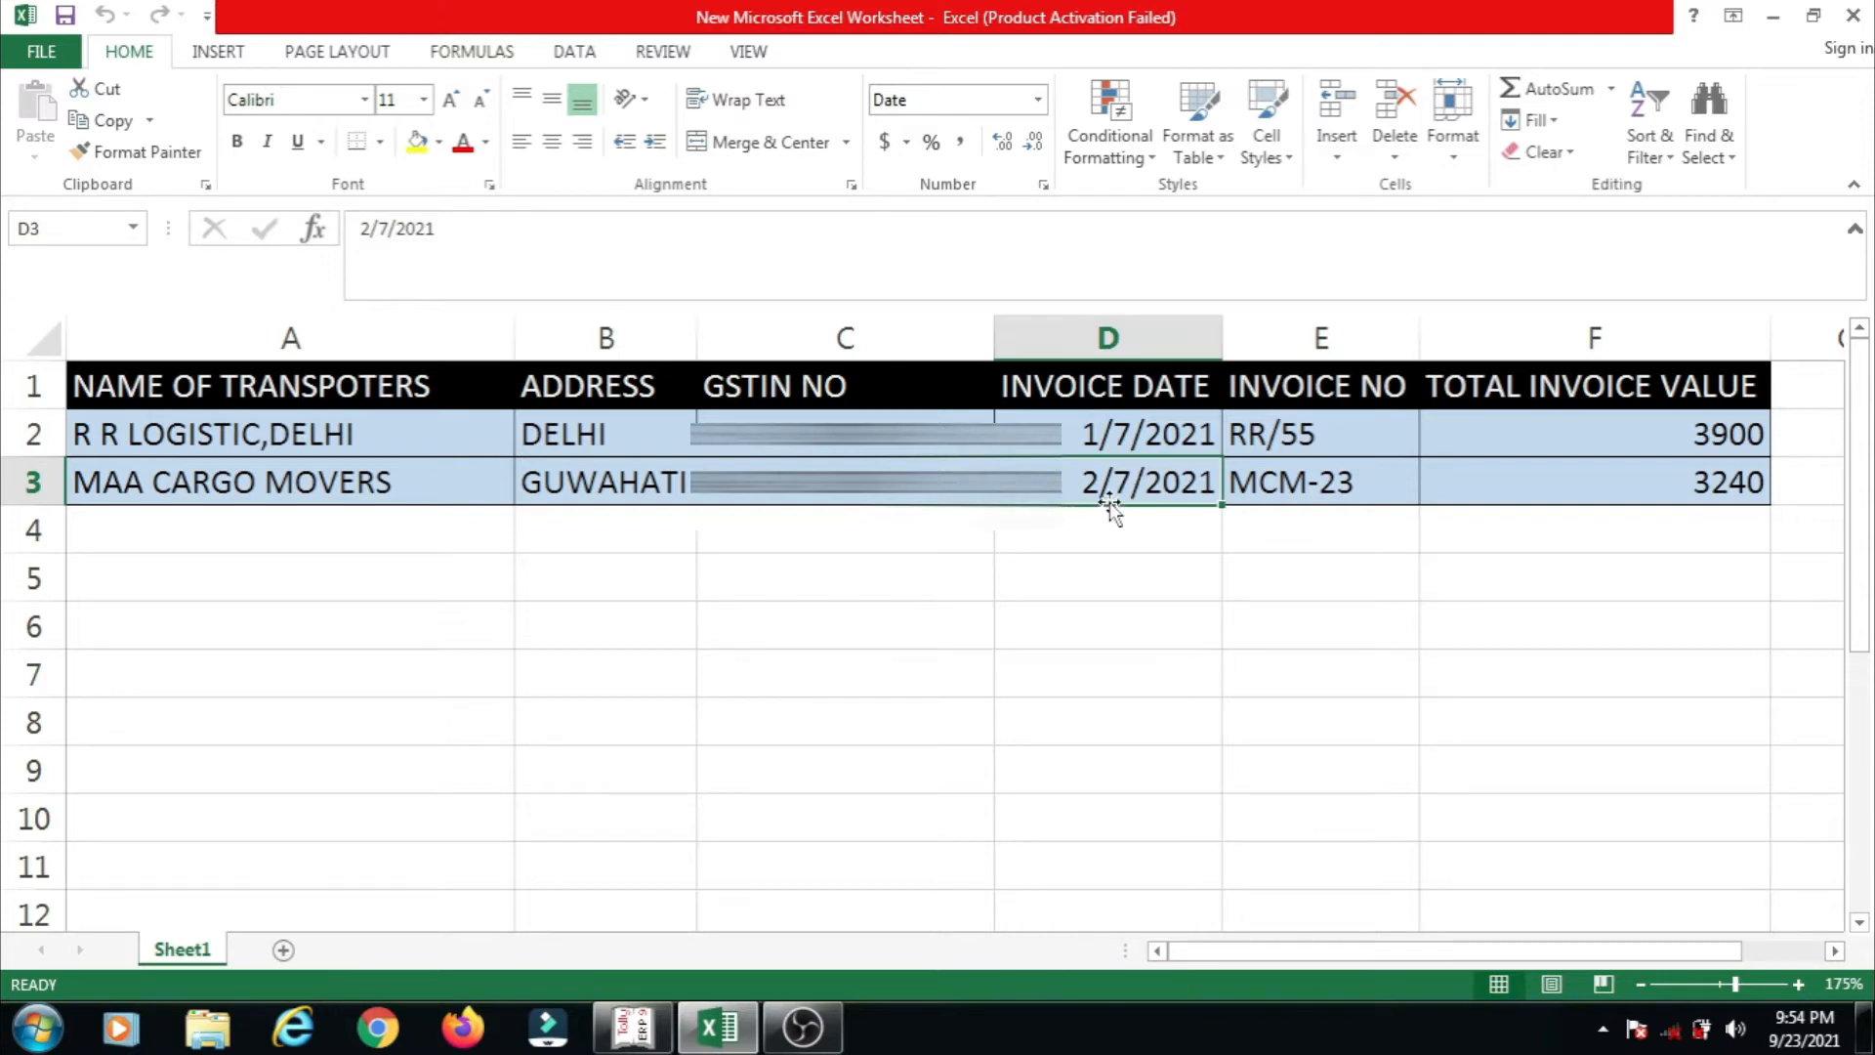
left_click(1323, 494)
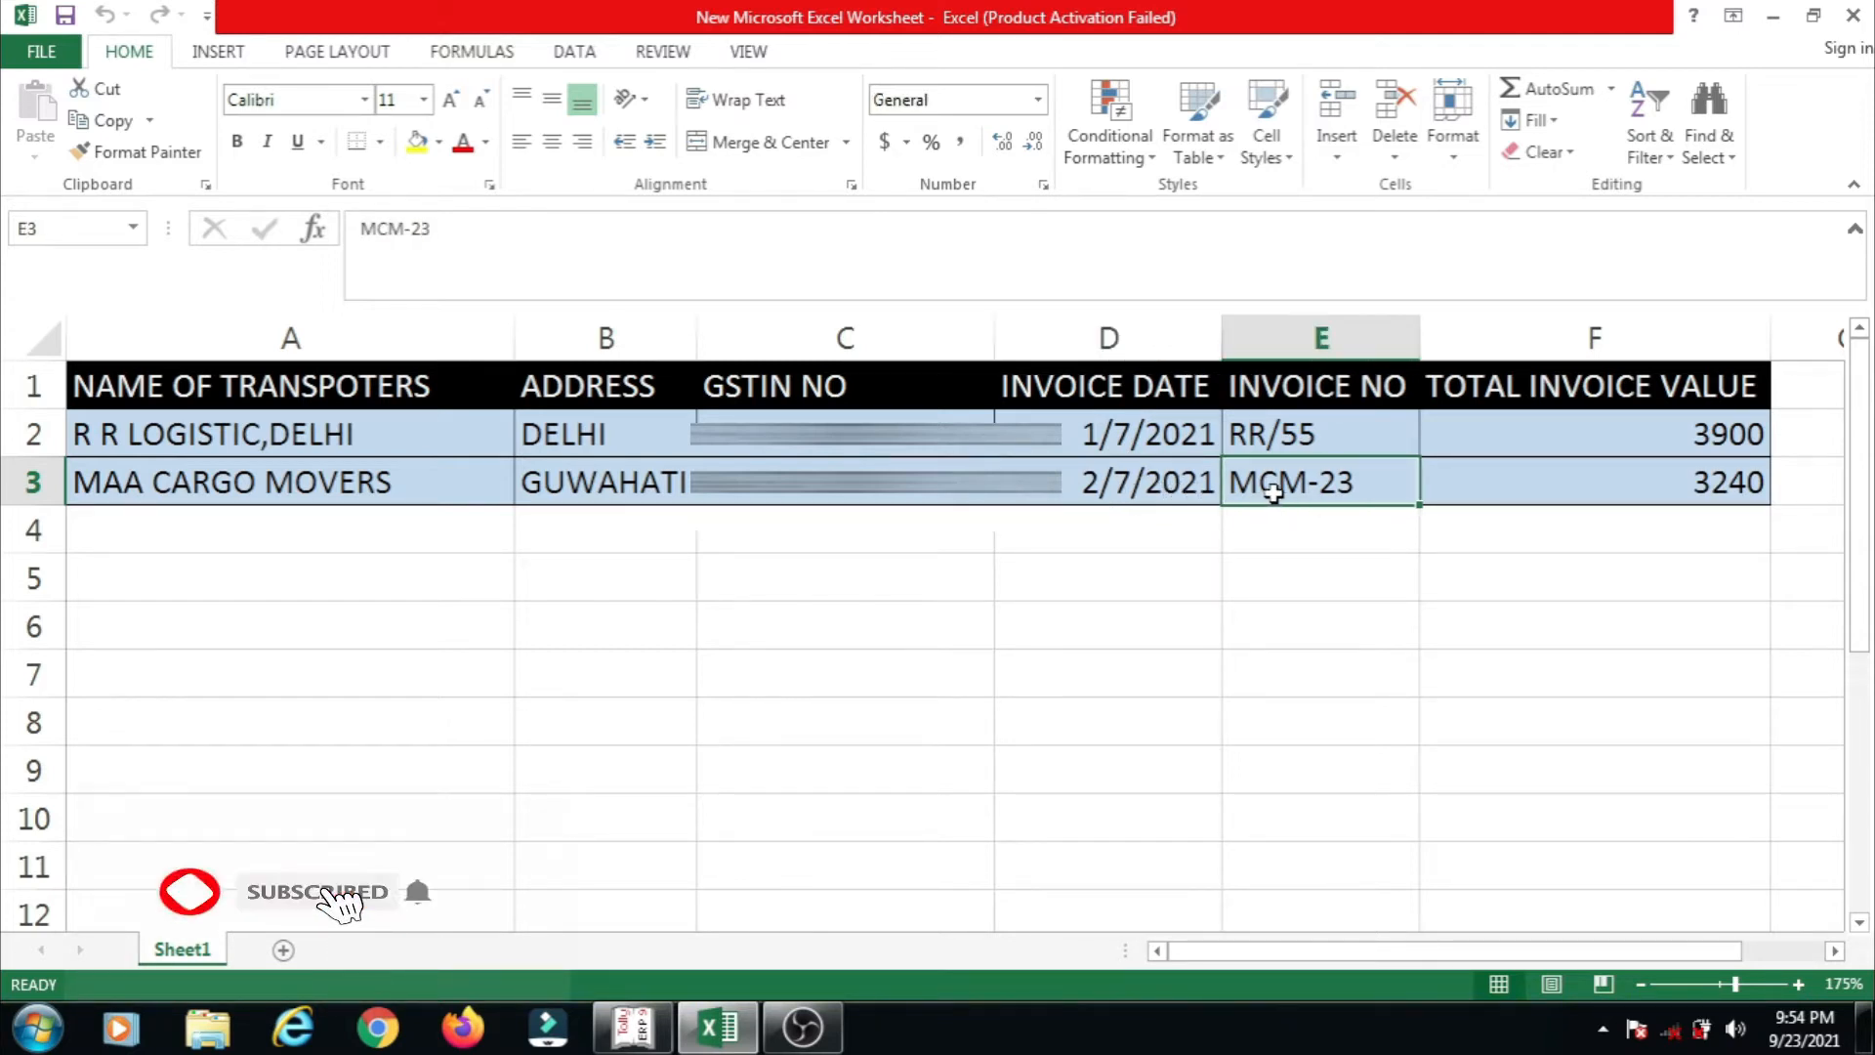
left_click(1598, 489)
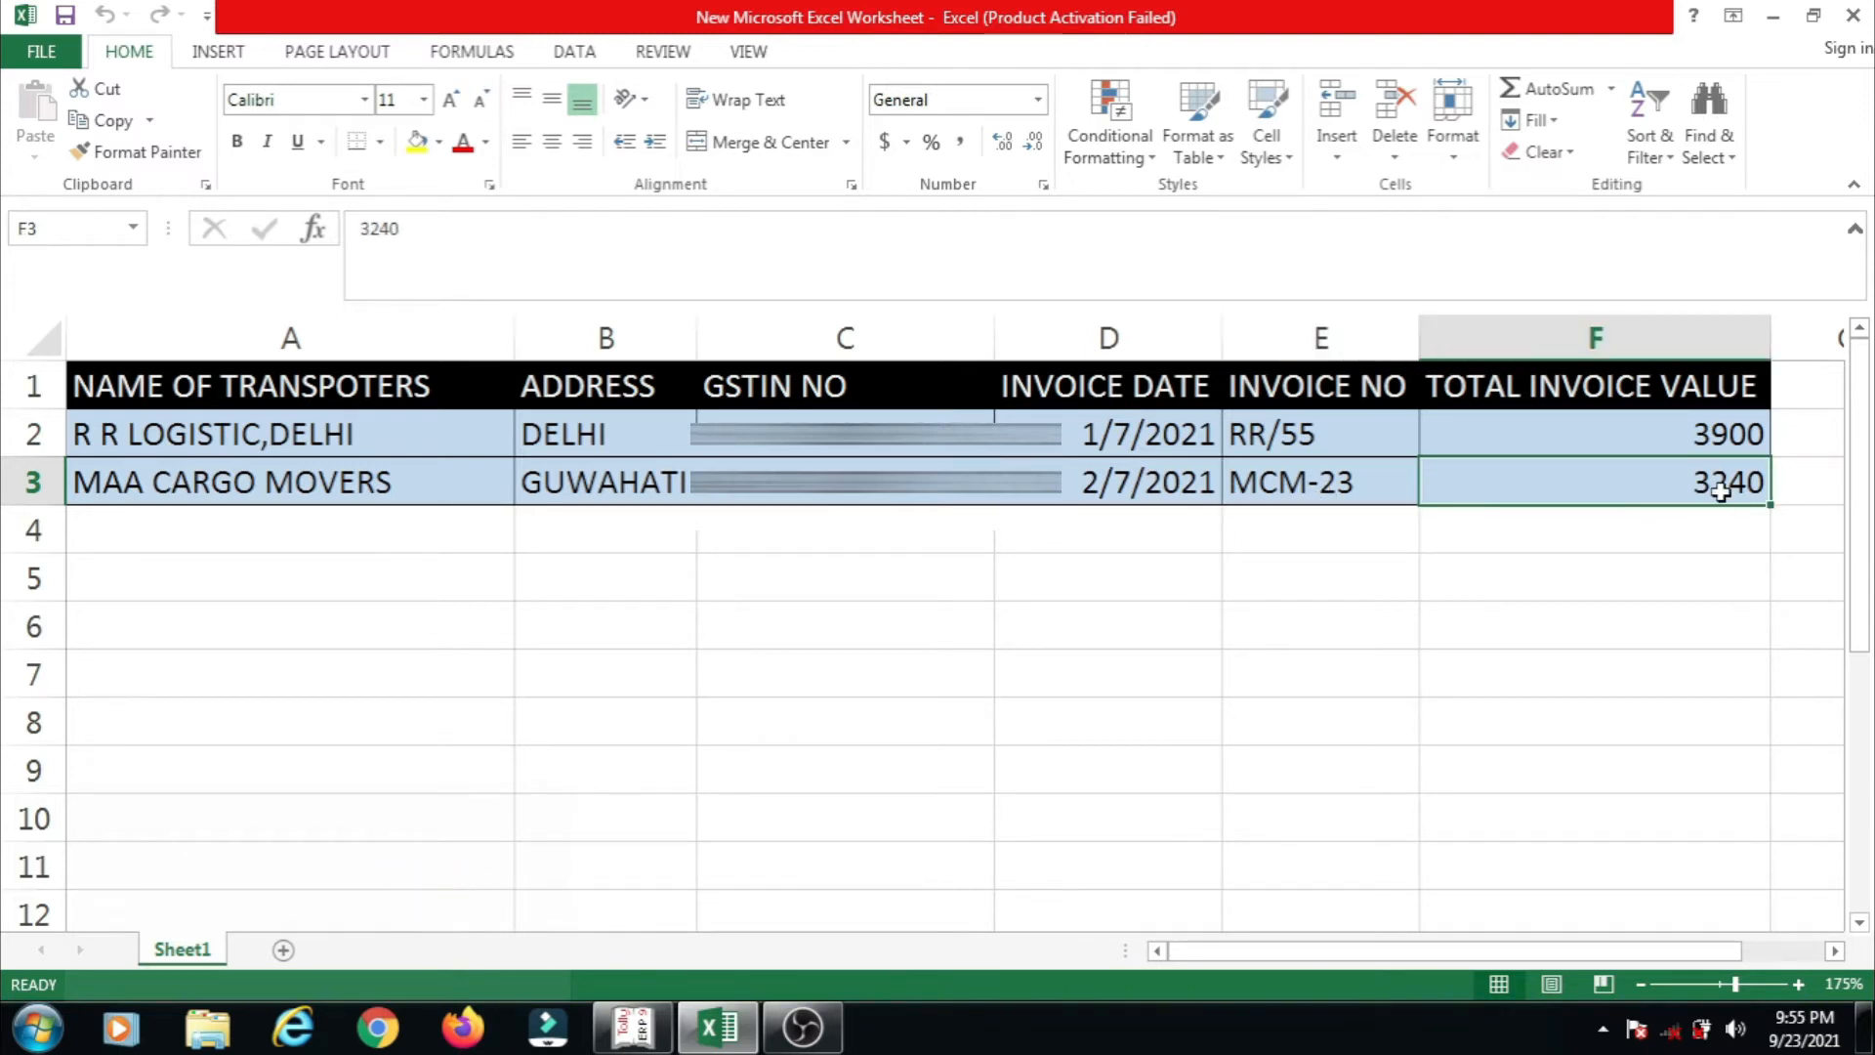
- Review the total invoice value against the transporter name in the MAA CARGO MOVERS row
left_click(363, 481)
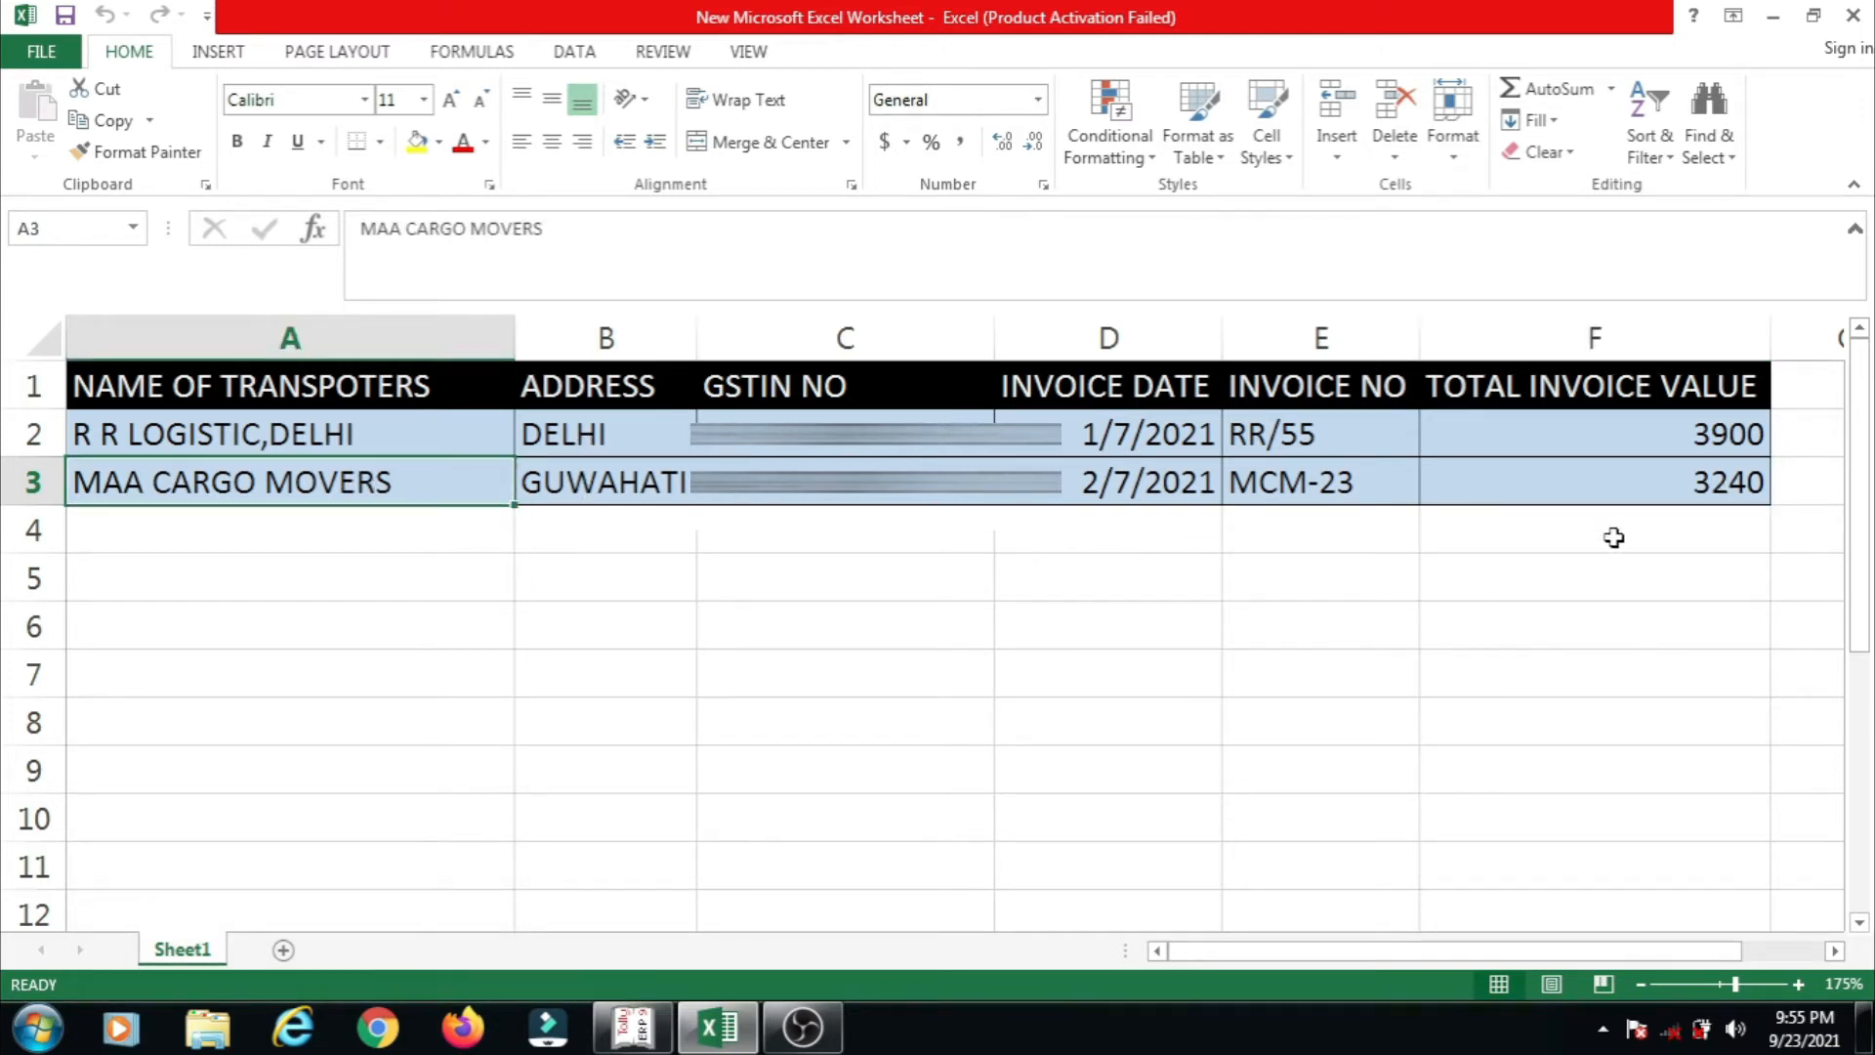
left_click(1637, 482)
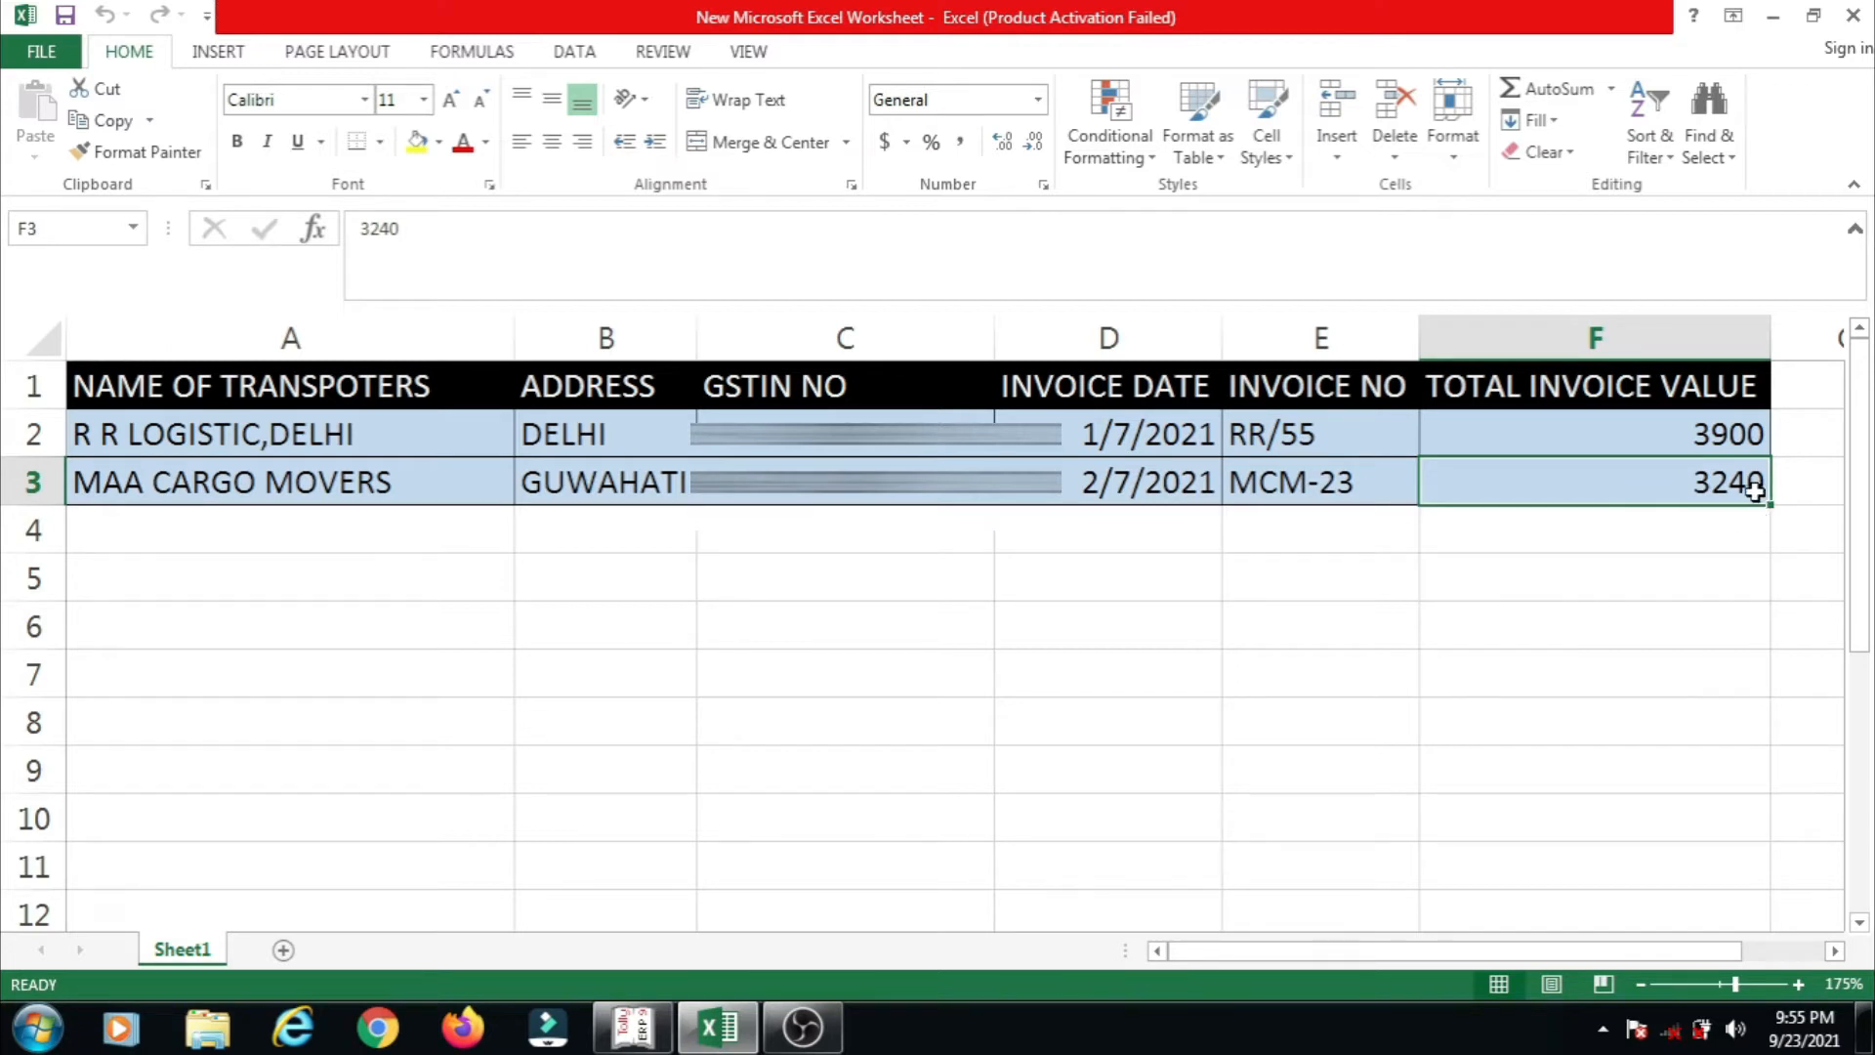
left_click(1669, 720)
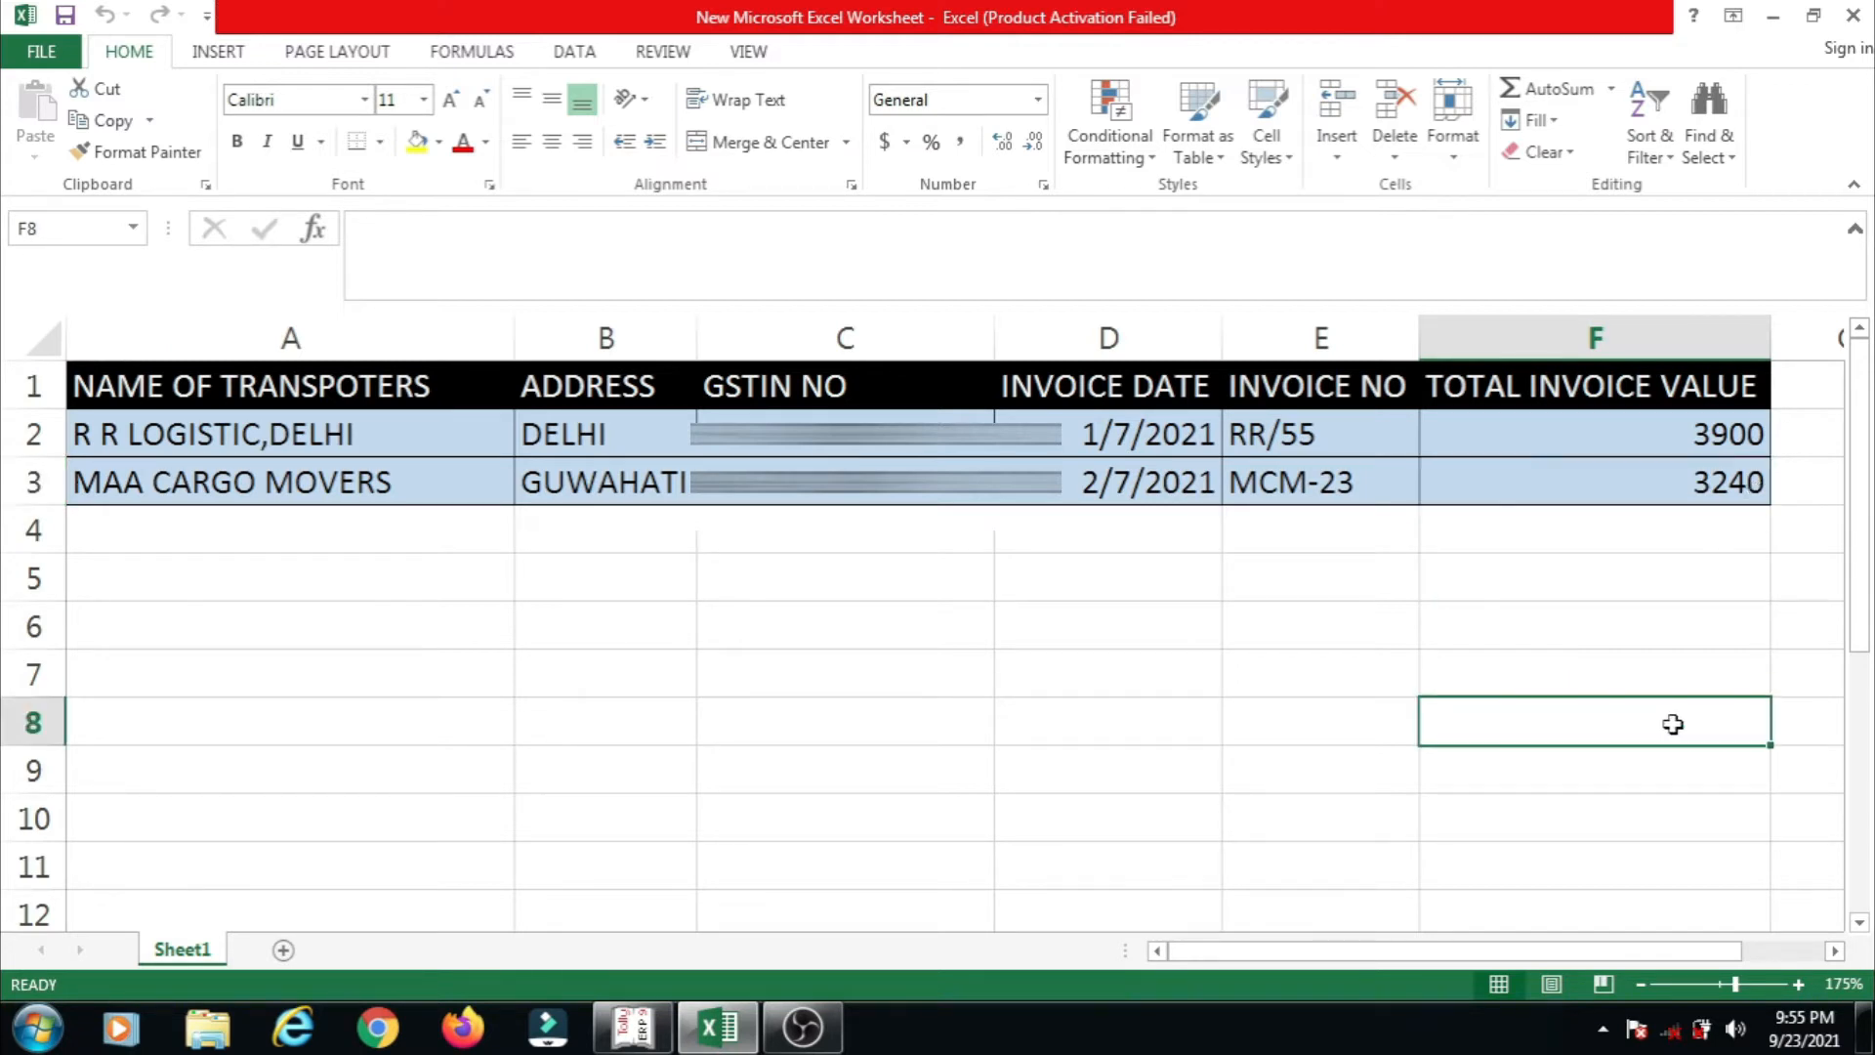
left_click(1702, 483)
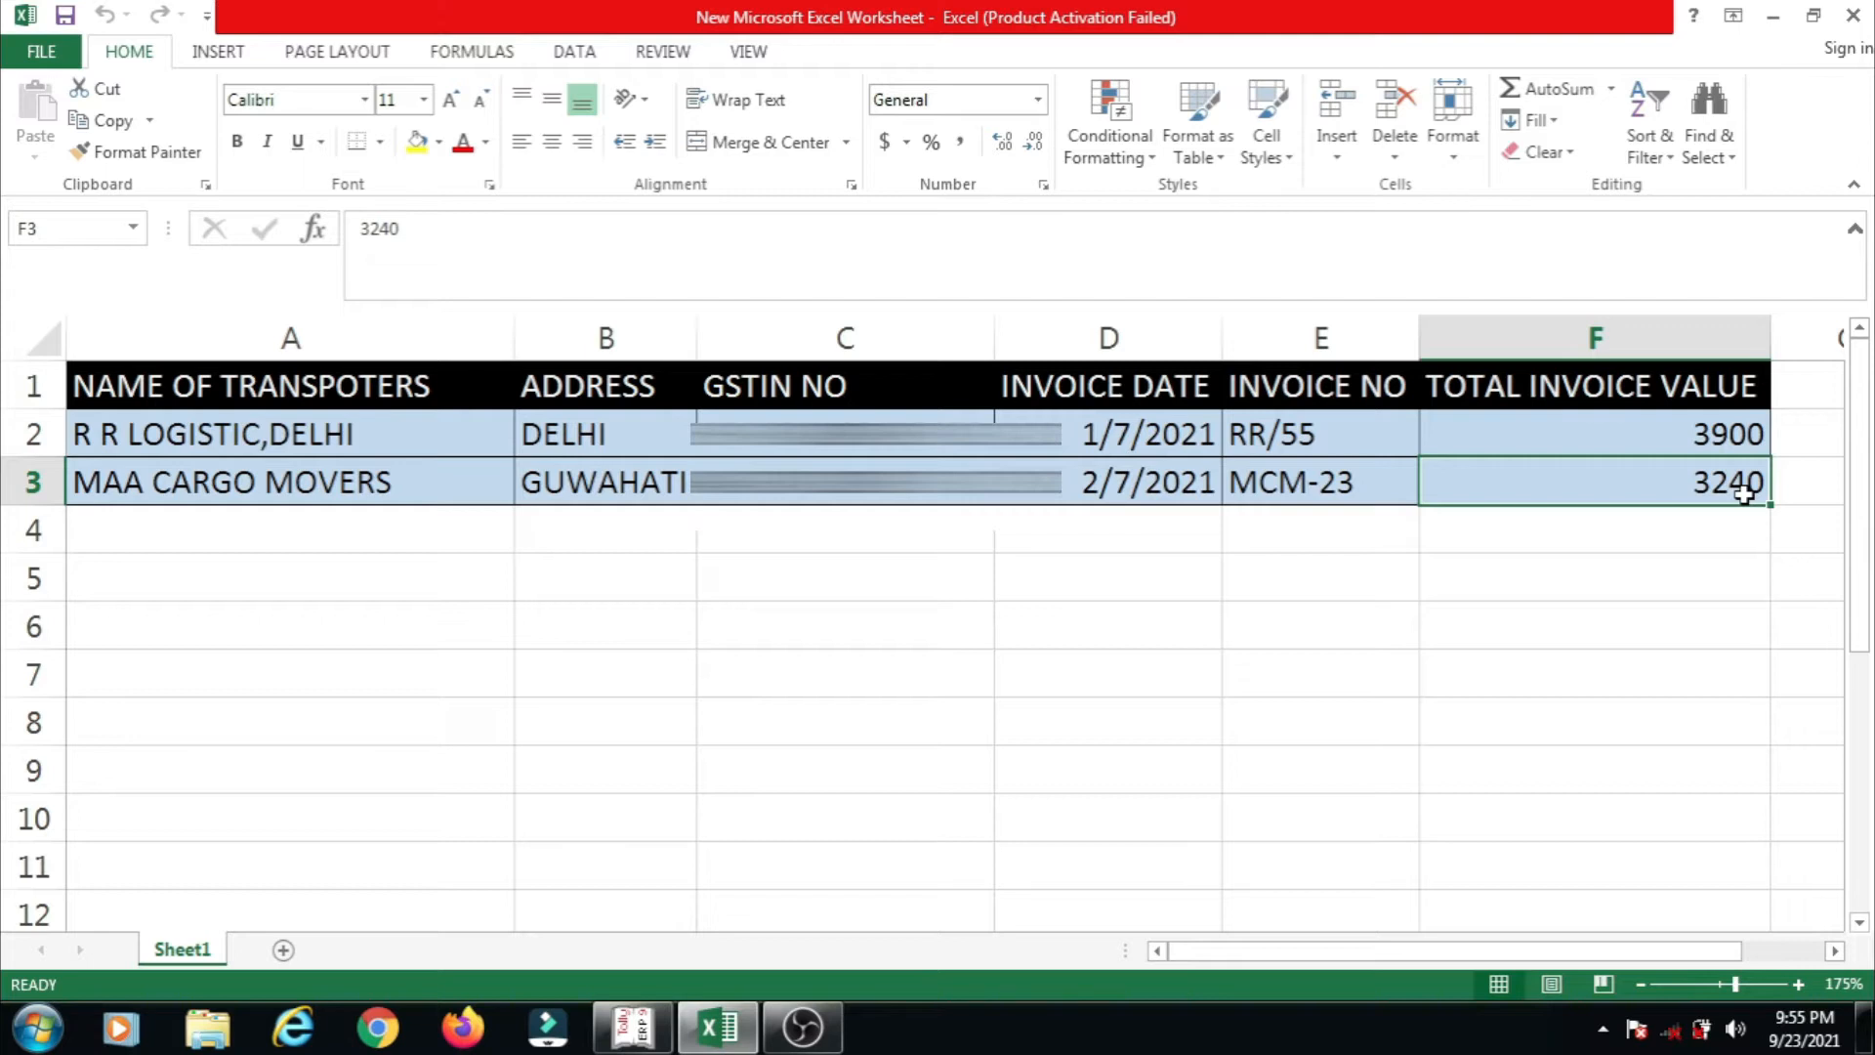
left_click(260, 496)
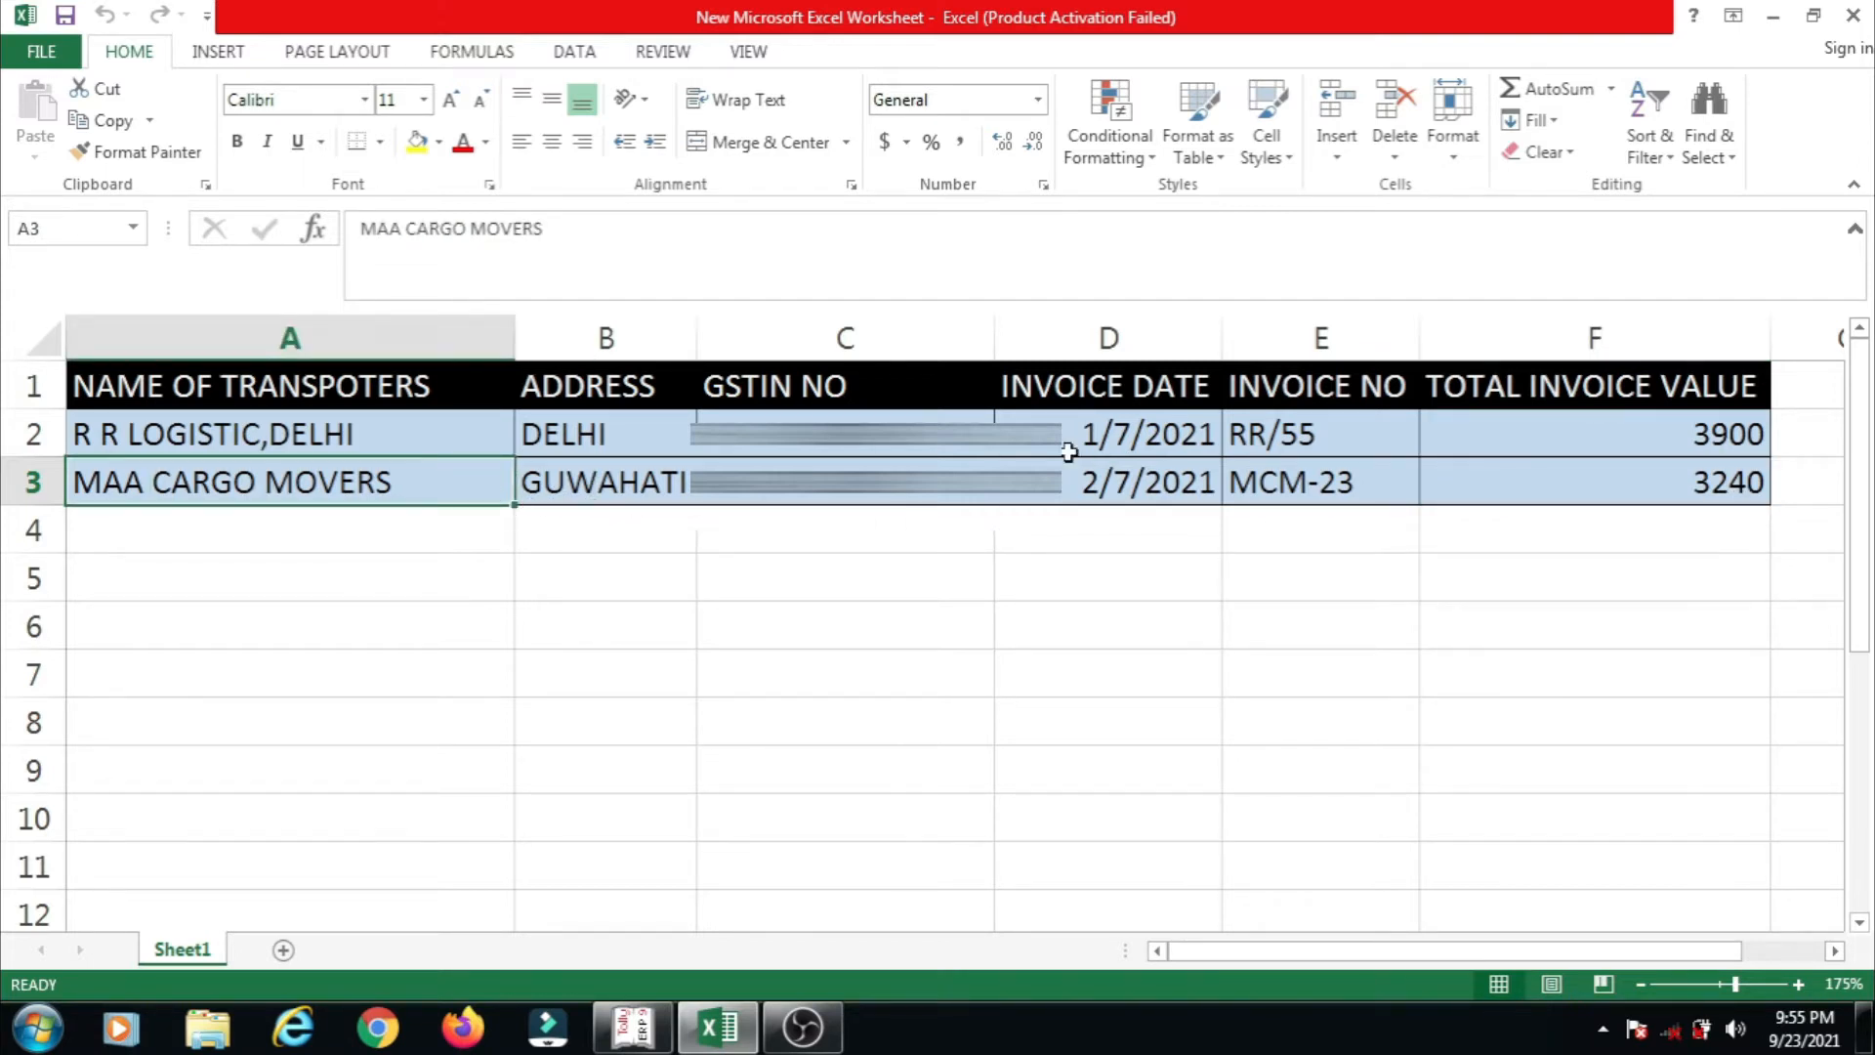
left_click(1716, 486)
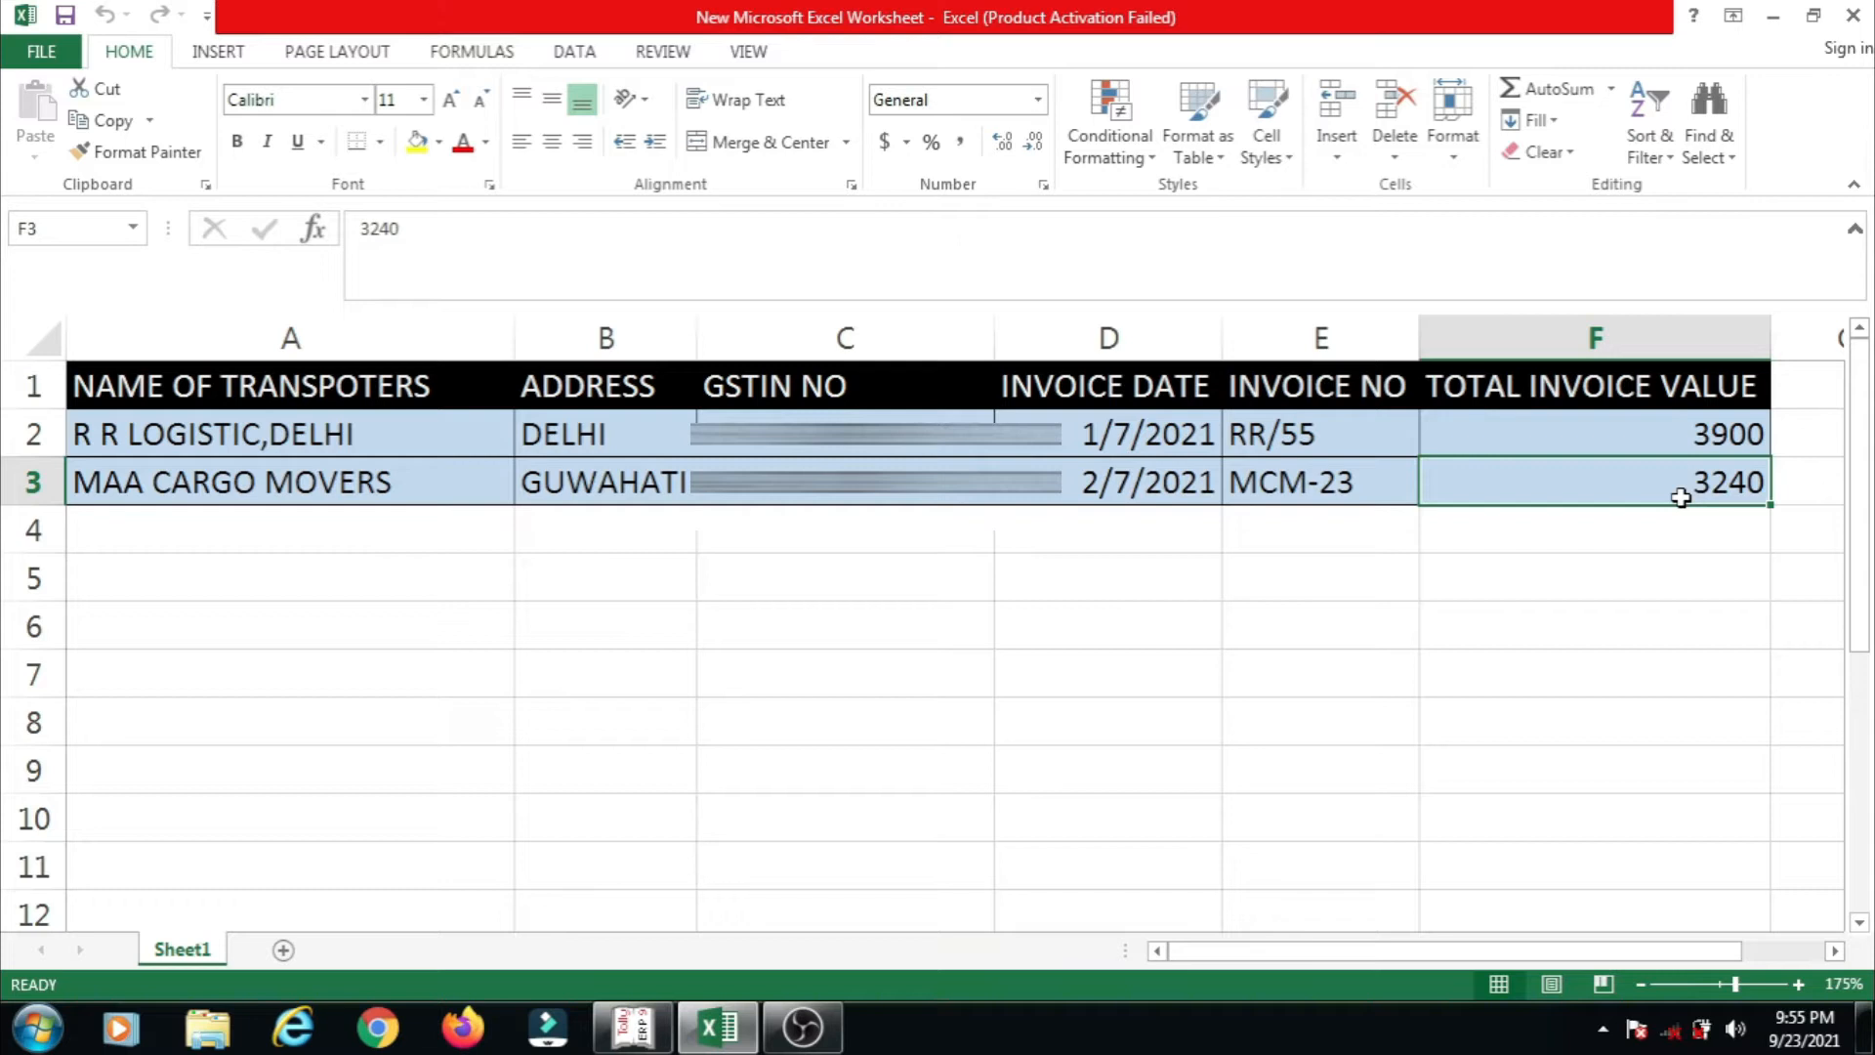
key("Down")
key("Down")
key("Down")
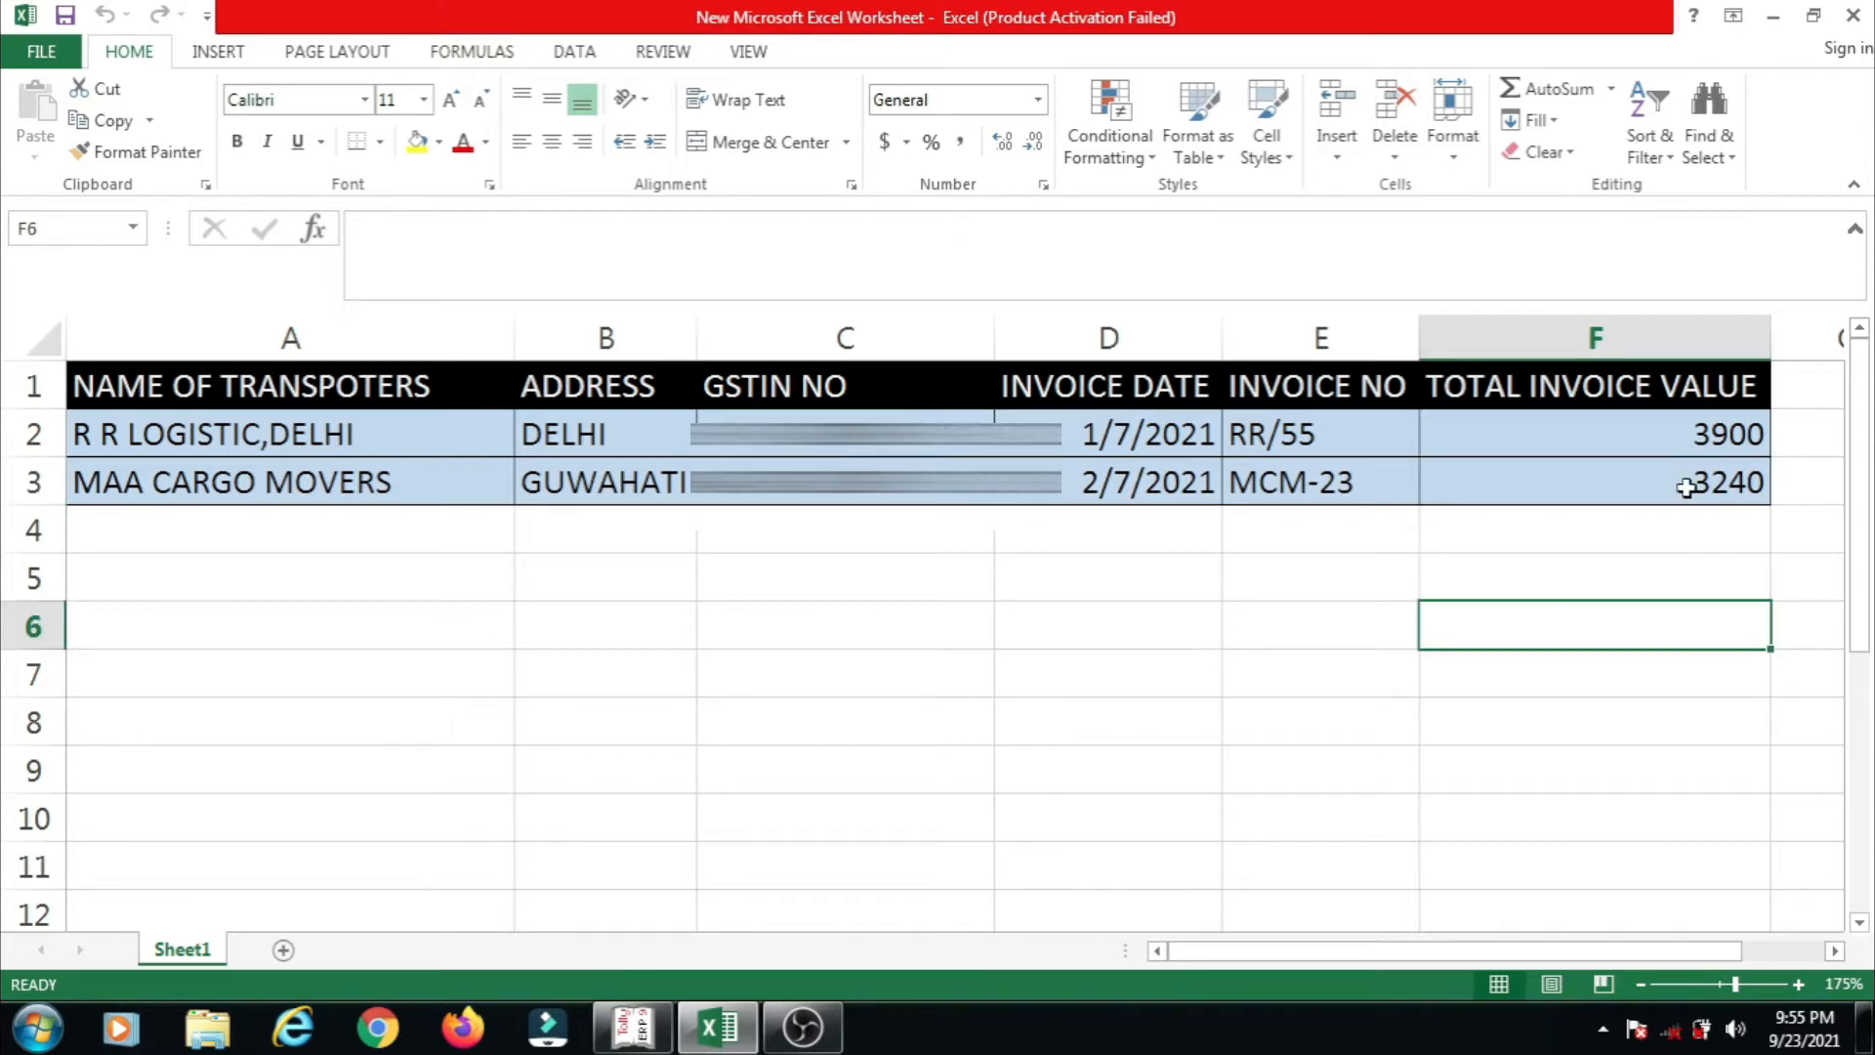
left_click(1686, 487)
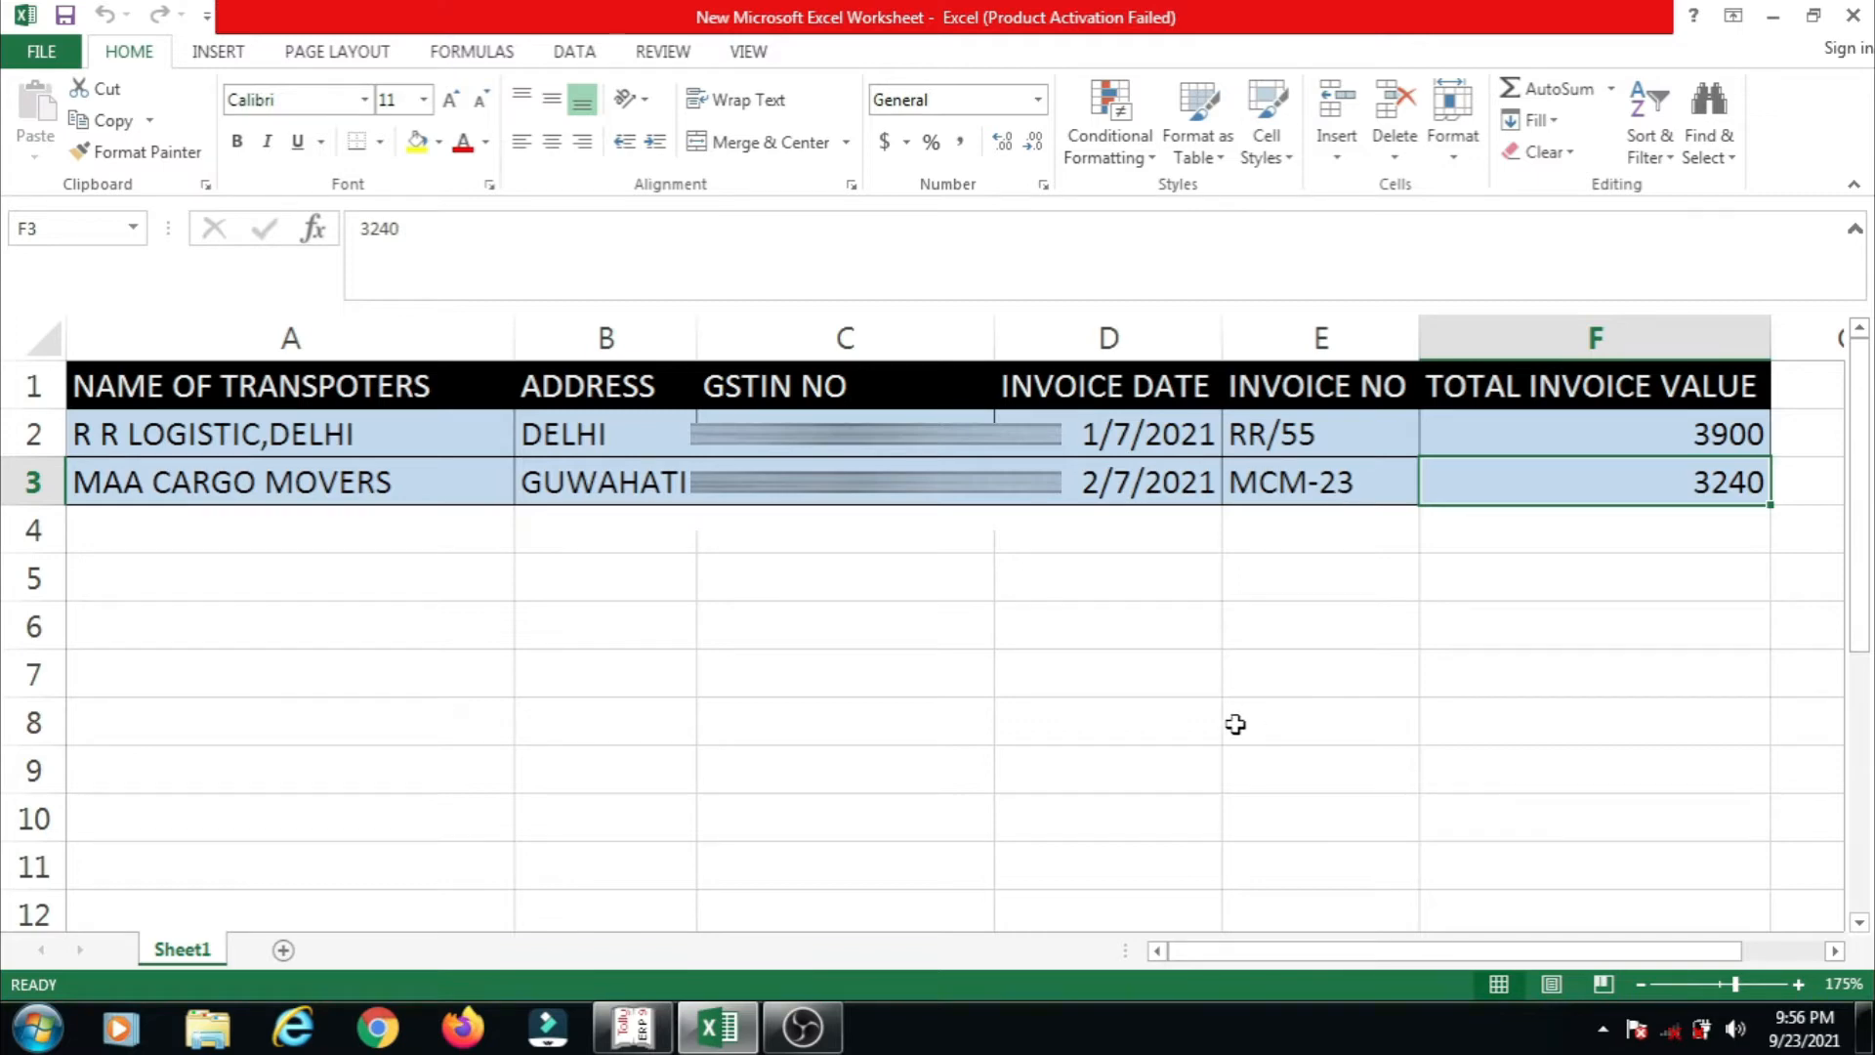
- Switch to Tally.ERP 9 and open a new purchase voucher under Accounting Vouchers
left_click(633, 1027)
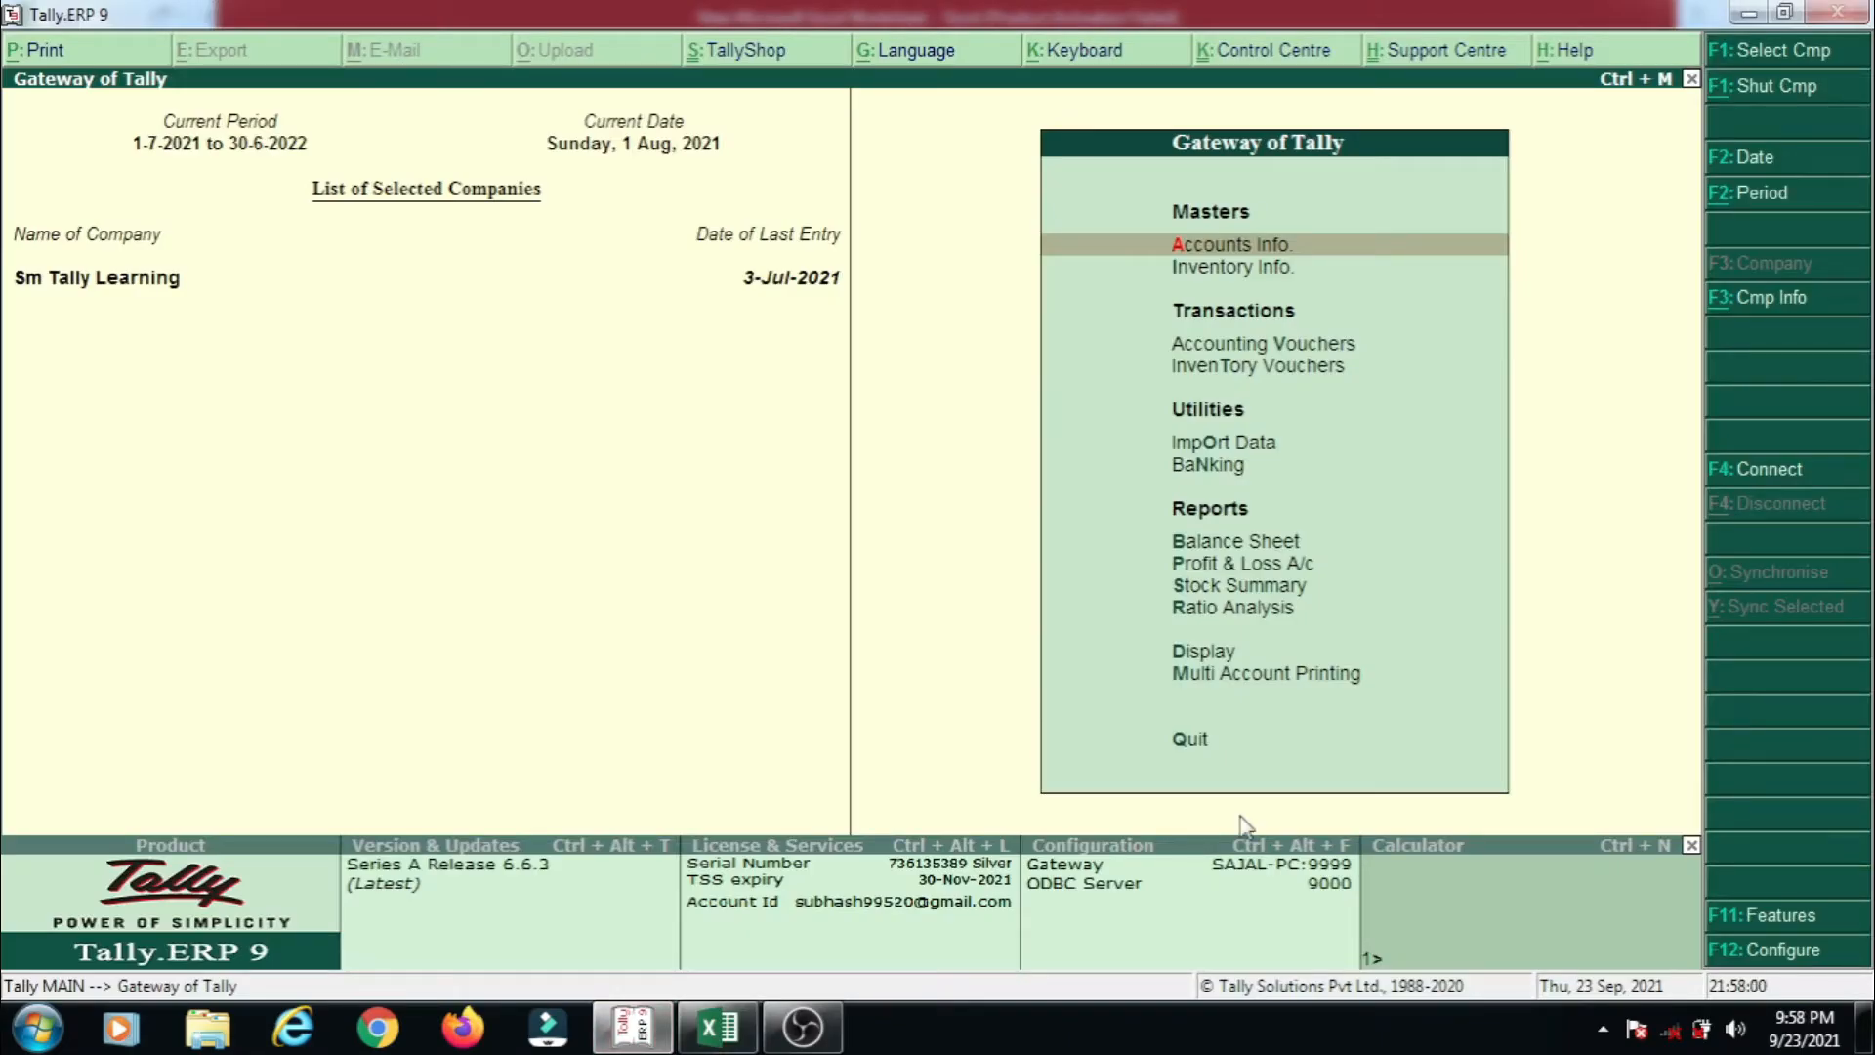
key("Down")
key("Down")
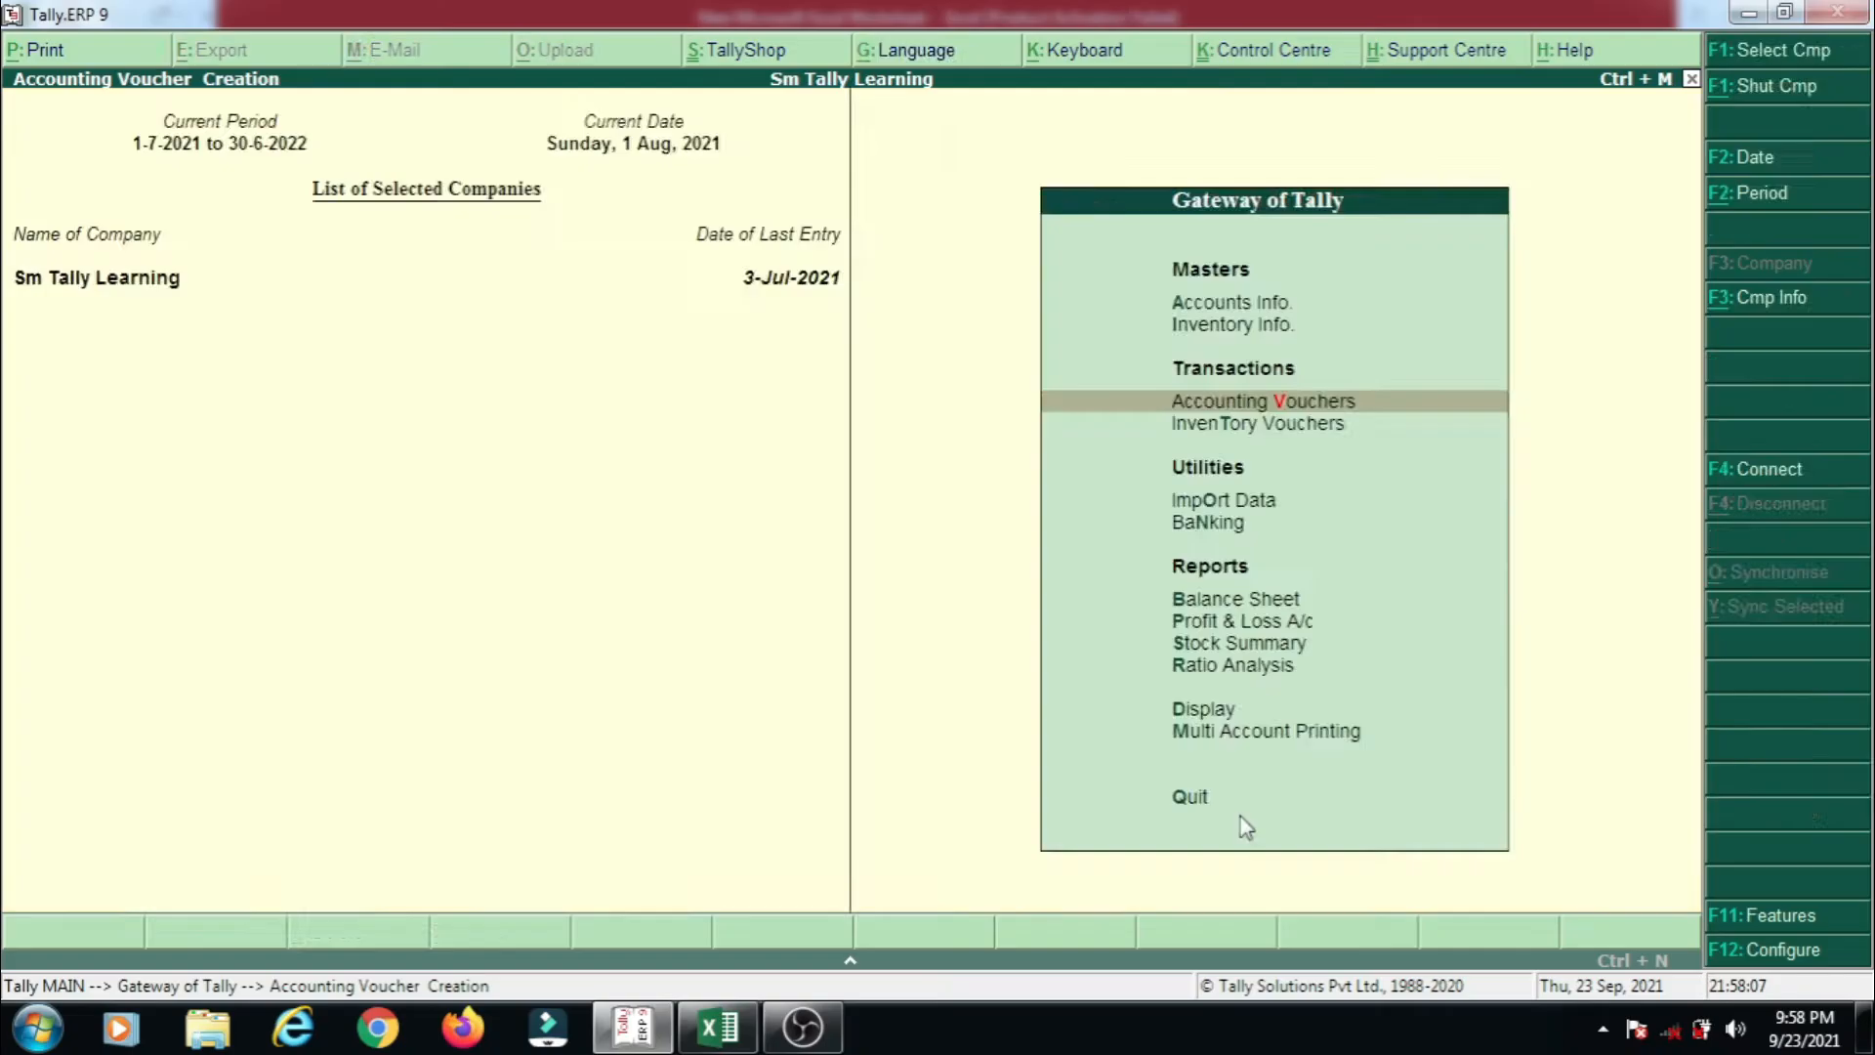
key("Return")
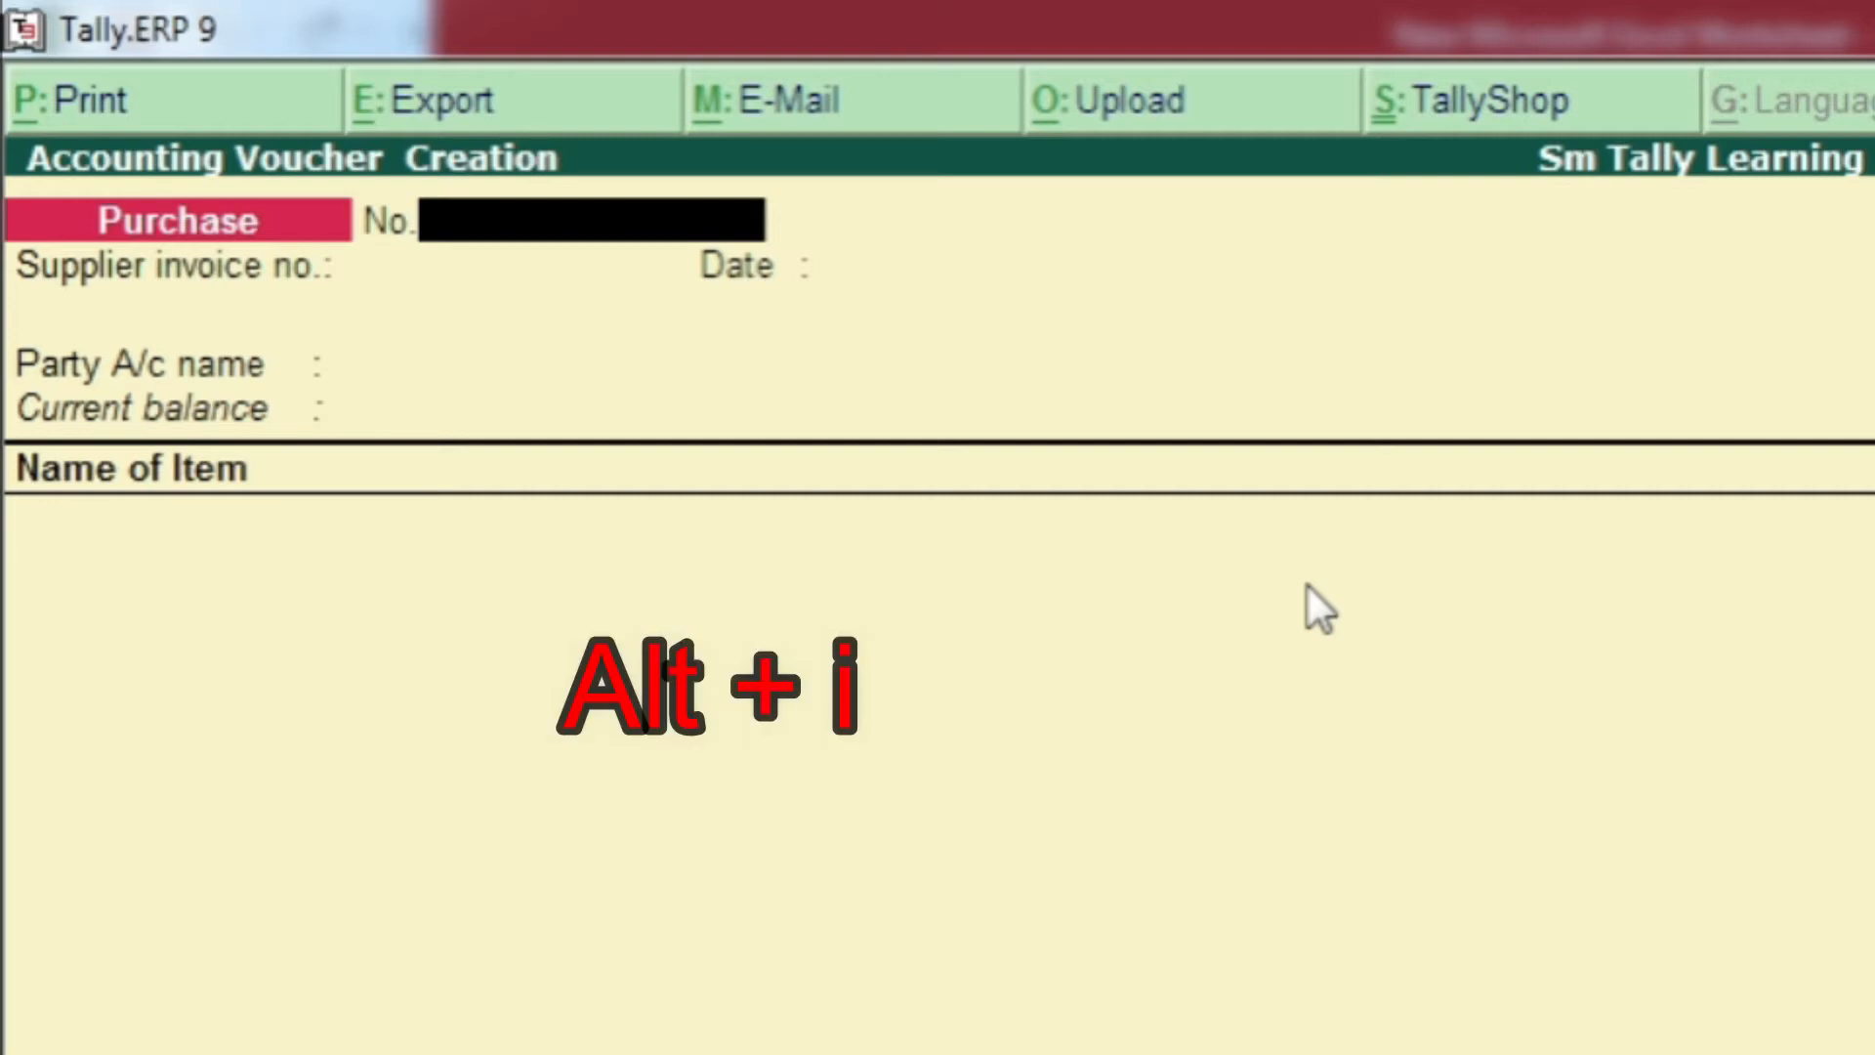
- Change the purchase voucher from item entry to accounting invoice mode and set its voucher number to 4
key("alt+i")
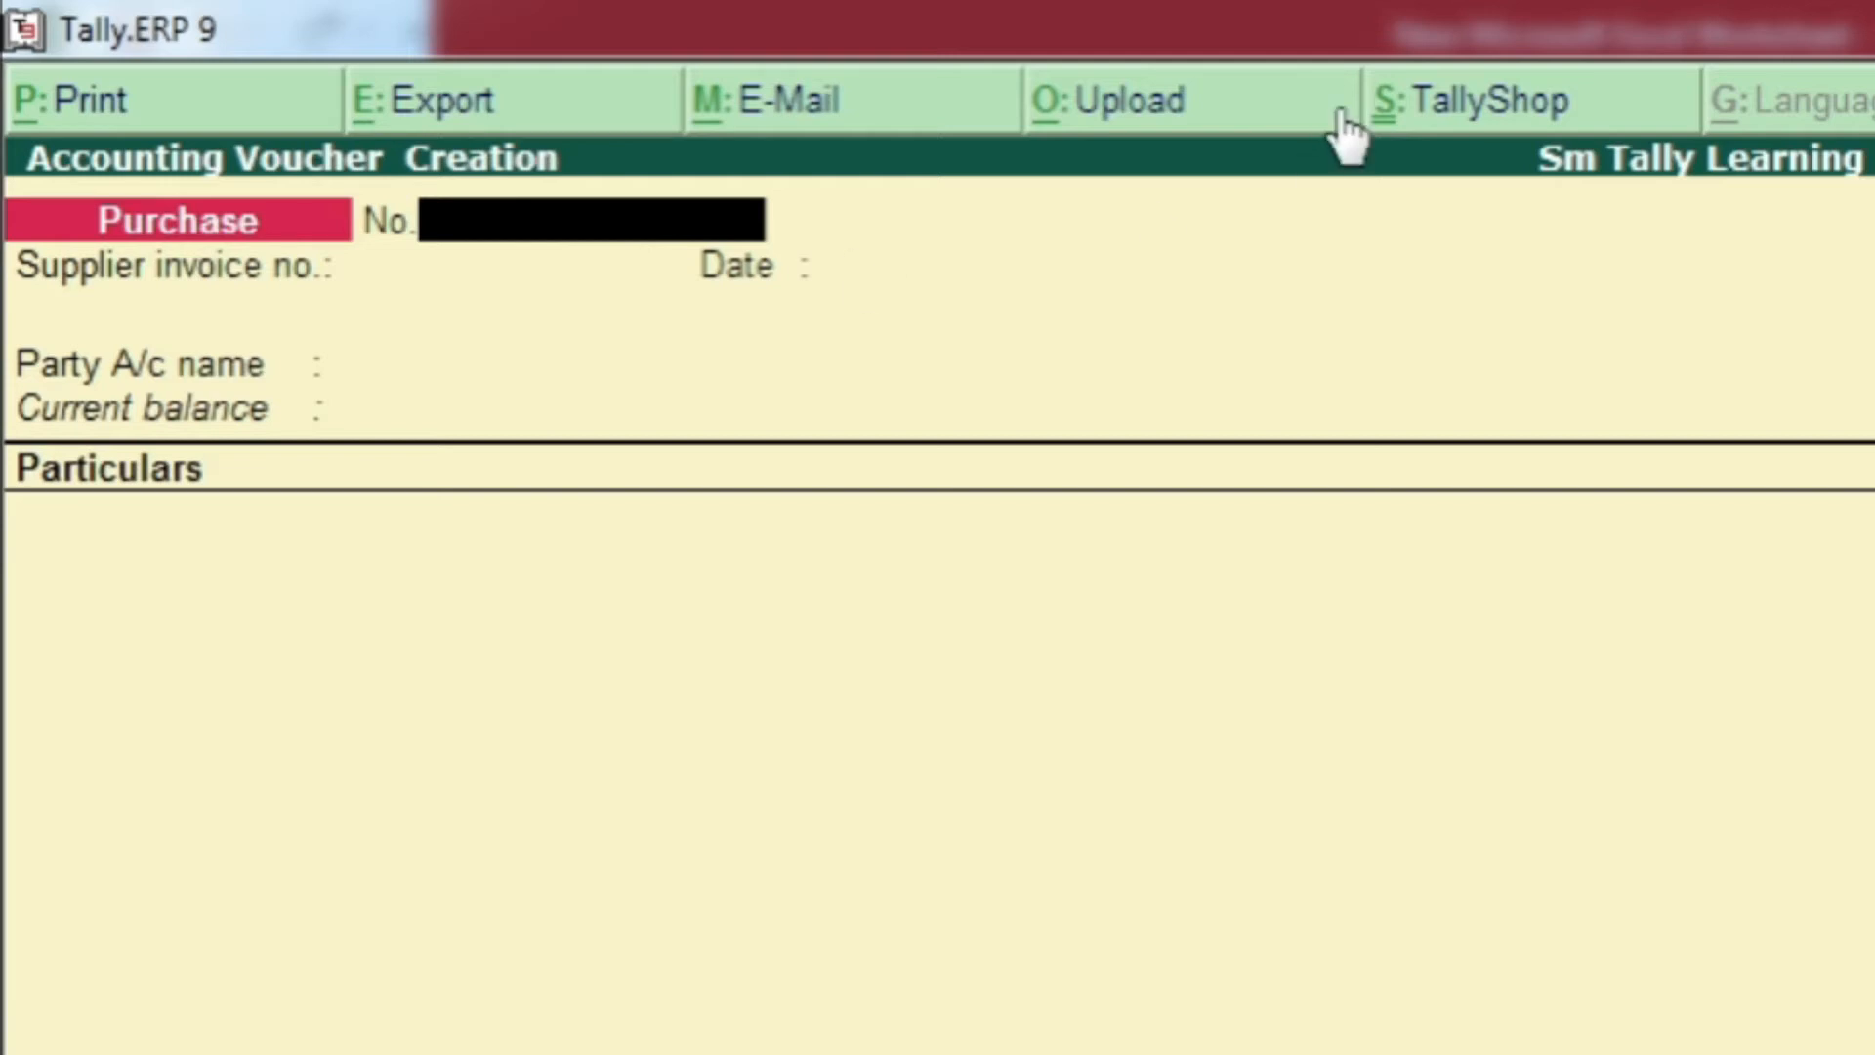
type("4")
key("Return")
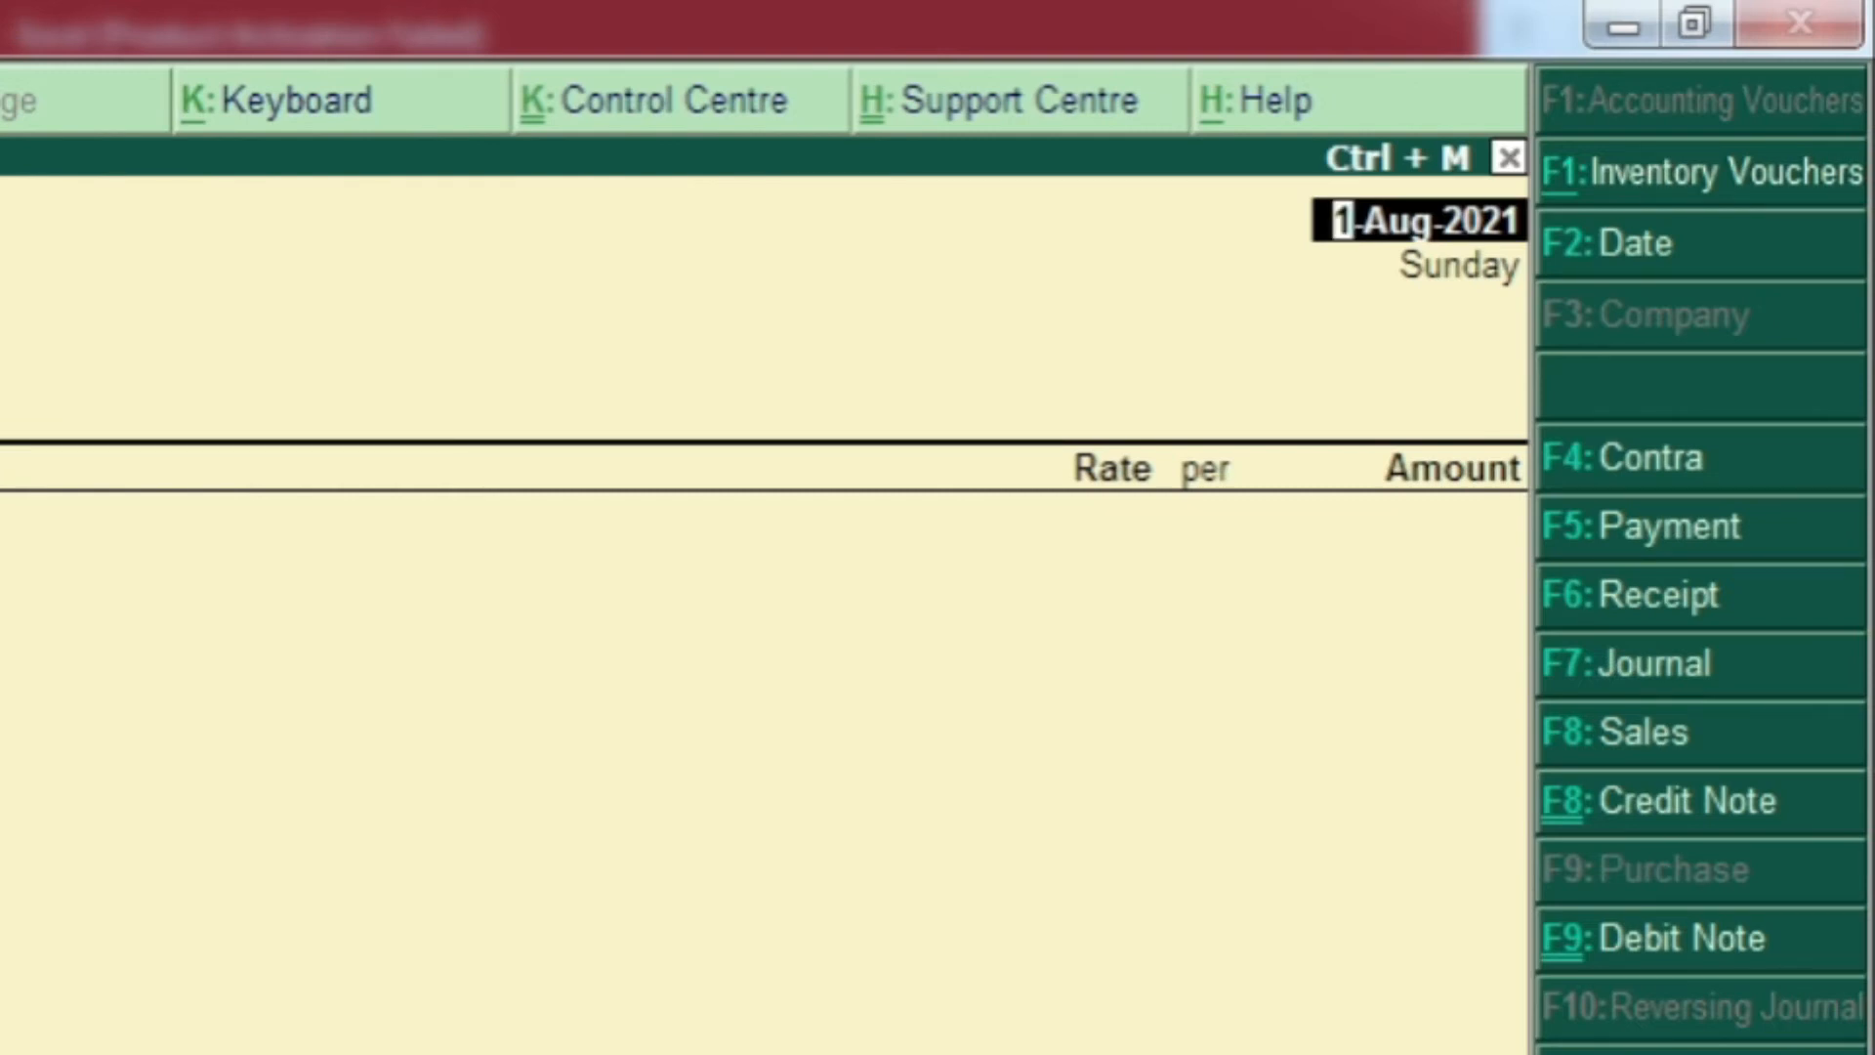
- Check the R R LOGISTIC,DELHI invoice date in the Excel worksheet and set the Tally purchase voucher date to 1.7.21
left_click(705, 1049)
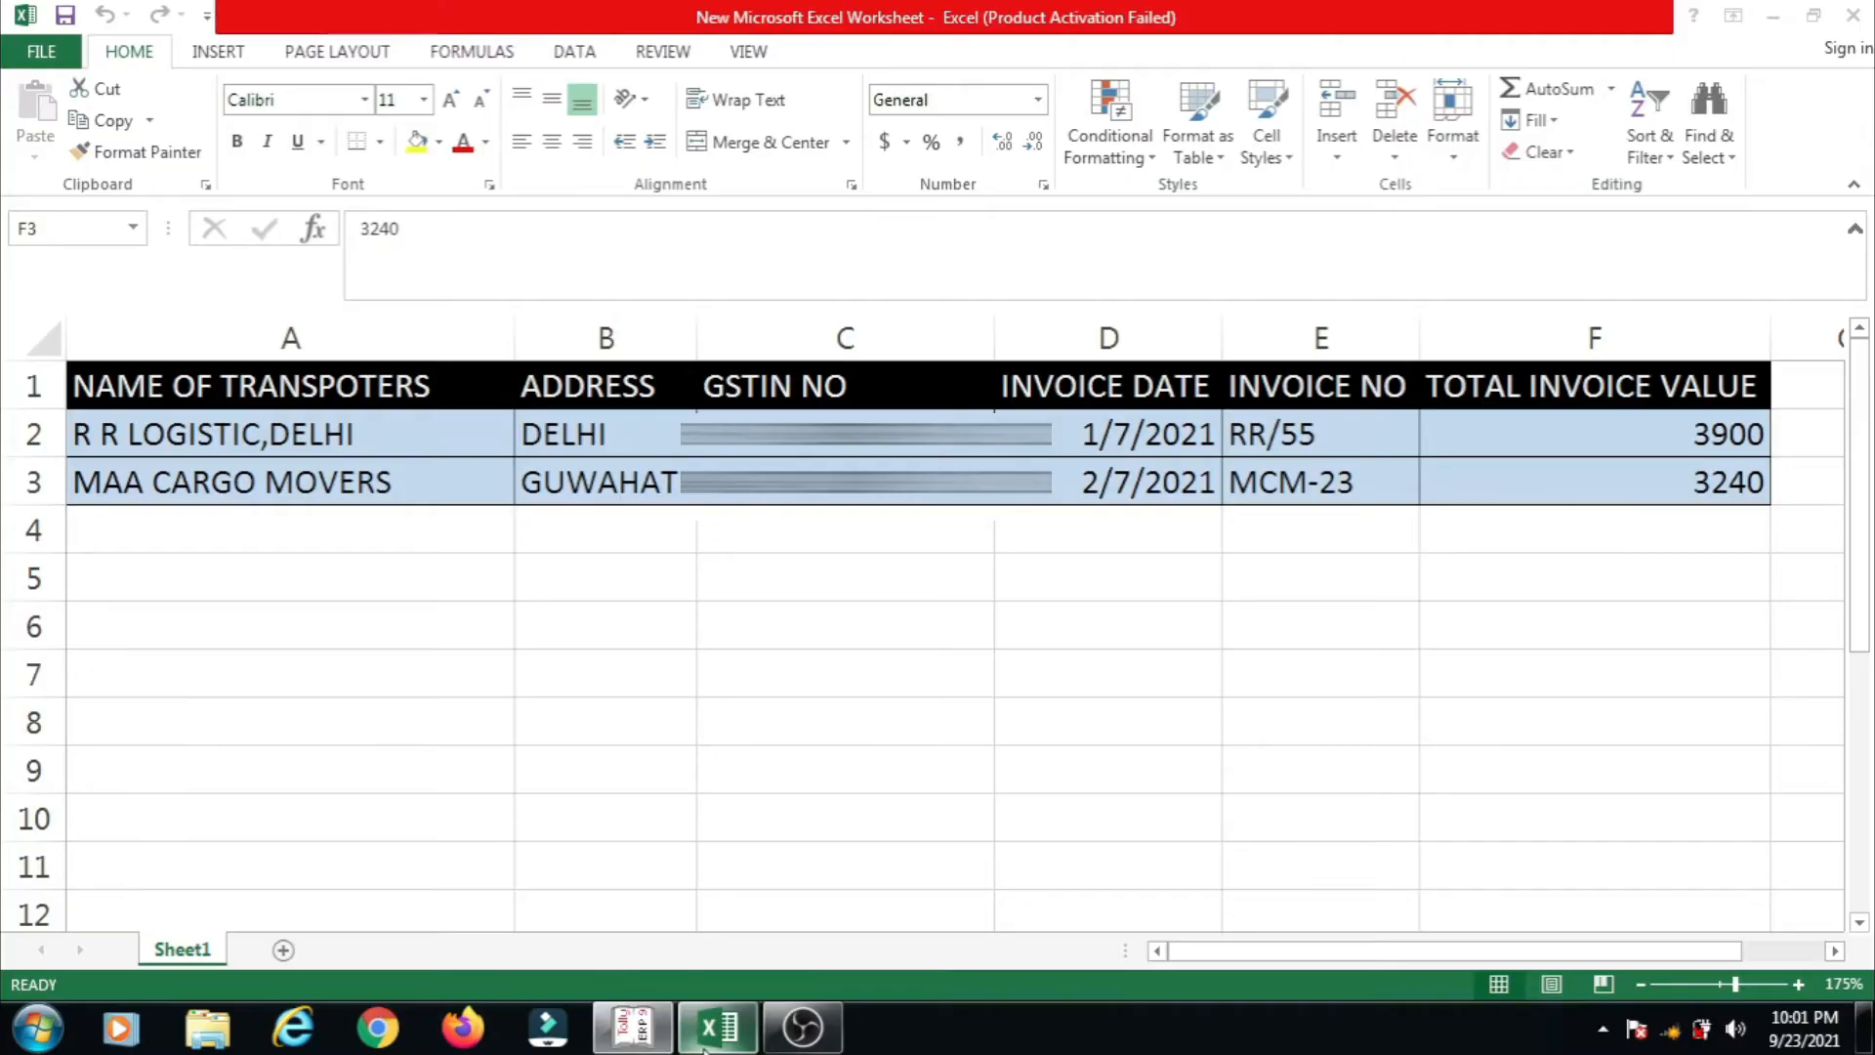
left_click(161, 438)
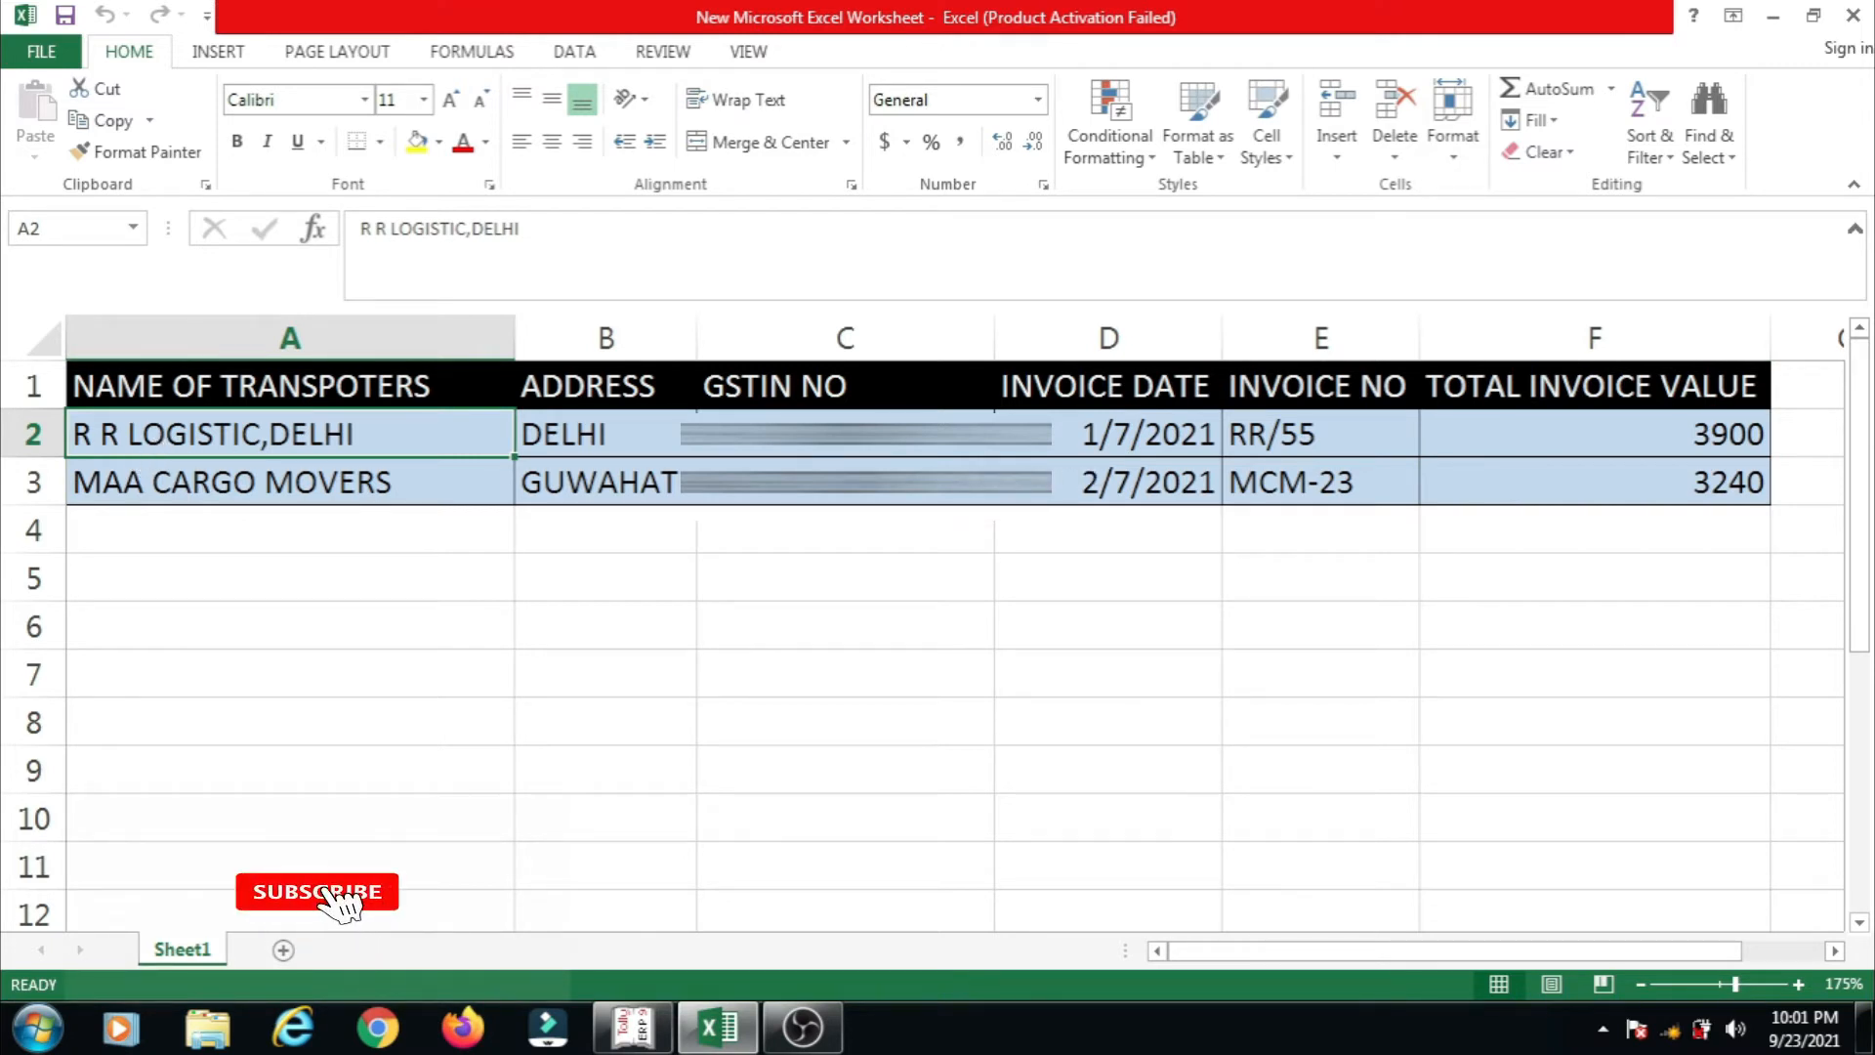
left_click(1113, 441)
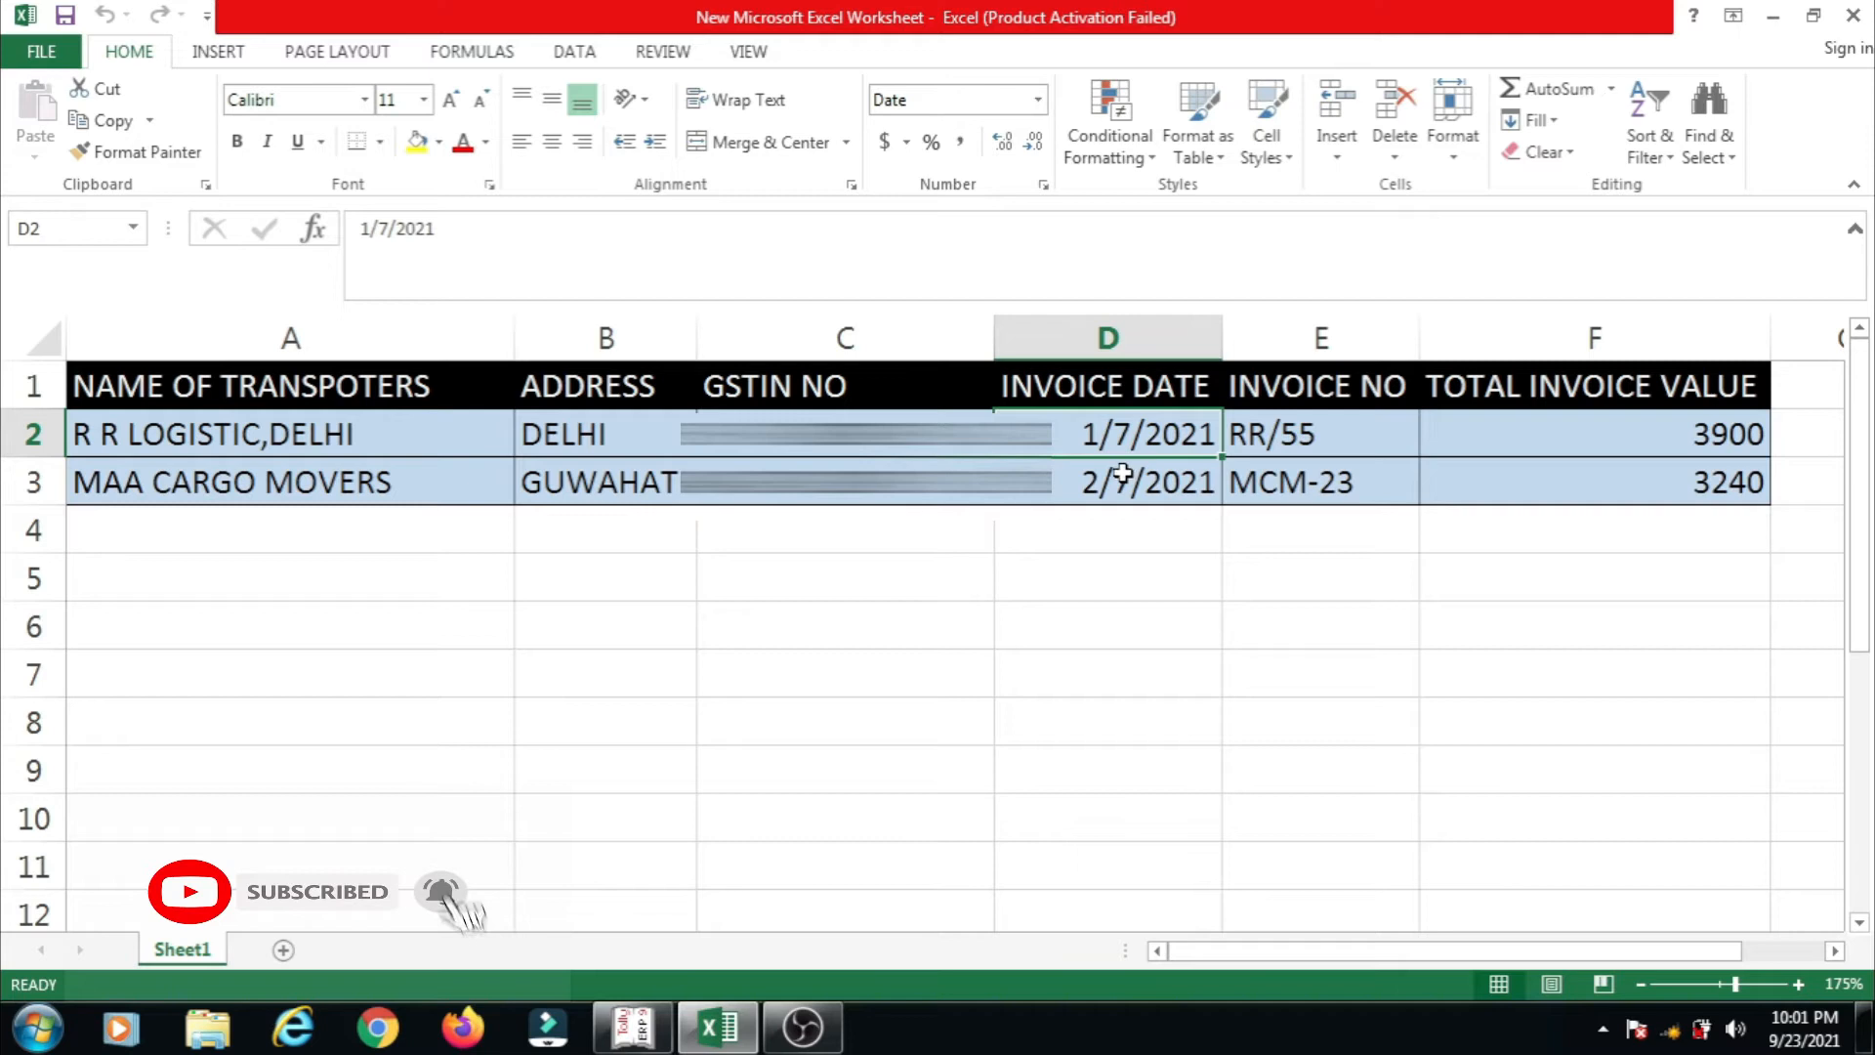
left_click(633, 1028)
key("F2")
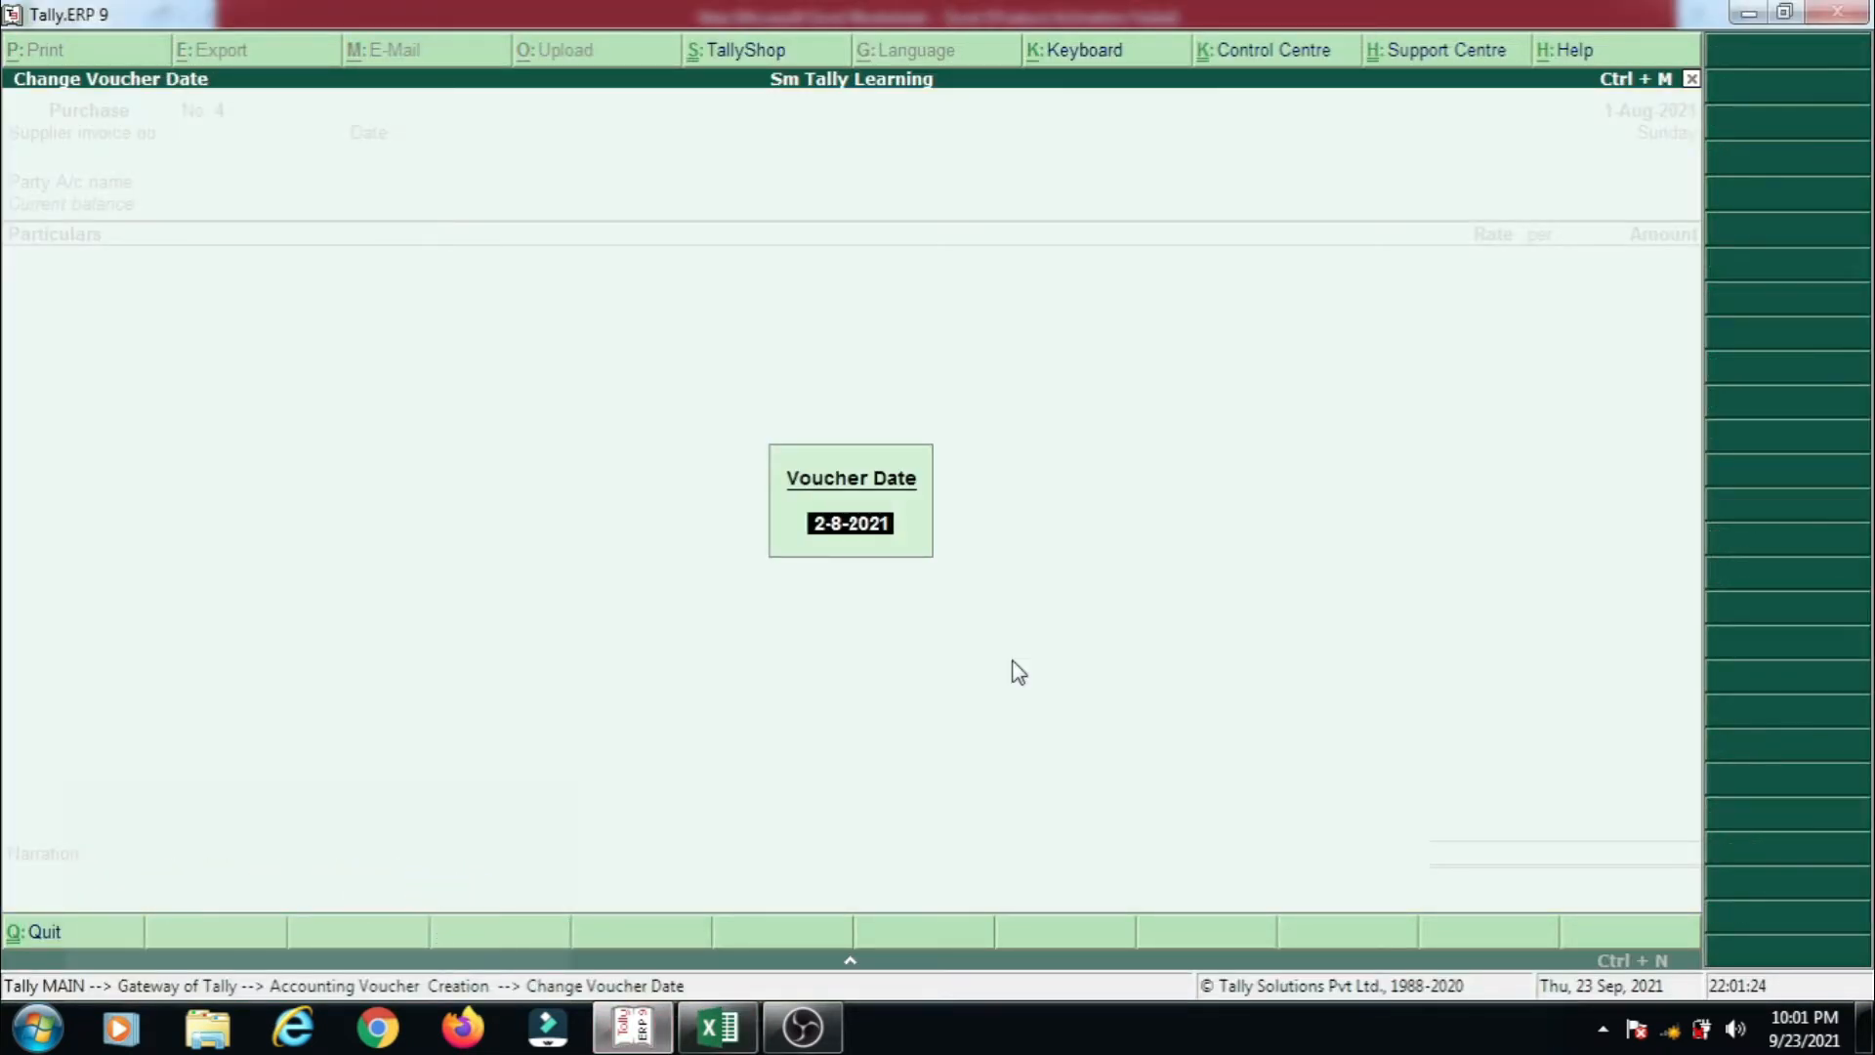
key("BackSpace")
type("1.7.21")
key("Return")
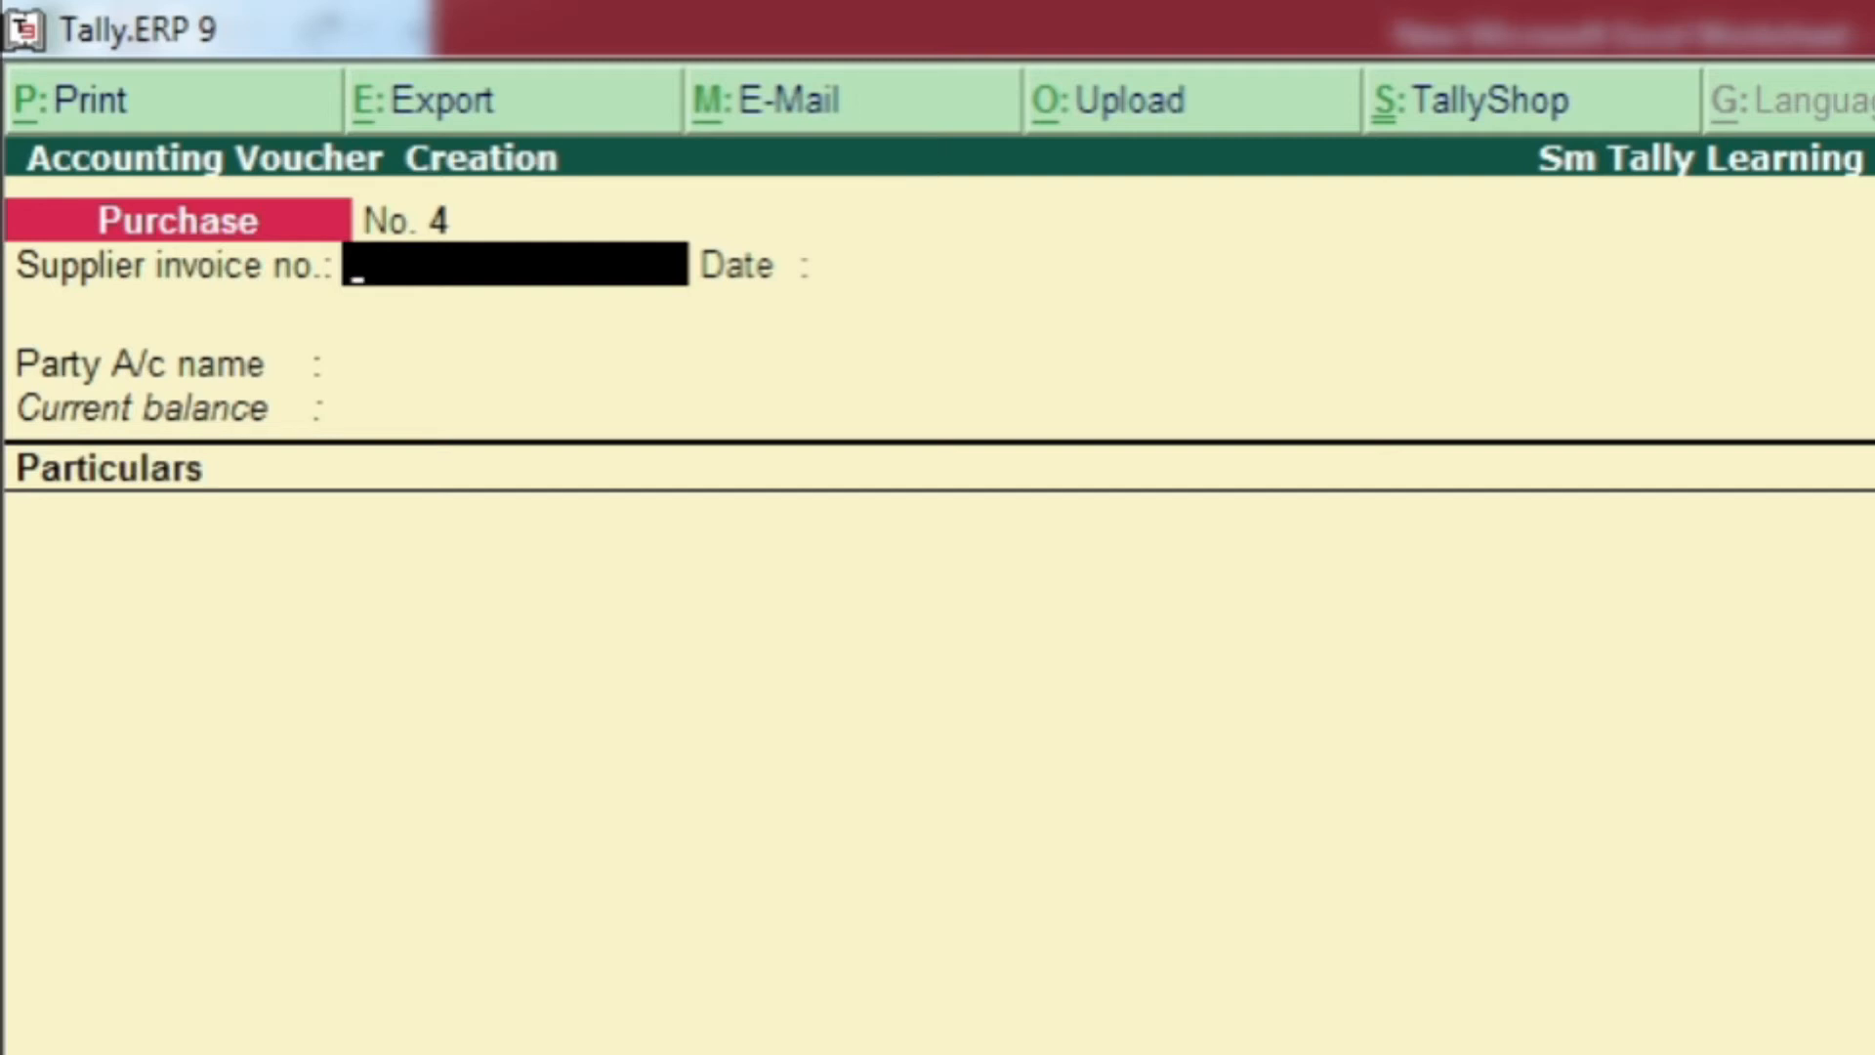
- Look up the R R LOGISTIC,DELHI invoice number in the Excel worksheet and enter supplier invoice RR/55 dated 1-Jul-2021 in the Tally purchase voucher
key("alt+Tab")
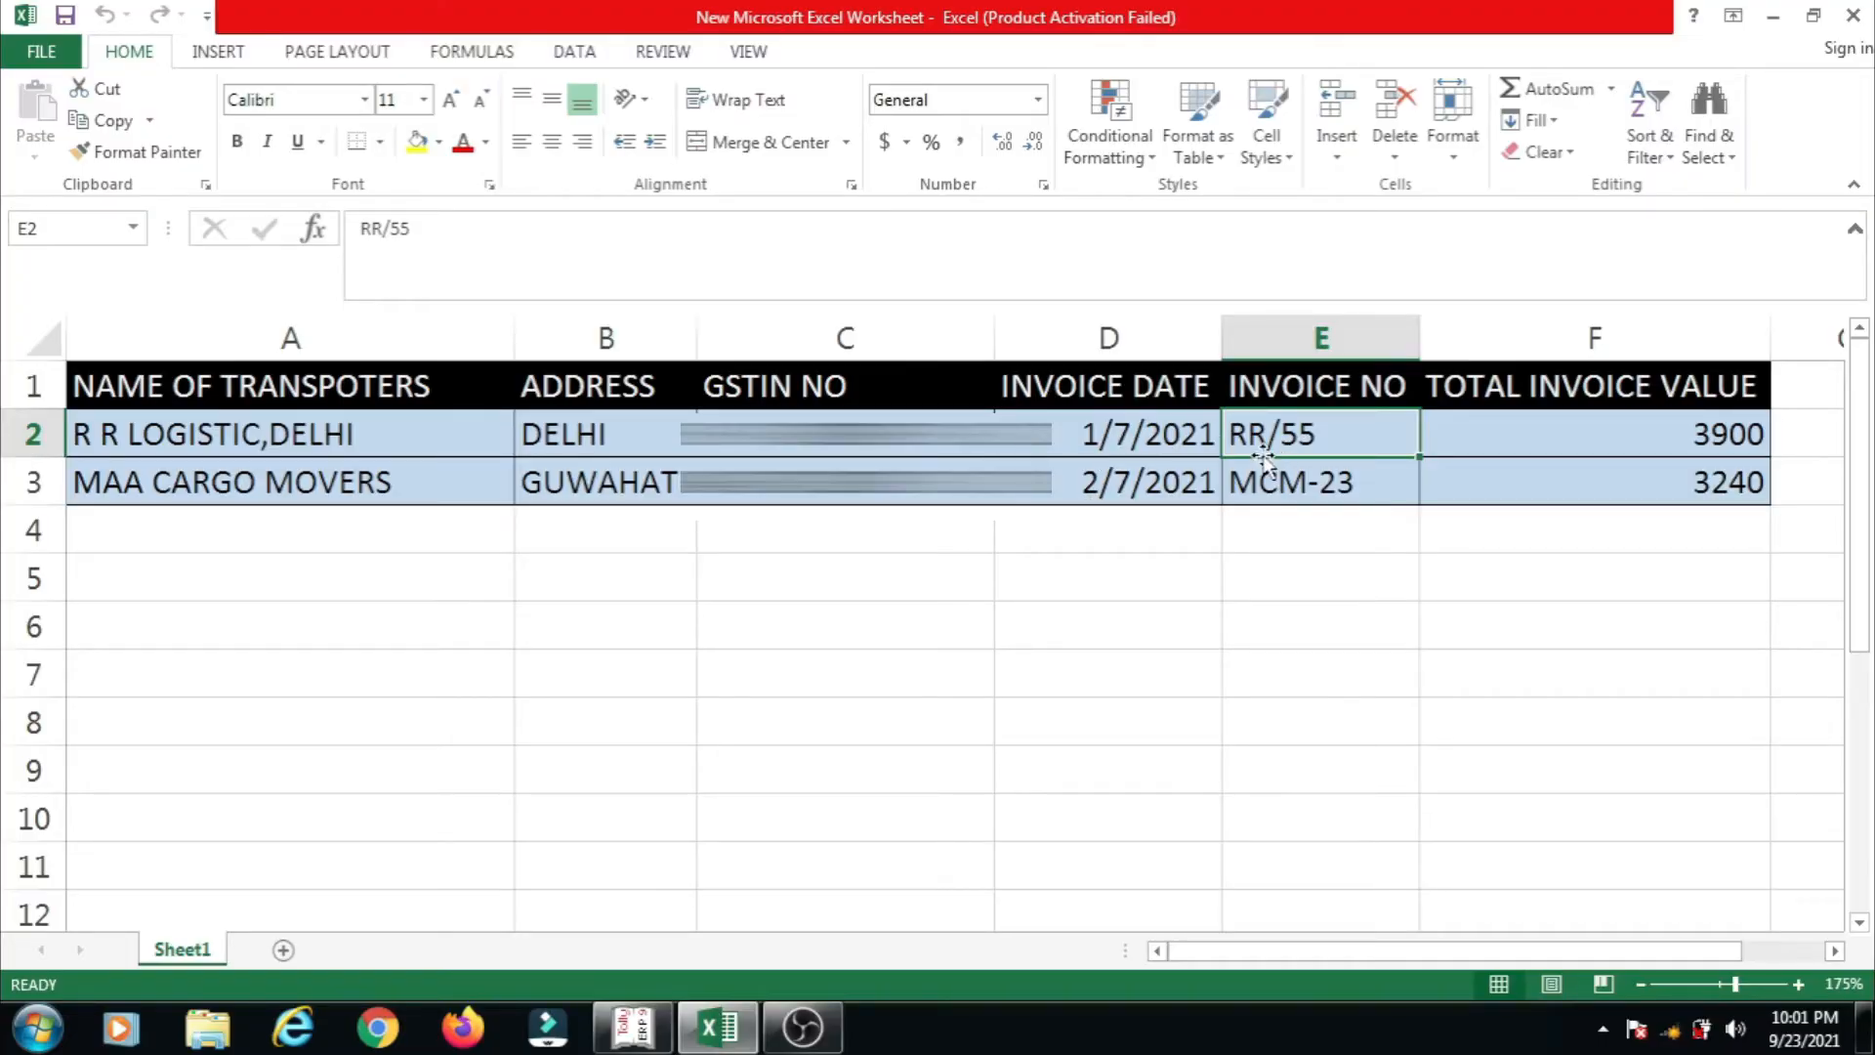
left_click(636, 1031)
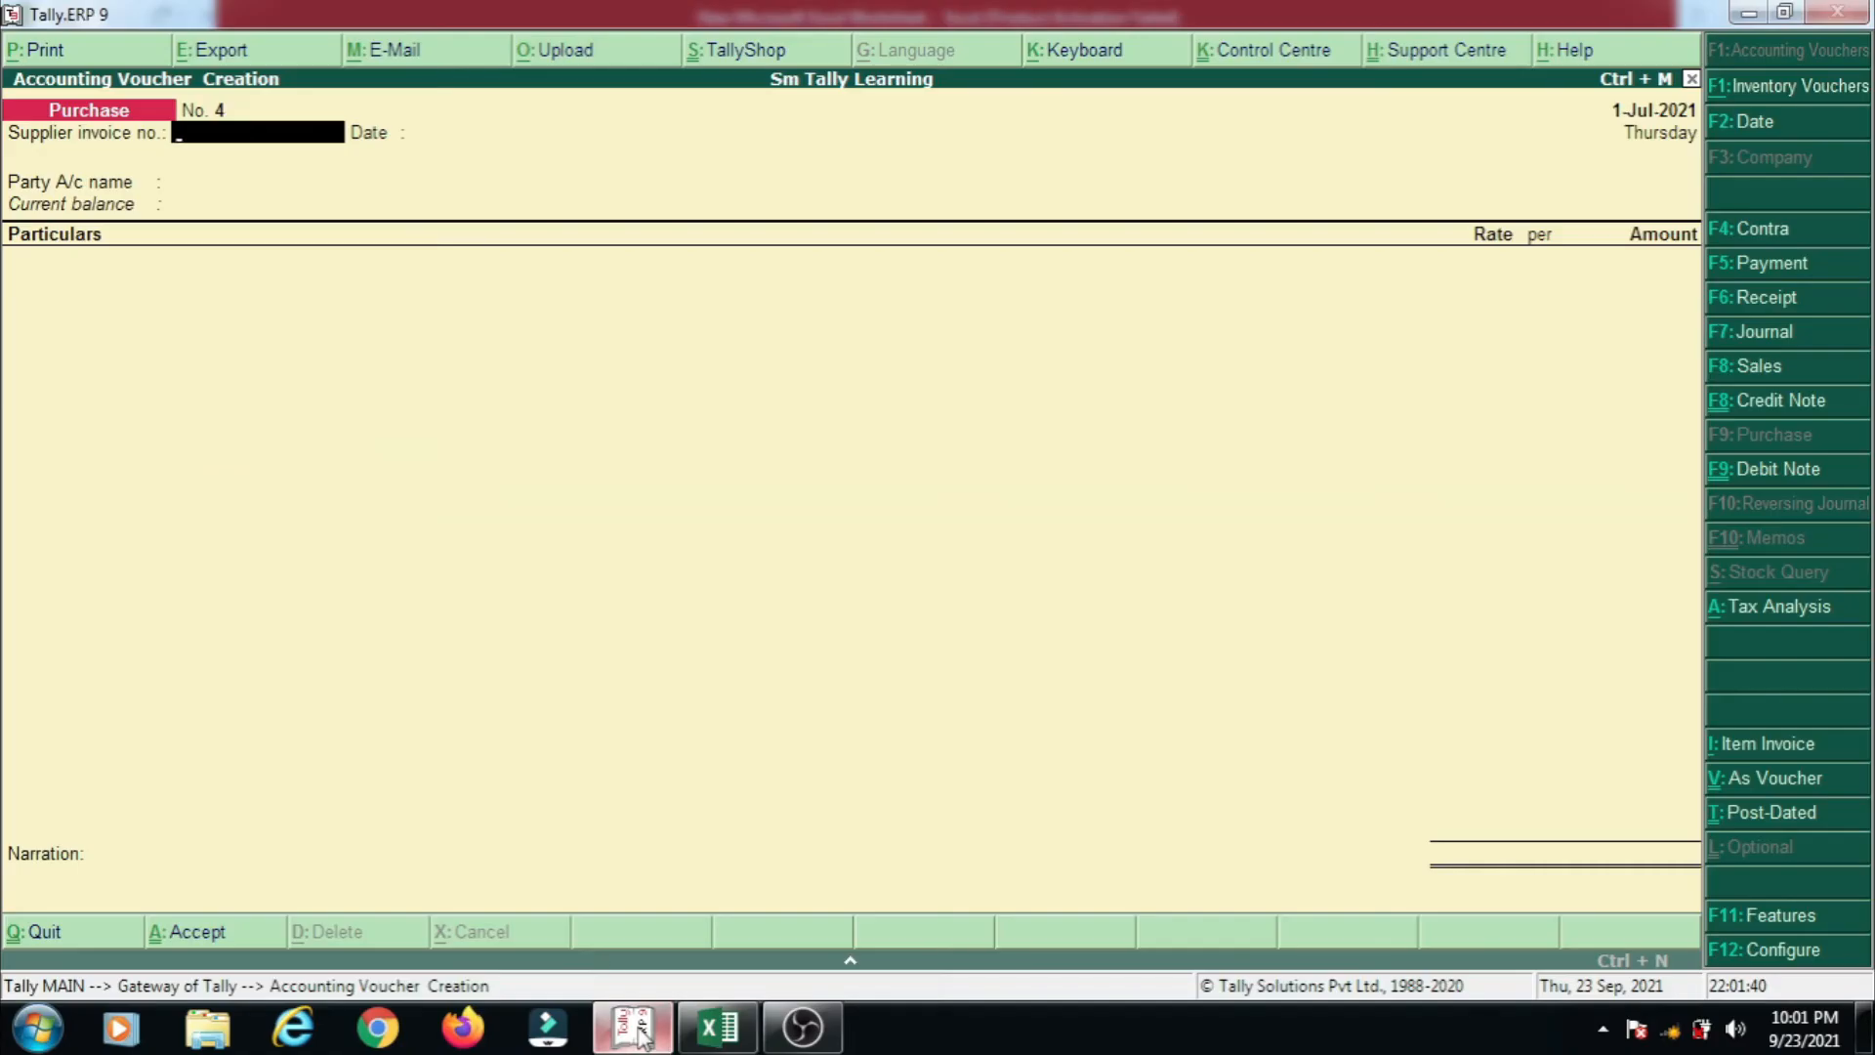
type("RR/55")
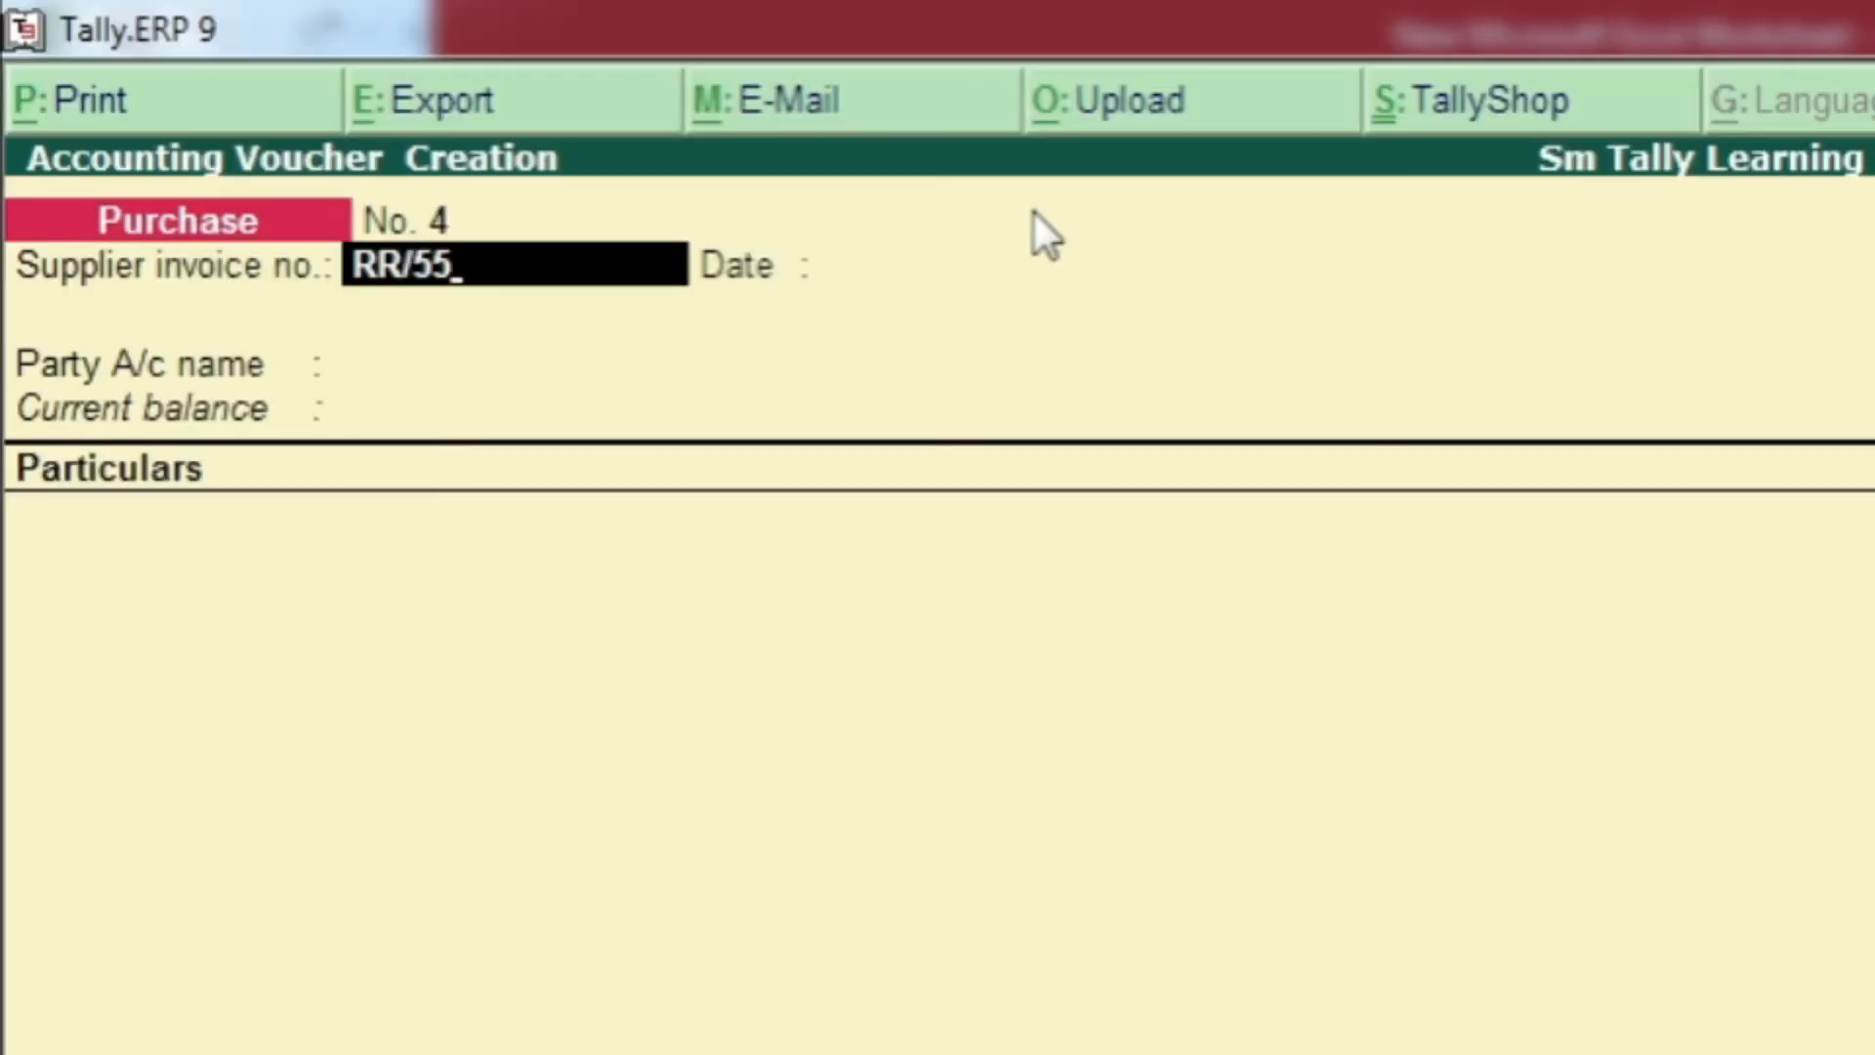
key("Return")
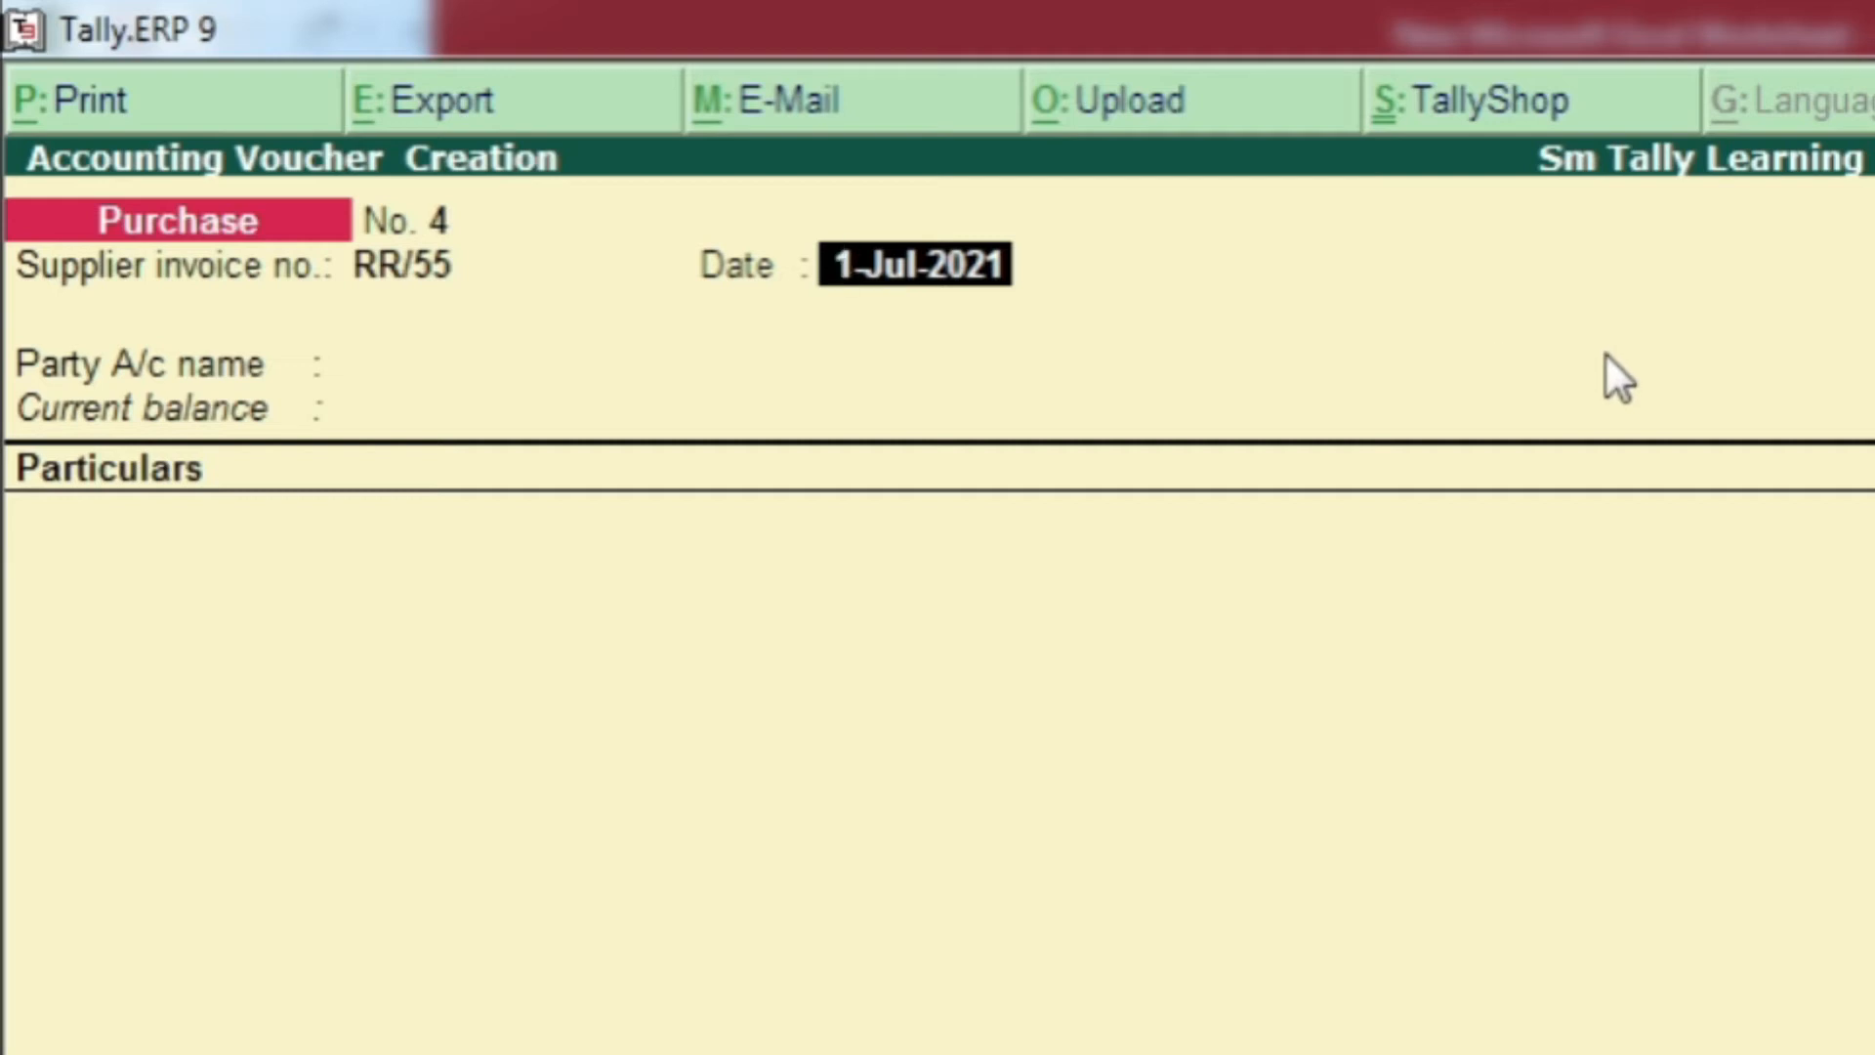
key("Return")
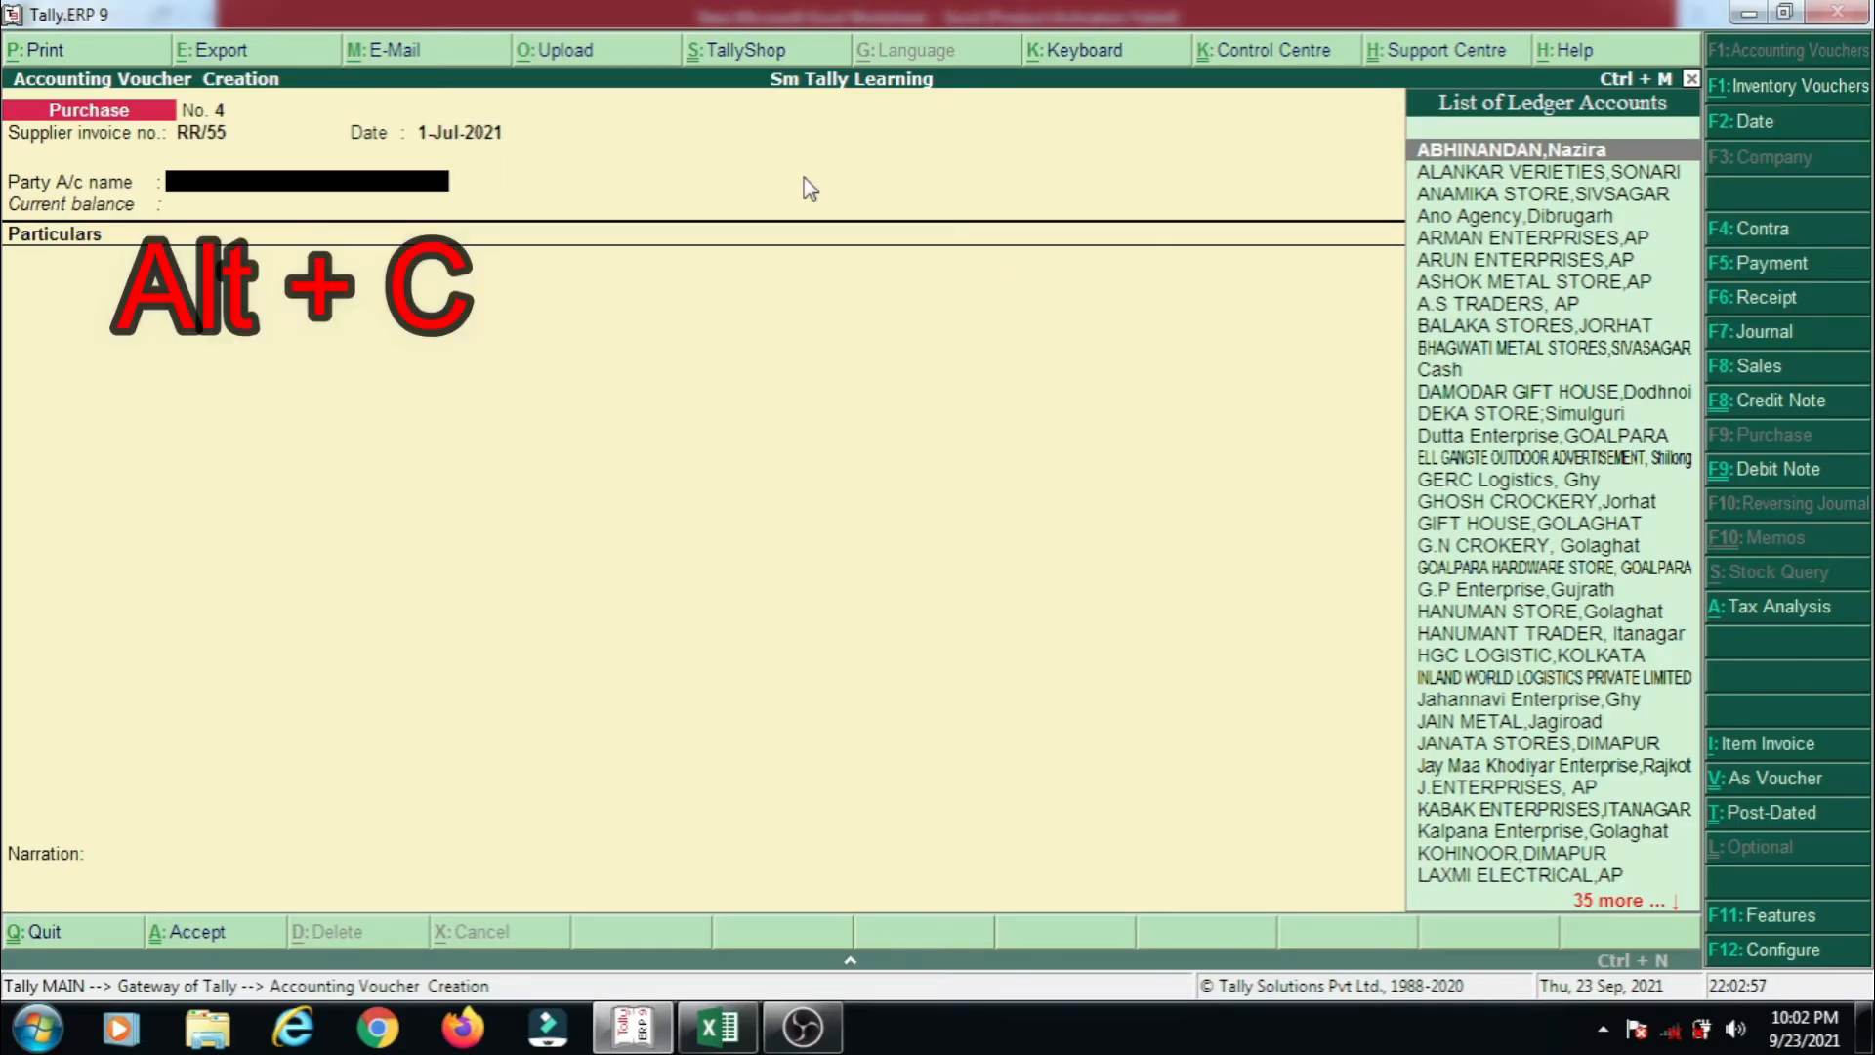
- Create a party ledger named R R LOGISTCS, DELHI under Sundry Creditors, keeping bill-by-bill balances and inventory effect at No
key("alt+c")
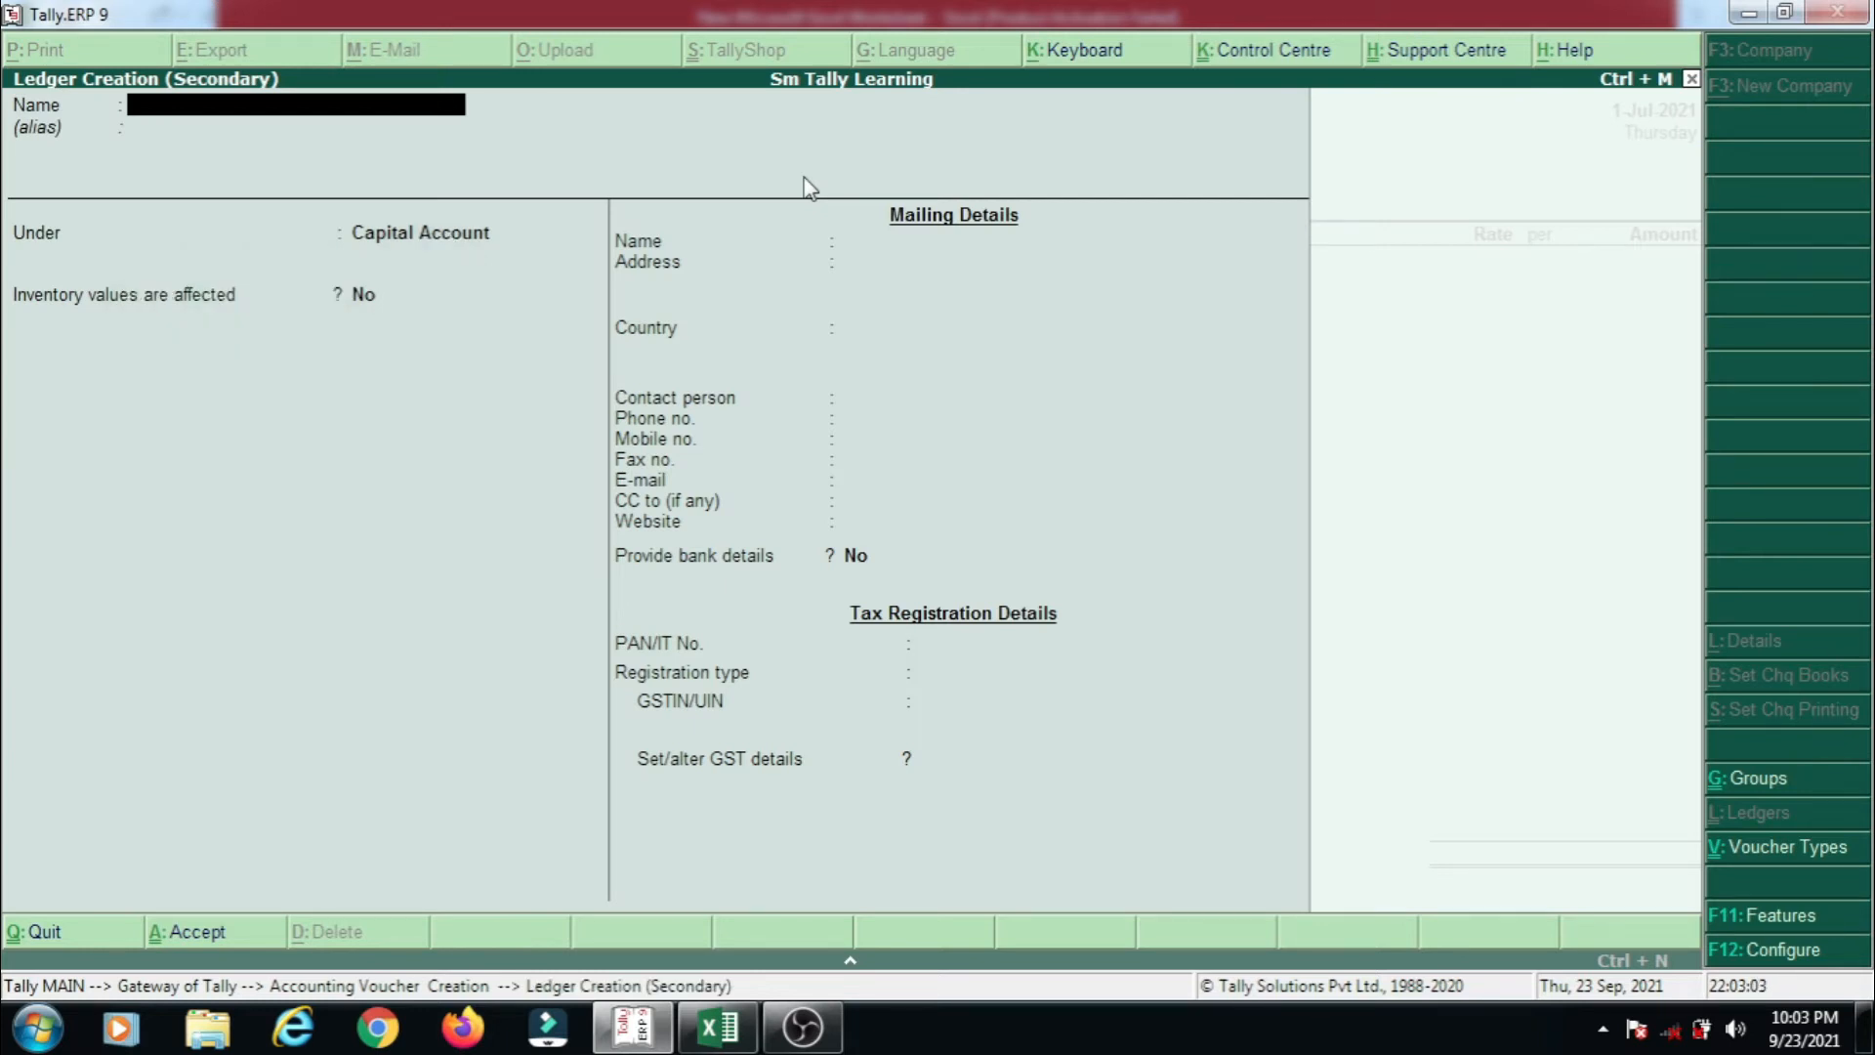
type("LHI")
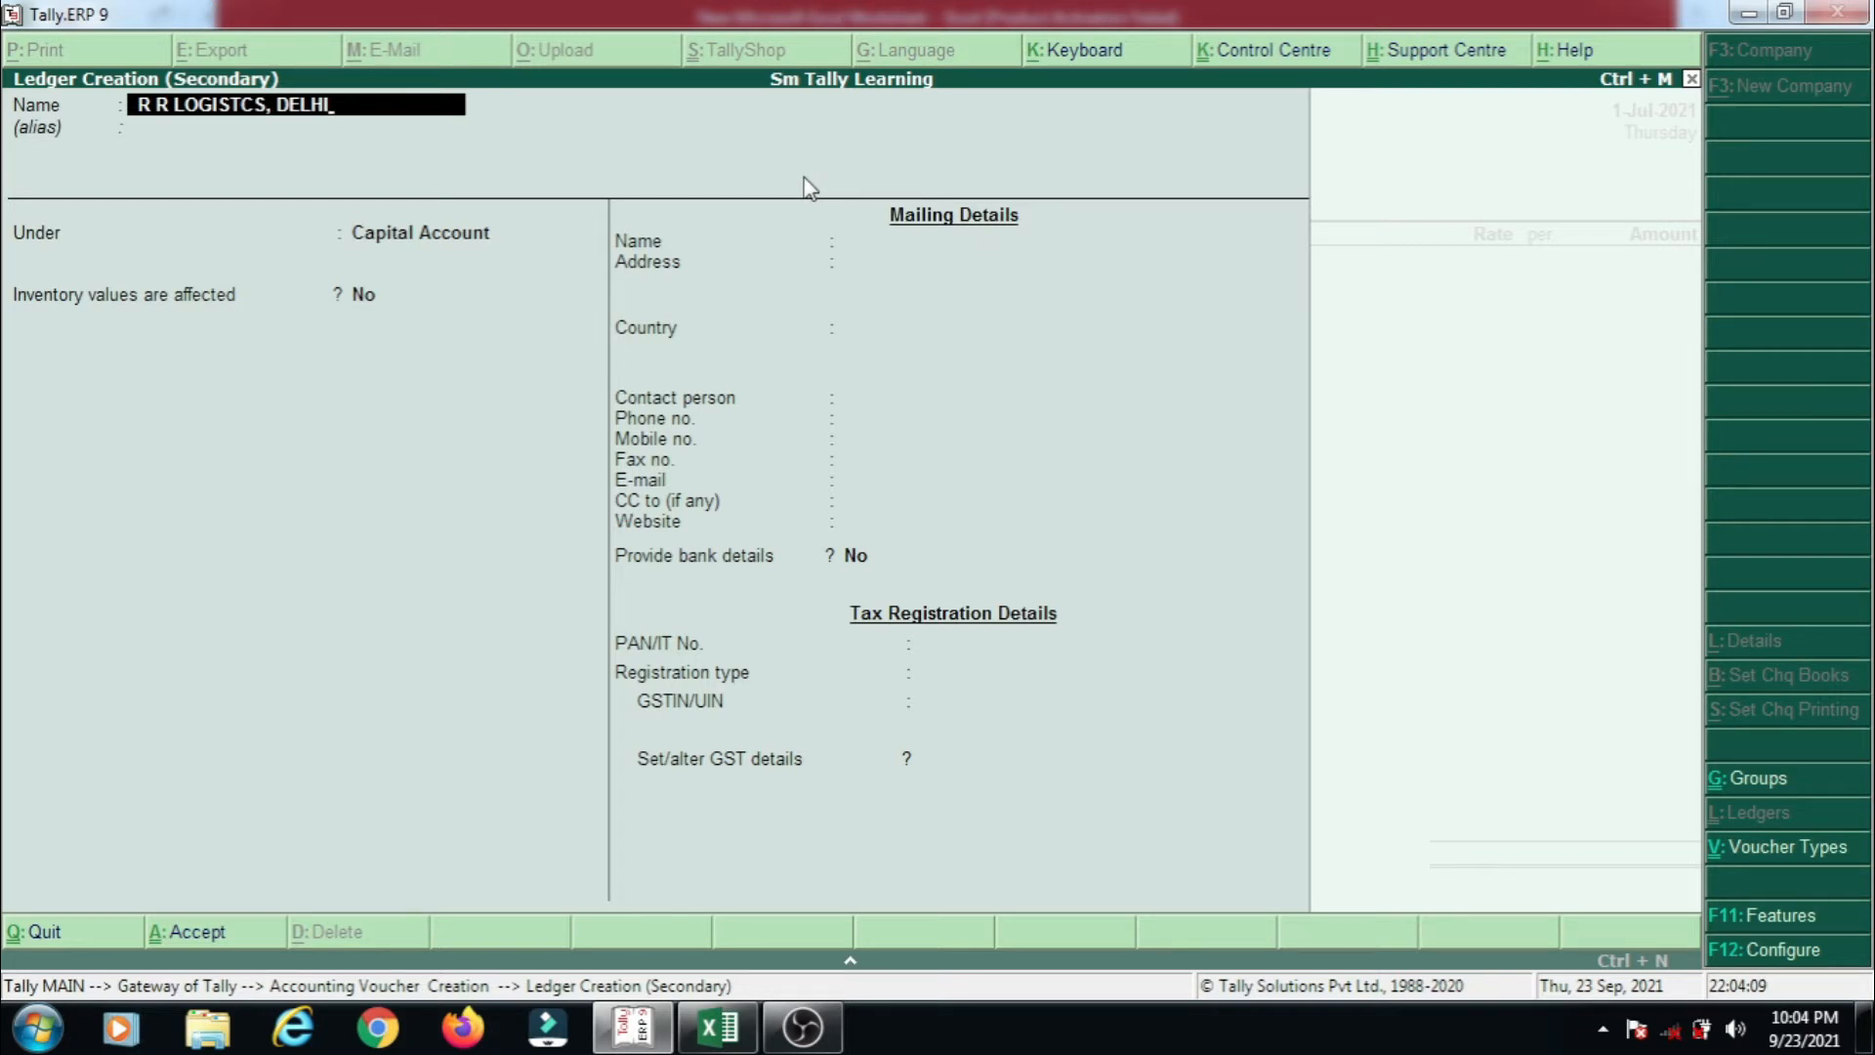
key("Return")
key("Return")
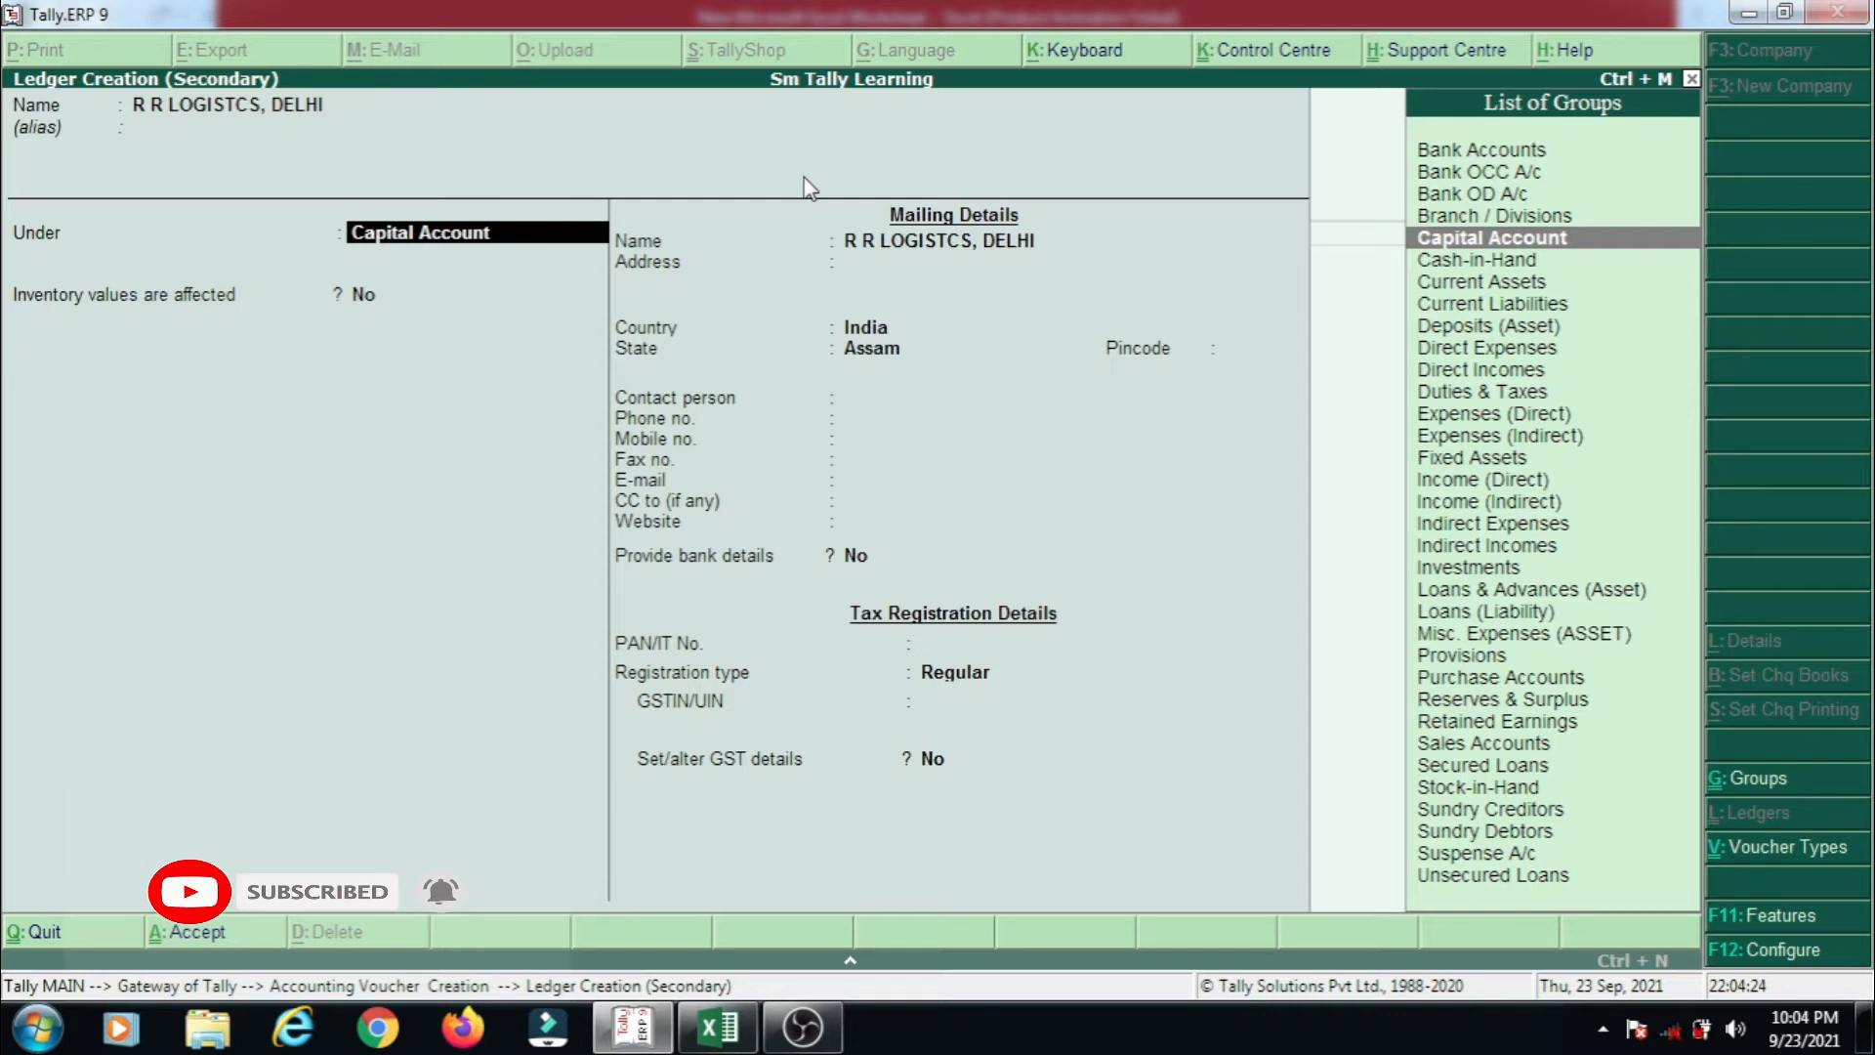
type("SUN")
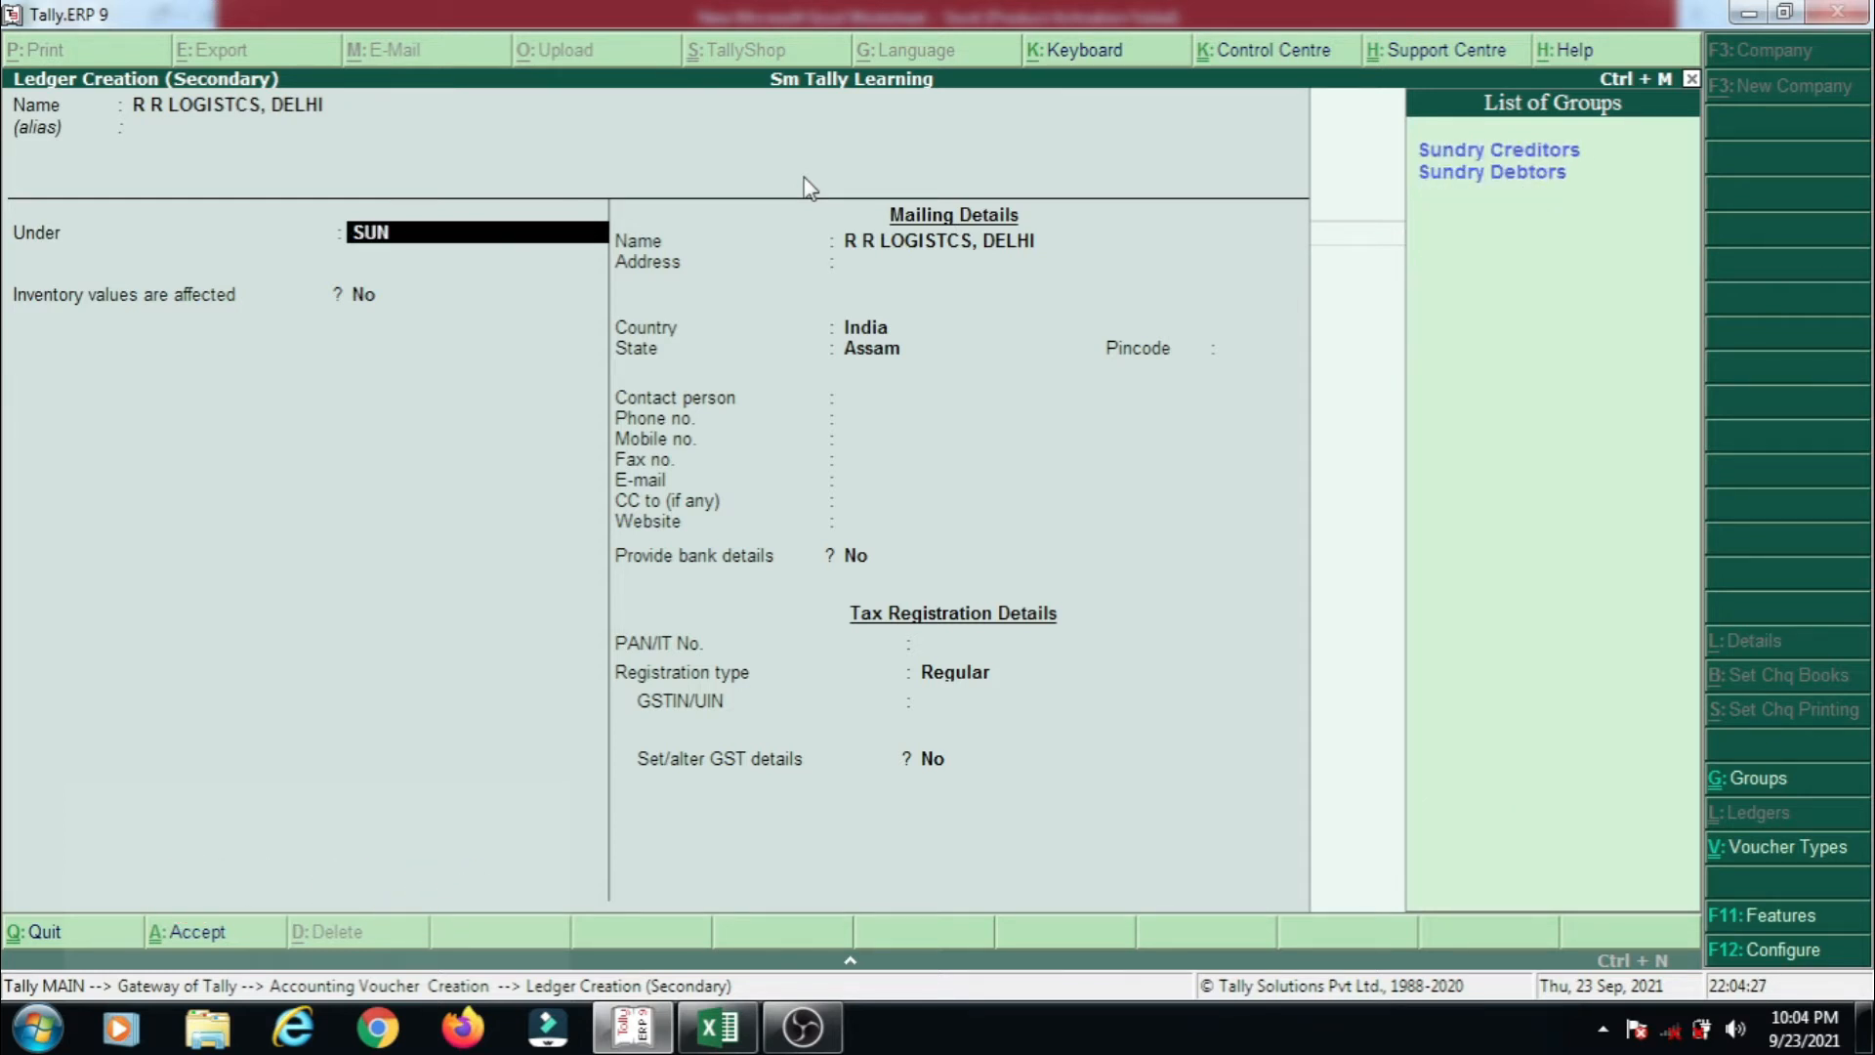
key("Return")
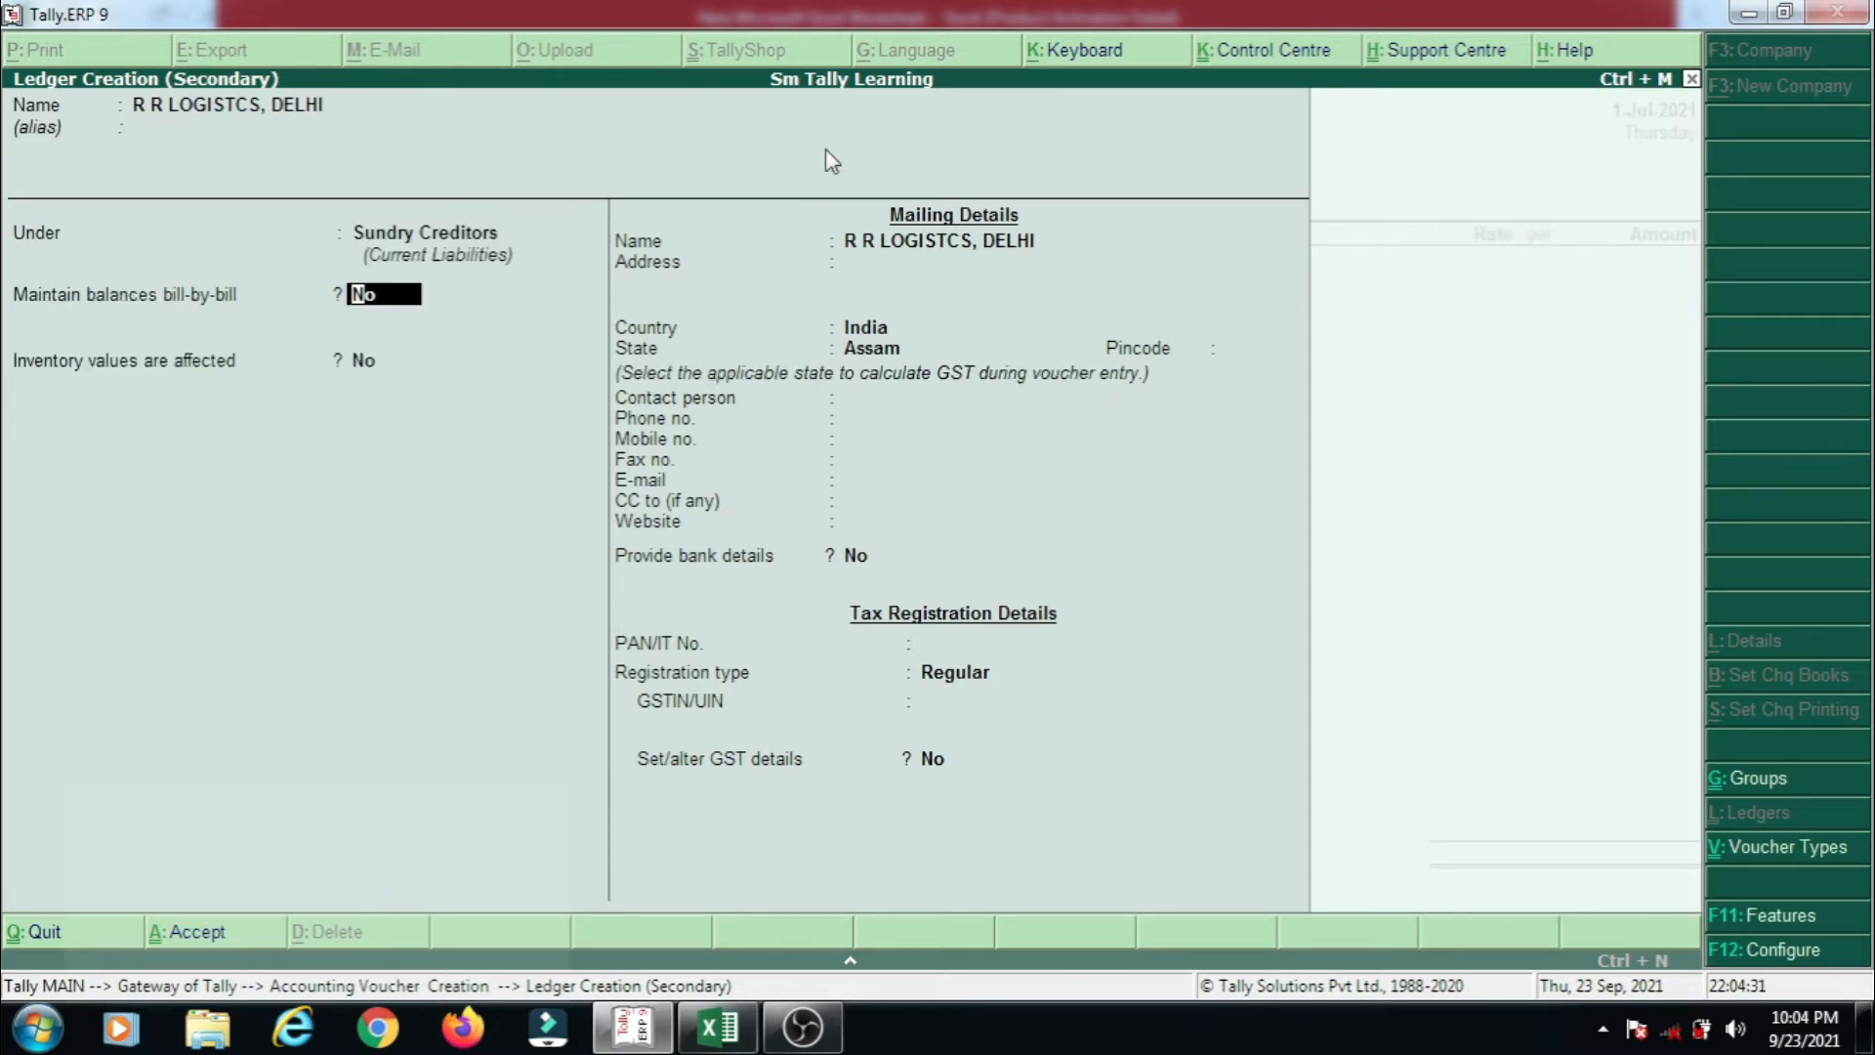
key("Return")
key("Return")
key("Return")
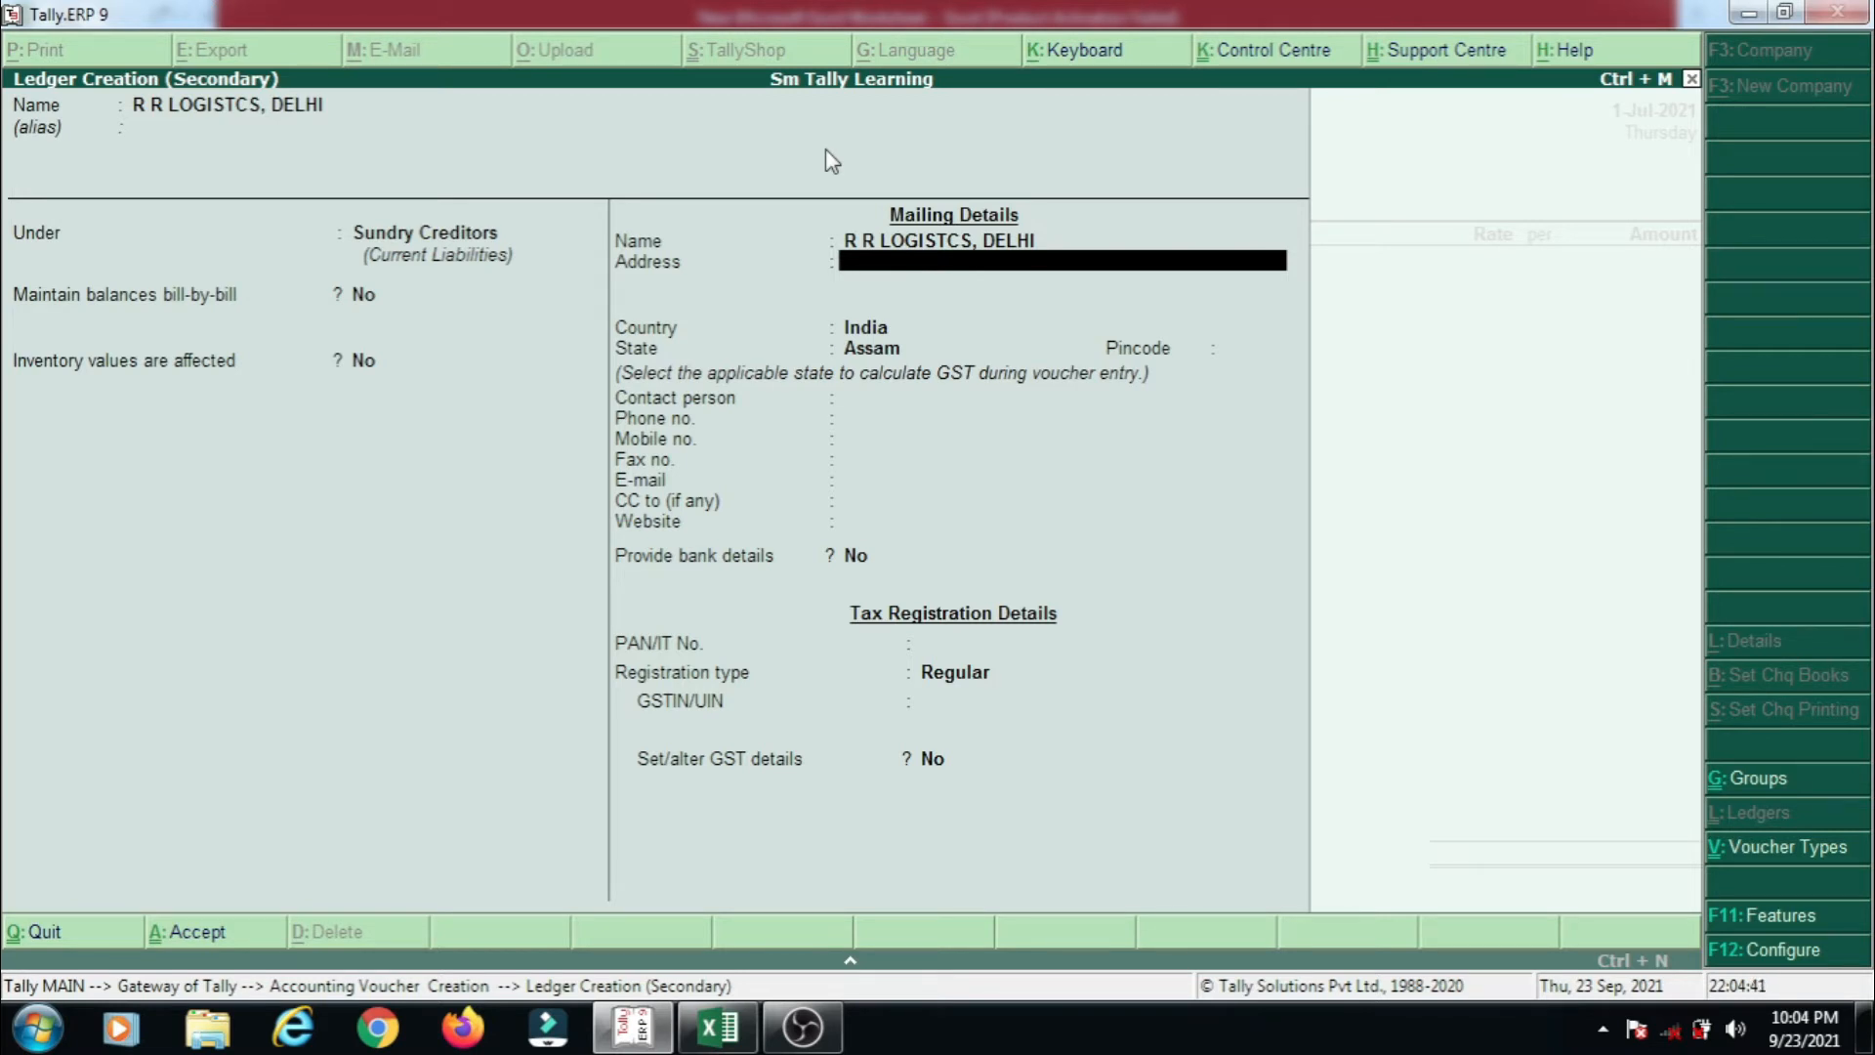
- Fill in the party ledger's mailing details with address DELHI, country India and state Delhi
type("DELHI")
key("Return")
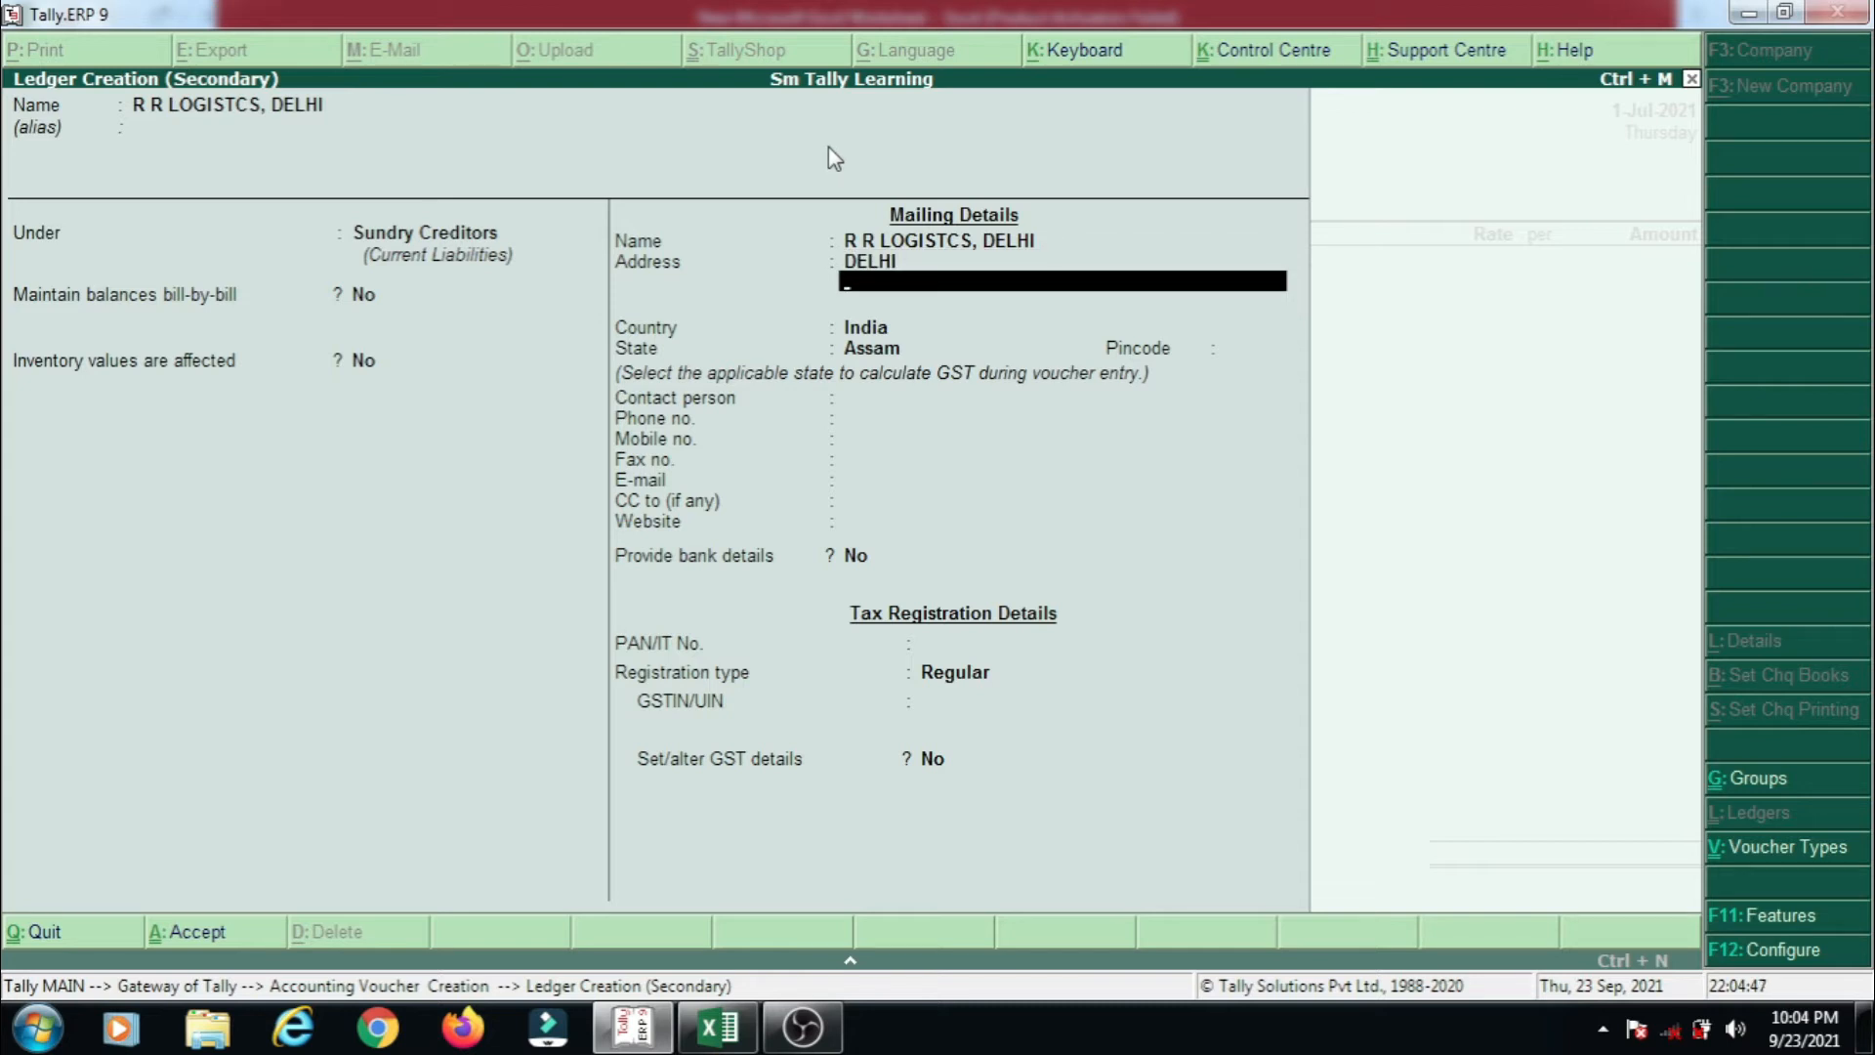
key("Return")
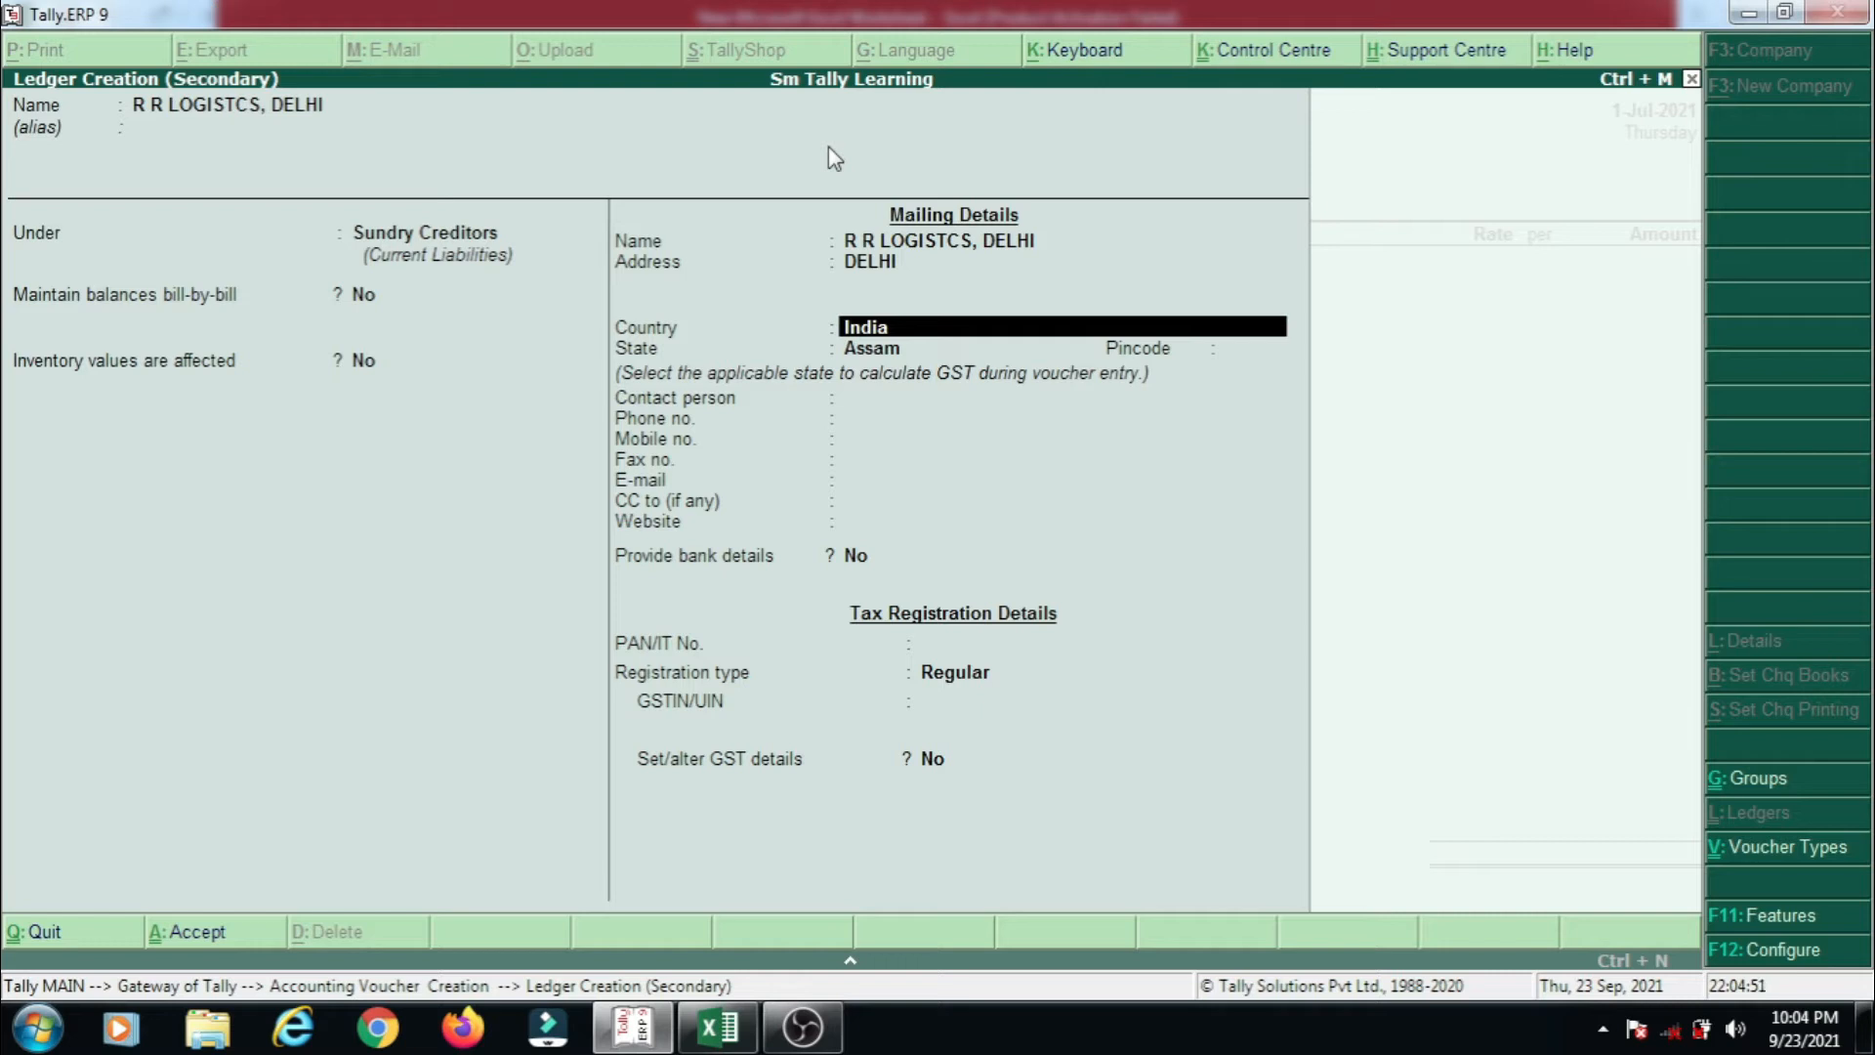
key("Return")
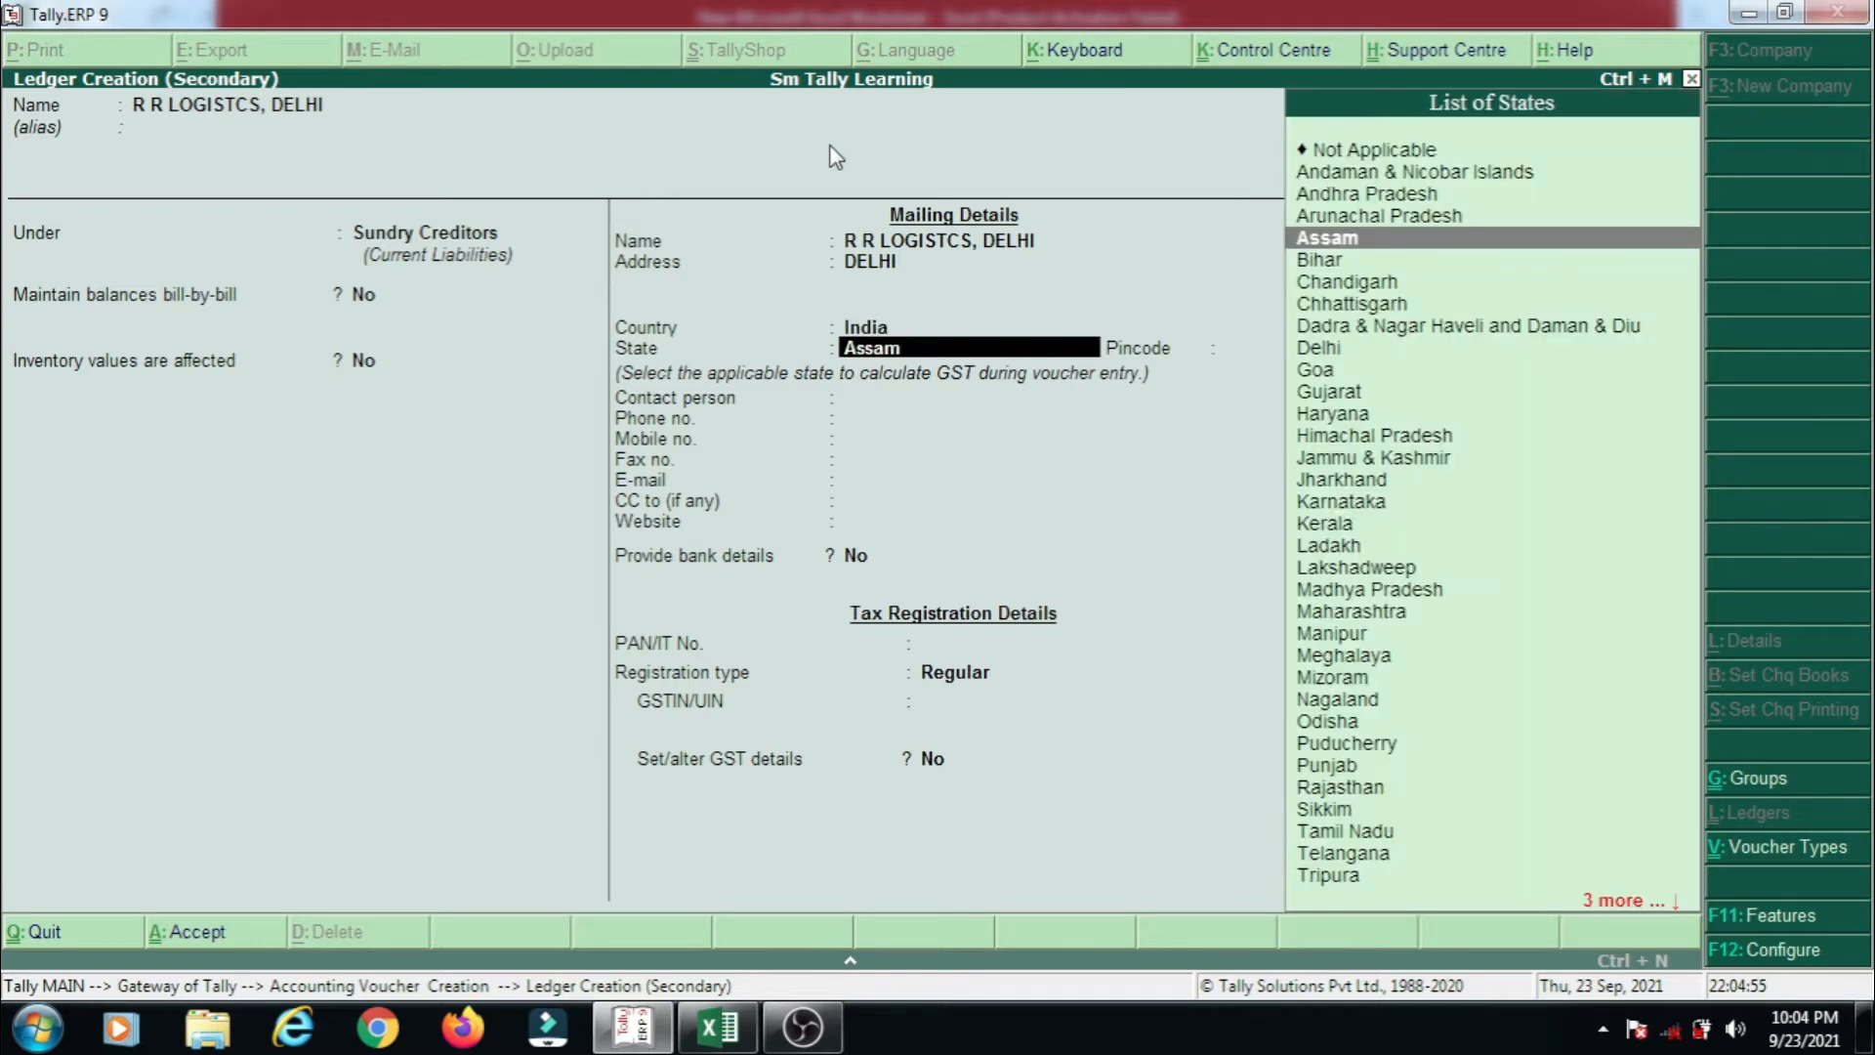
type("DELH")
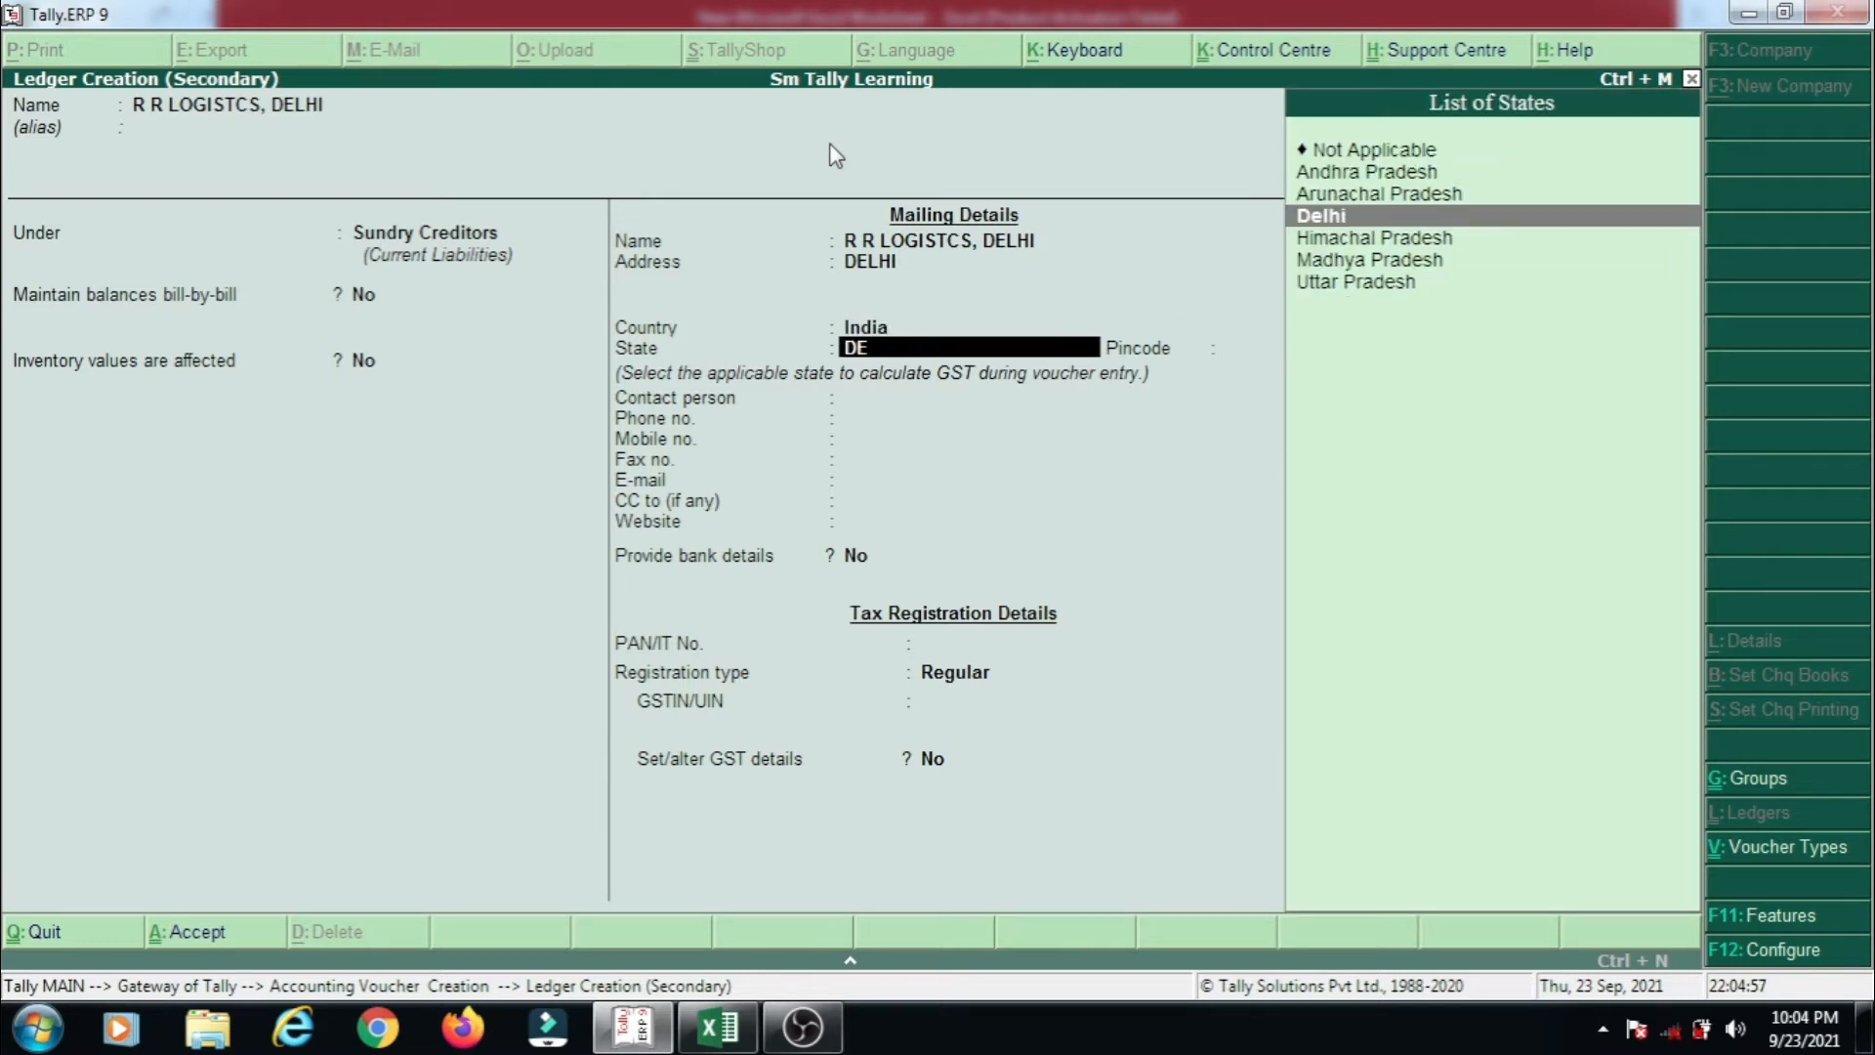
key("Return")
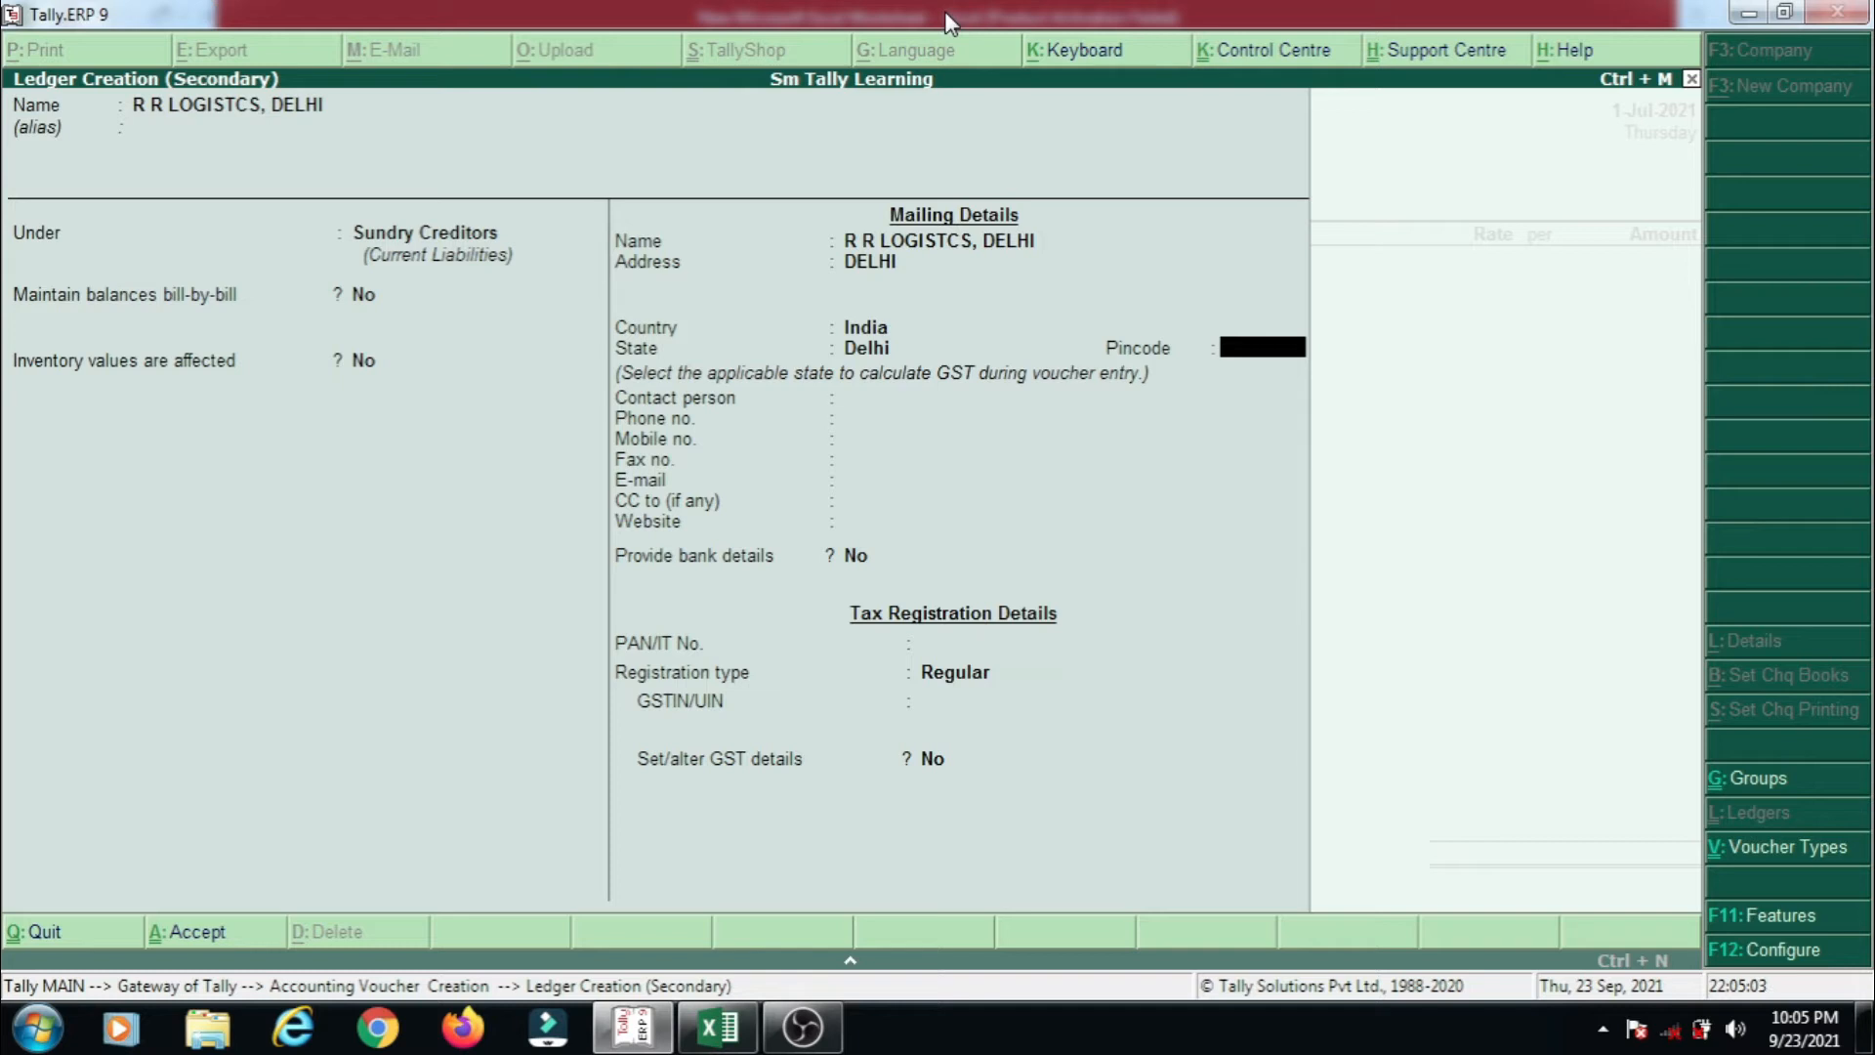
- Leave the party ledger's pincode, contact details and website blank, and keep bank details at No
key("Return")
key("Return")
key("Return")
key("Return")
key("Return")
key("Up")
key("Up")
key("Up")
key("Up")
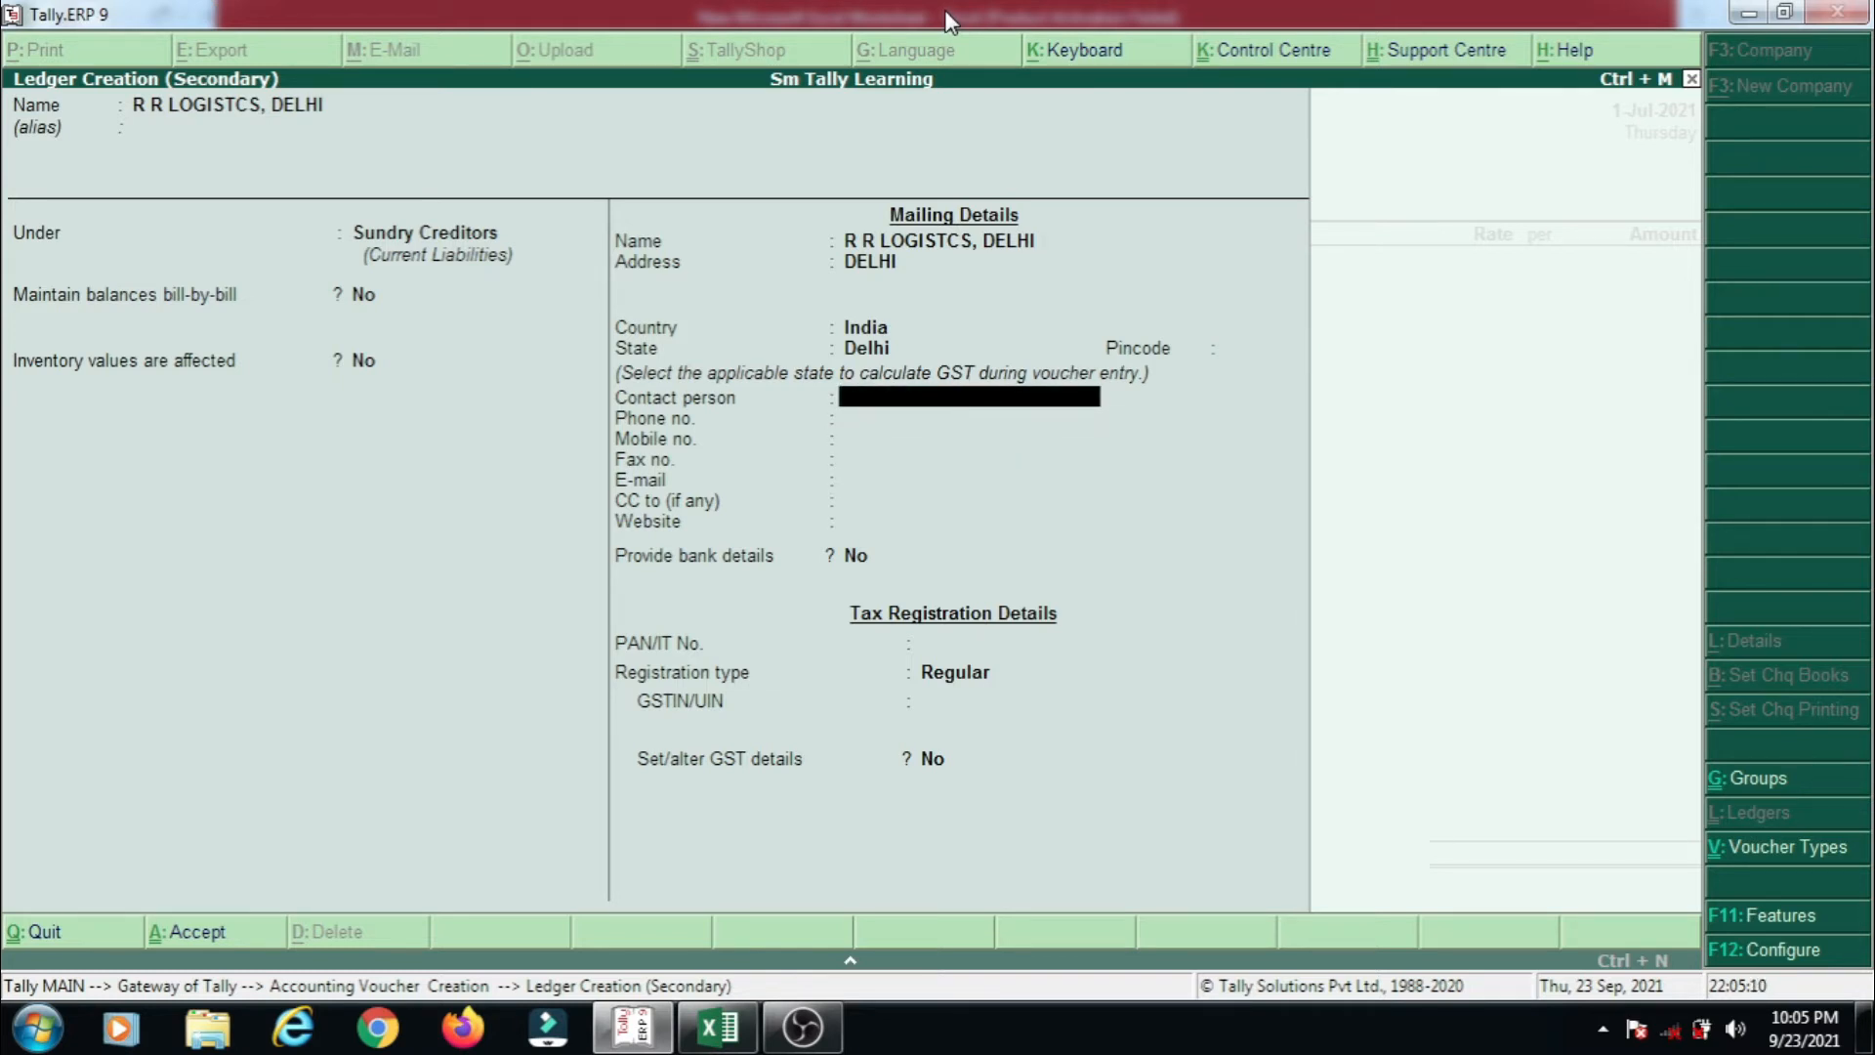
key("Return")
key("Return")
key("Return")
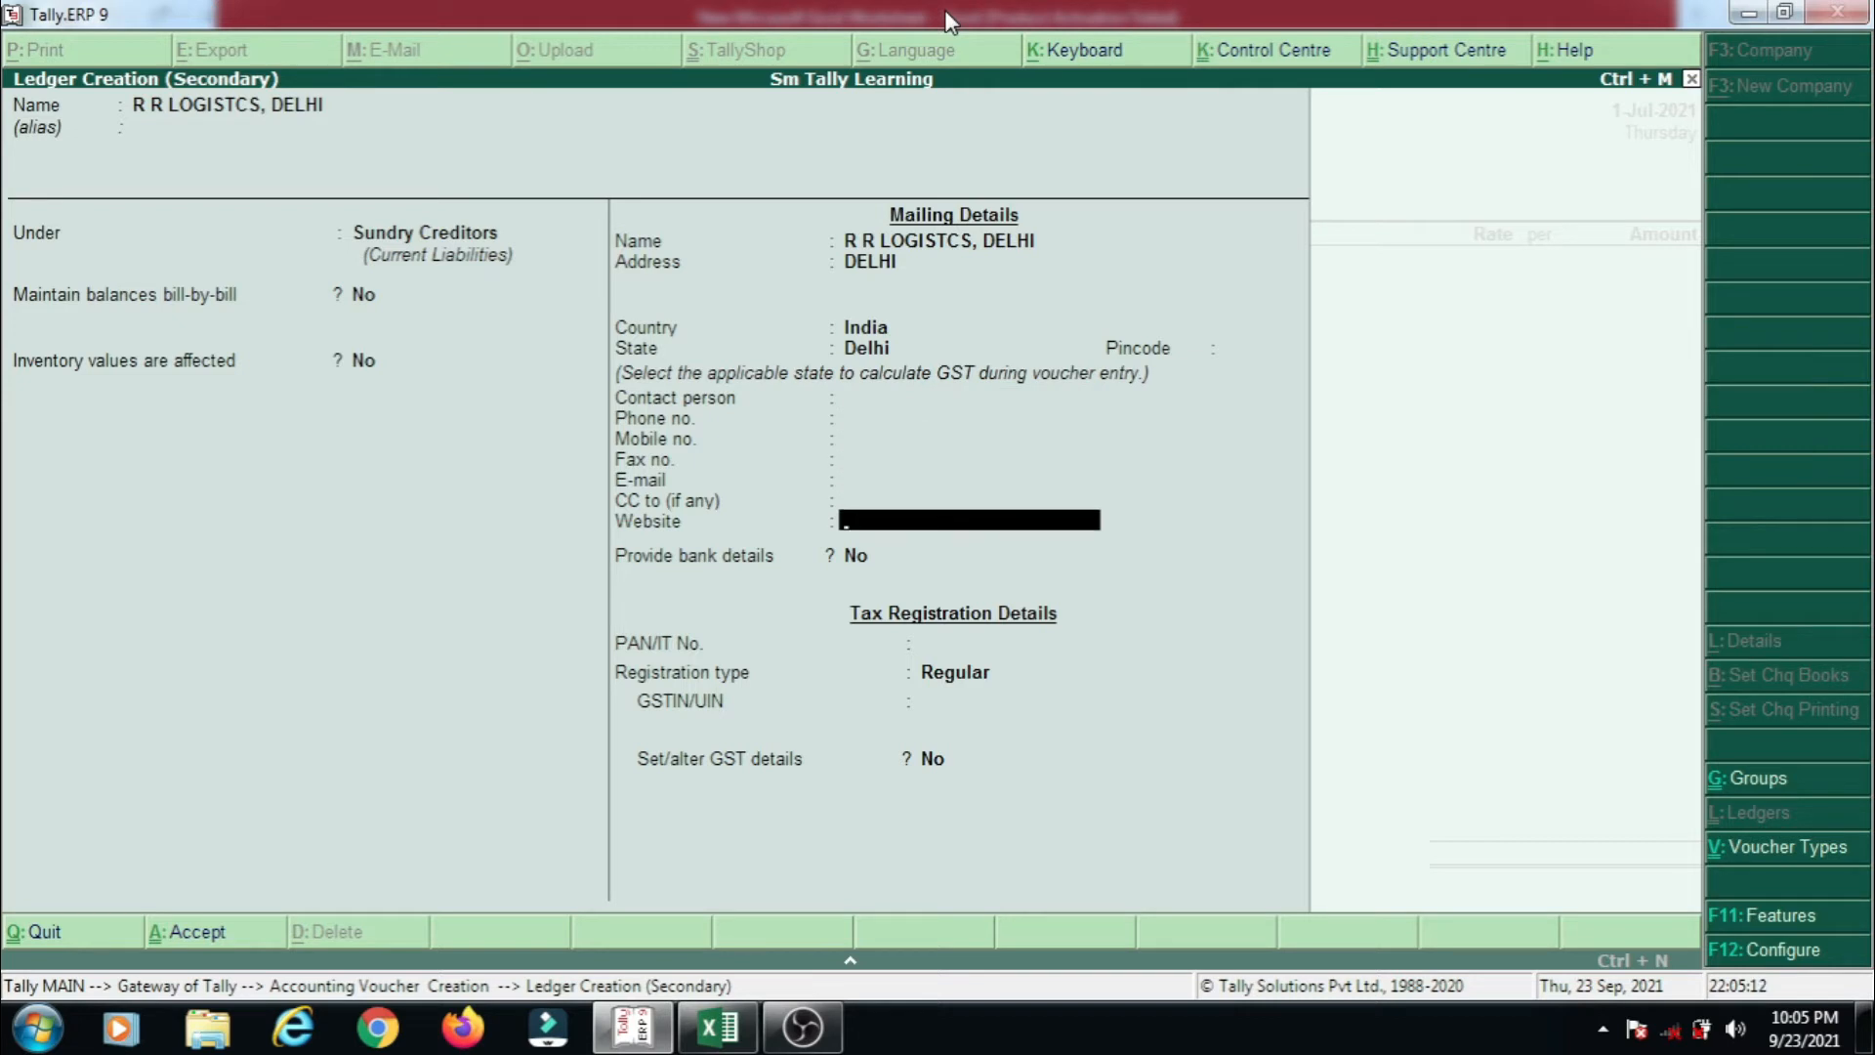
key("Up")
key("Up")
key("Up")
key("Down")
key("Down")
key("Down")
key("Down")
key("Return")
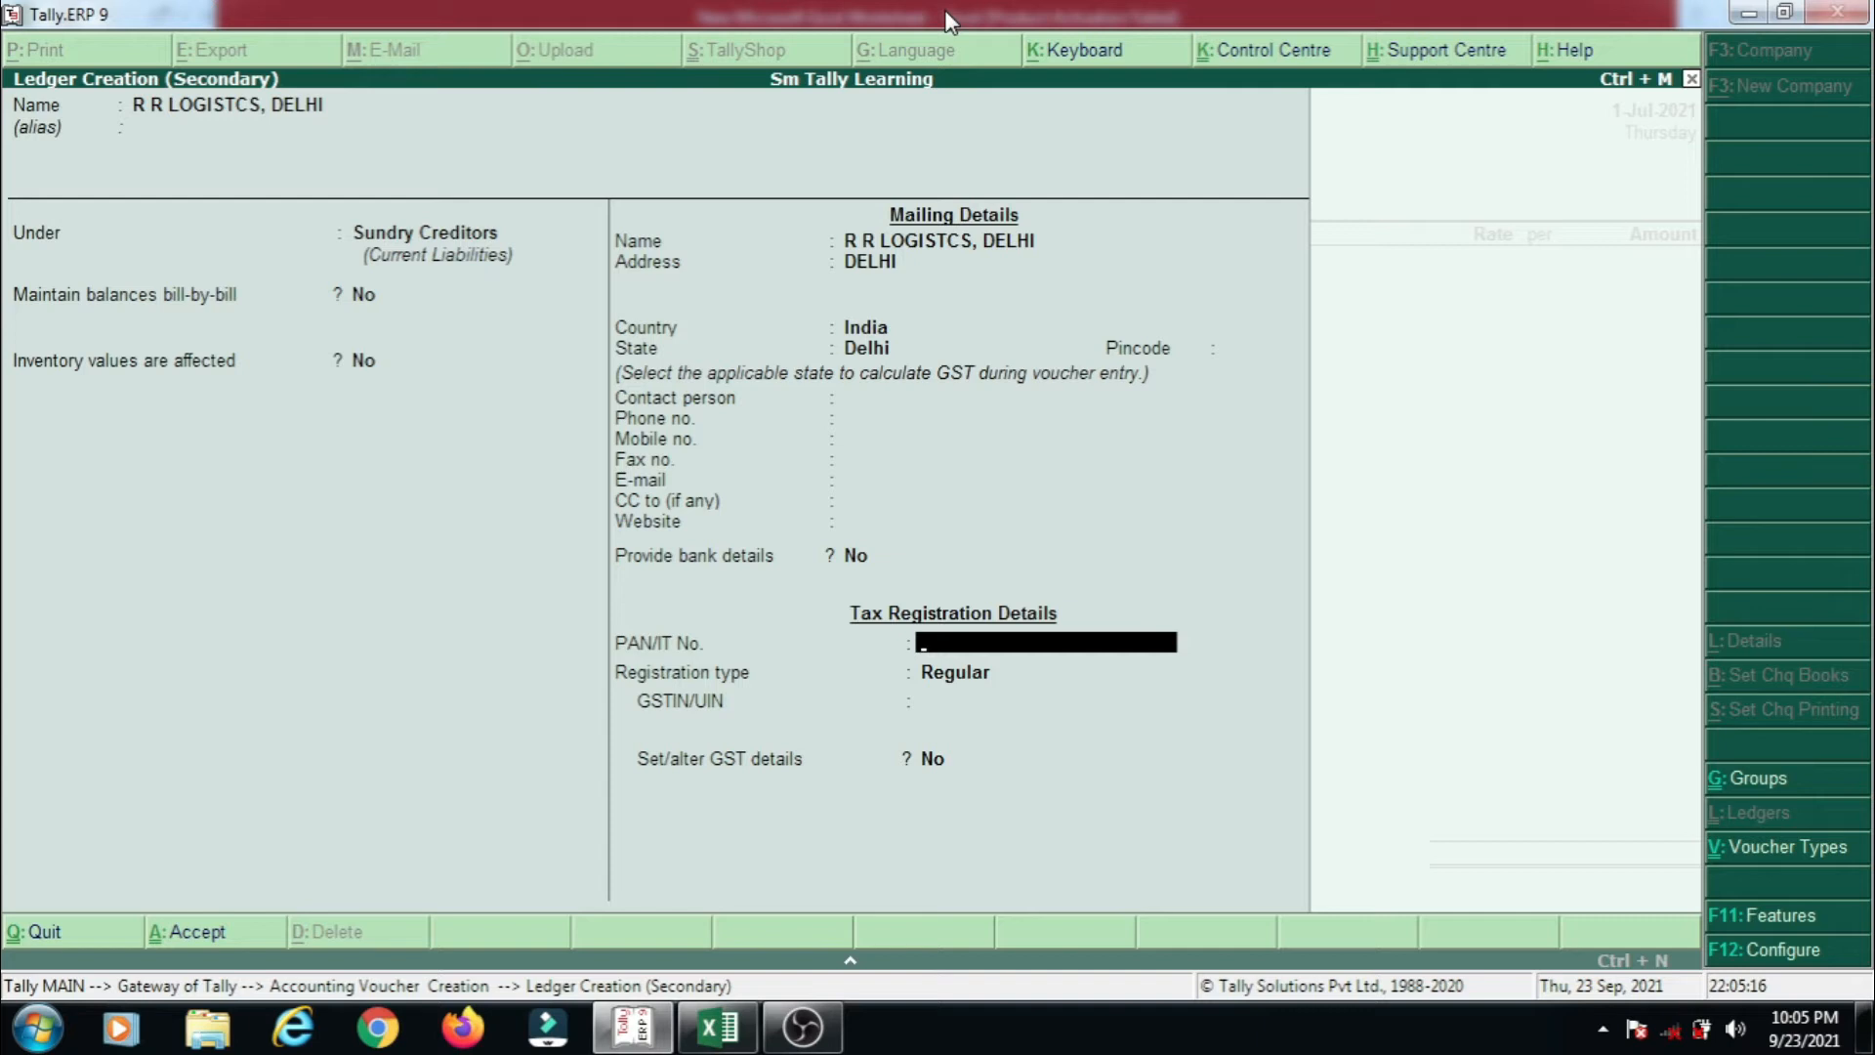
- Leave the PAN blank, enter the transporter's GSTIN in the tax registration details, and save the party ledger
key("Return")
key("Return")
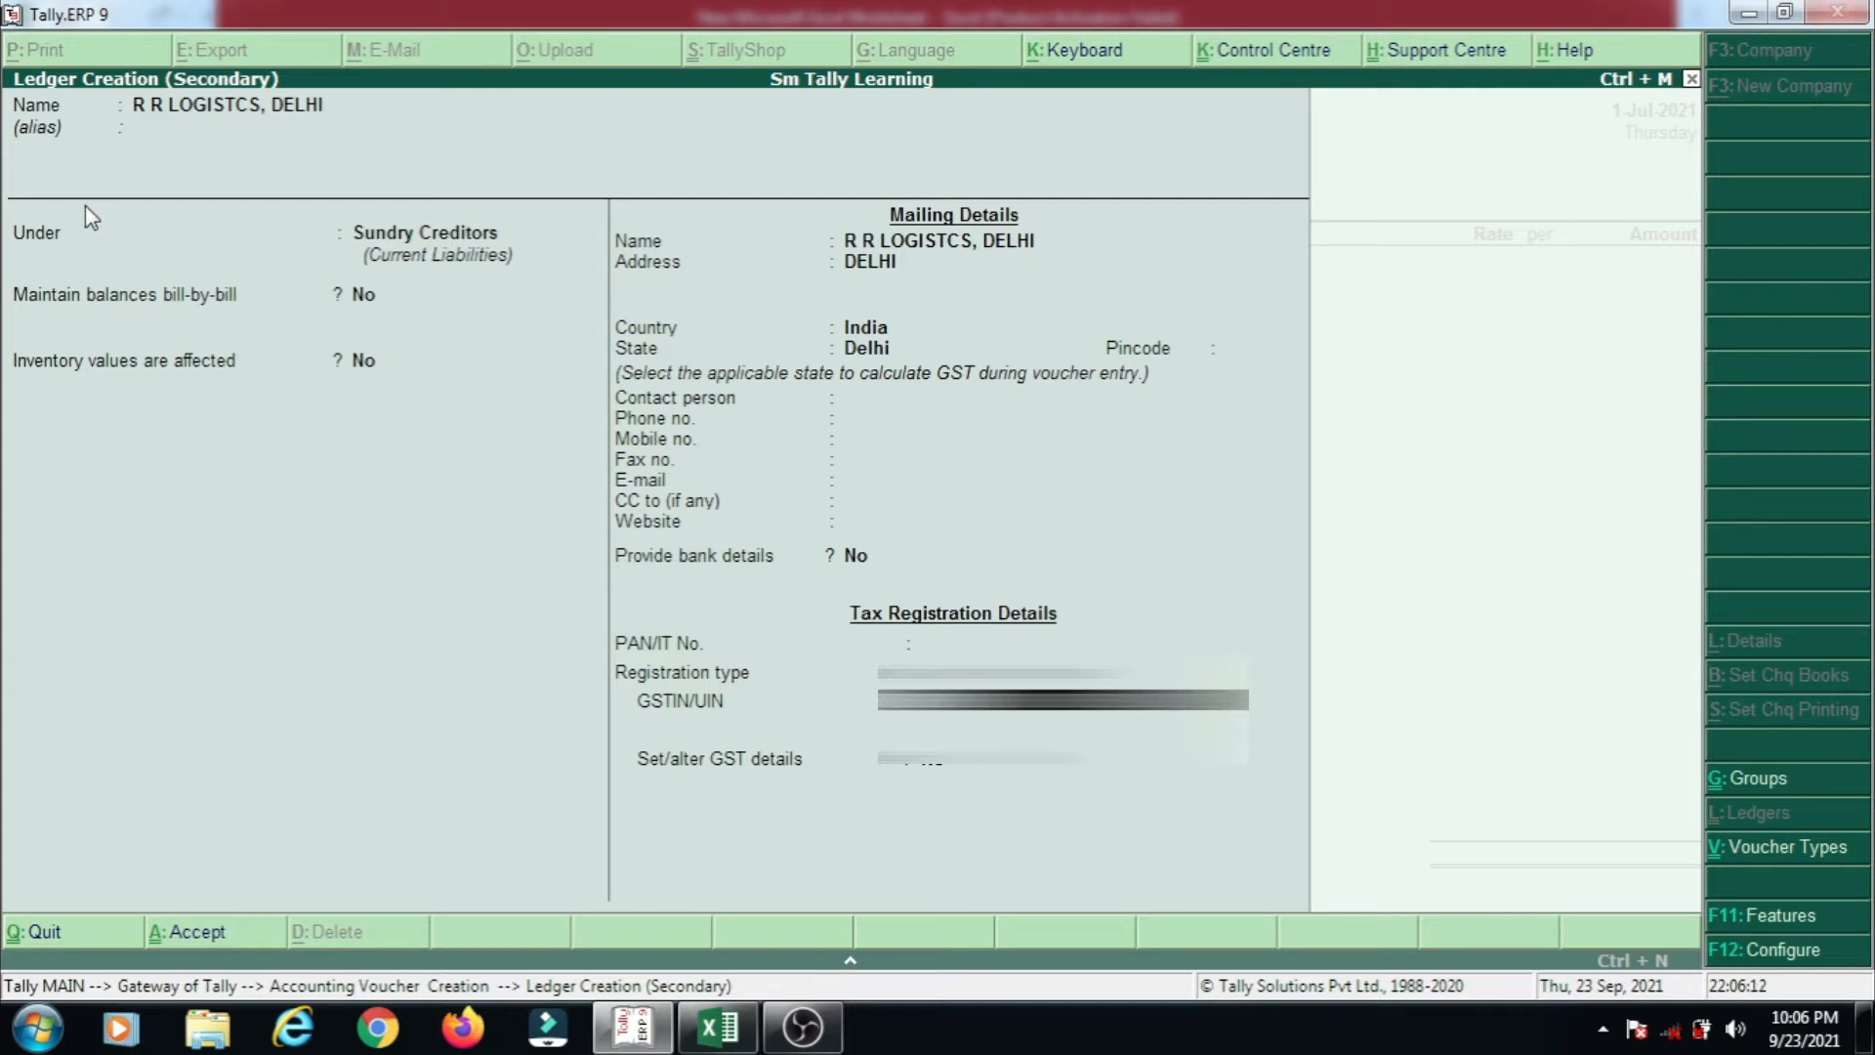
key("Return")
key("Return")
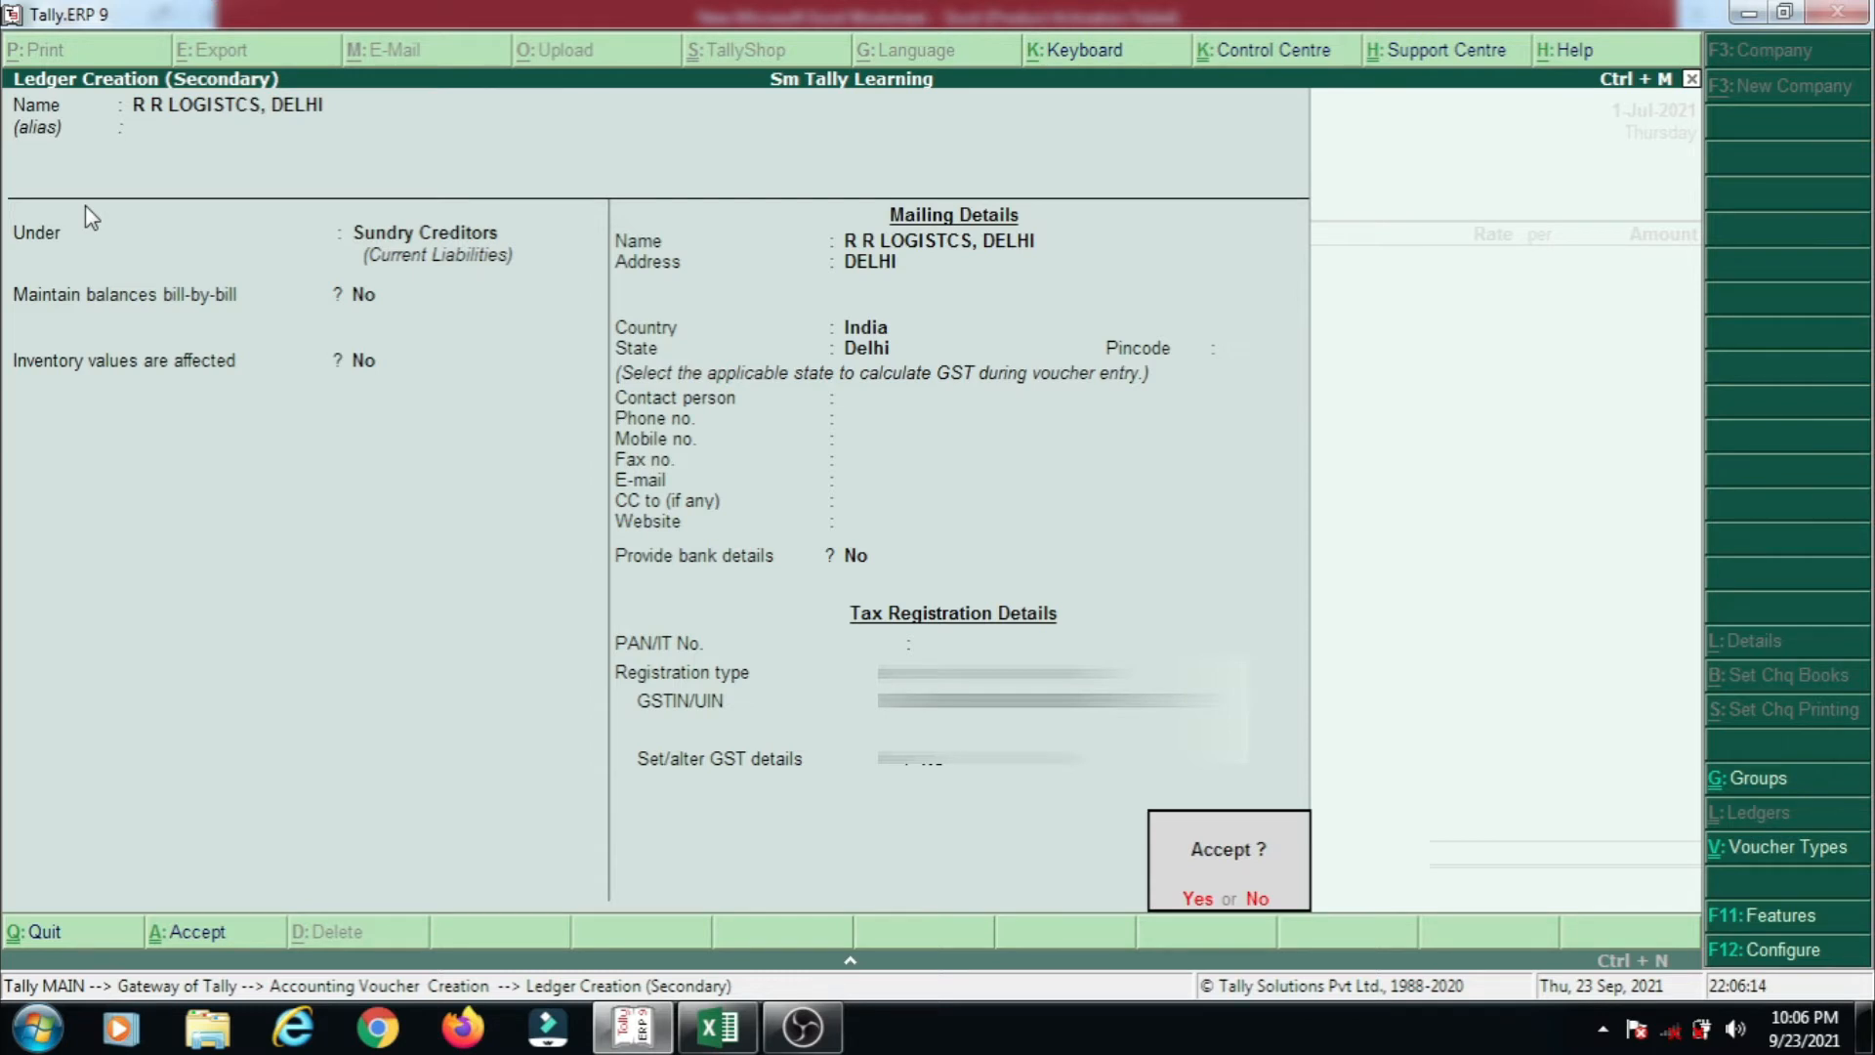
key("Return")
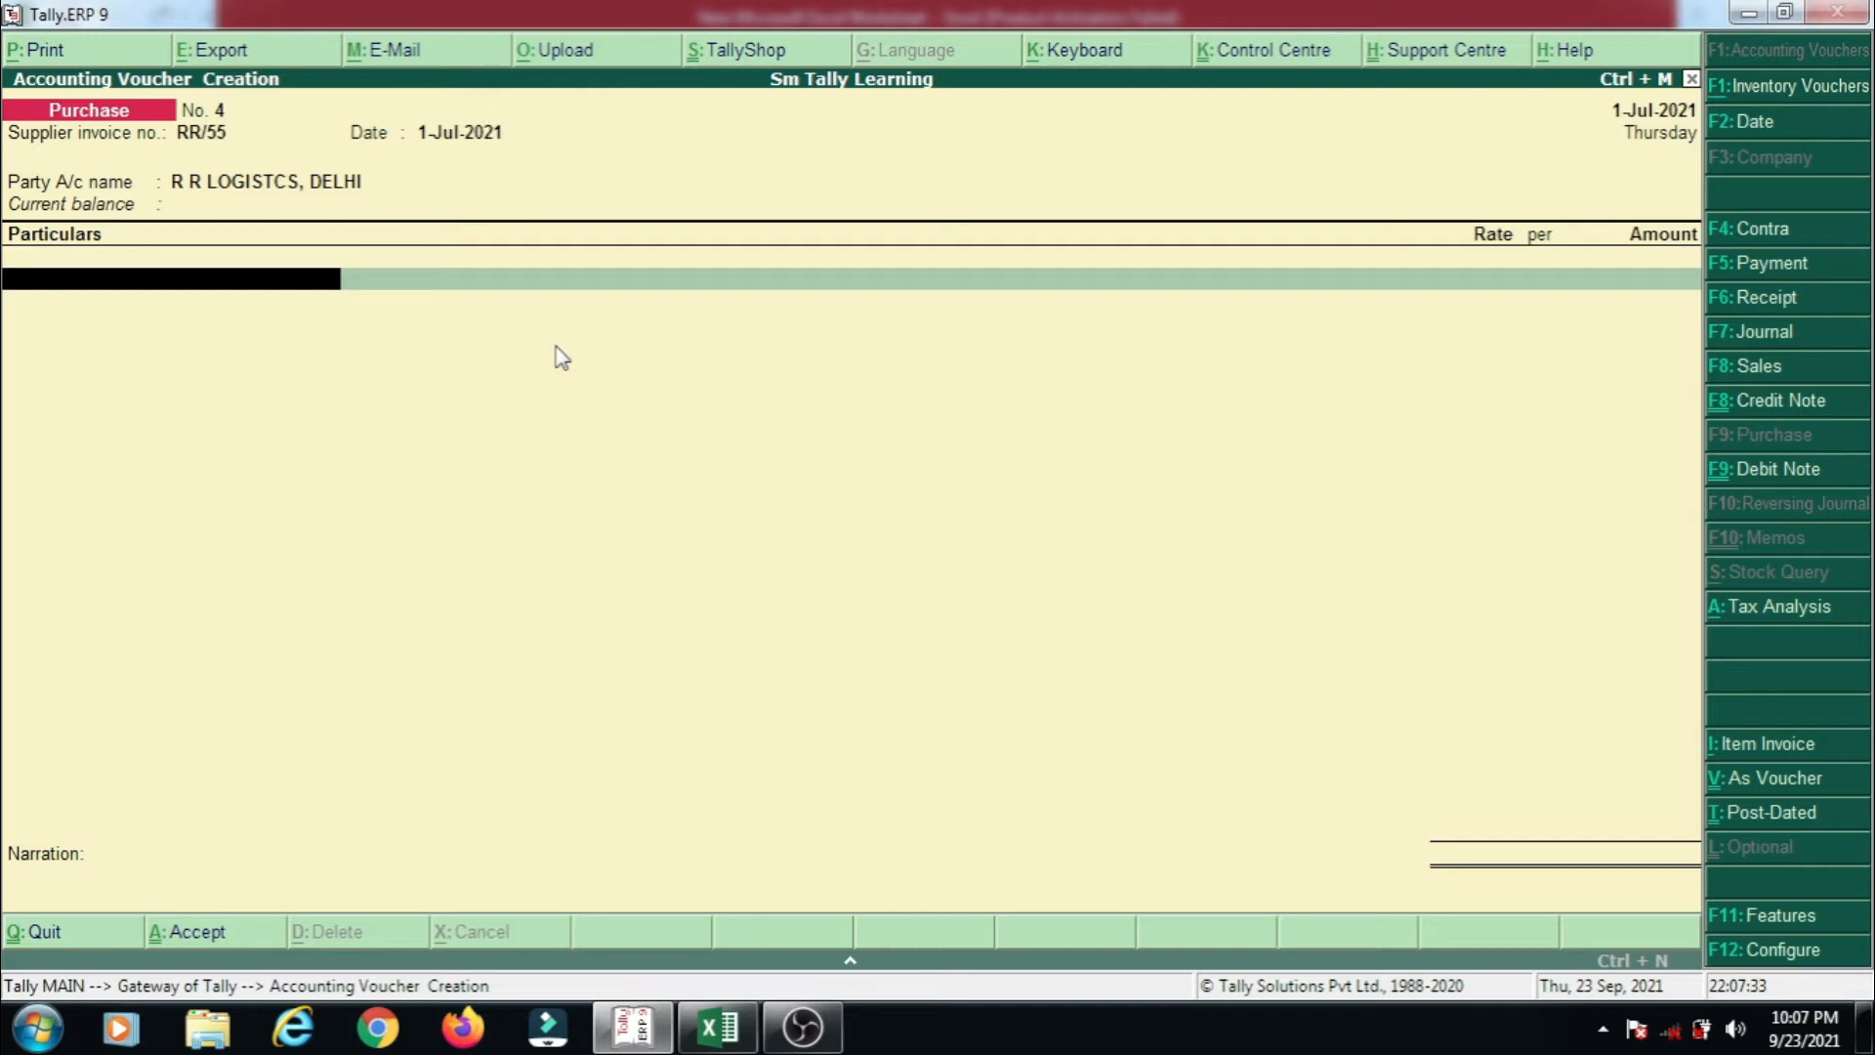
- Create an expense ledger named Reverse Charge of Outside Transpoter under Direct Expenses from the voucher's particulars
key("alt+c")
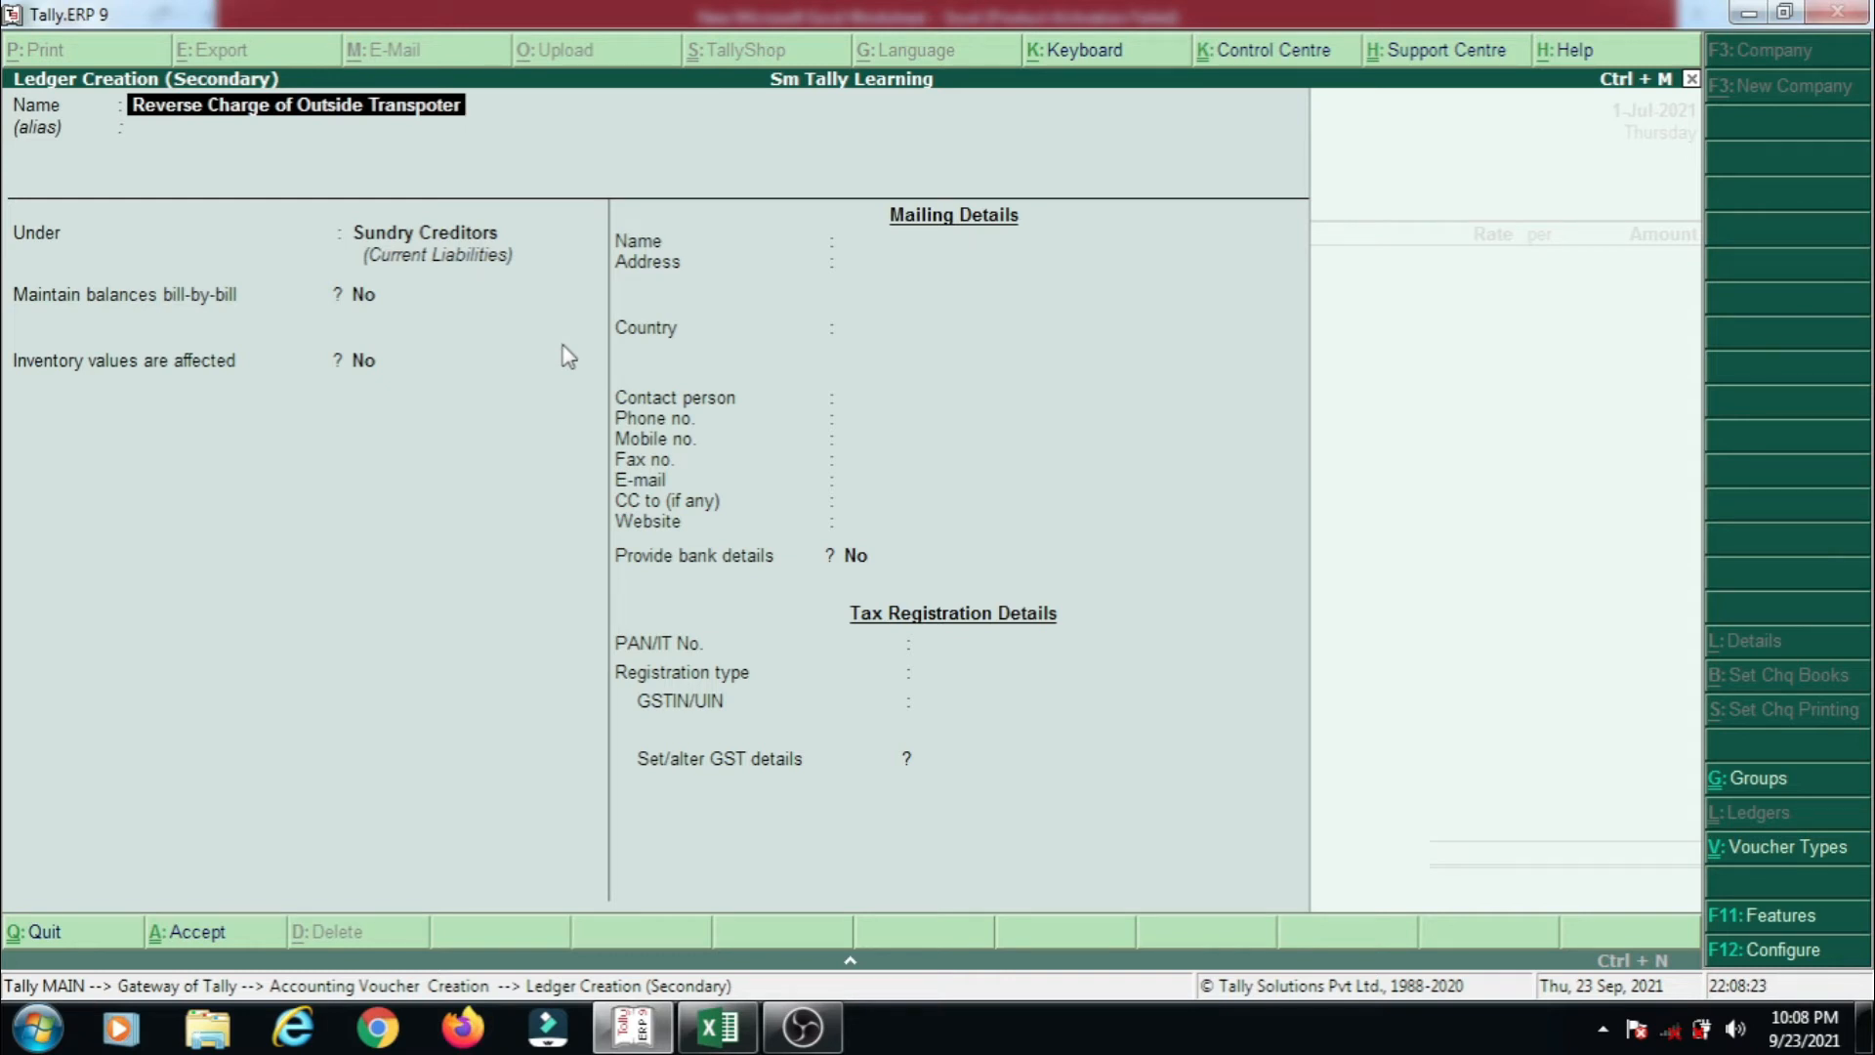
key("Return")
key("Return")
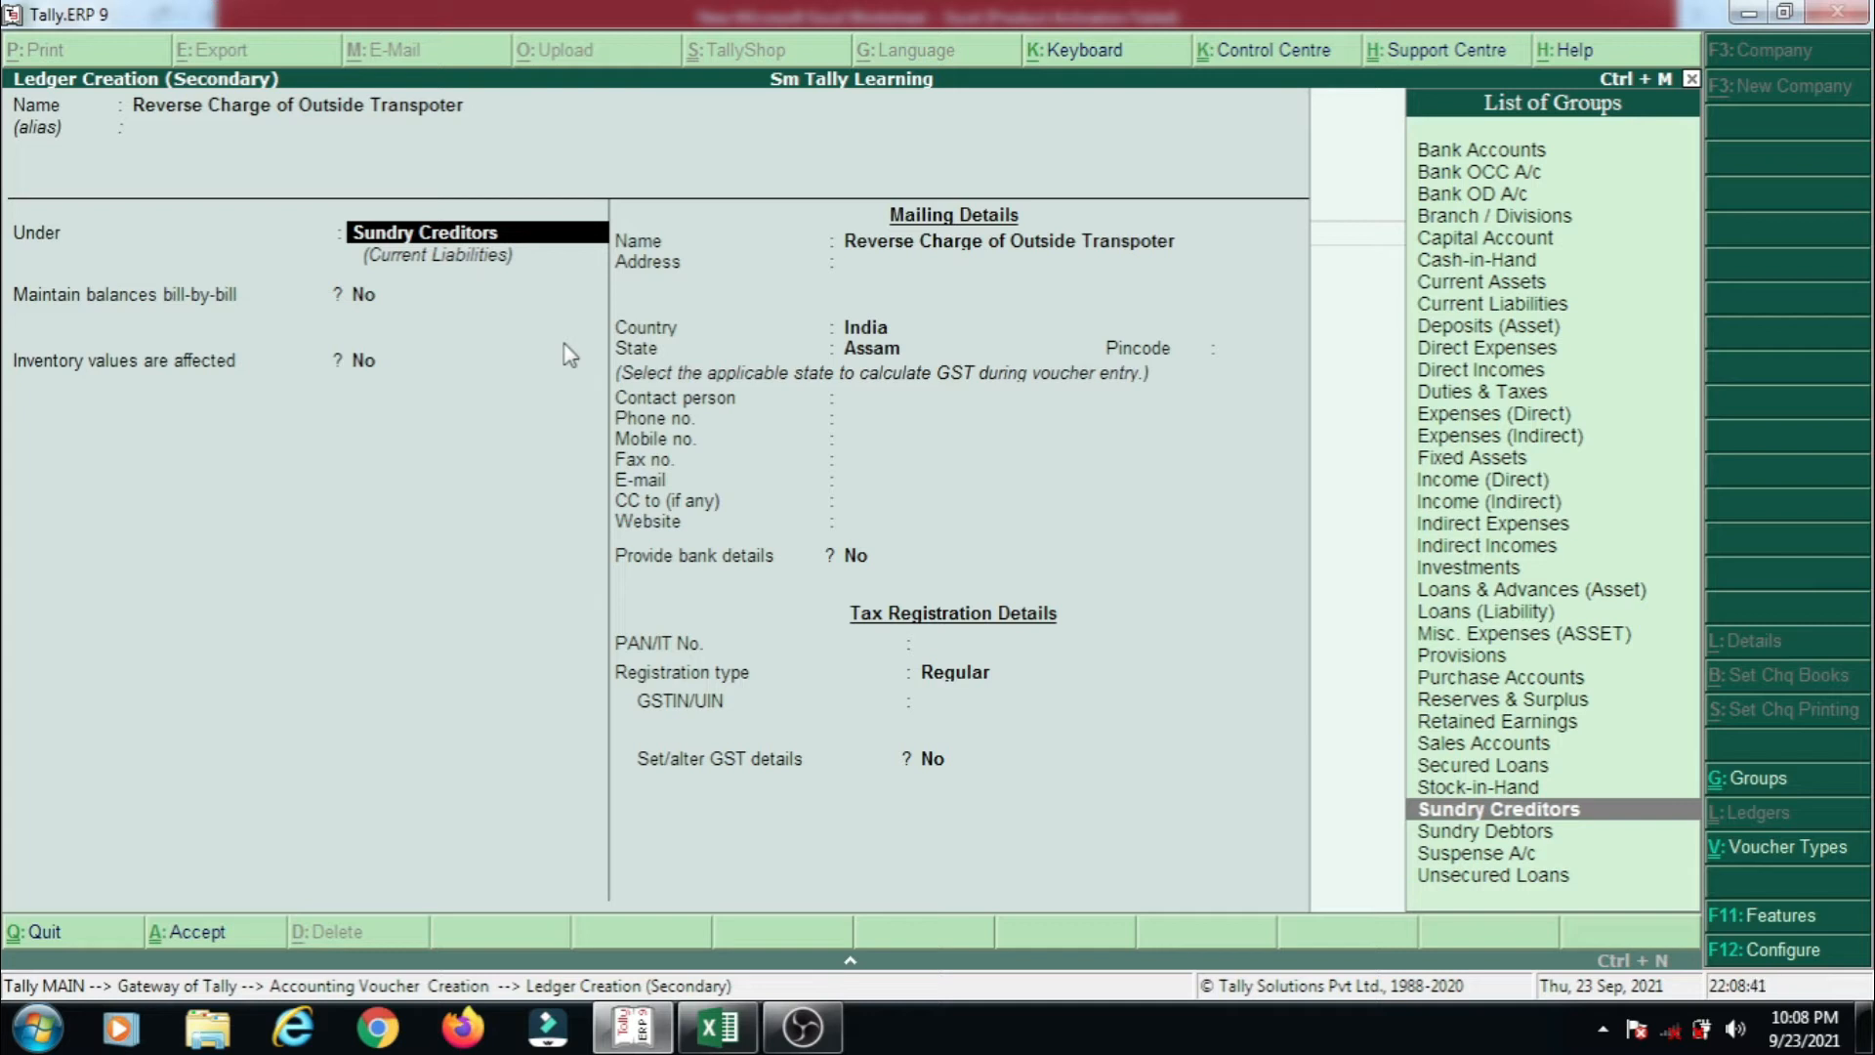
type("Direct Expenses")
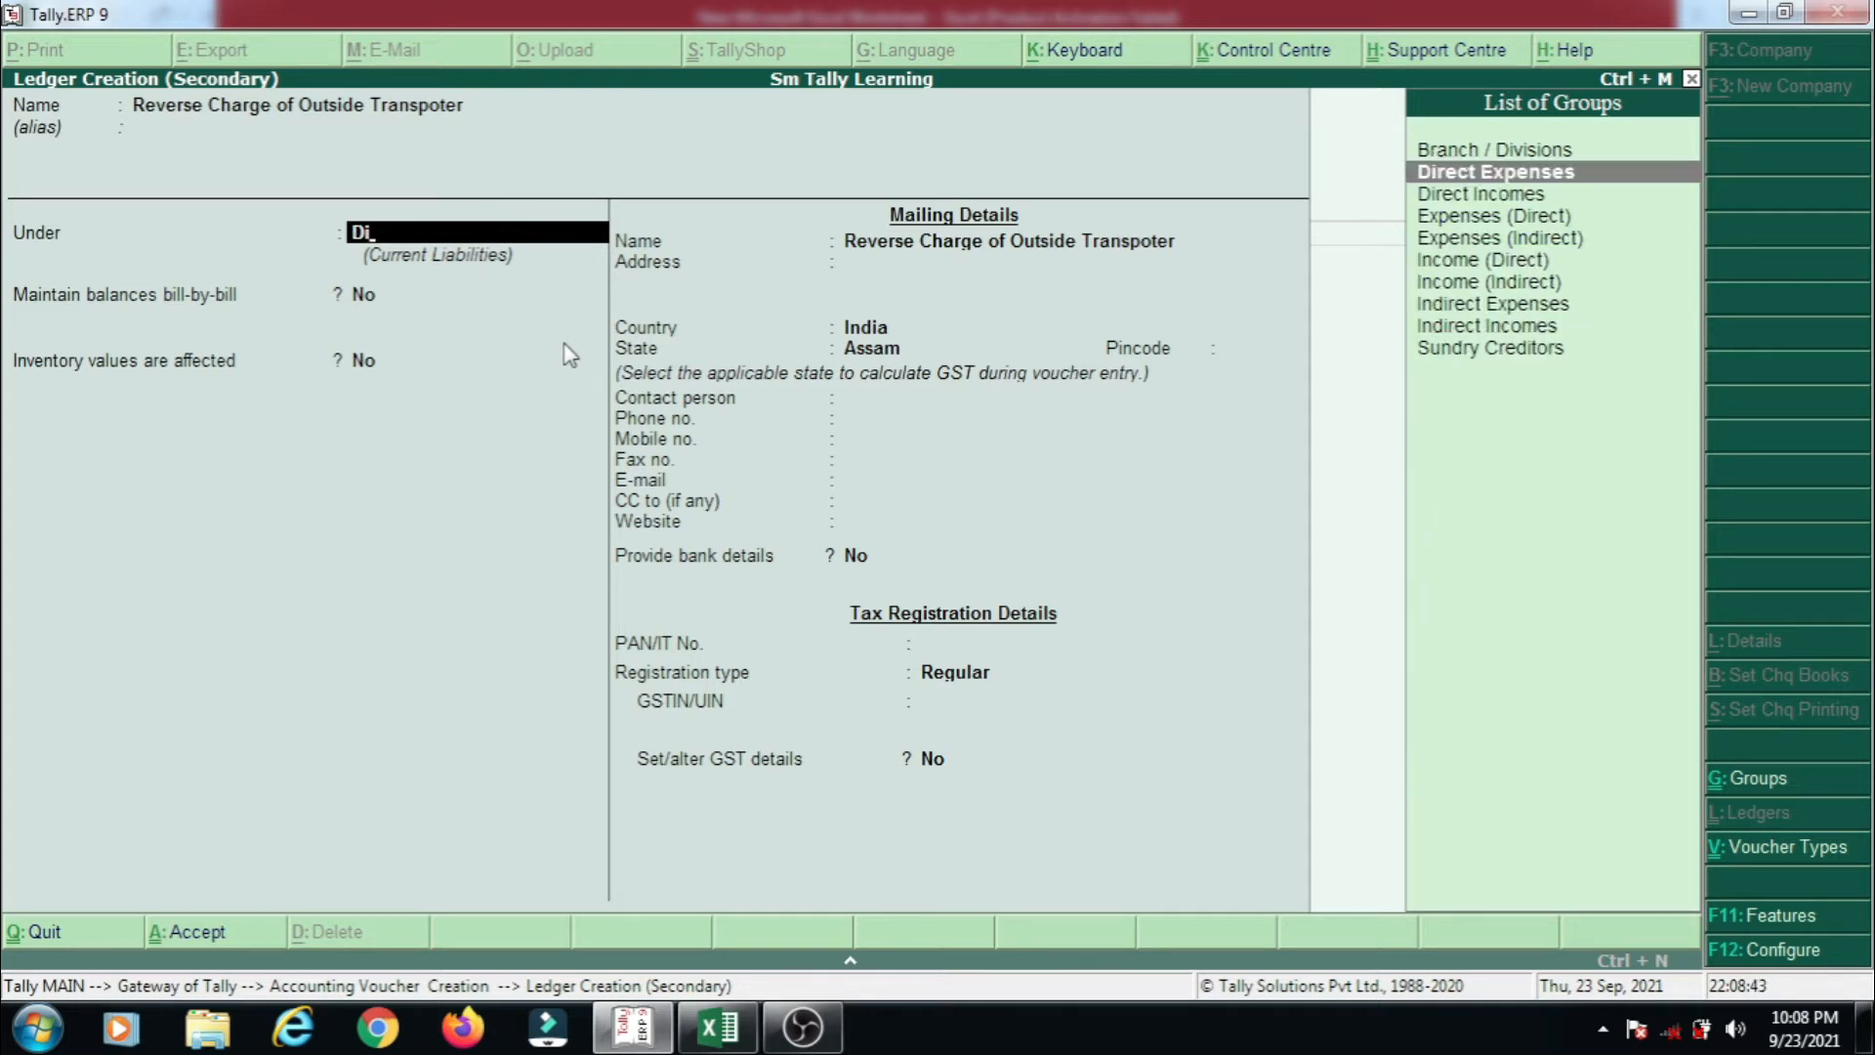
key("Return")
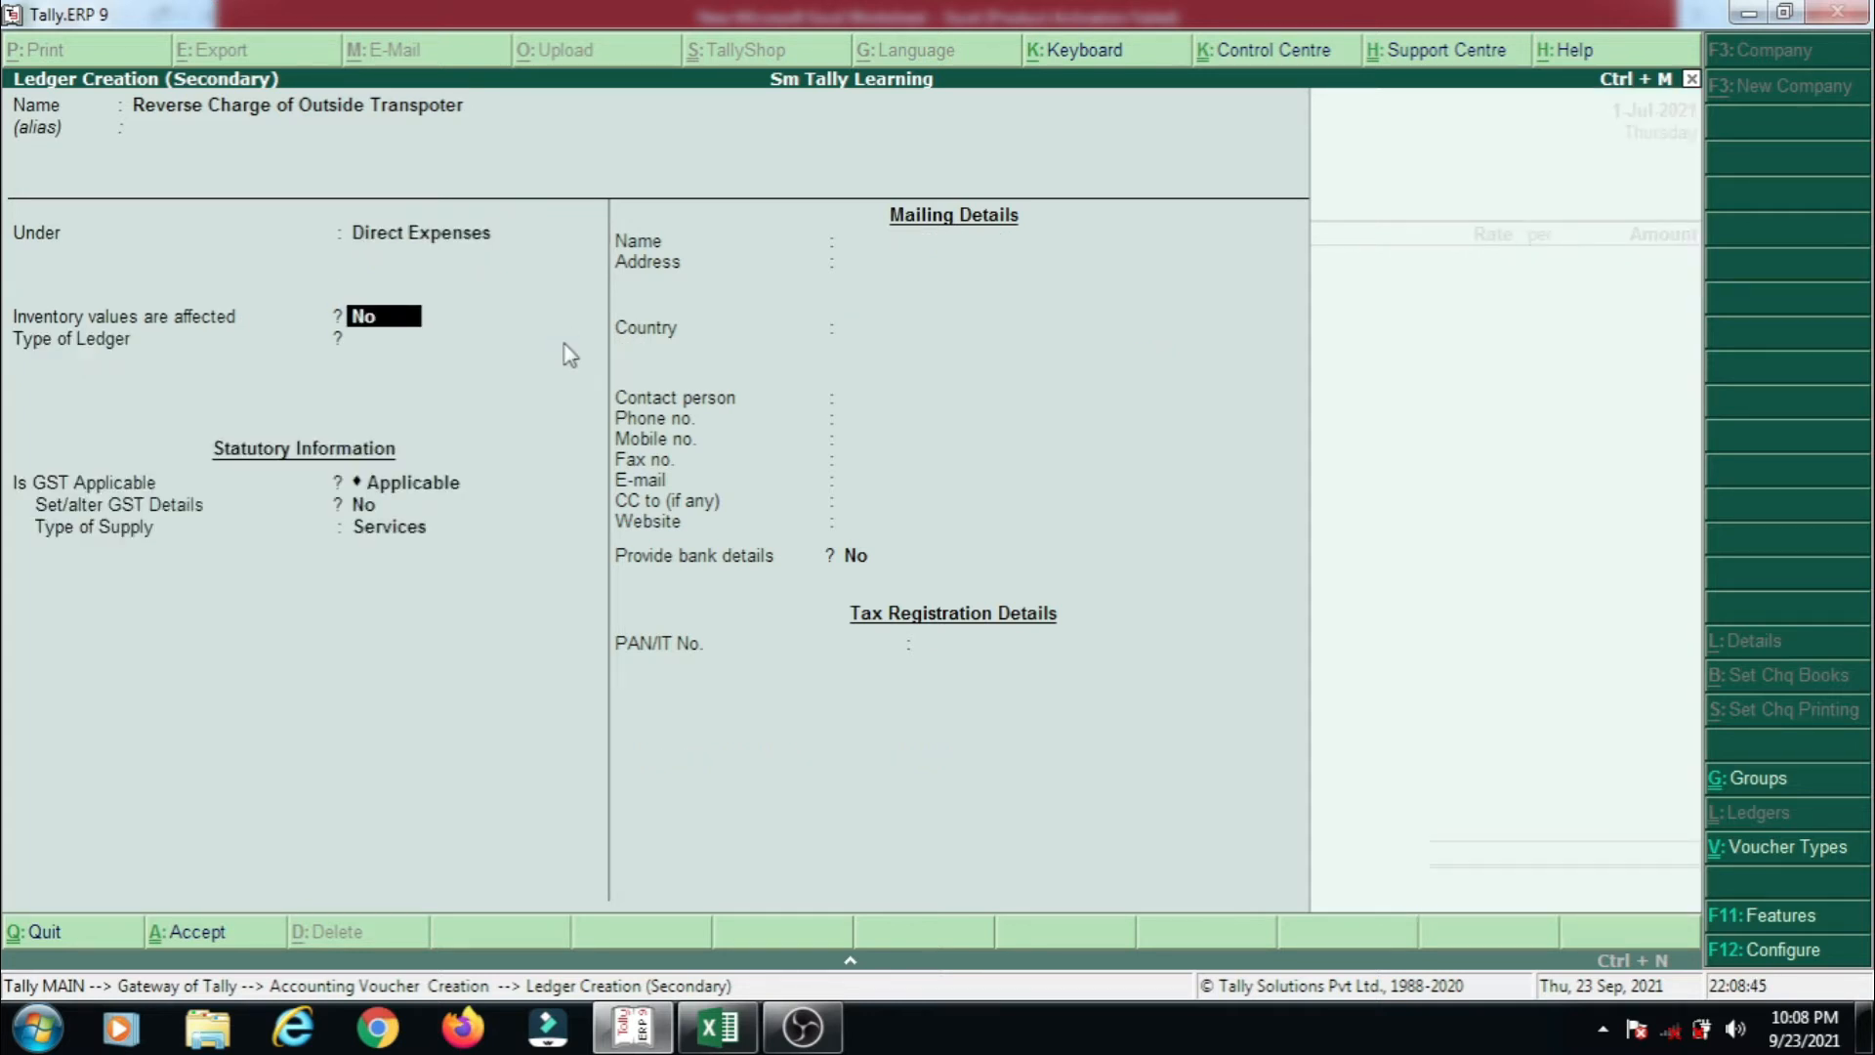
- Keep the expense ledger's type Not Applicable and GST Applicable, and set Set/alter GST Details to Yes
key("Return")
key("Return")
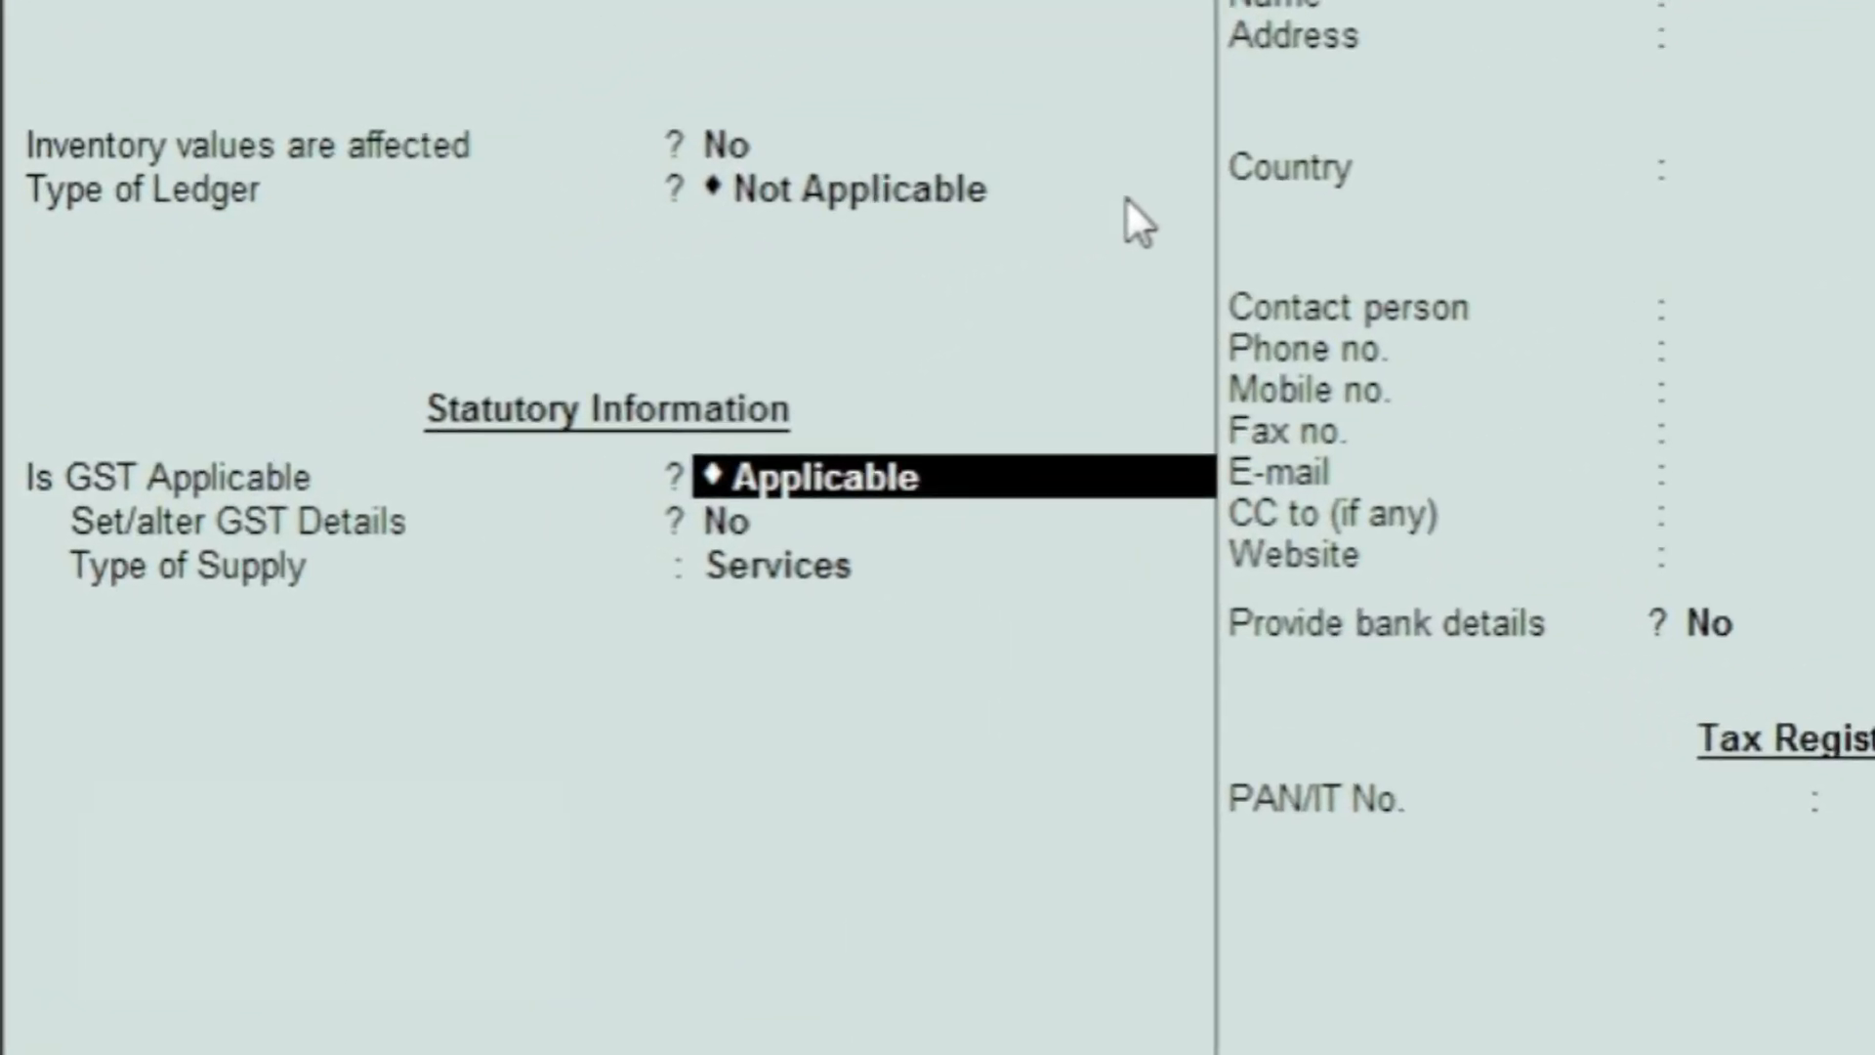
key("Return")
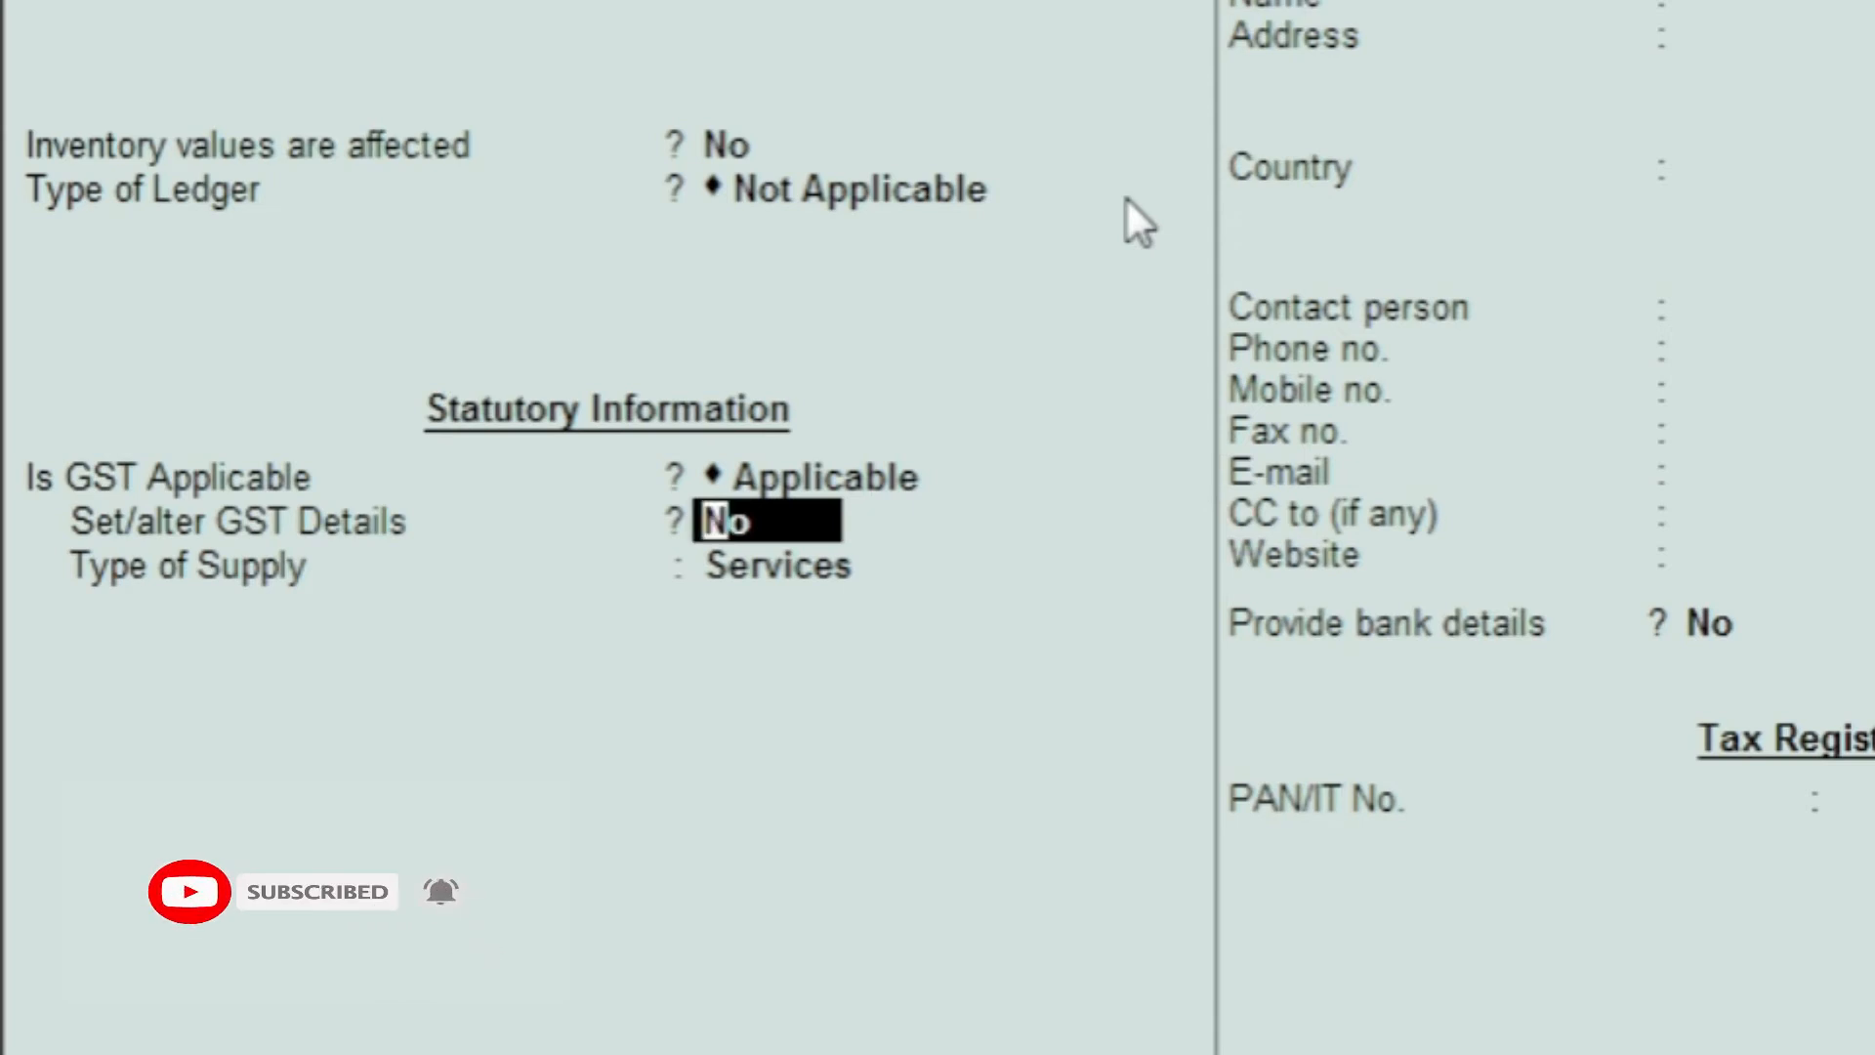
type("y")
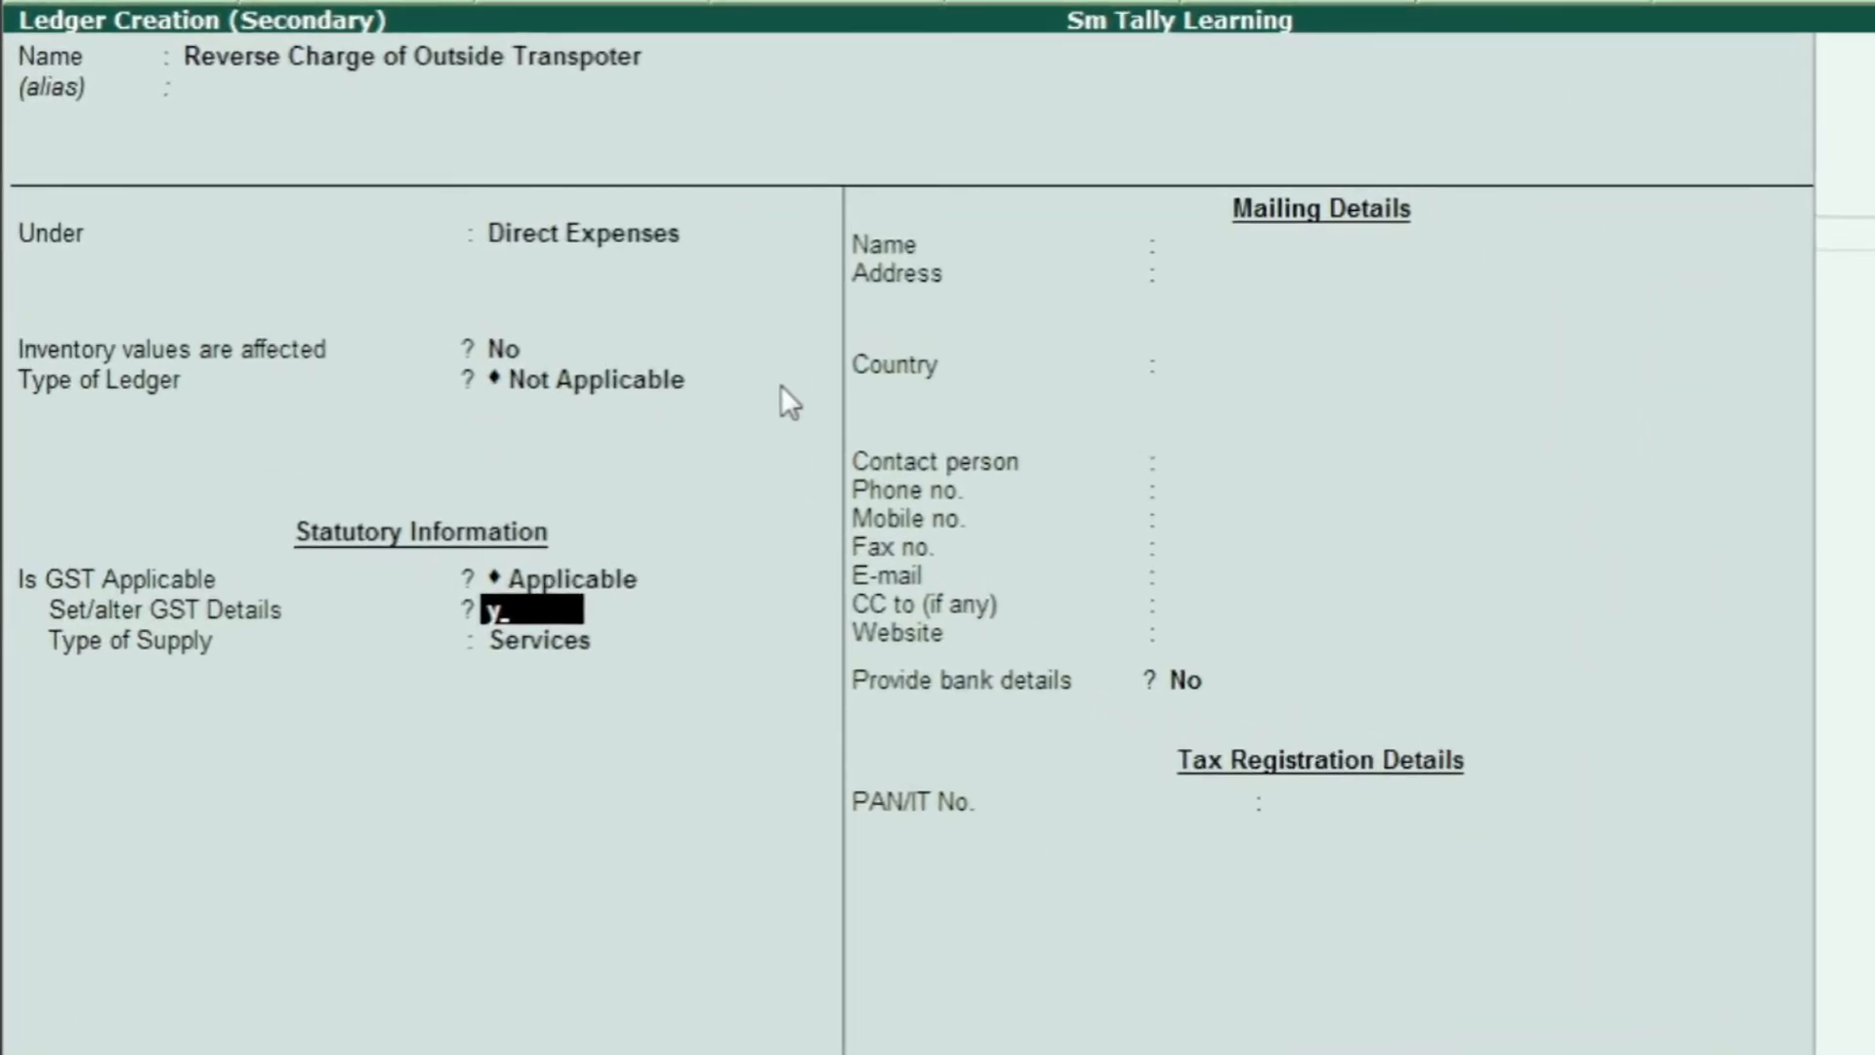
key("Return")
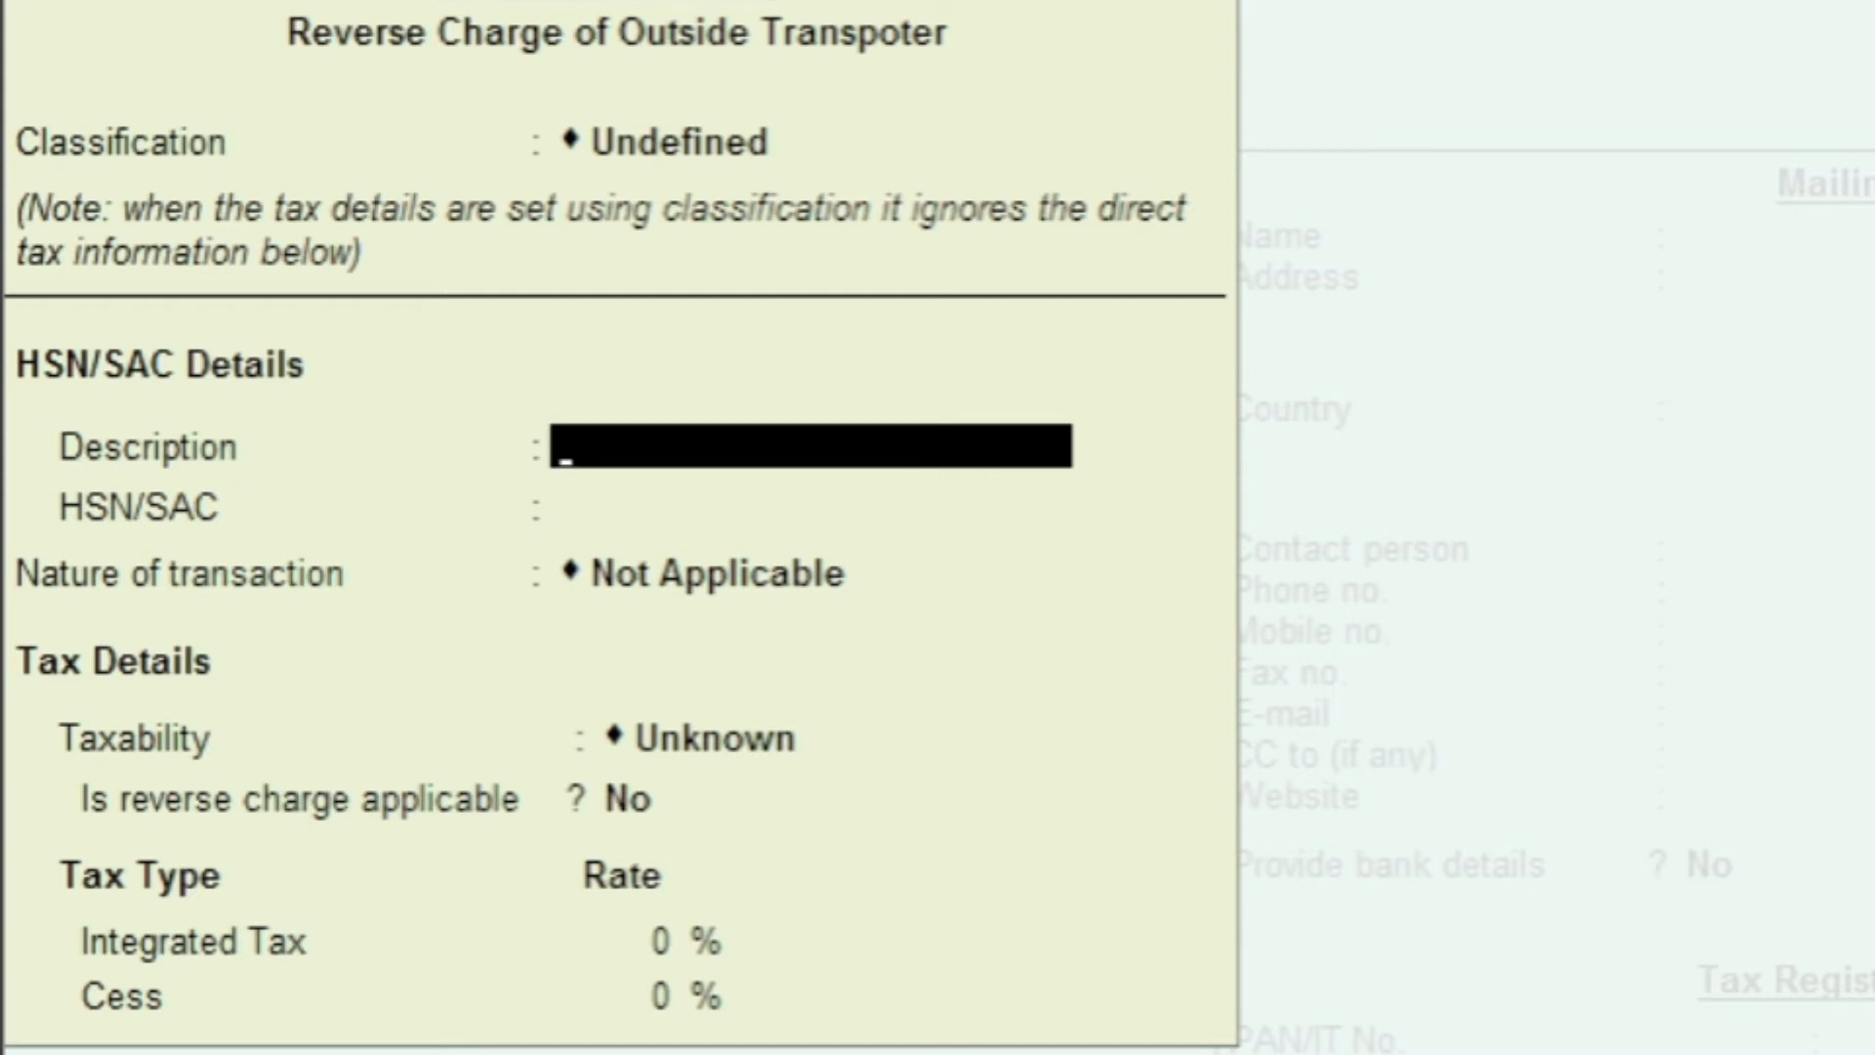
- Enter Transport Services as the description and 8704 as the HSN/SAC in the ledger's GST details
type("Transport Services")
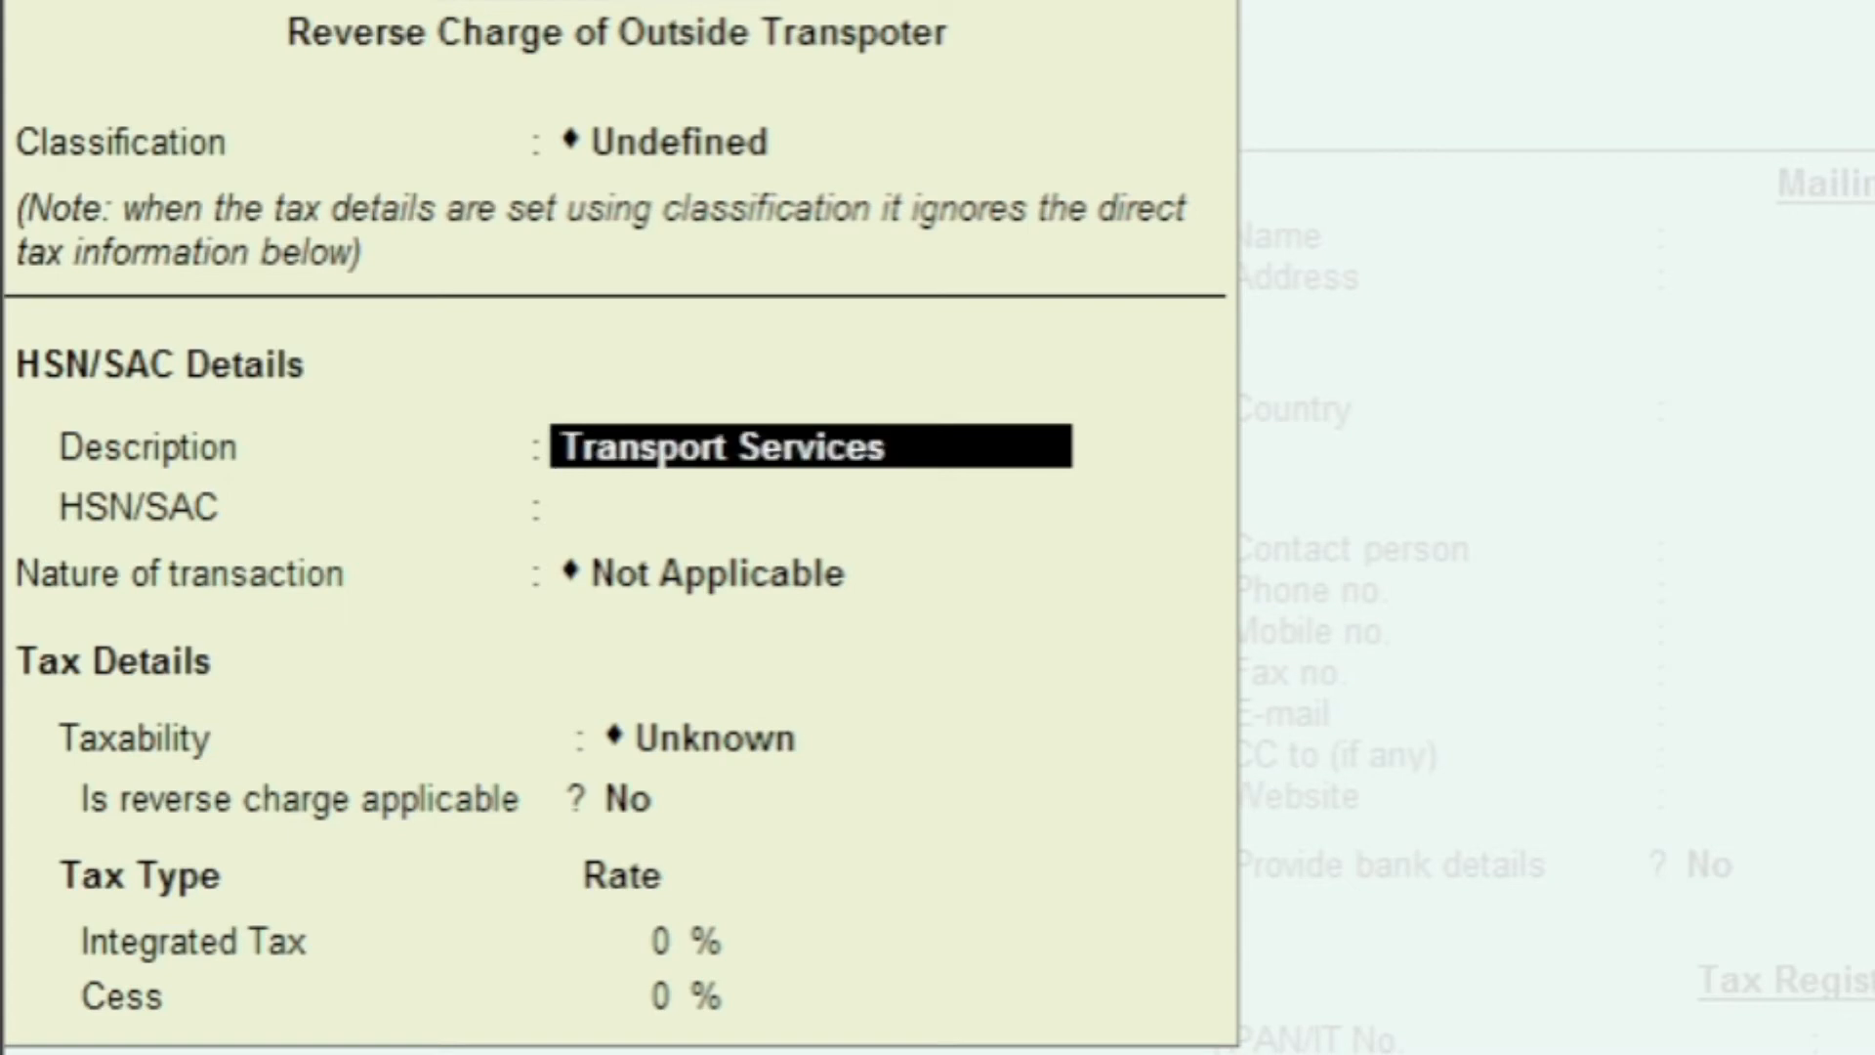
key("Return")
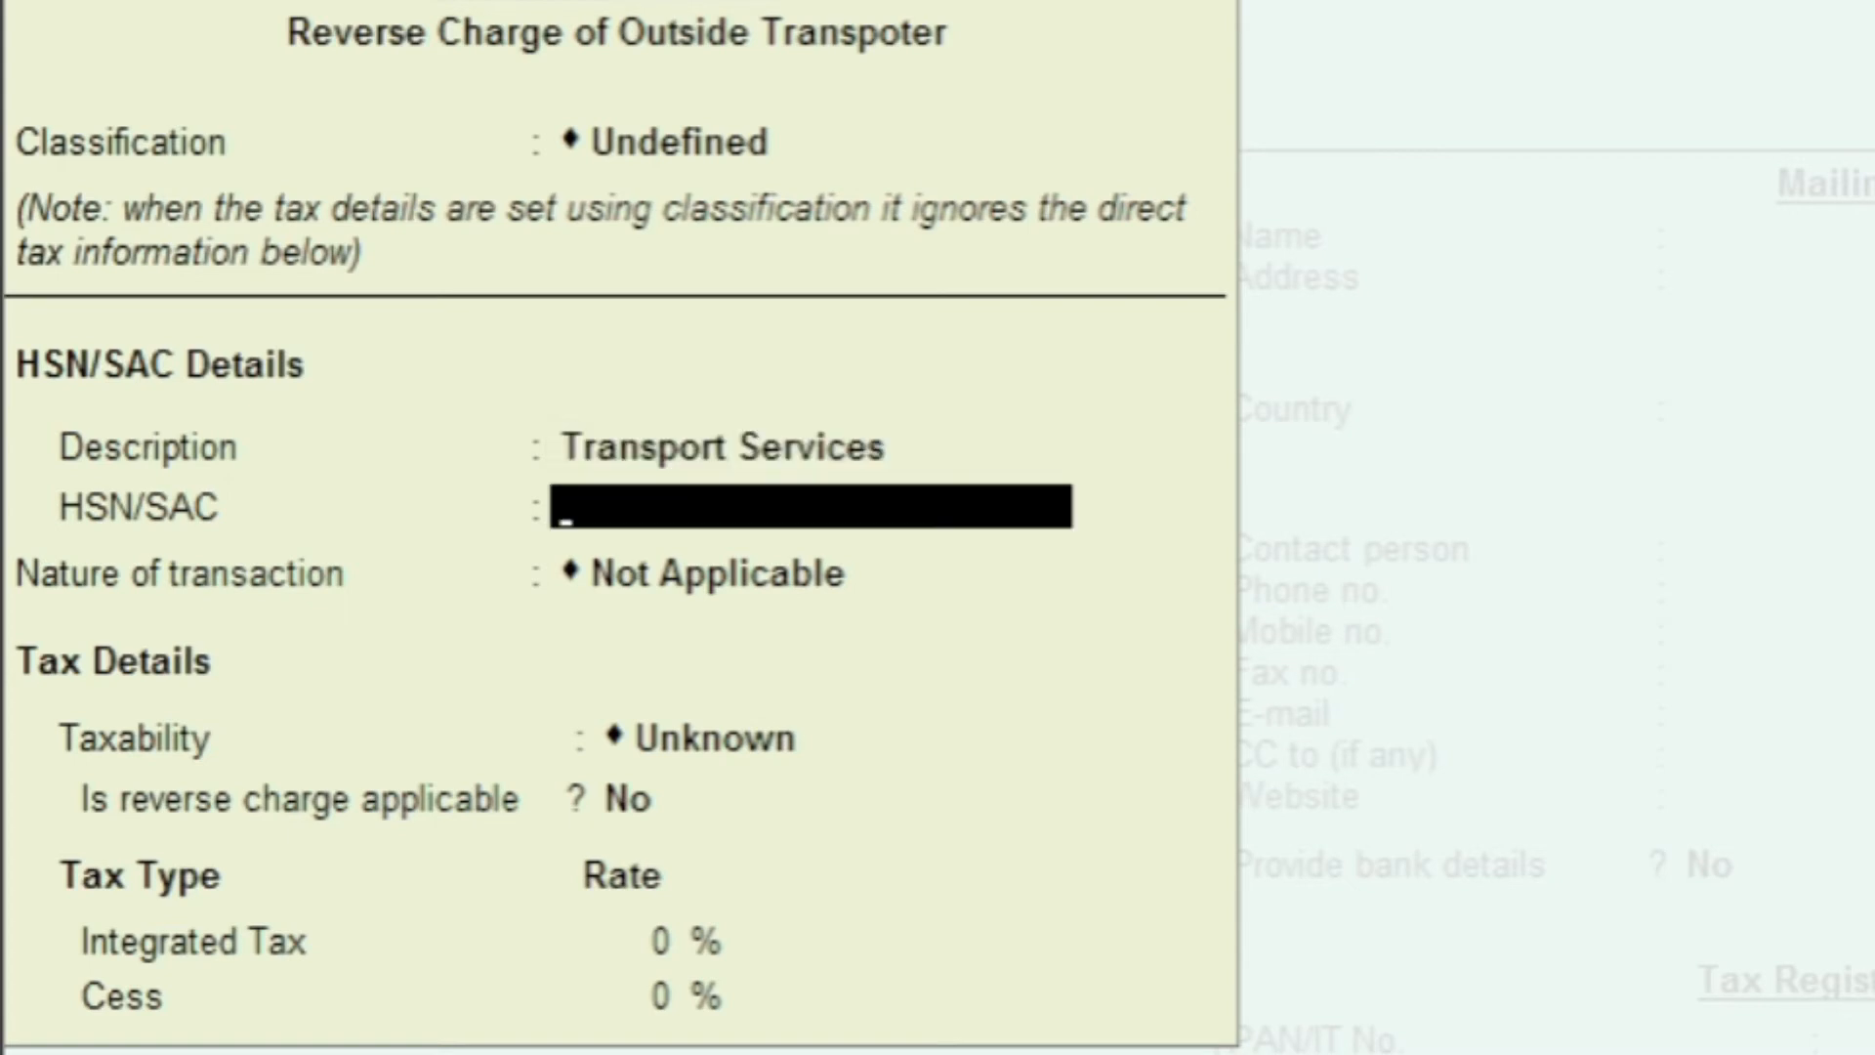
type("8704")
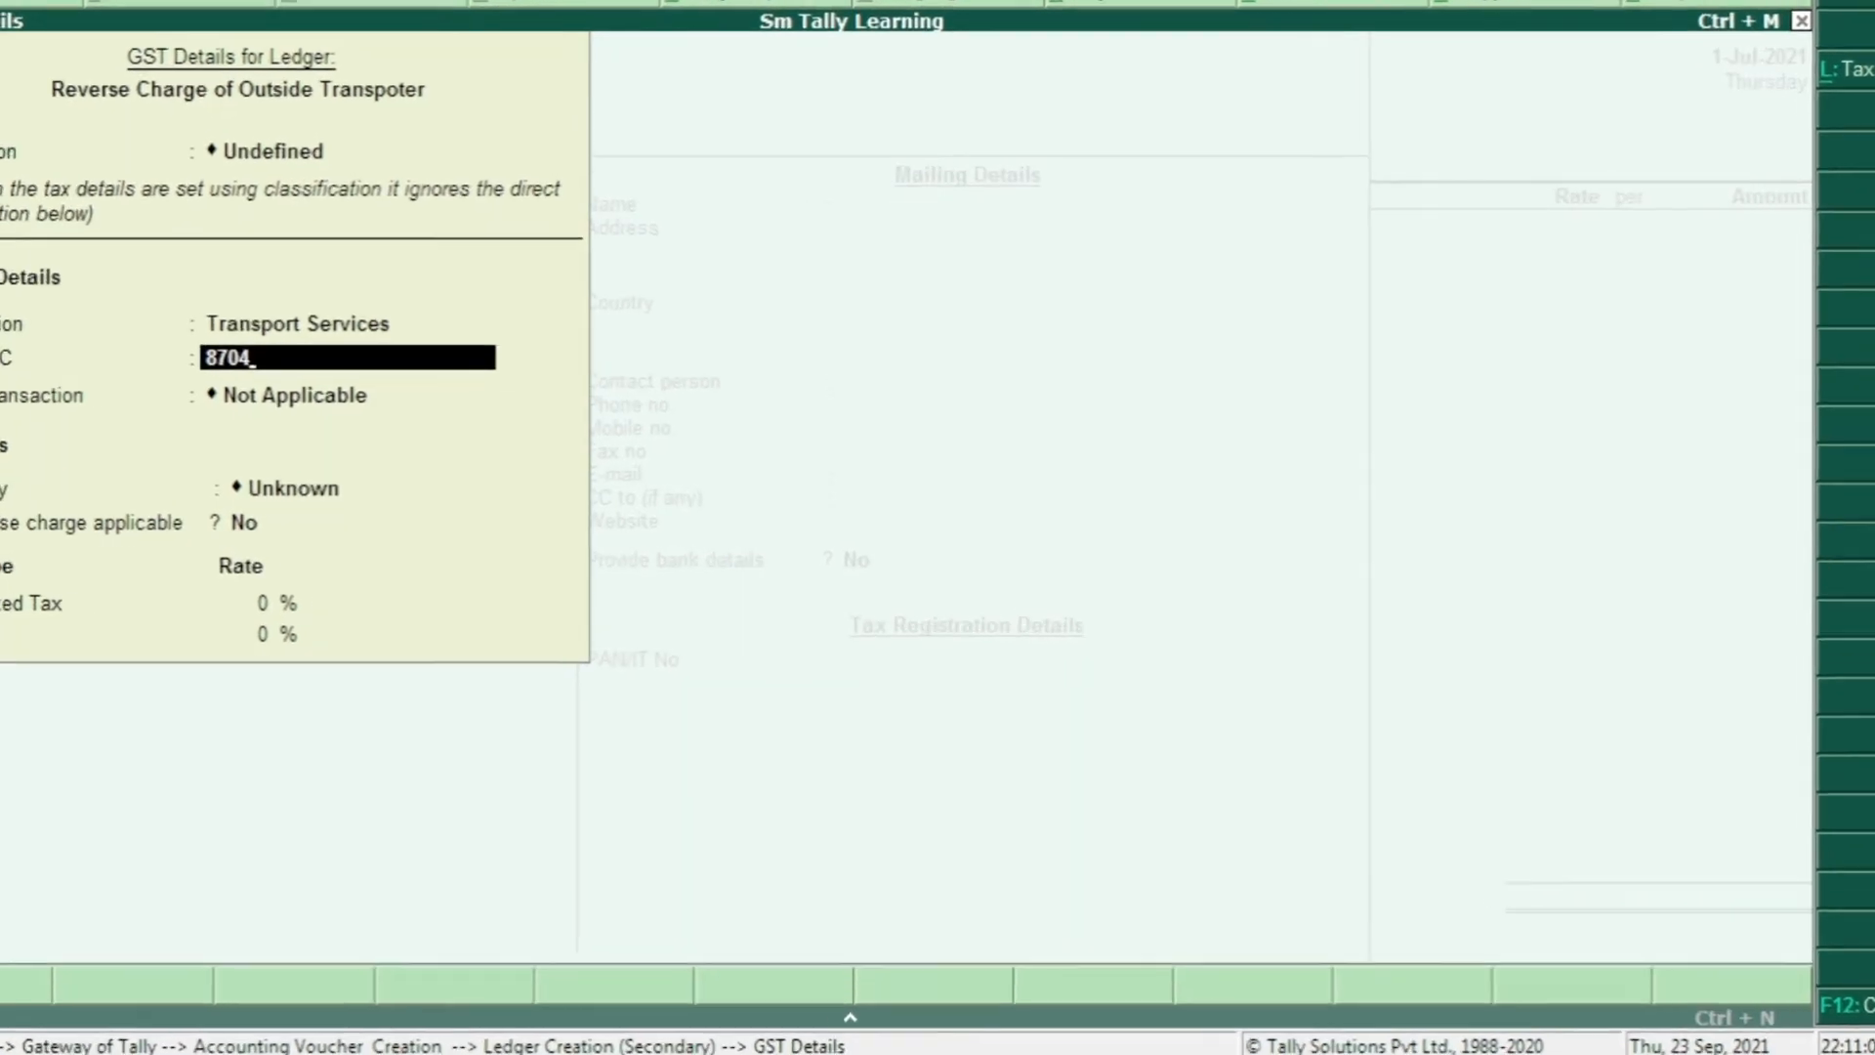
- Configure the GST details to allow HSN/SAC details and enable reverse charge calculation
key("F12")
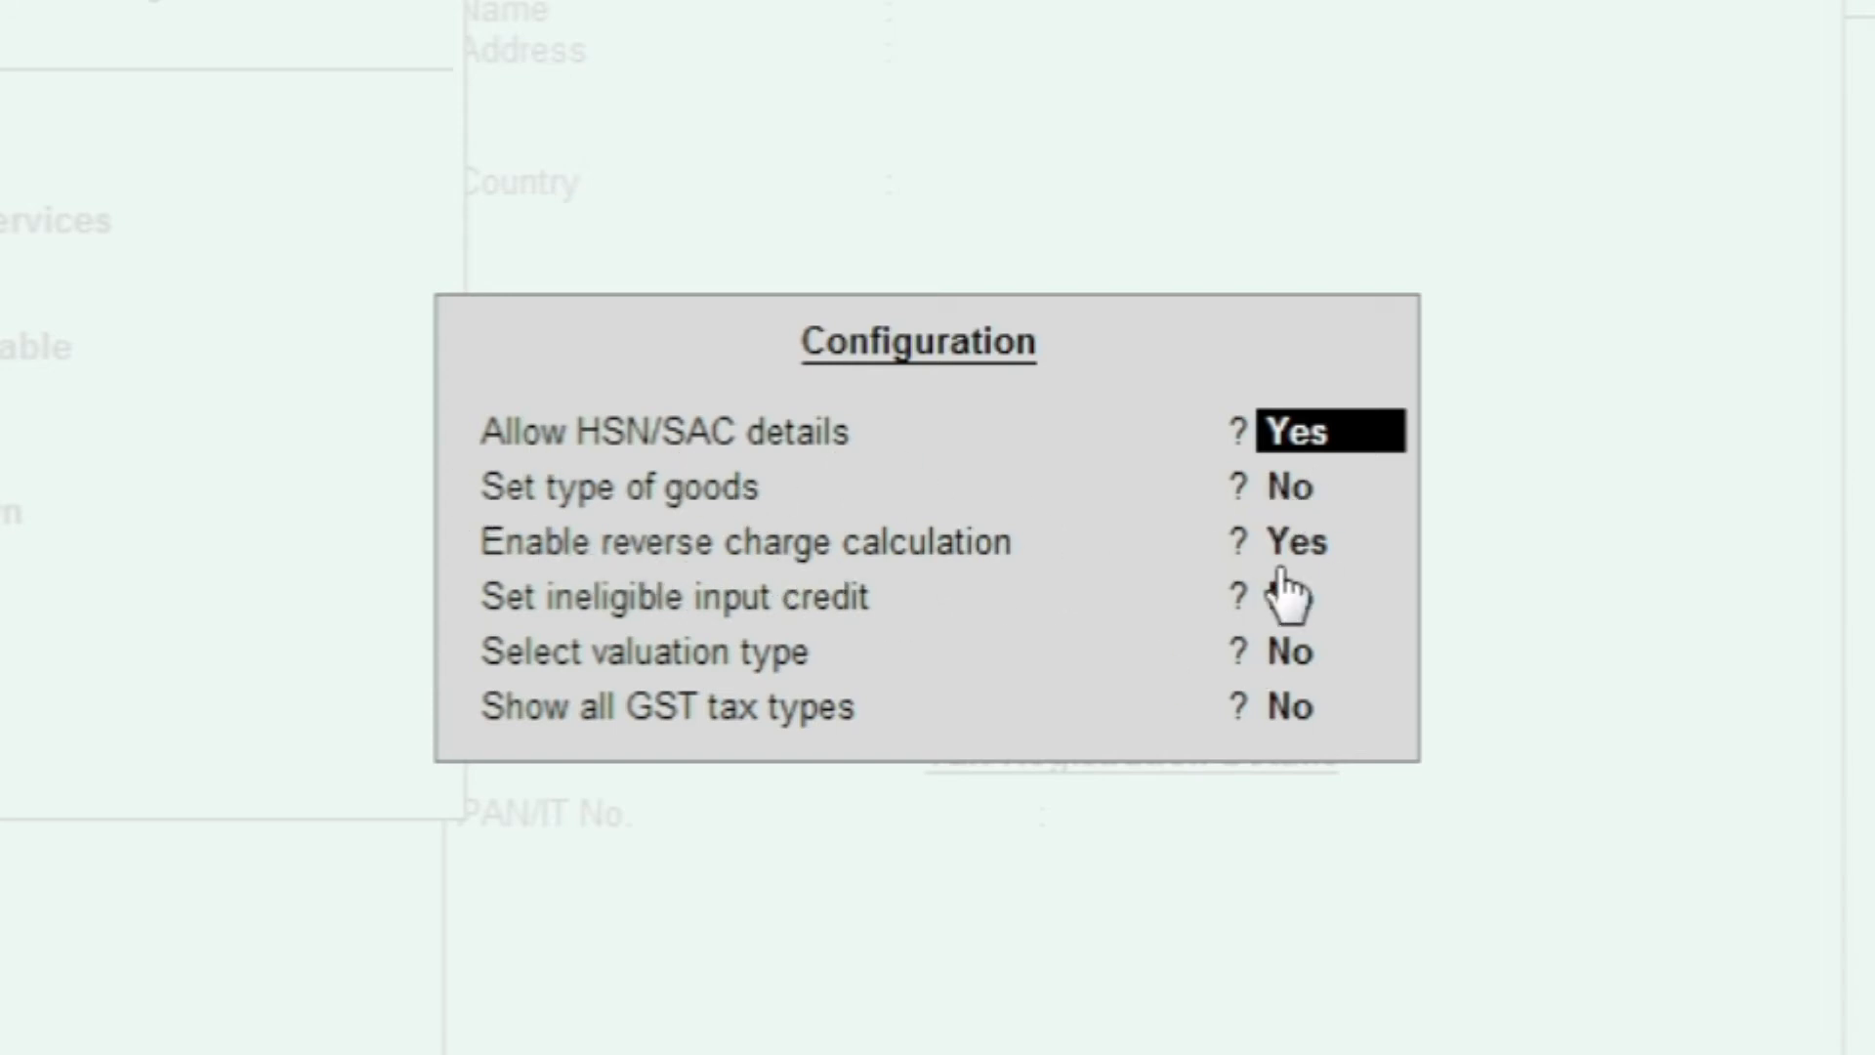
key("Return")
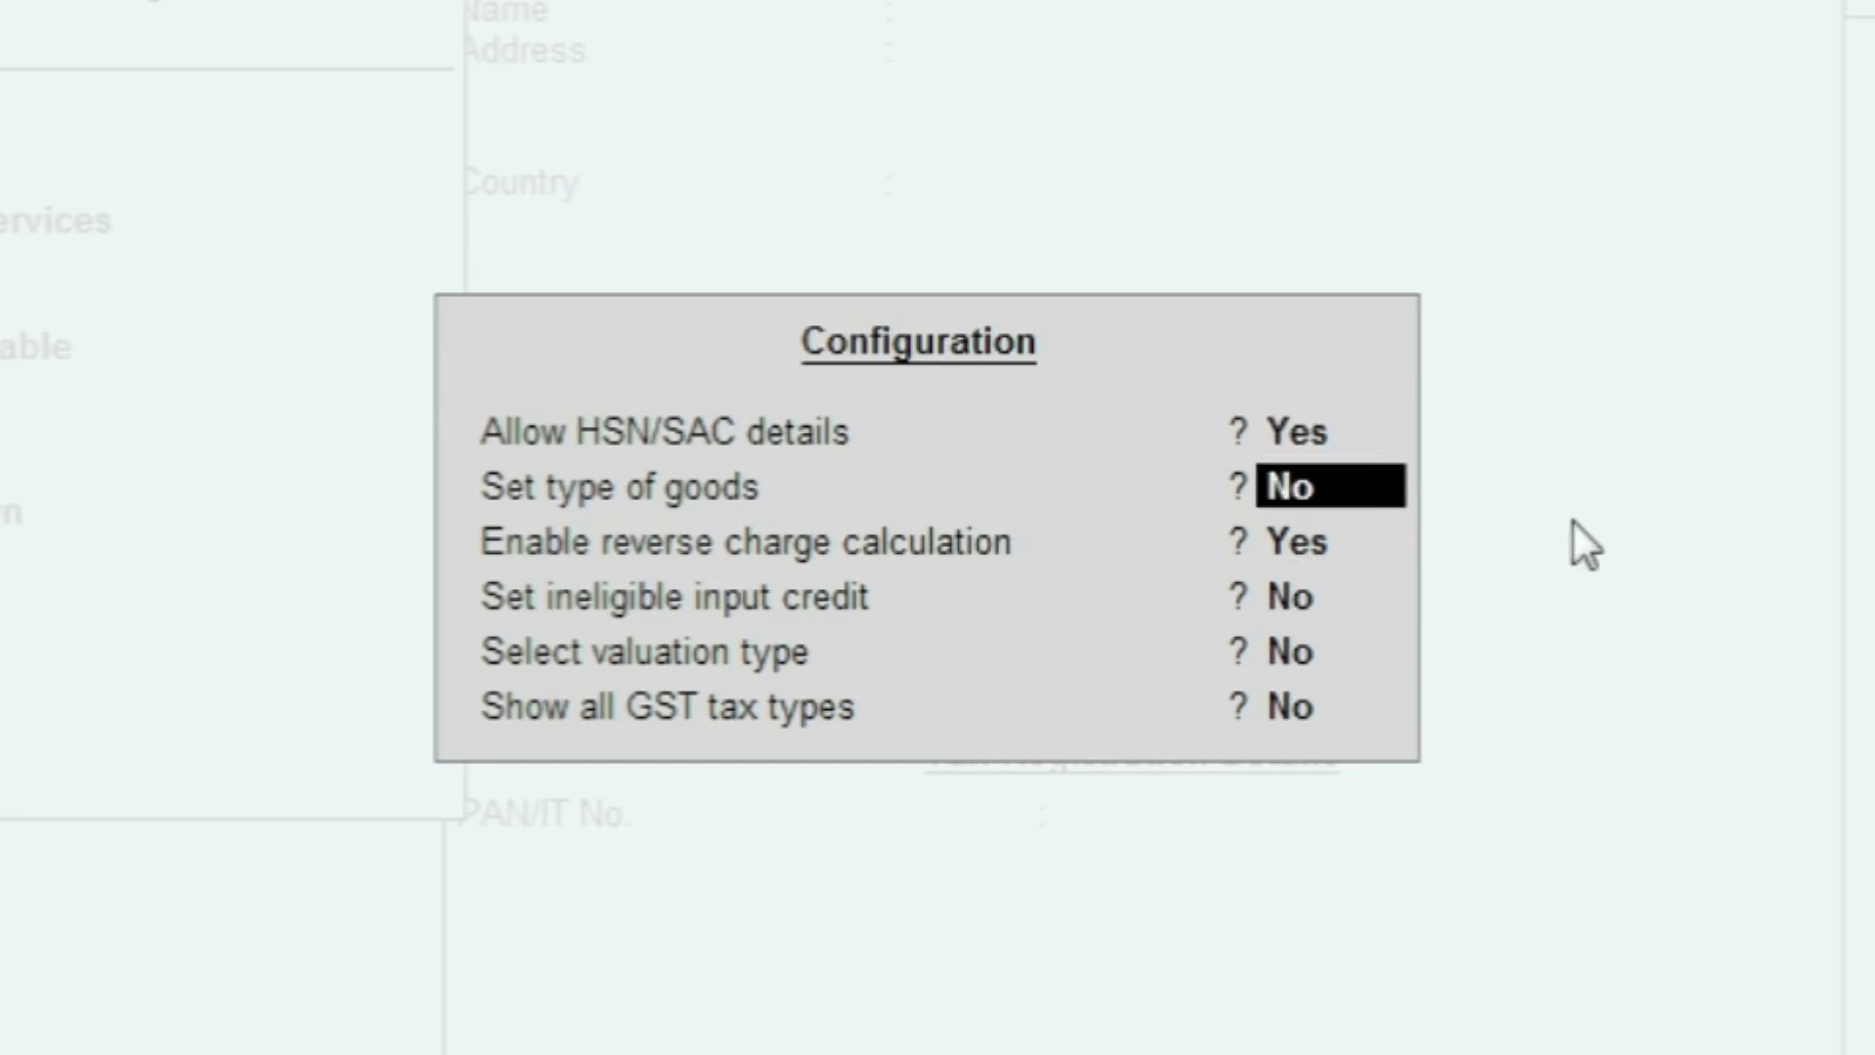
key("ctrl+a")
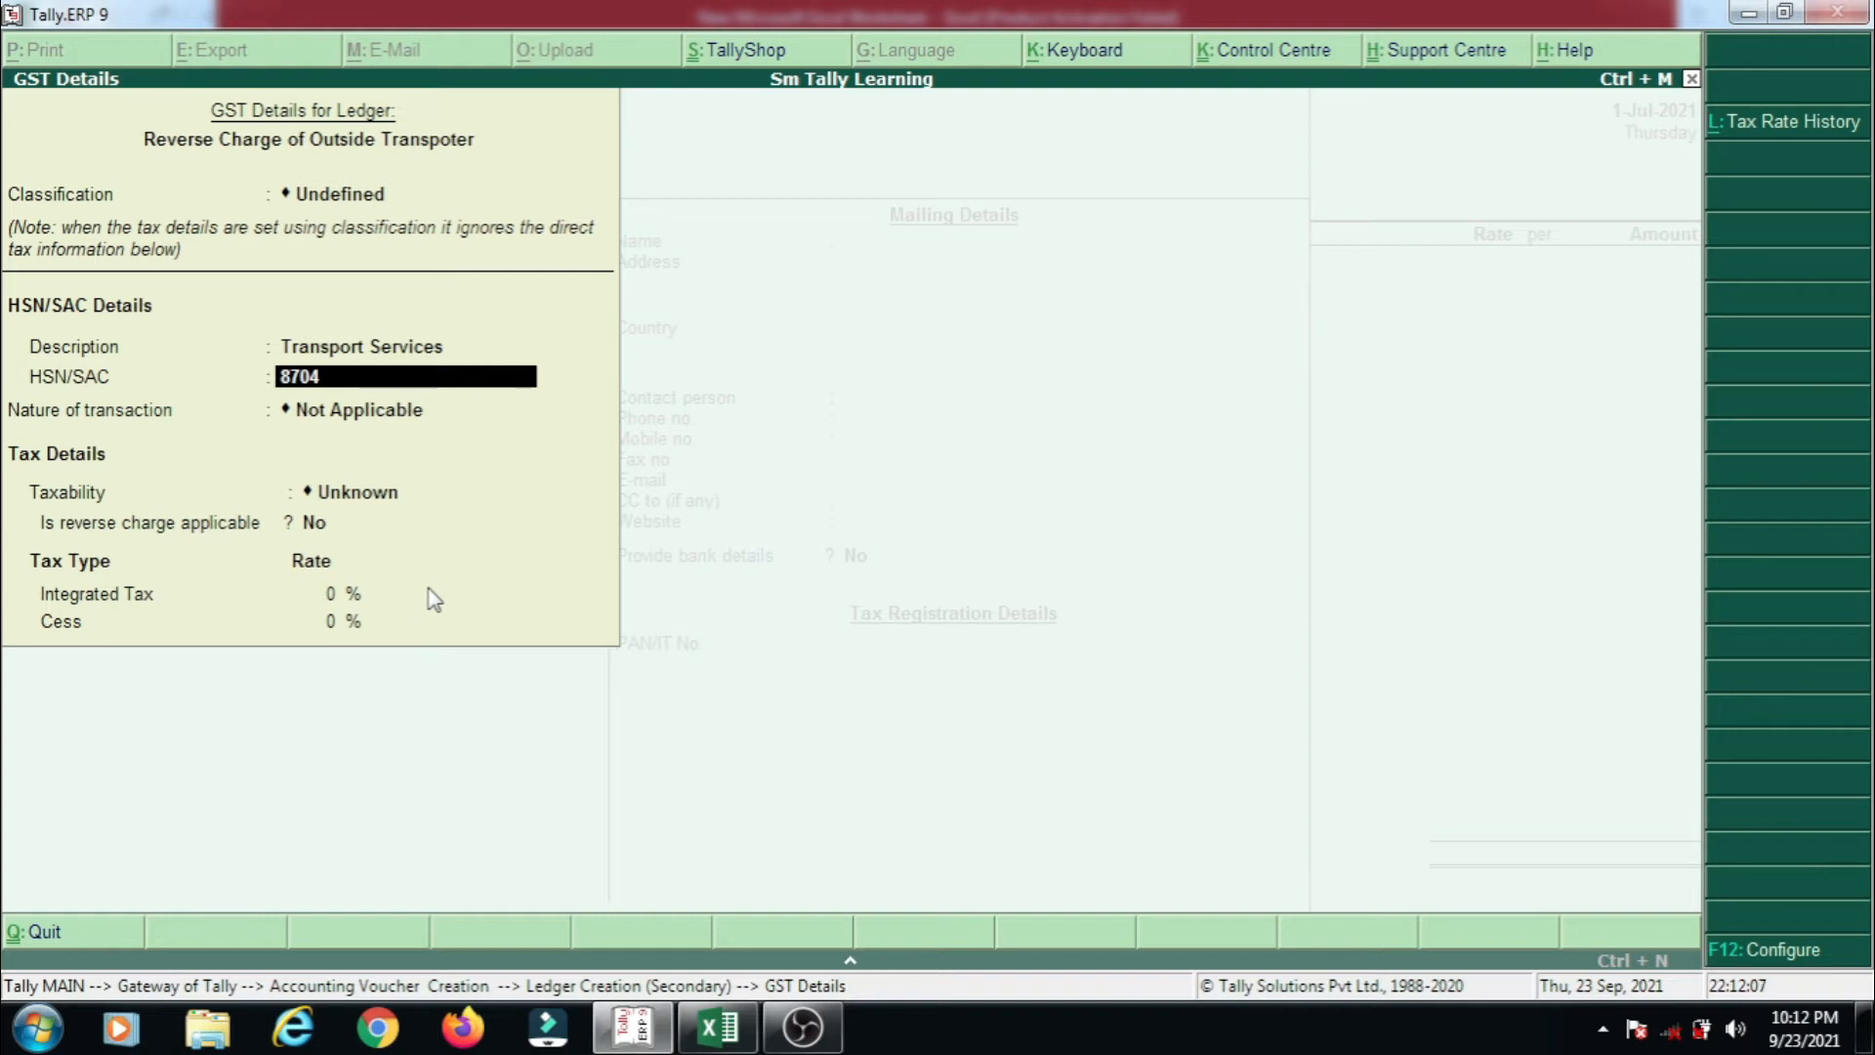
- Set the nature of transaction to Interstate Purchase Taxable in the expense ledger's GST details
key("Return")
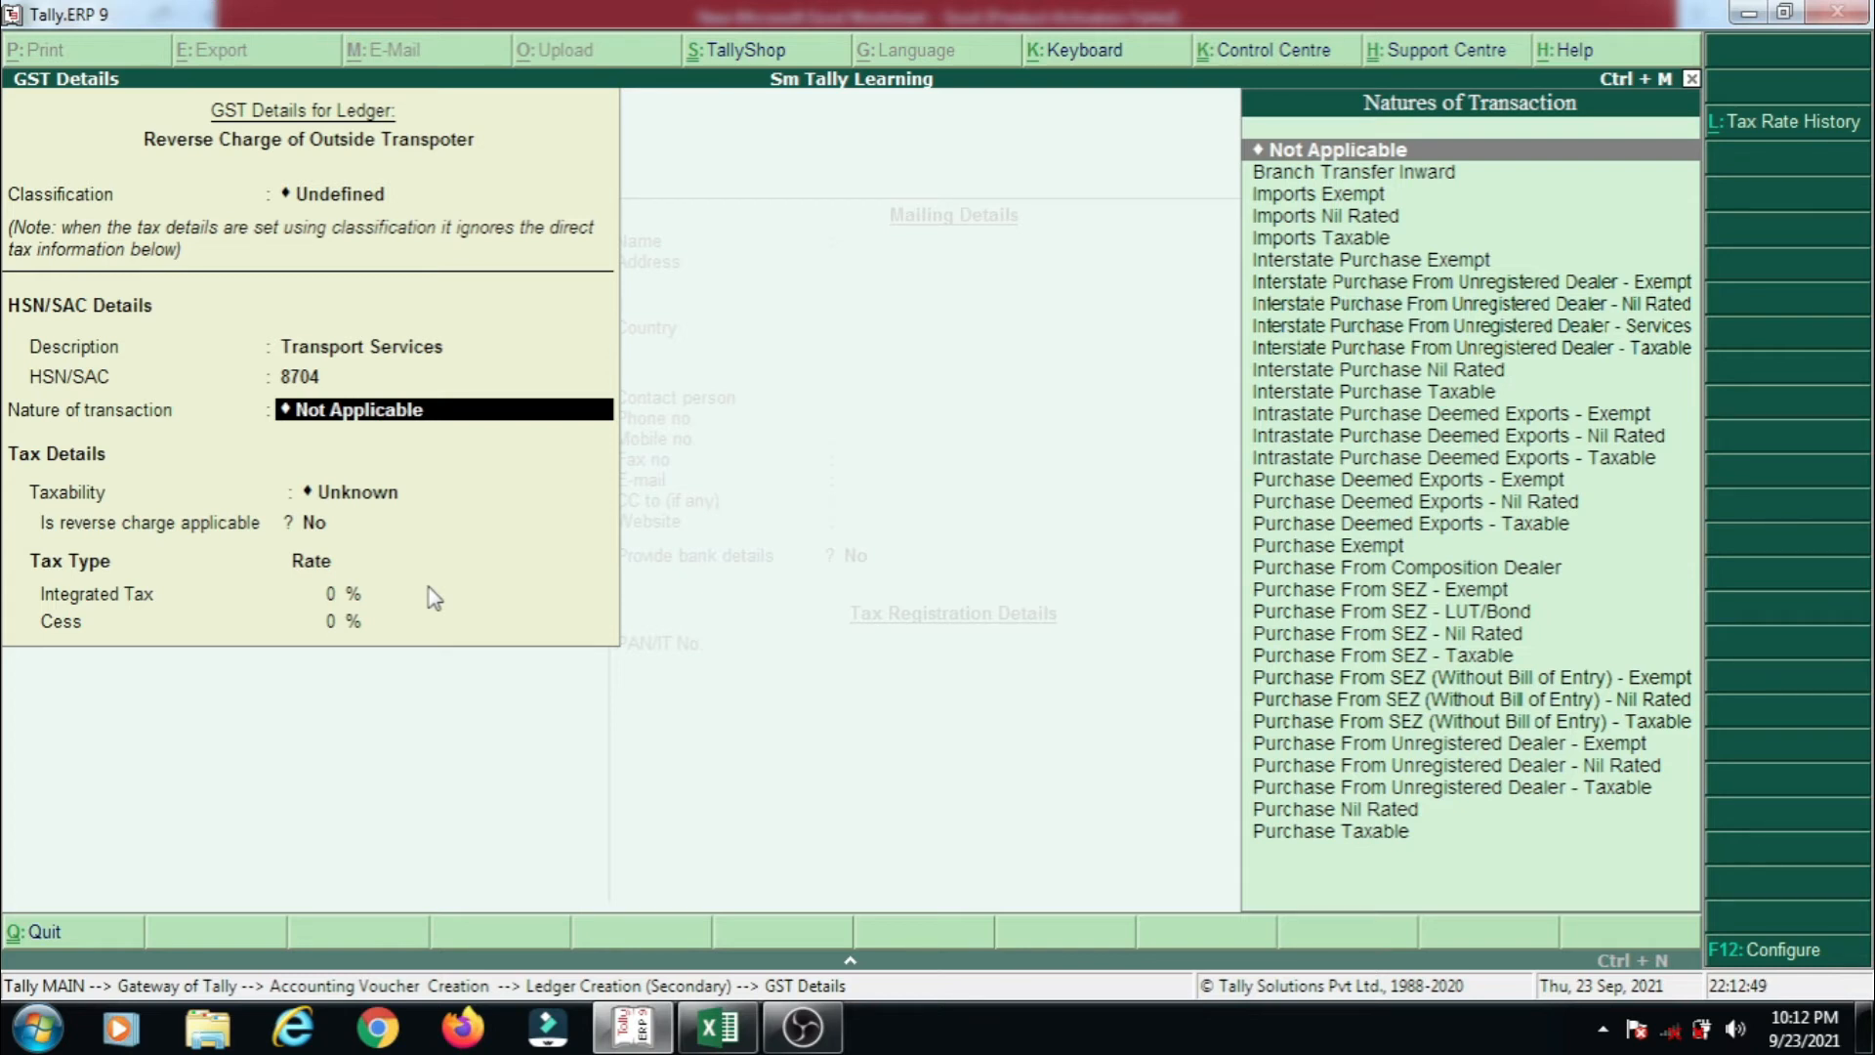
key("Down")
key("Down")
key("Down")
key("Down")
key("Down")
key("Down")
key("Down")
key("Down")
key("Down")
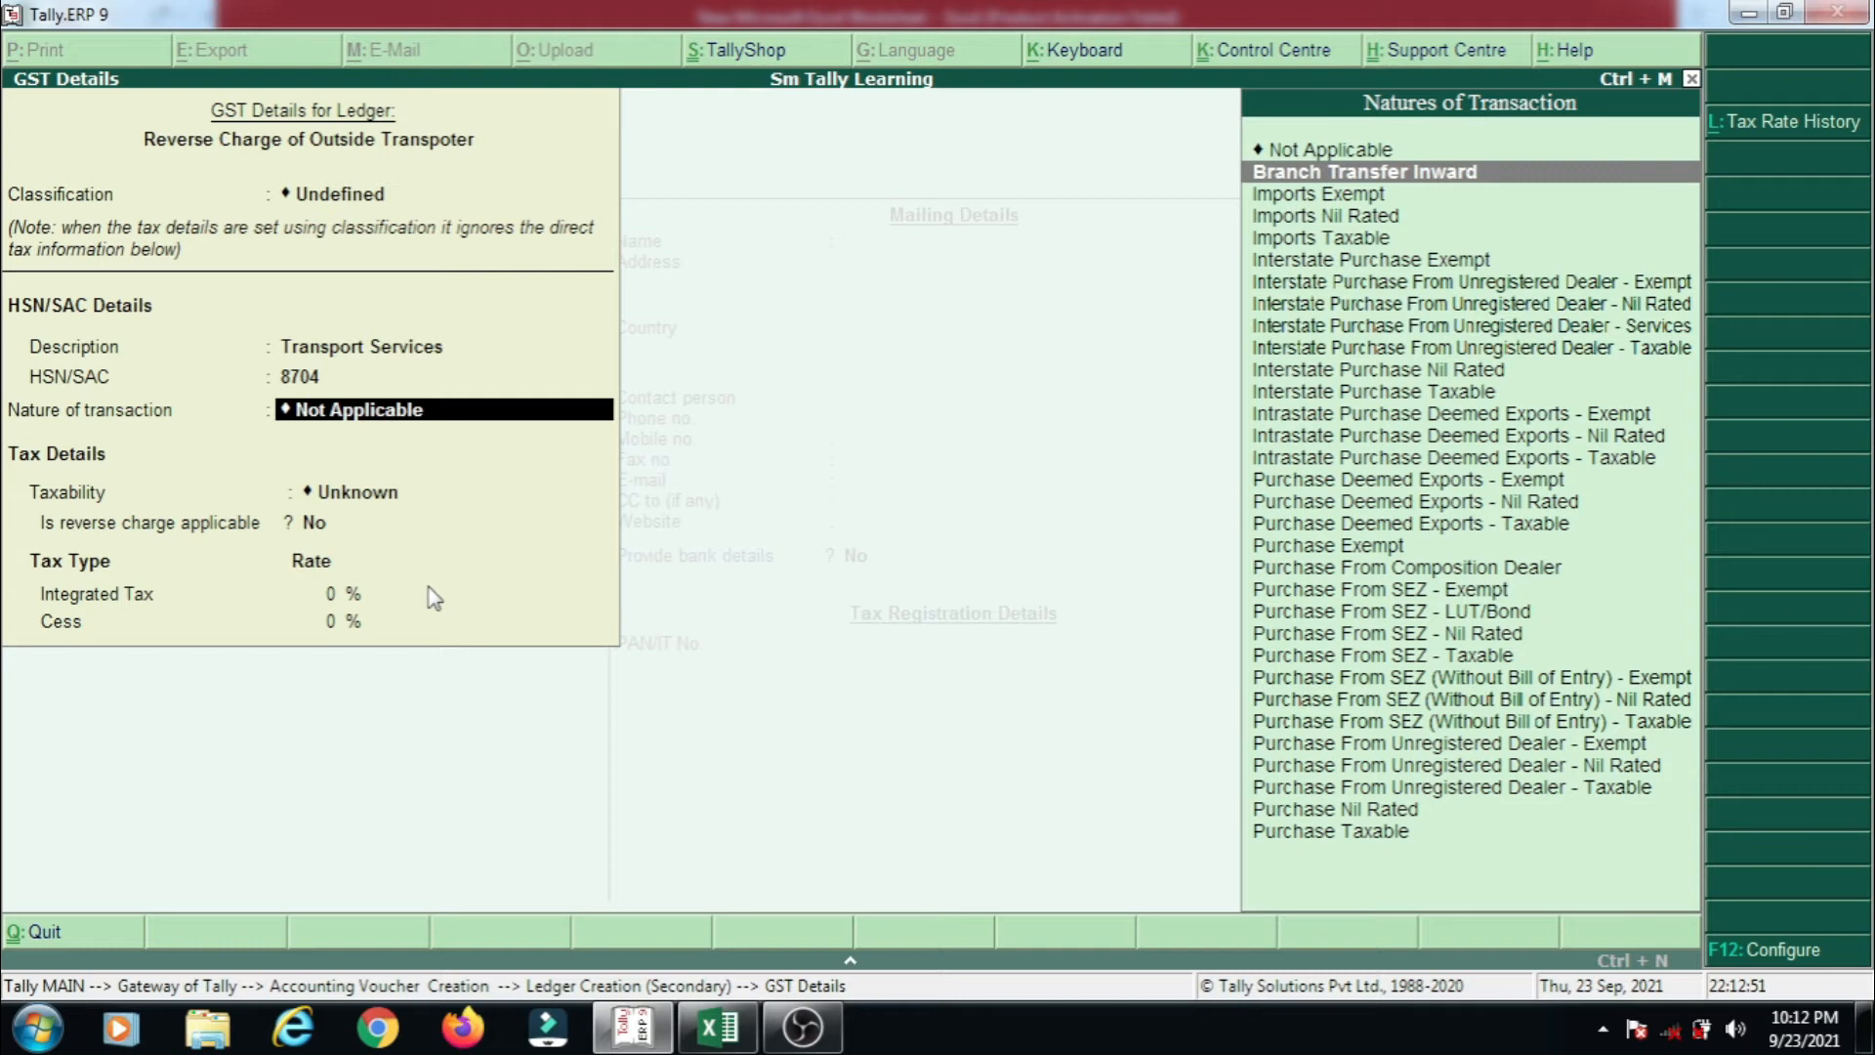
key("Down")
key("Down")
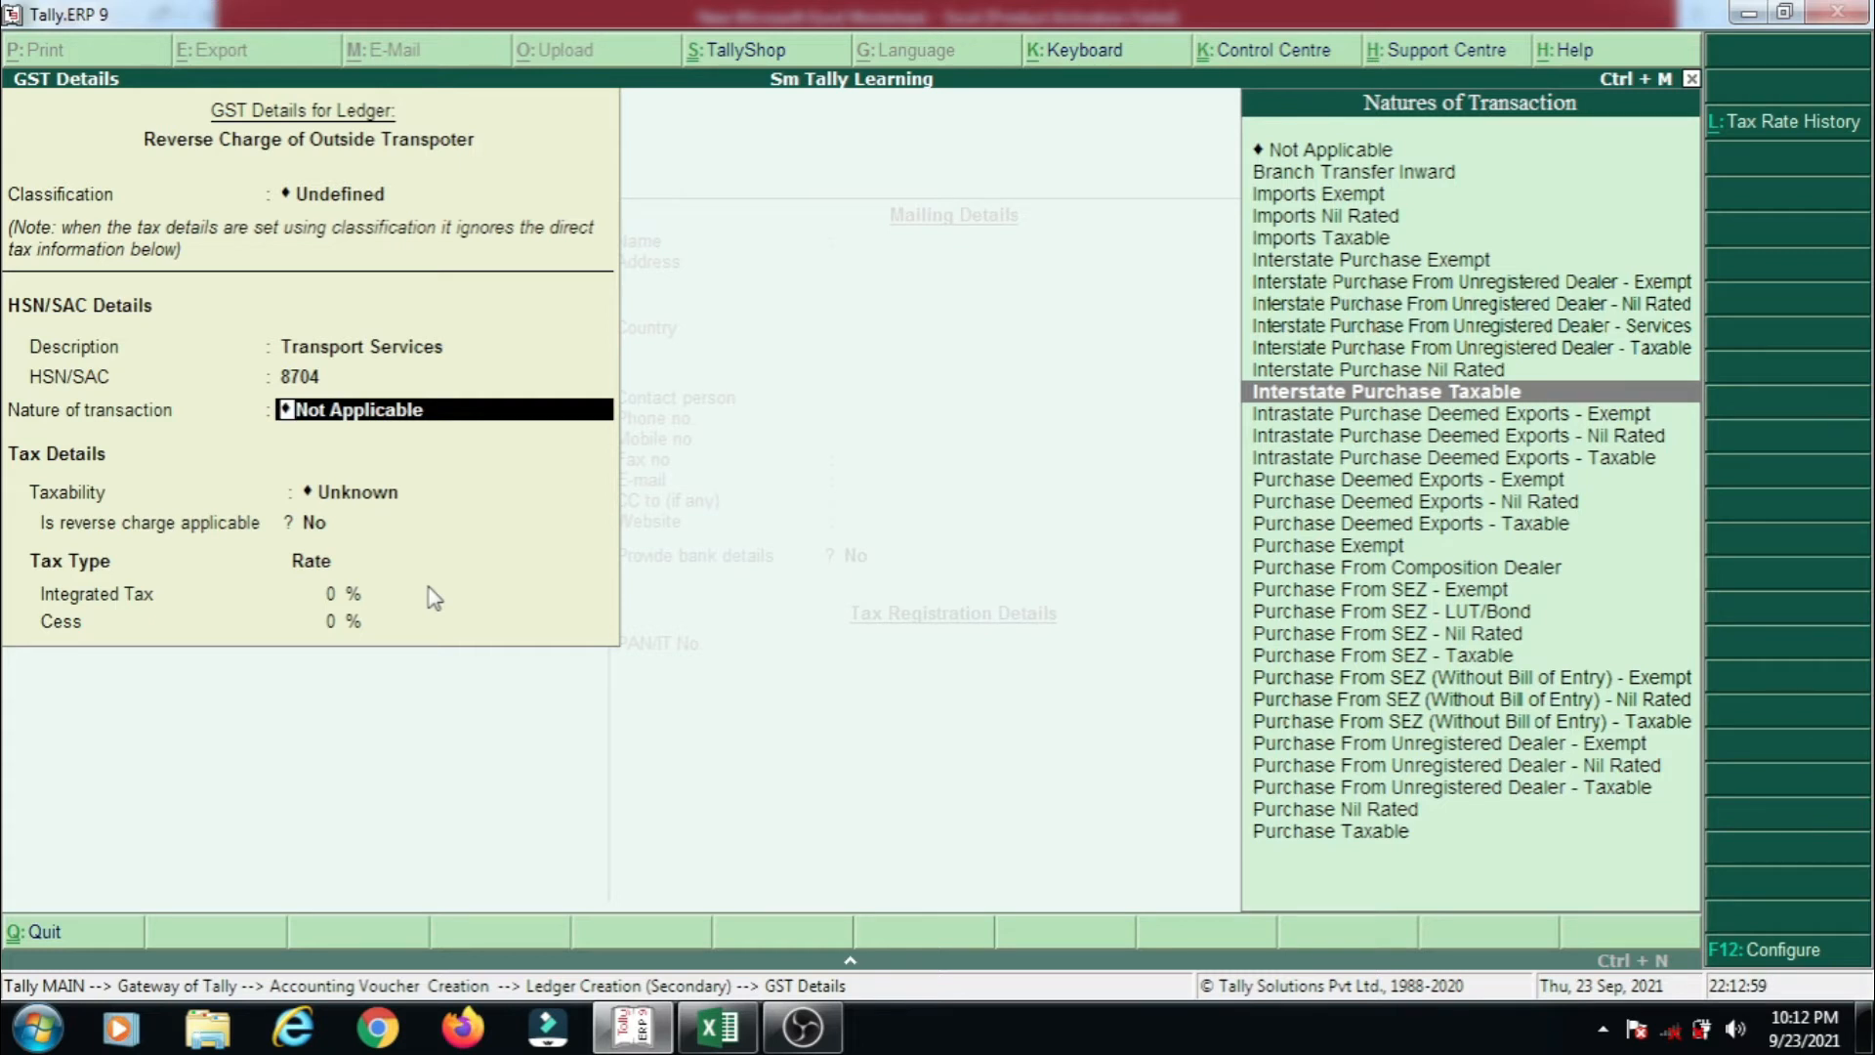
key("Return")
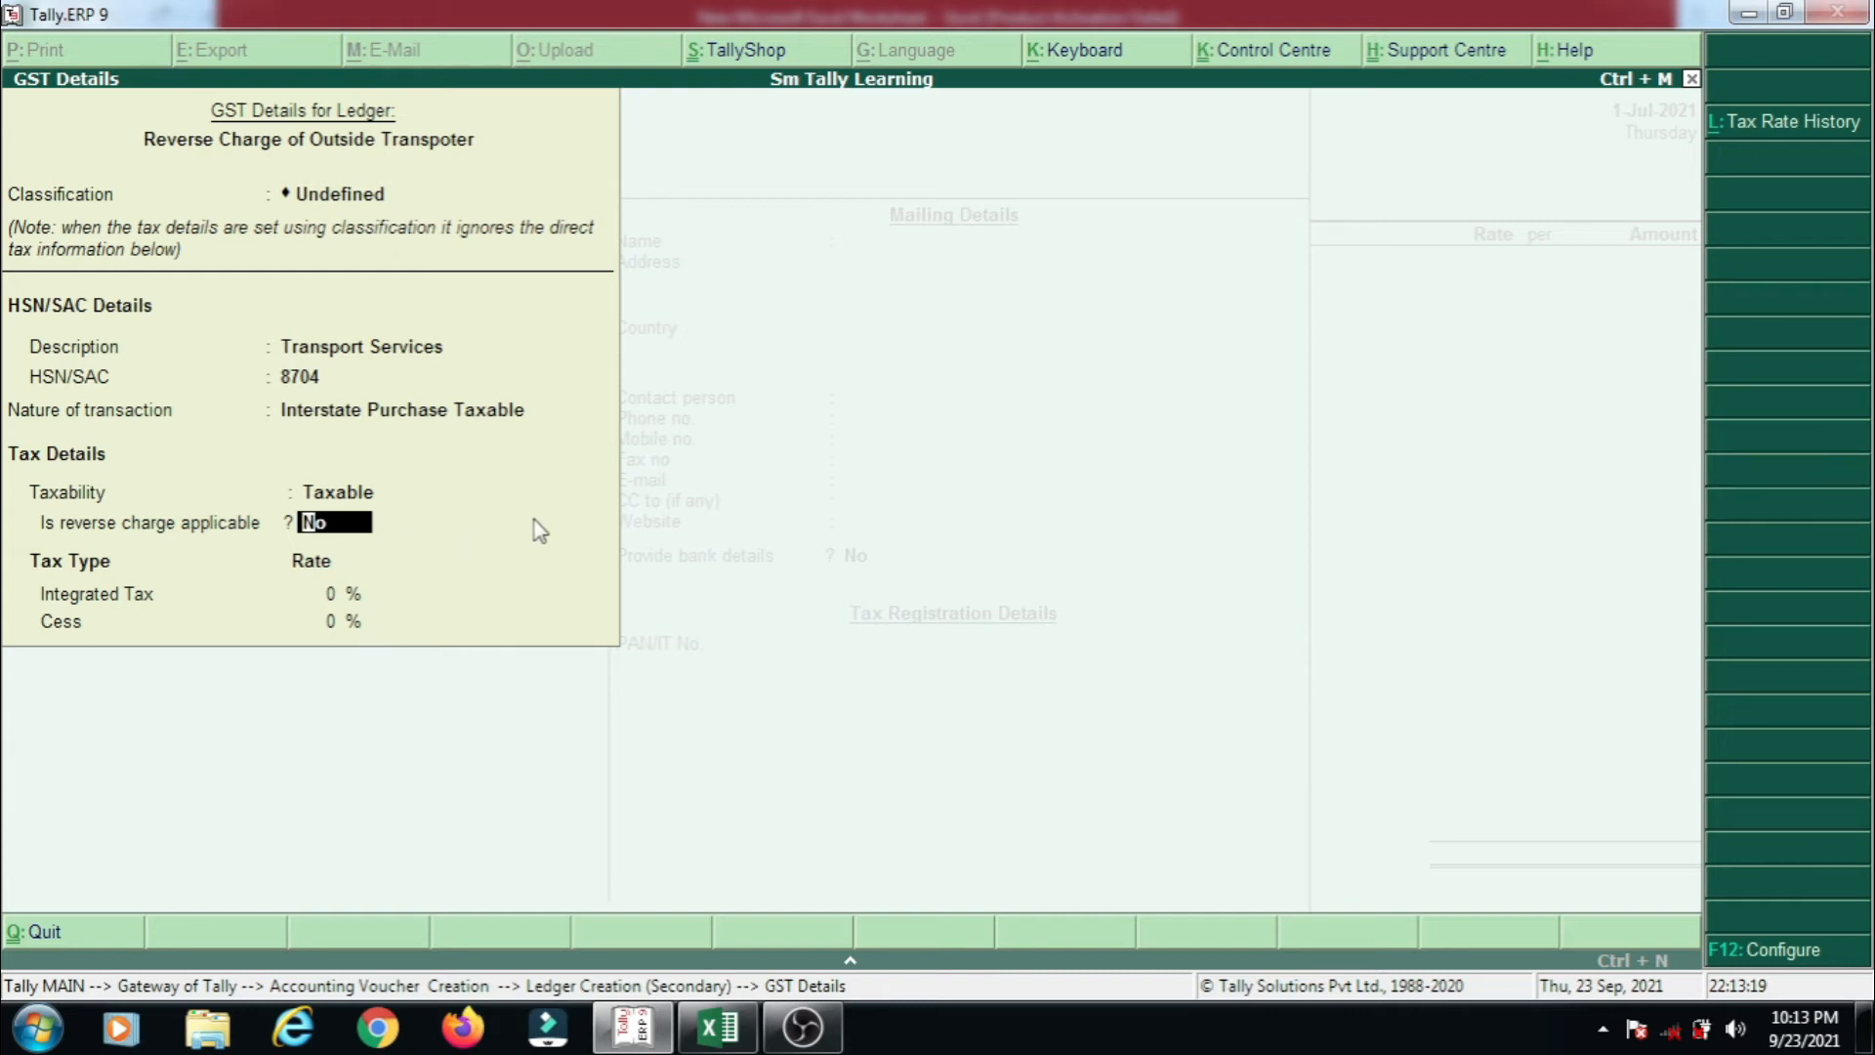
- Mark reverse charge as applicable, set the integrated tax rate to 5%, and leave the cess at 0%
type("y")
key("Return")
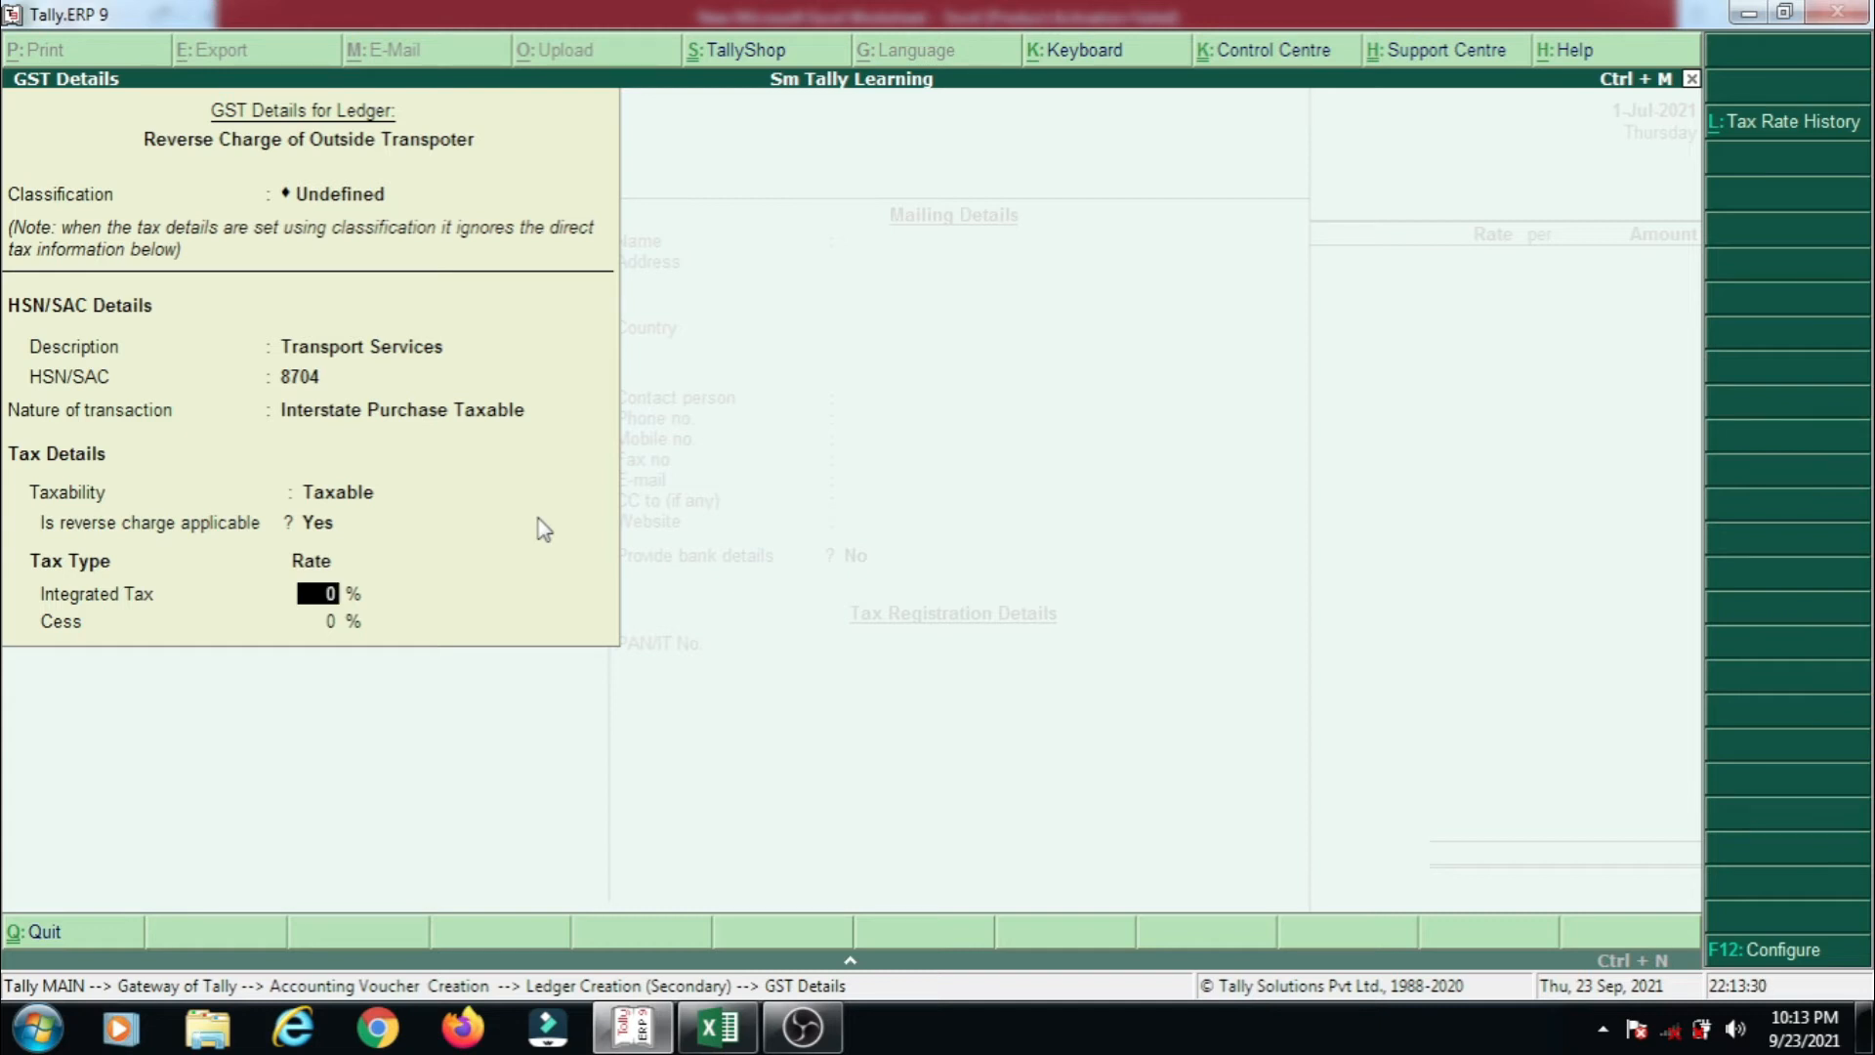
type("5")
key("Return")
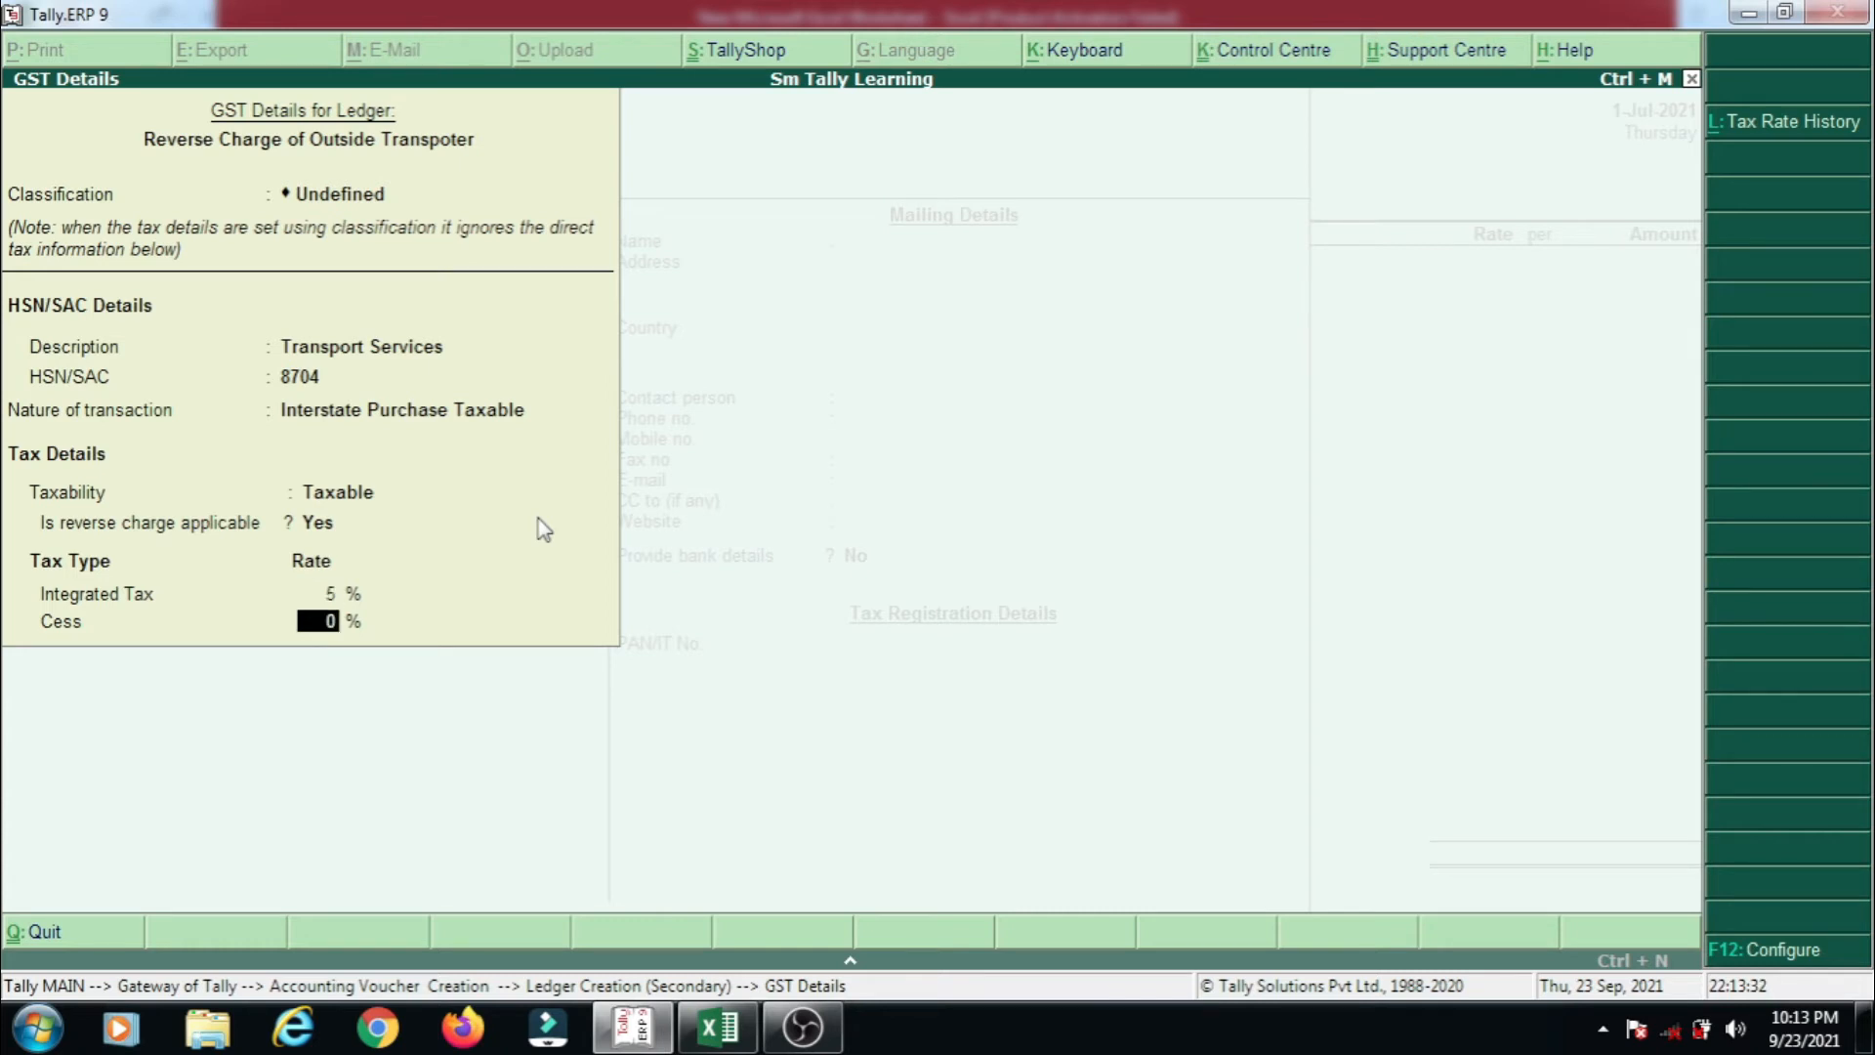
key("Return")
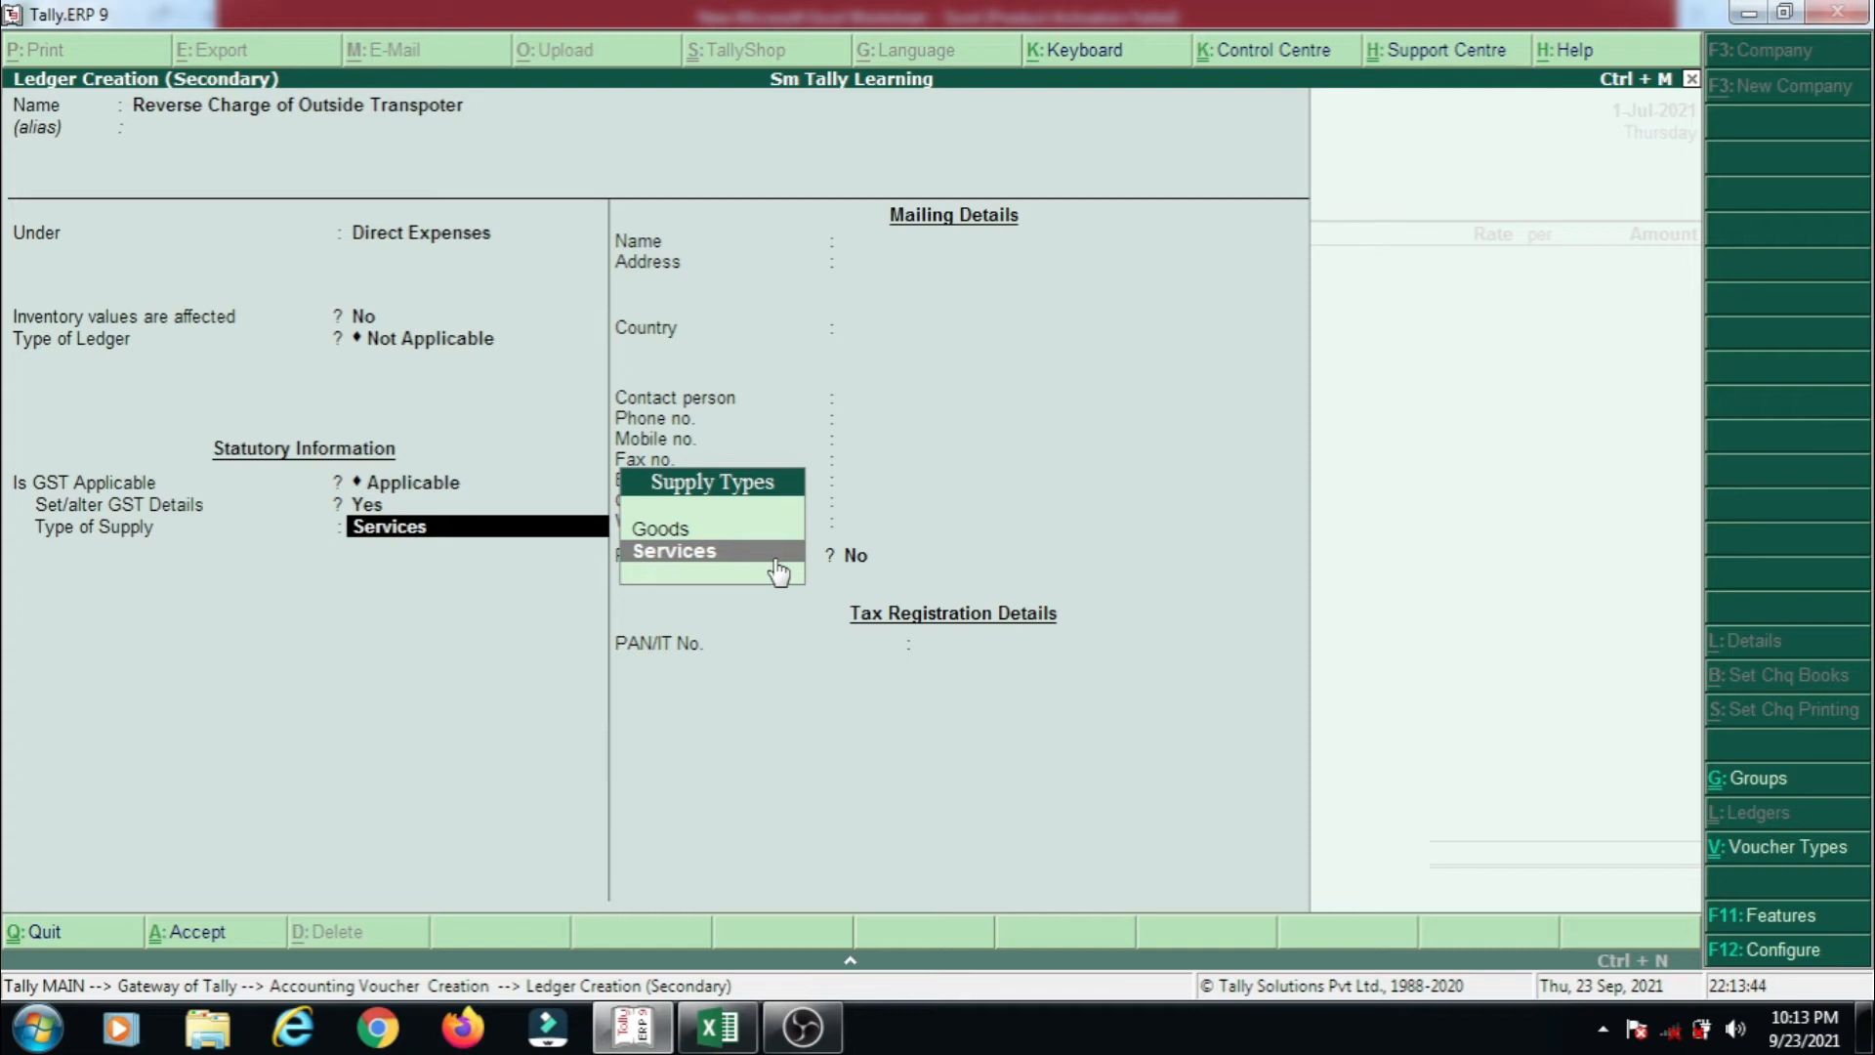
- Keep Services as the type of supply and save the expense ledger into the voucher's particulars
key("Return")
key("Return")
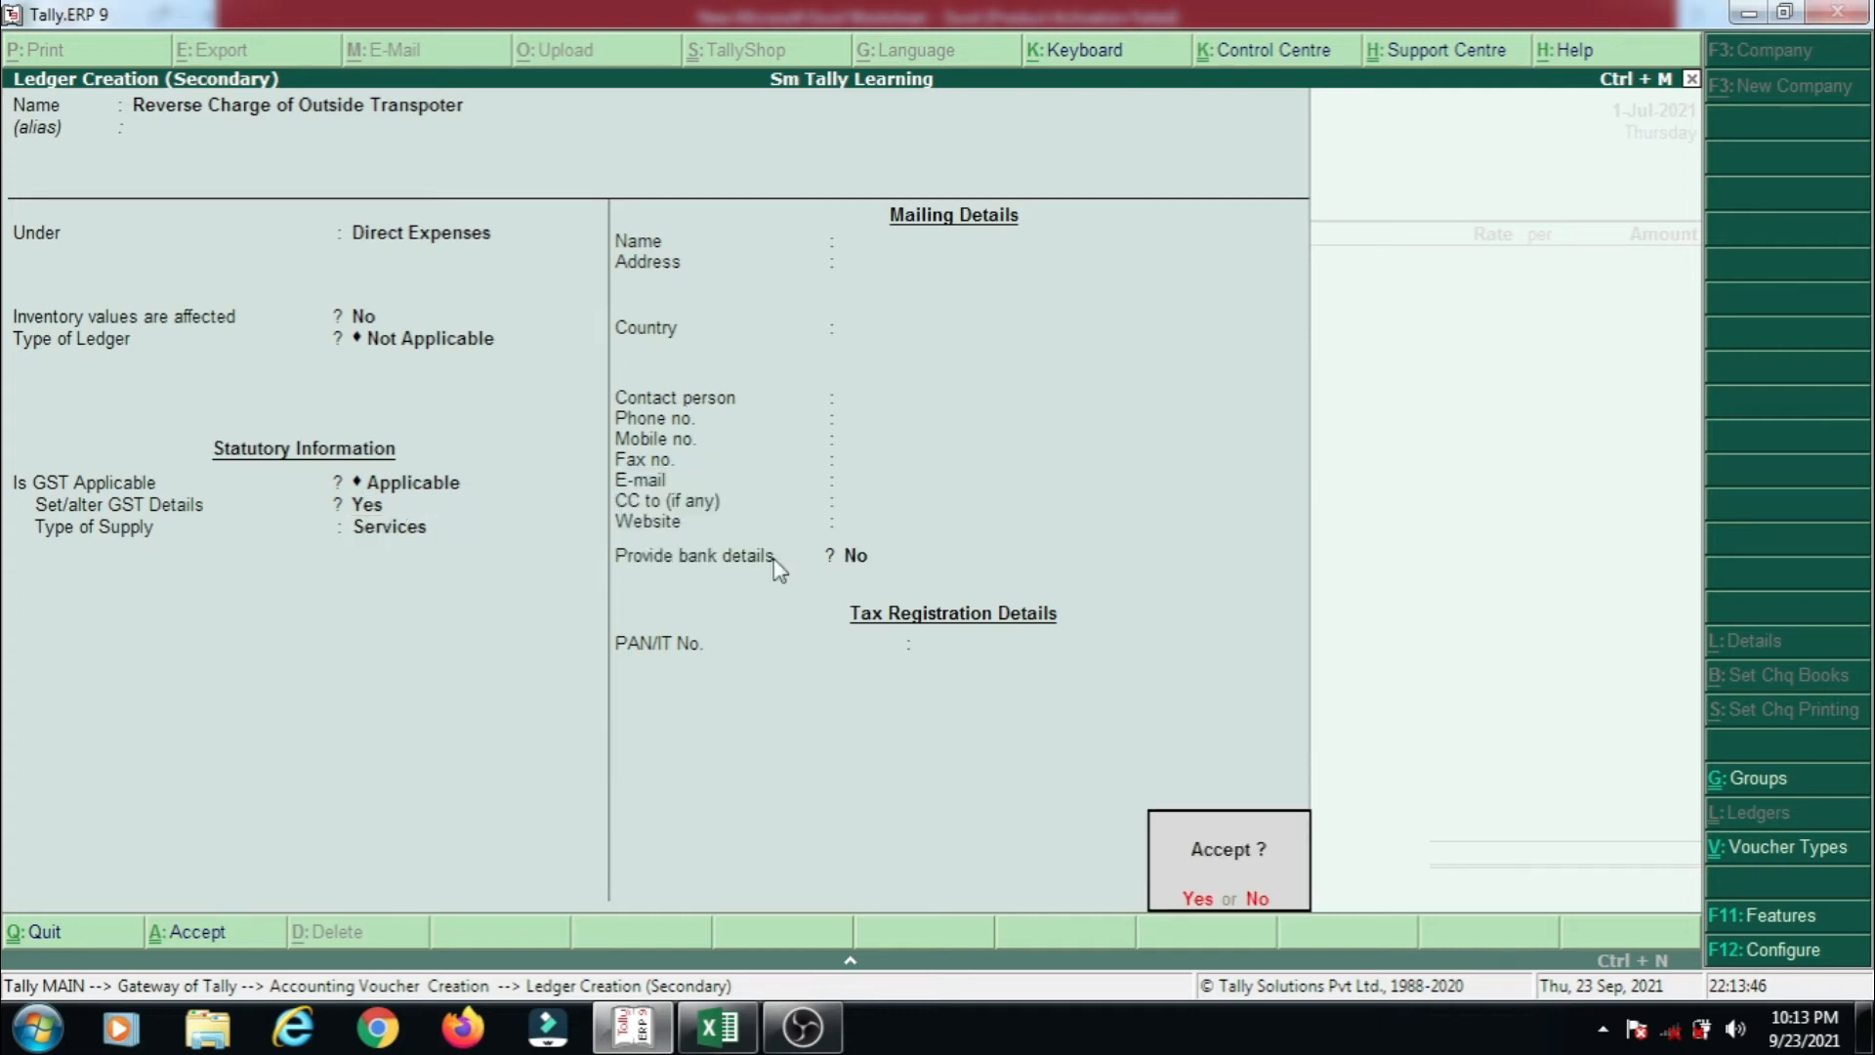
key("Return")
key("Return")
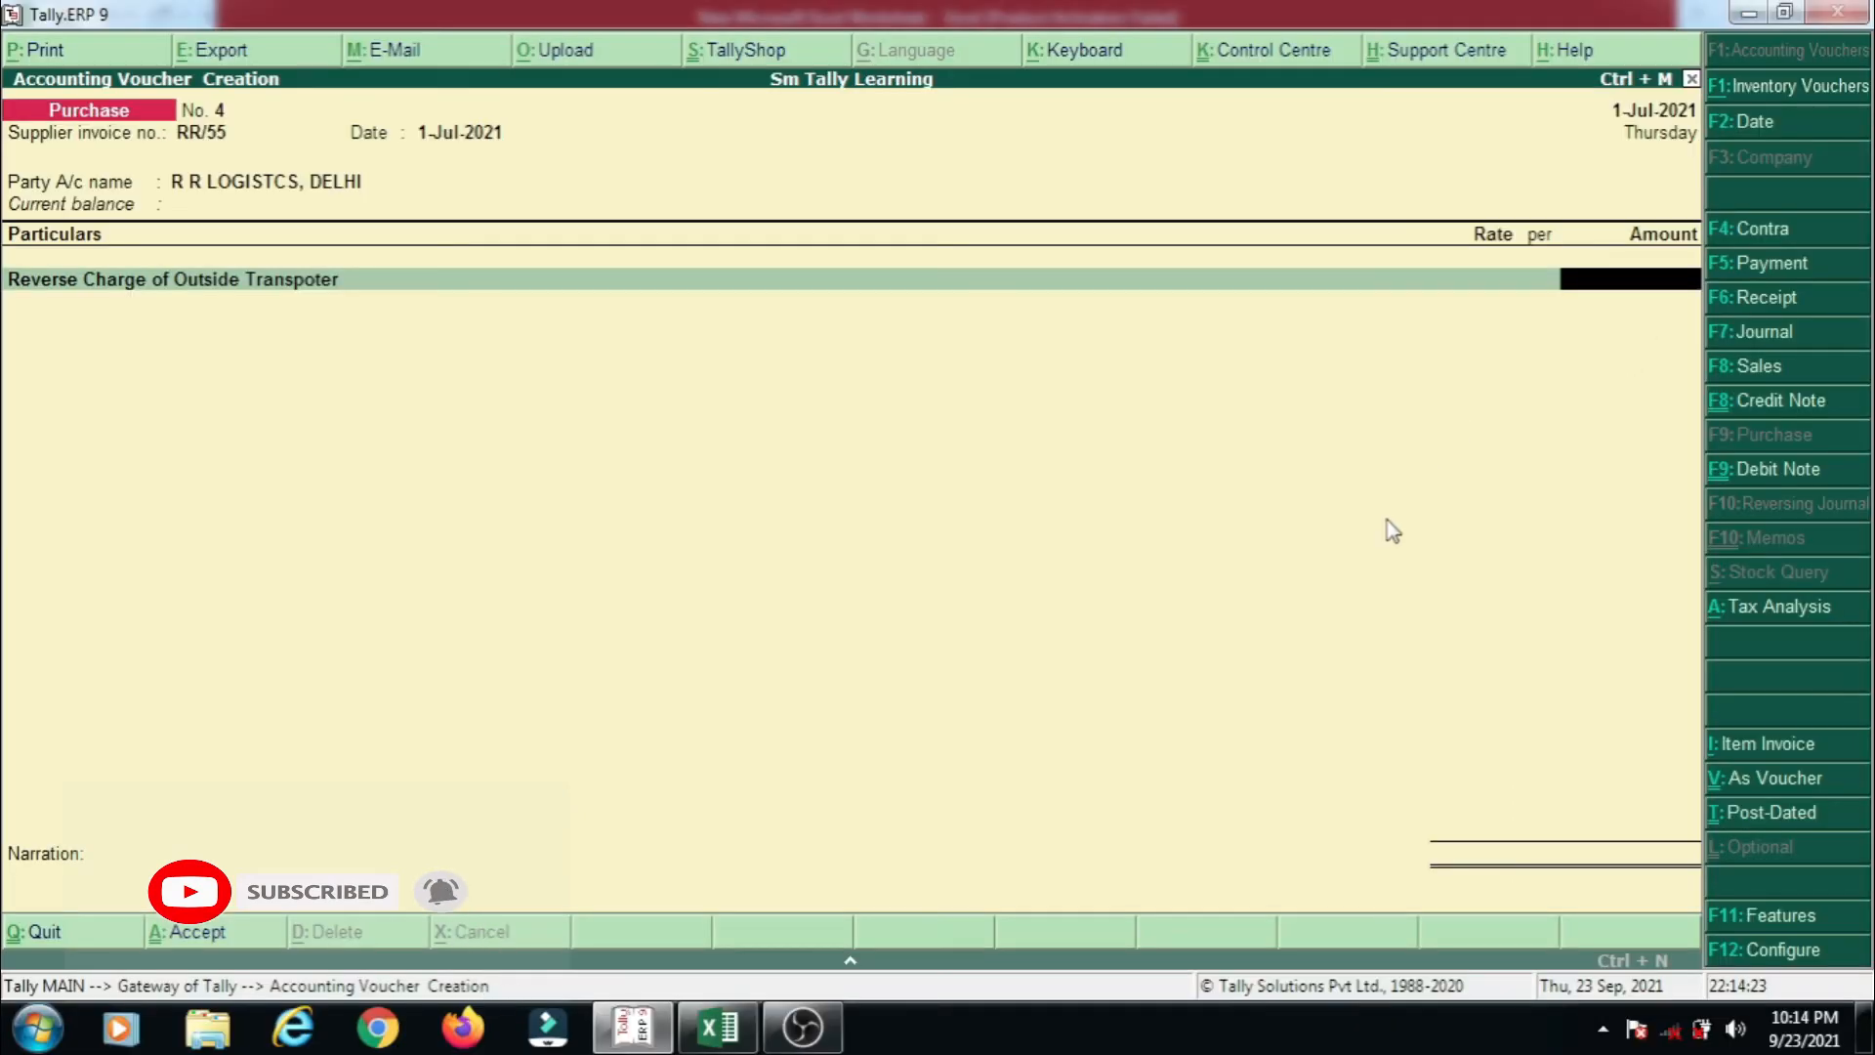
- Check the R R LOGISTIC invoice value in Excel, enter 3900 as the transport expense amount, and save the purchase voucher without a narration
left_click(718, 1026)
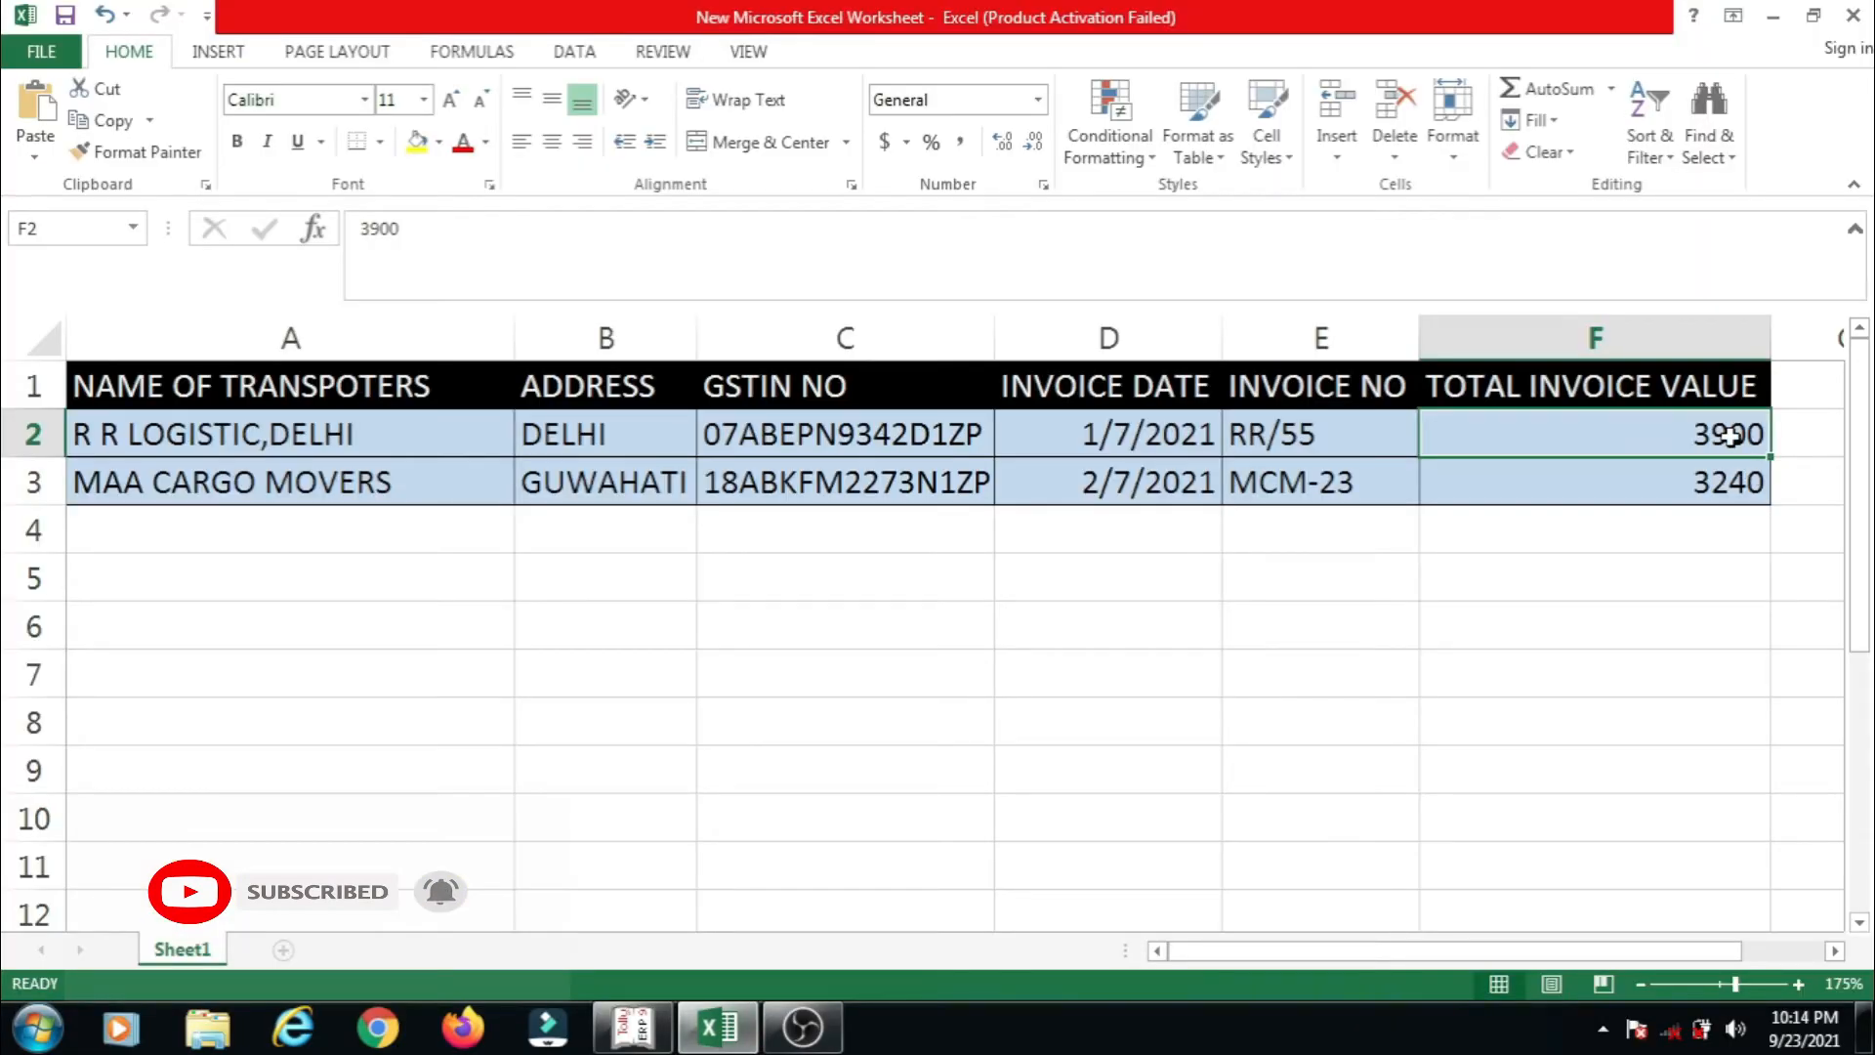
key("alt+Tab")
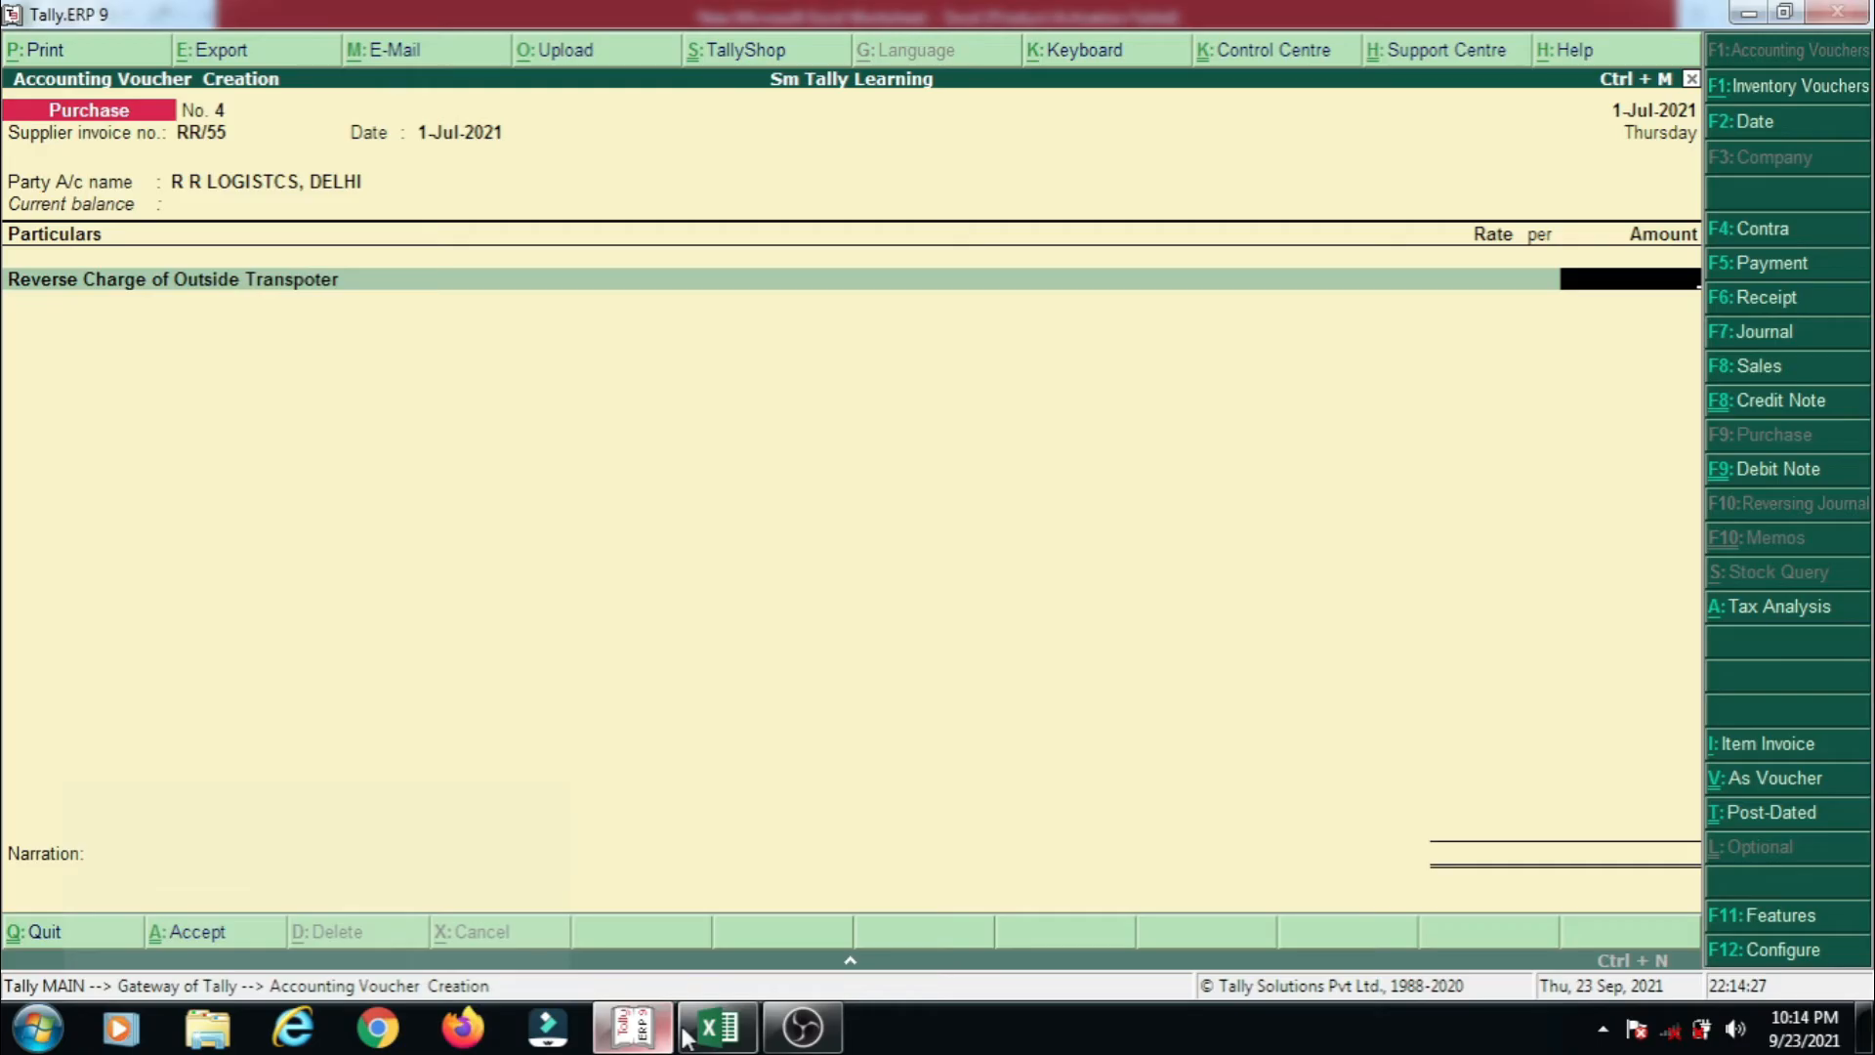
type("3,900")
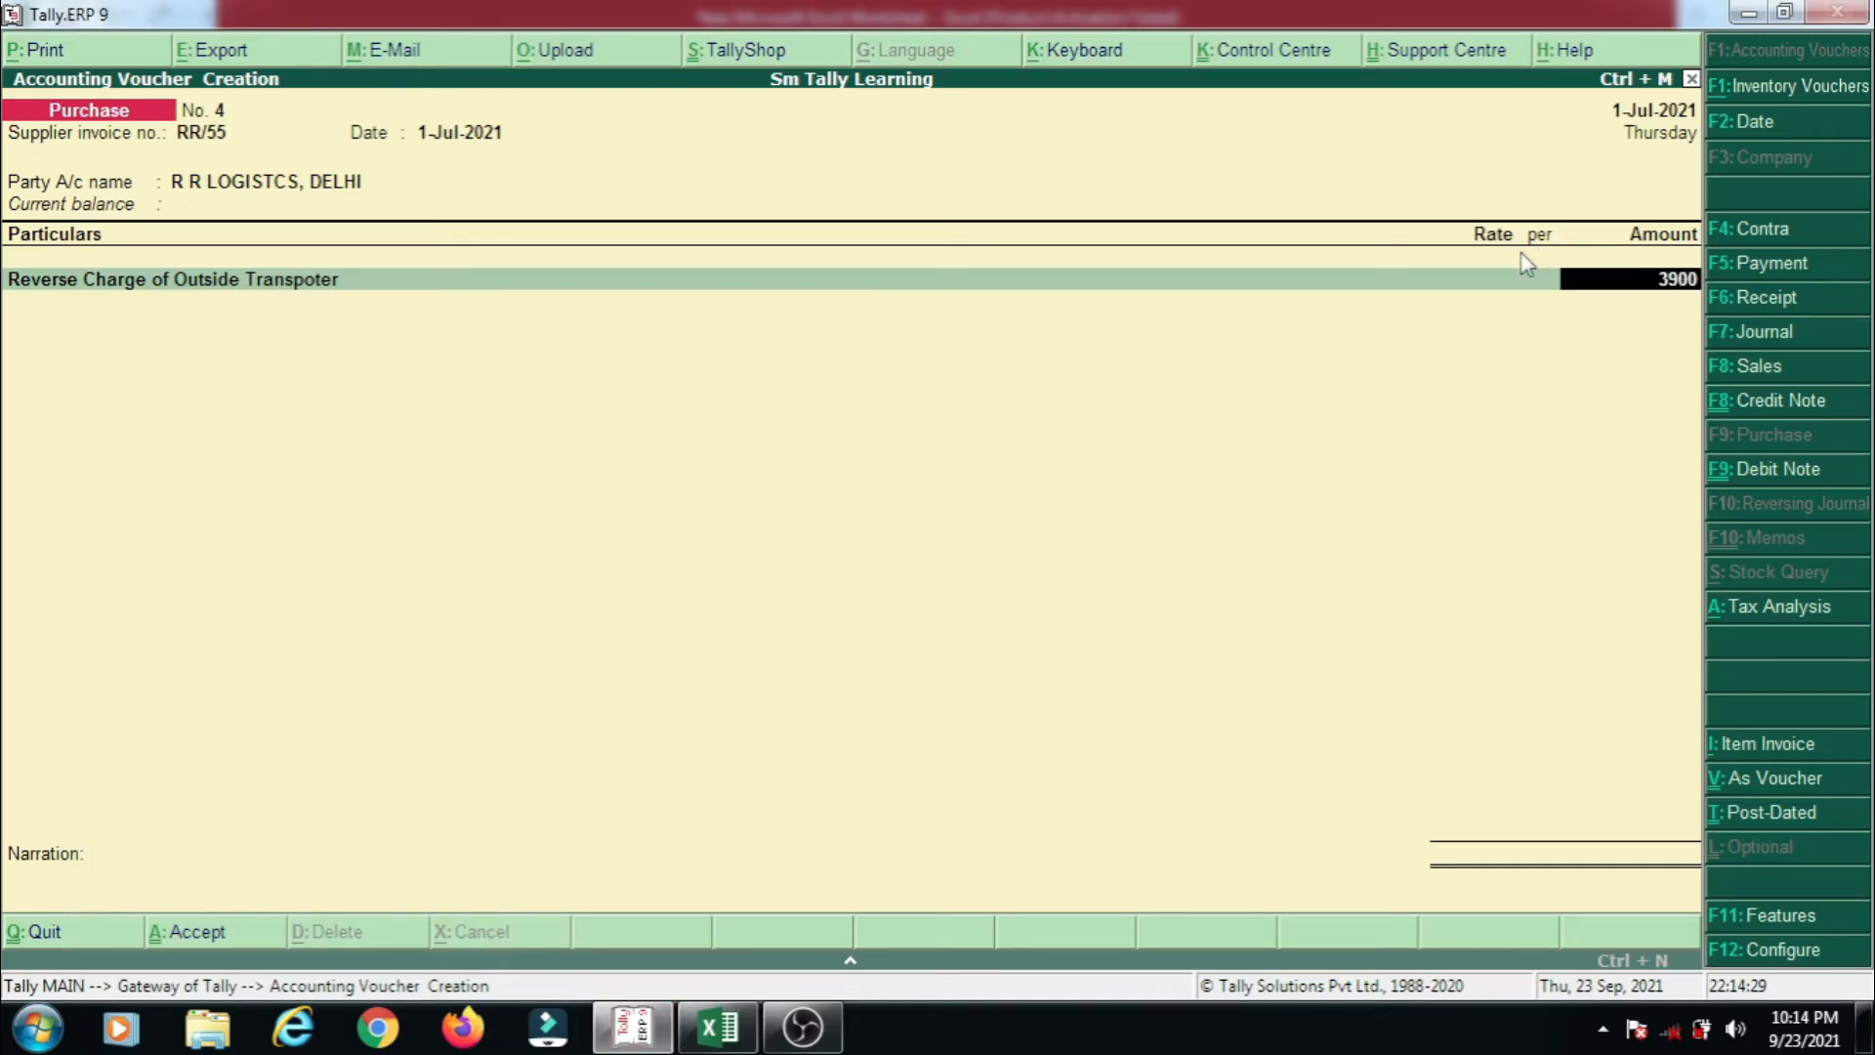
key("Return")
key("Return")
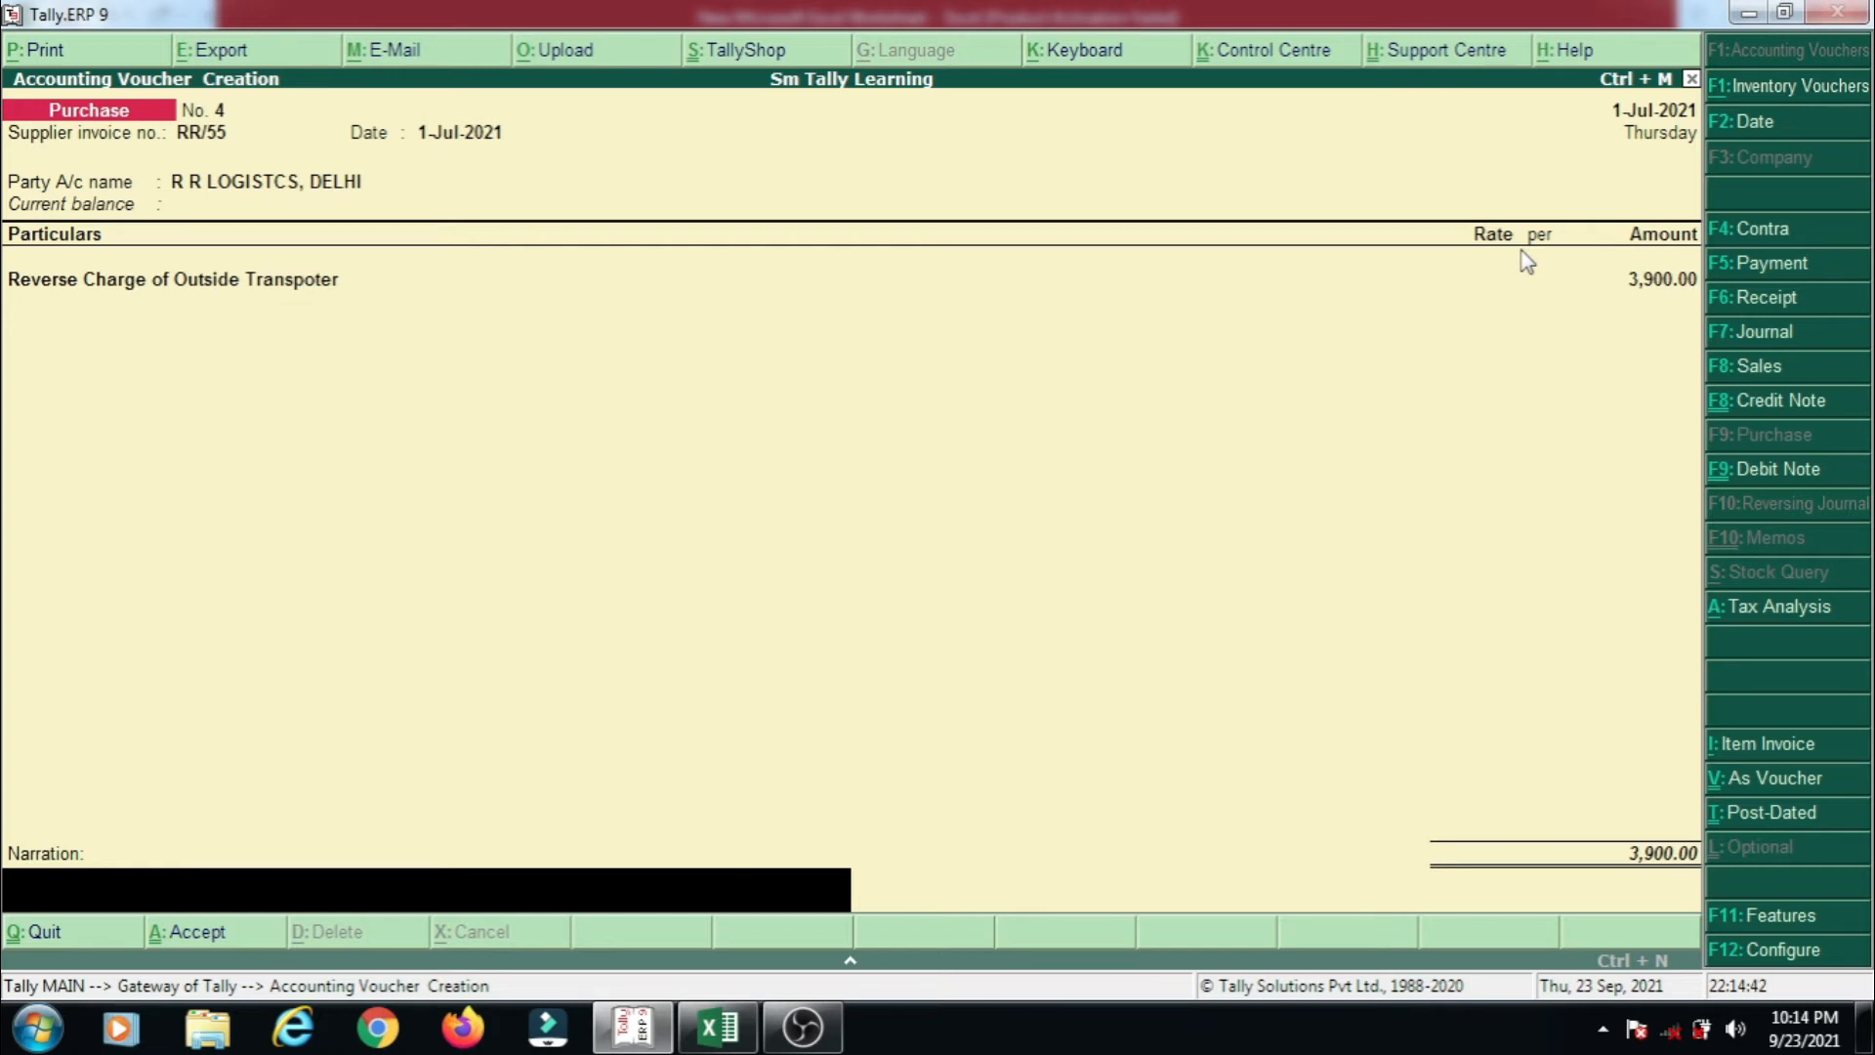
key("Return")
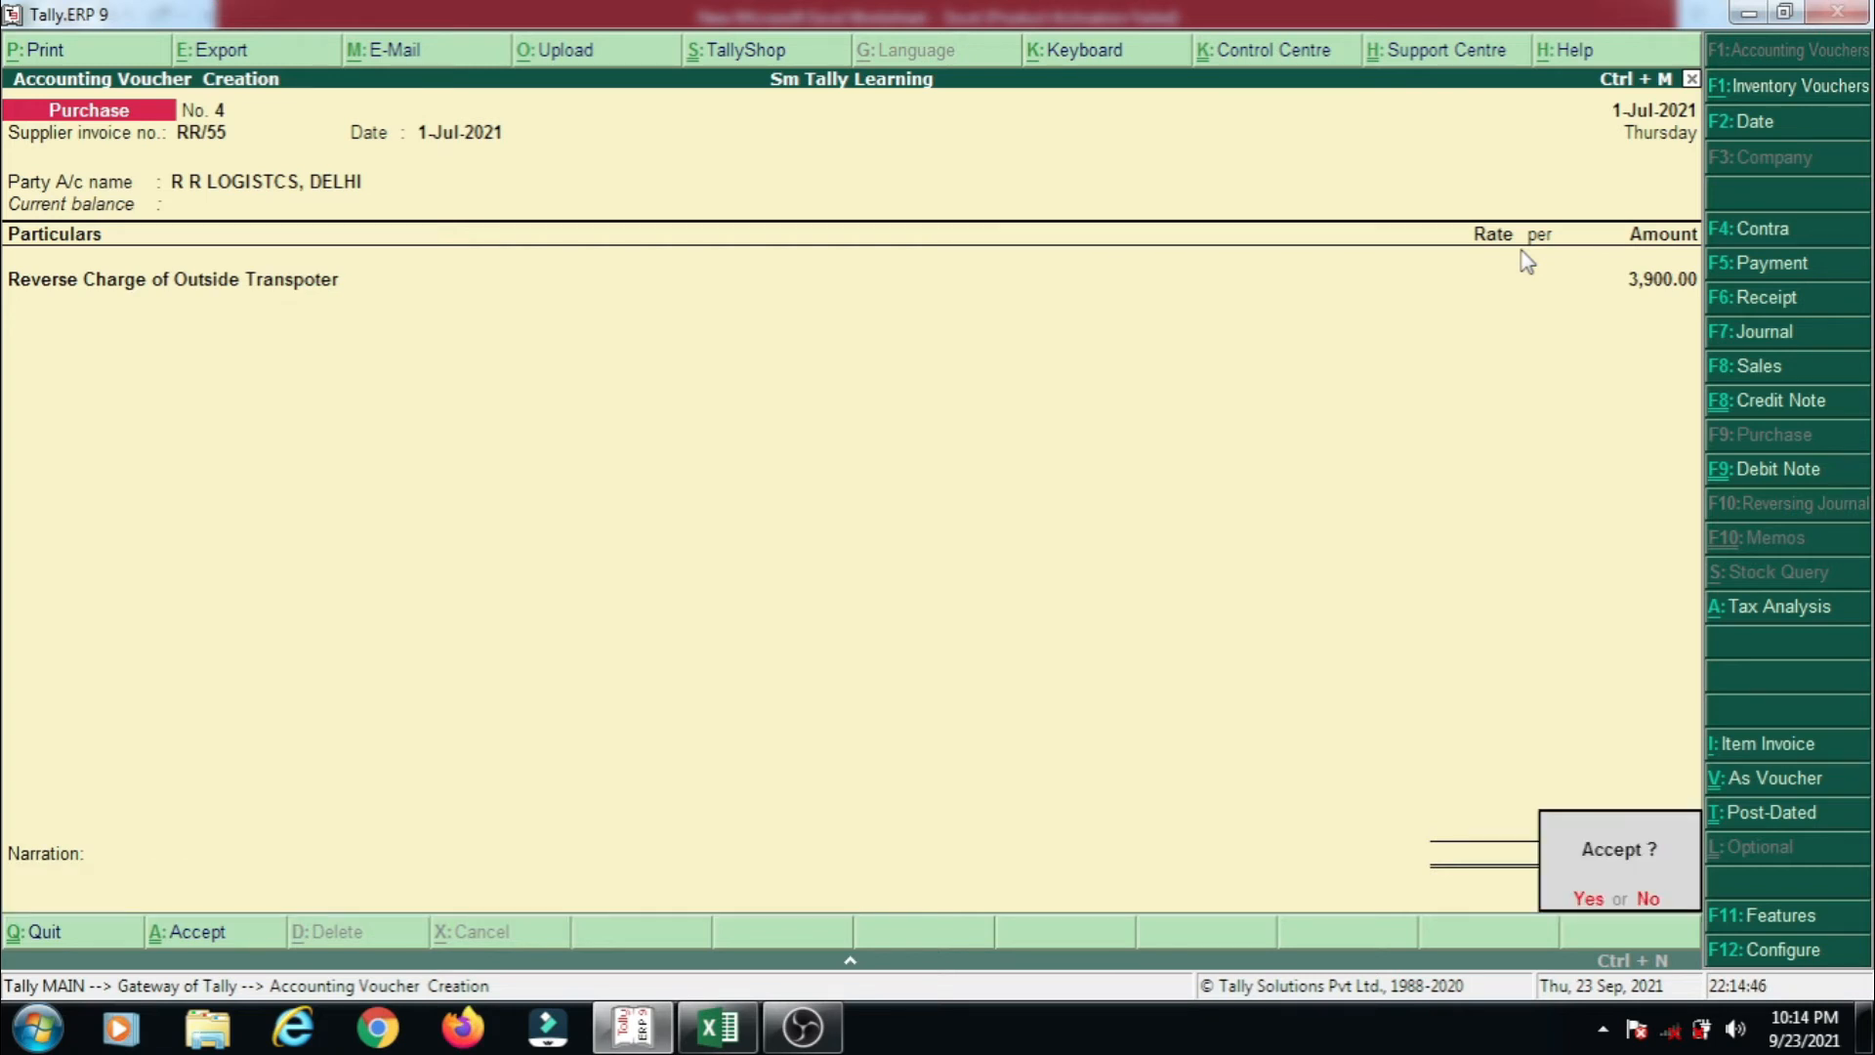
key("Return")
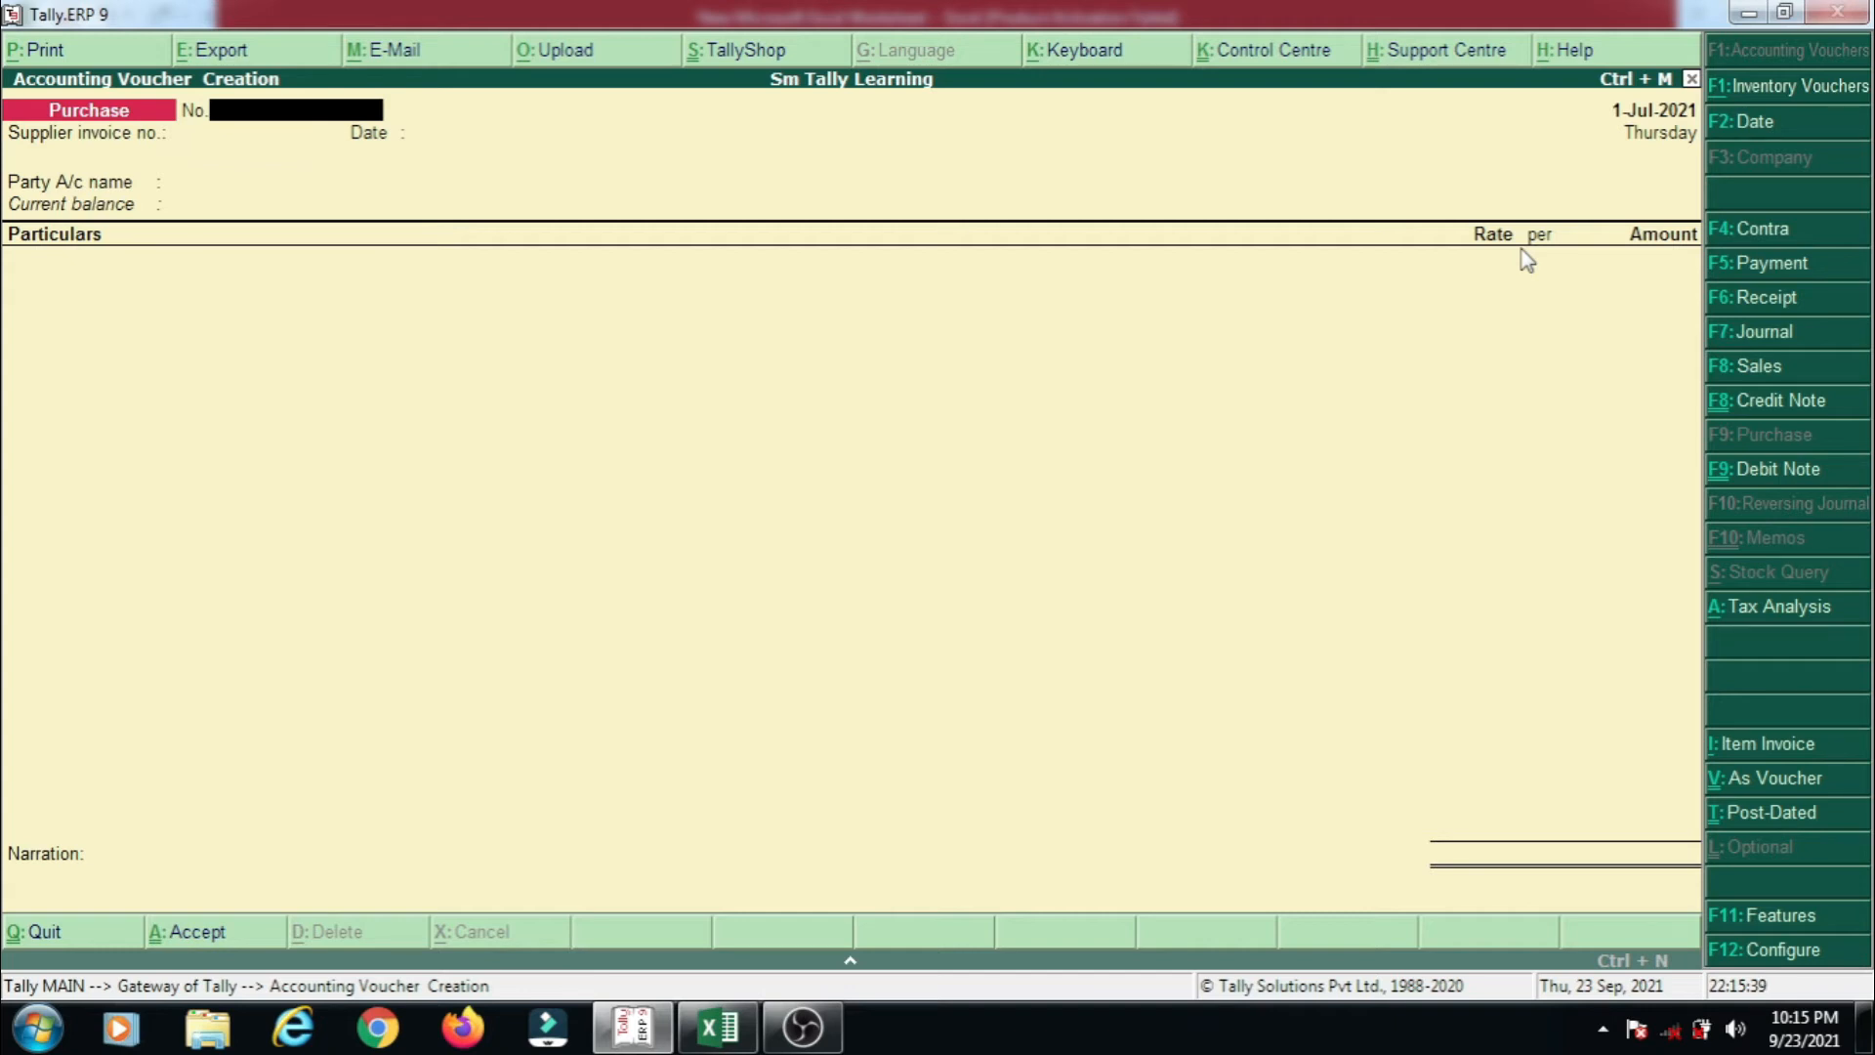
- Reopen the saved RR/55 purchase voucher and examine its detailed GST tax analysis
key("Page_Up")
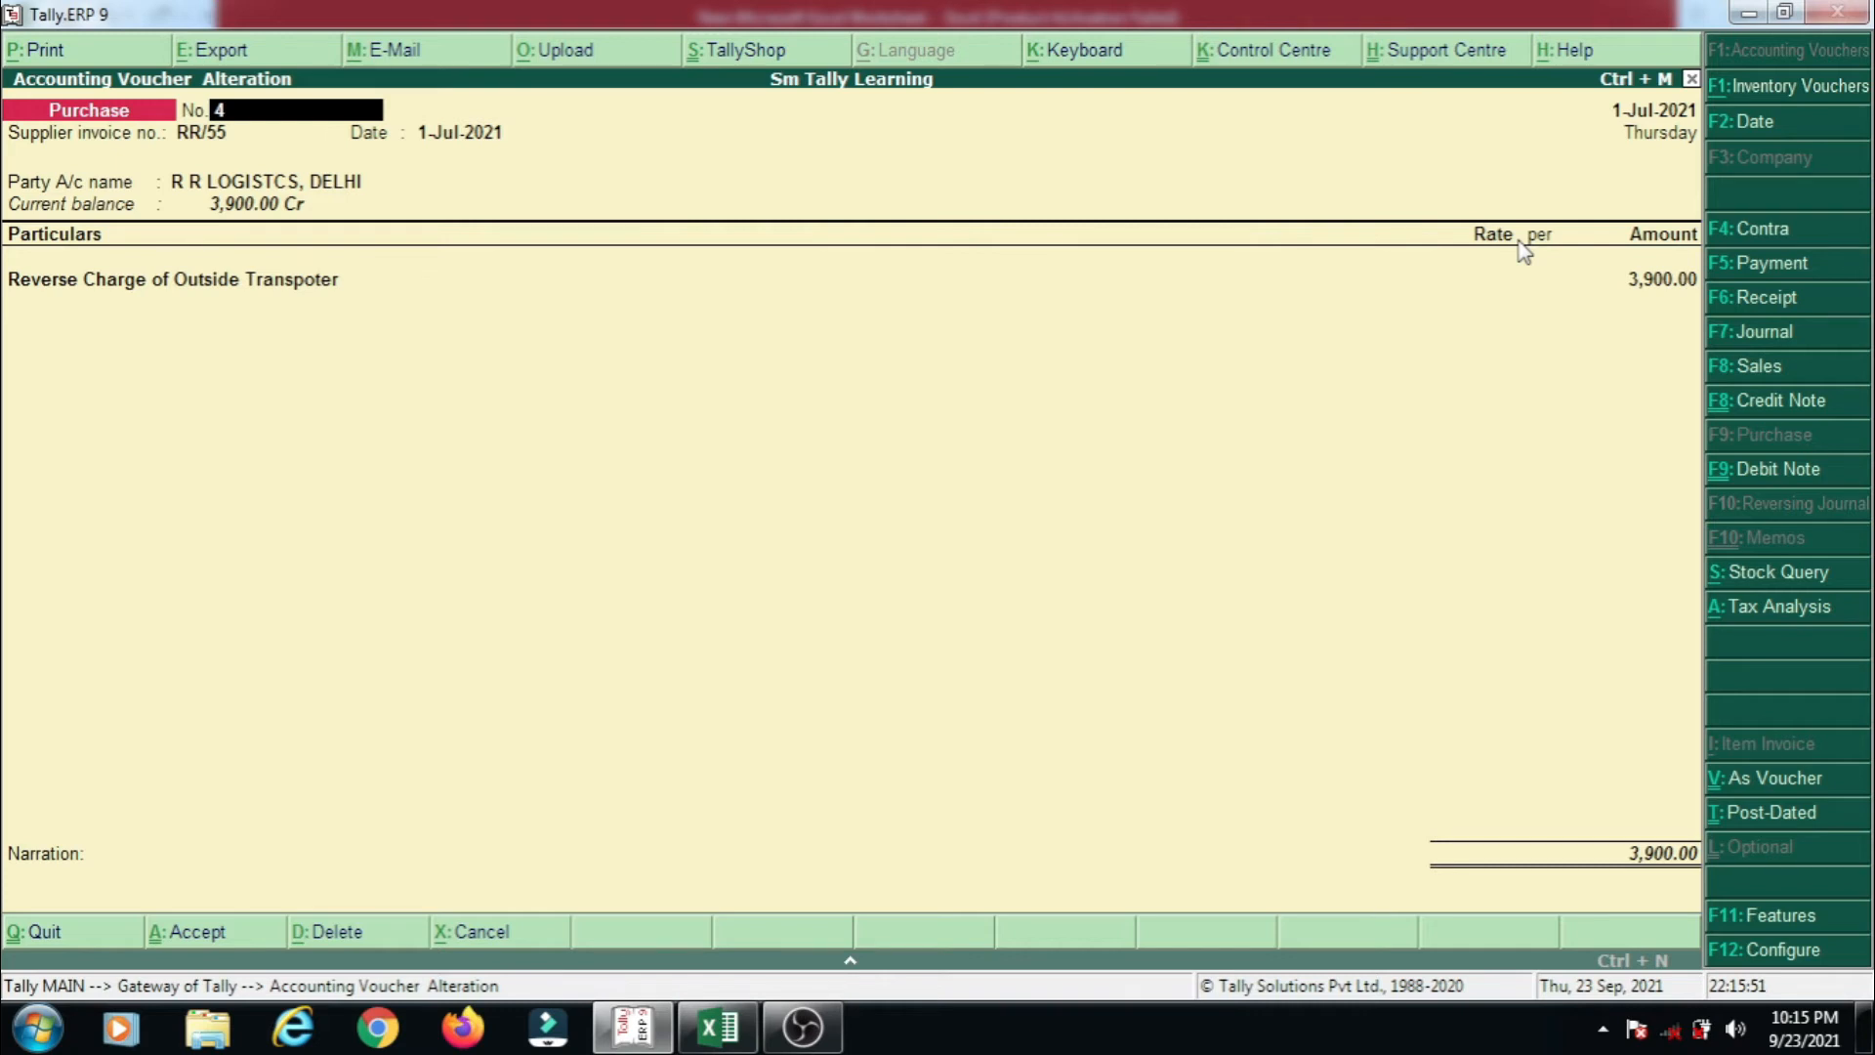
key("alt+a")
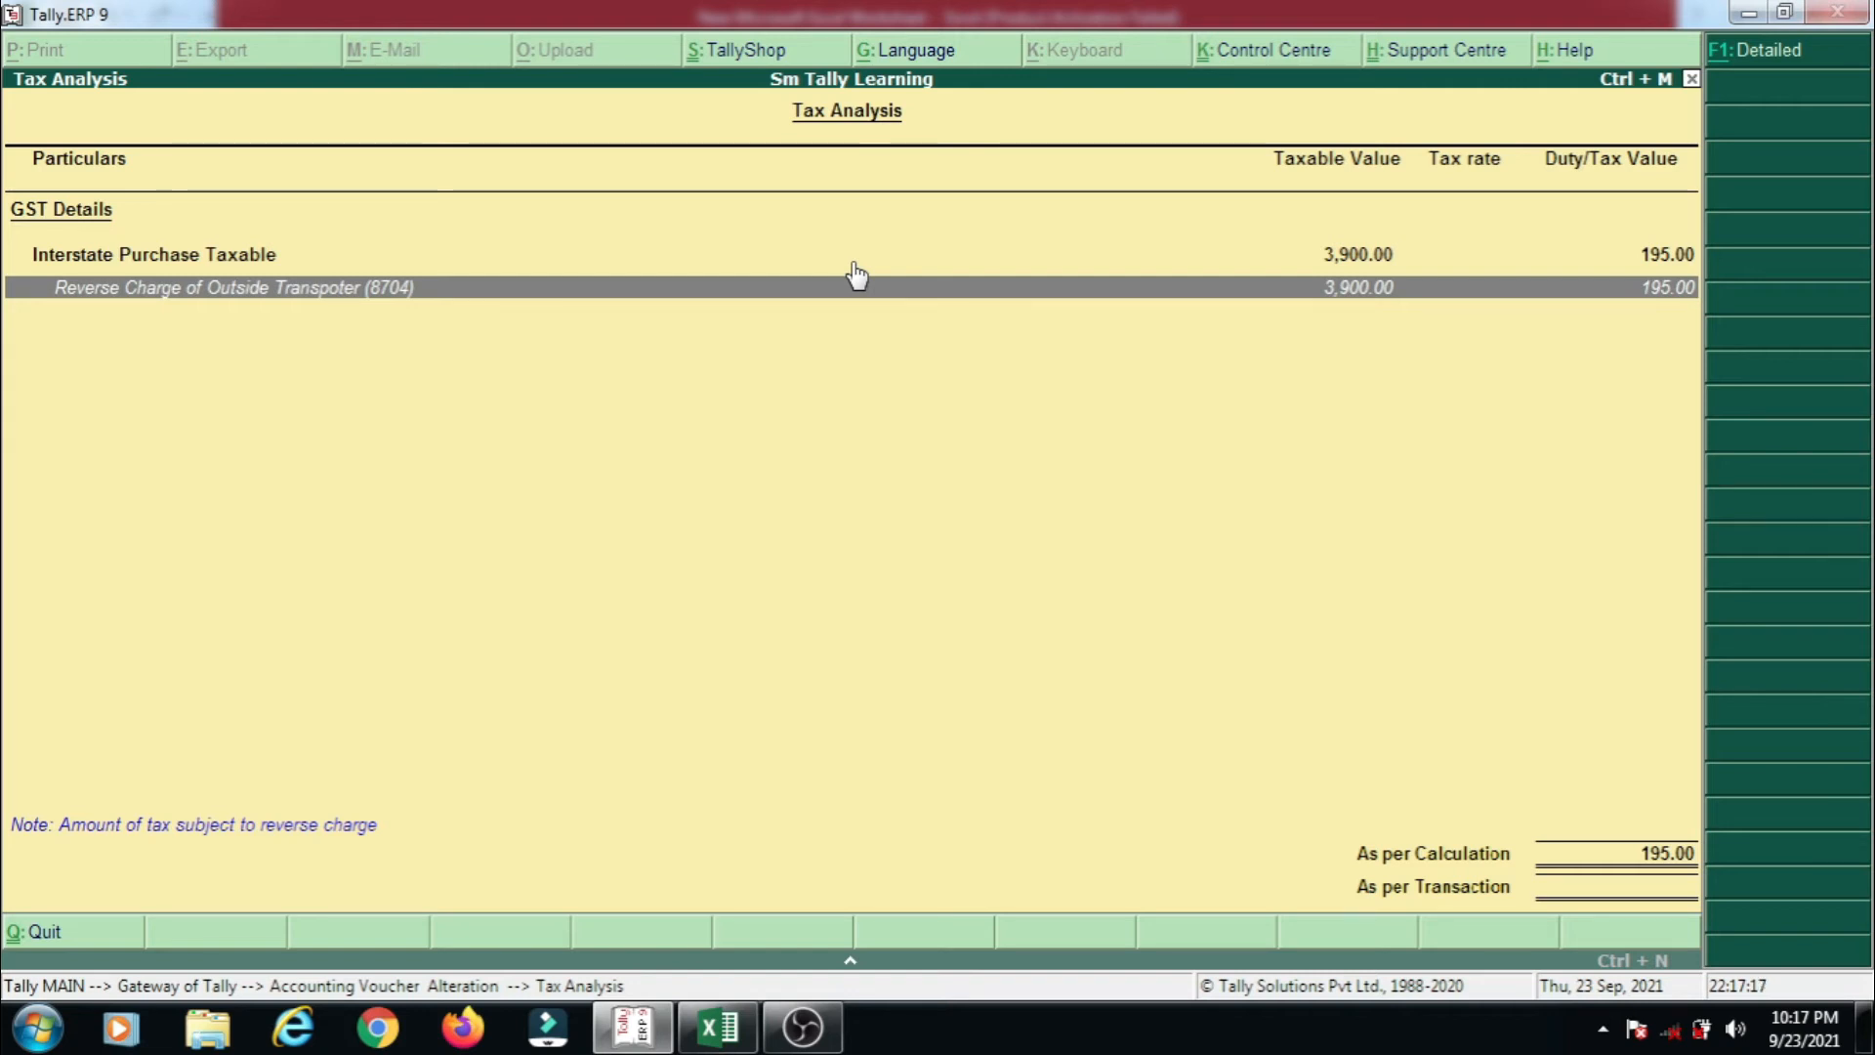
key("alt+F1")
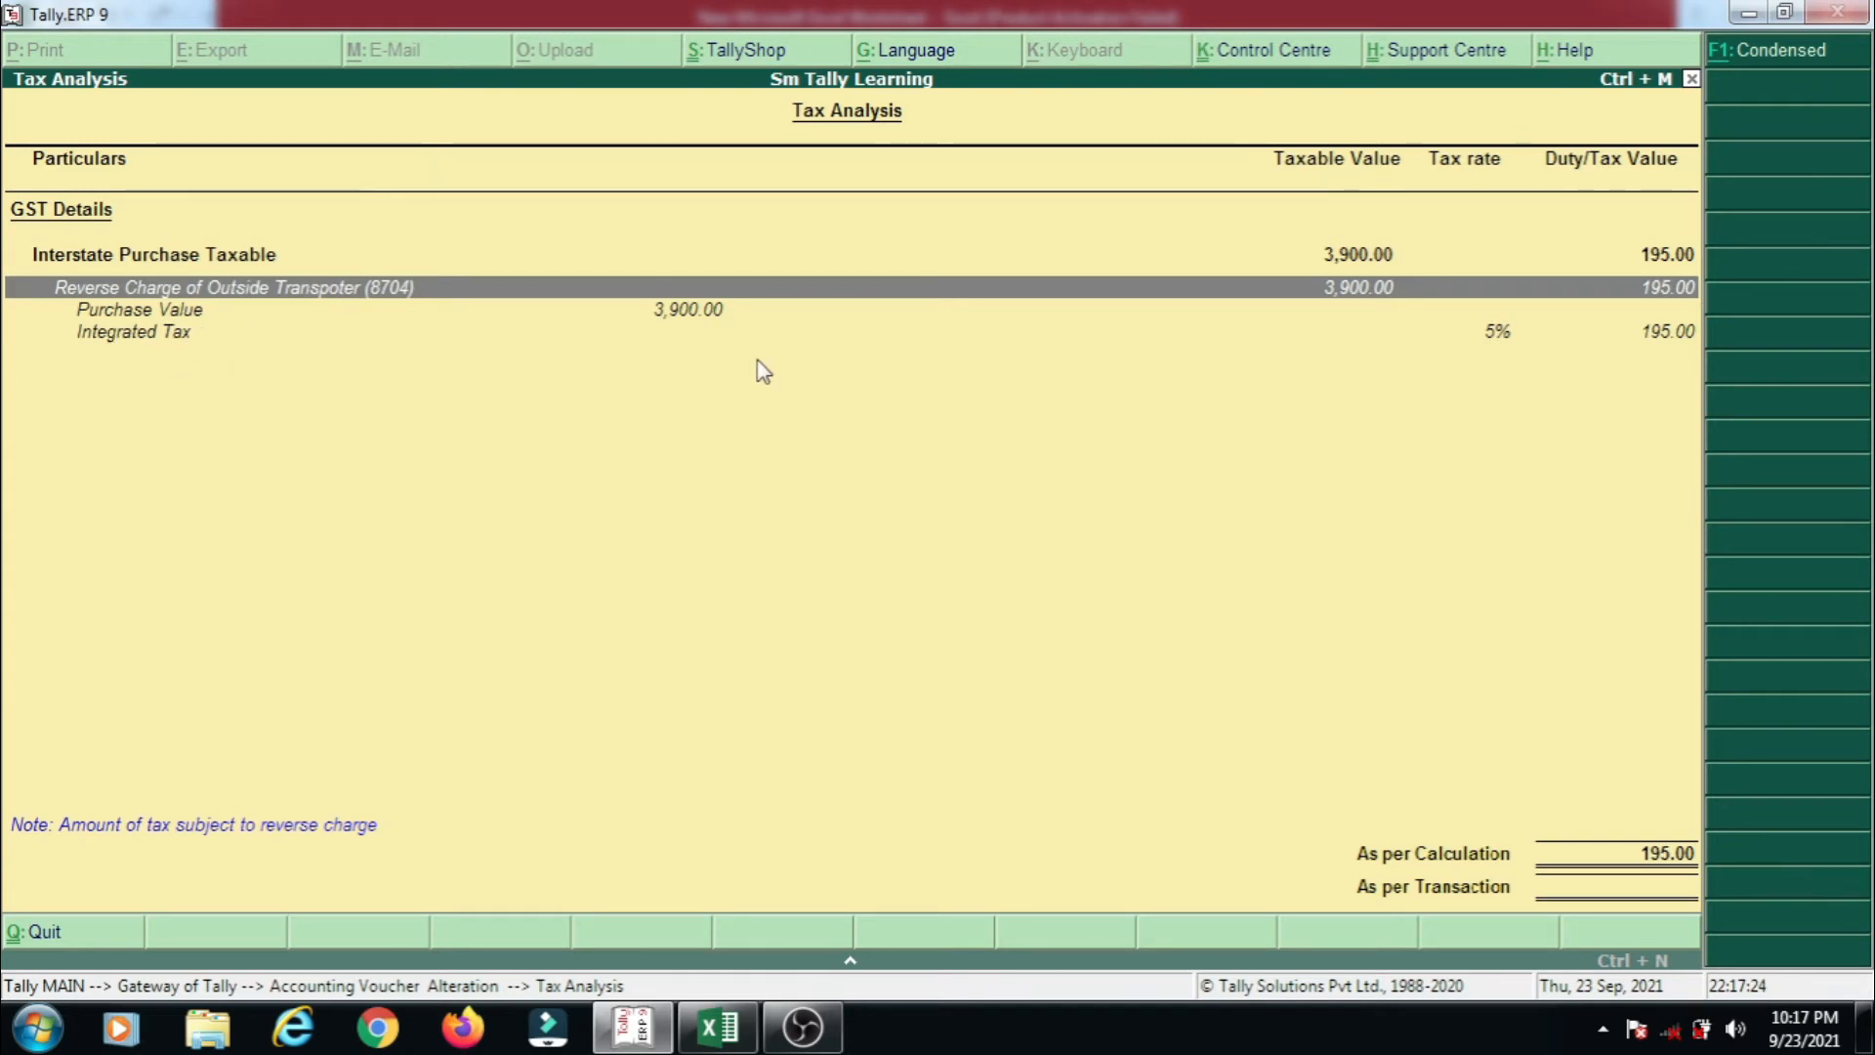
key("Down")
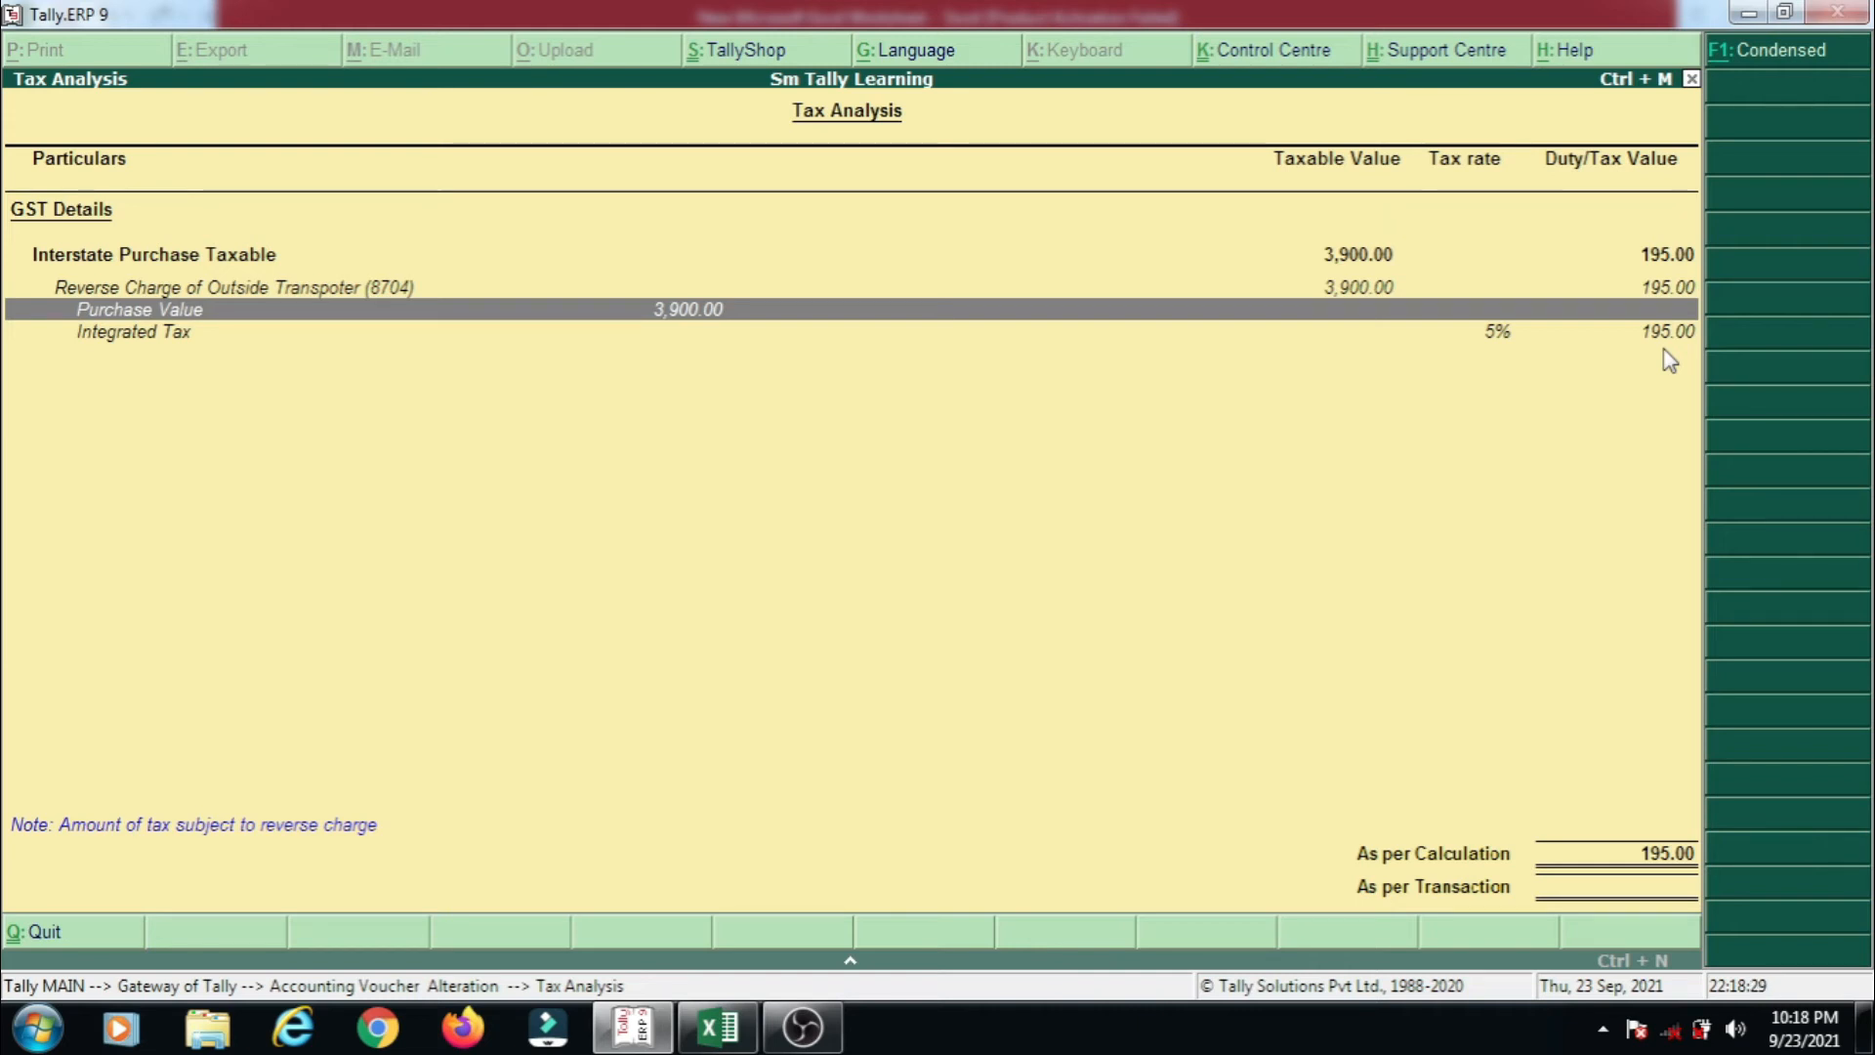
key("Escape")
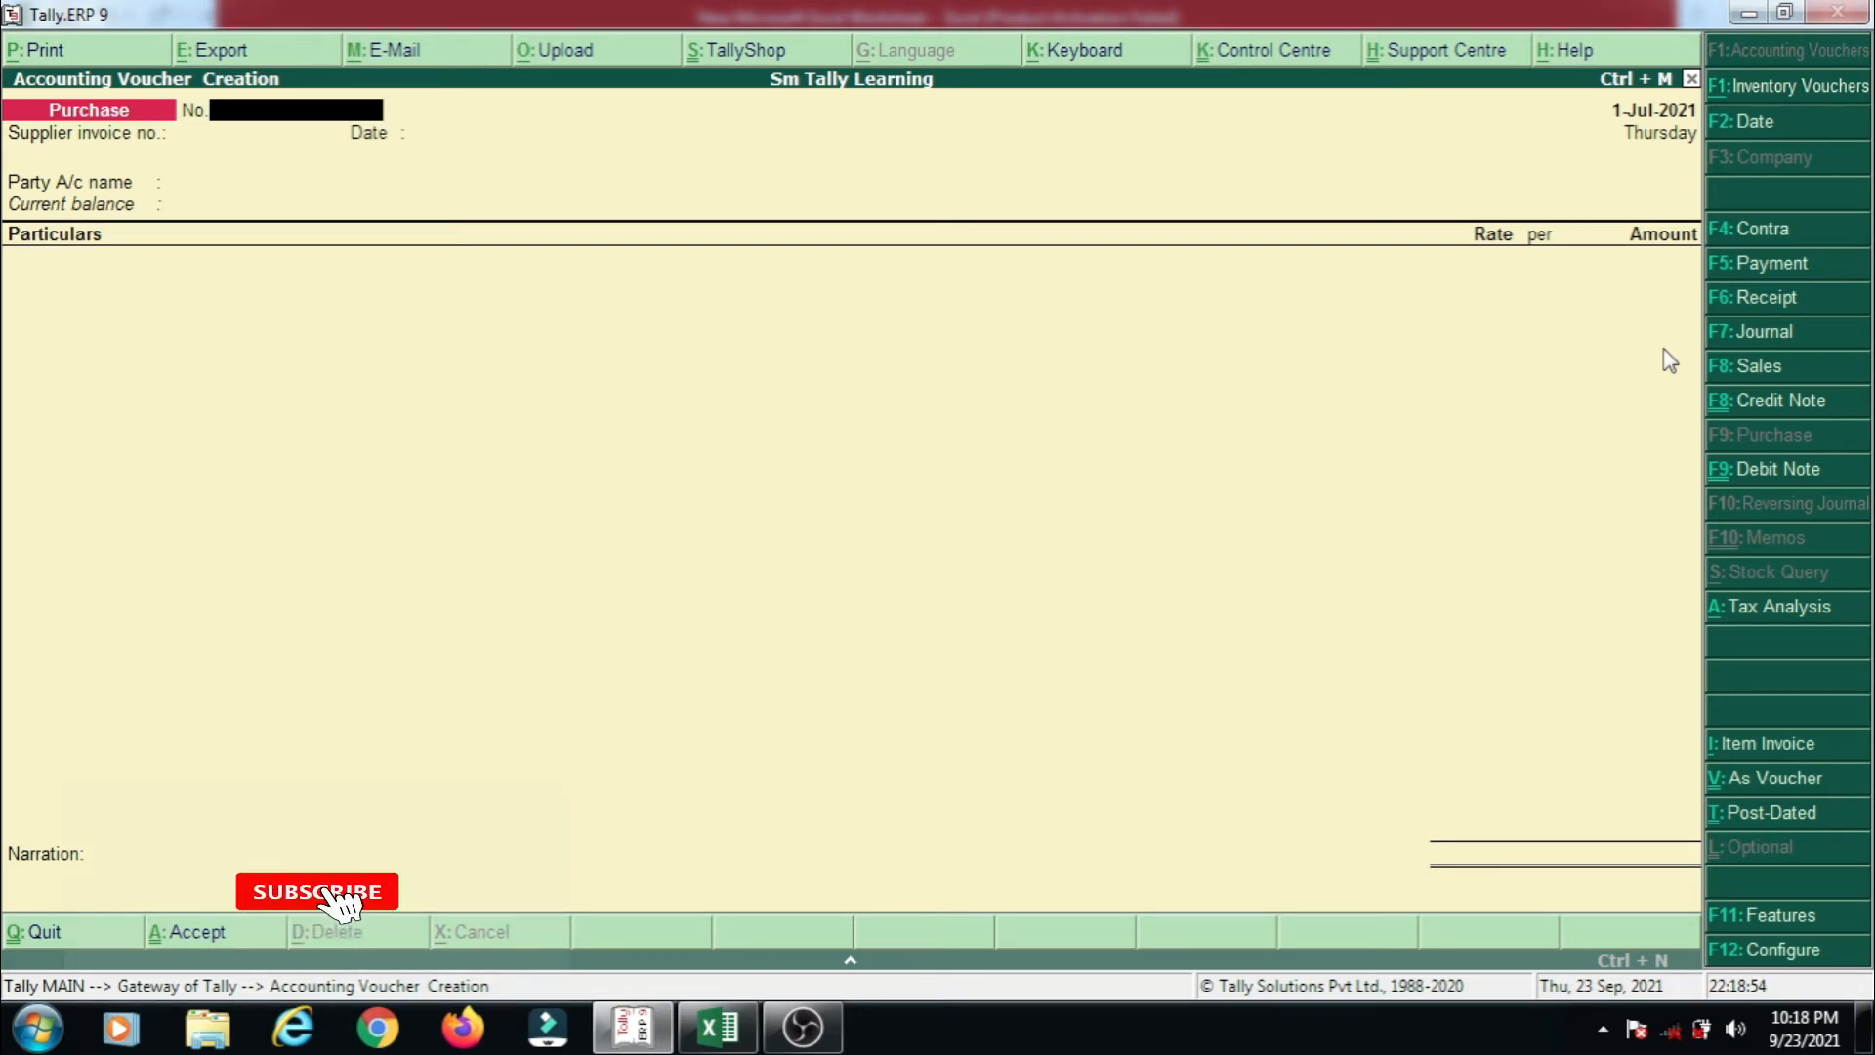
- Look up the MAA CARGO MOVERS invoice date in Excel and date the new Tally purchase voucher 2-Jul-2021
key("Return")
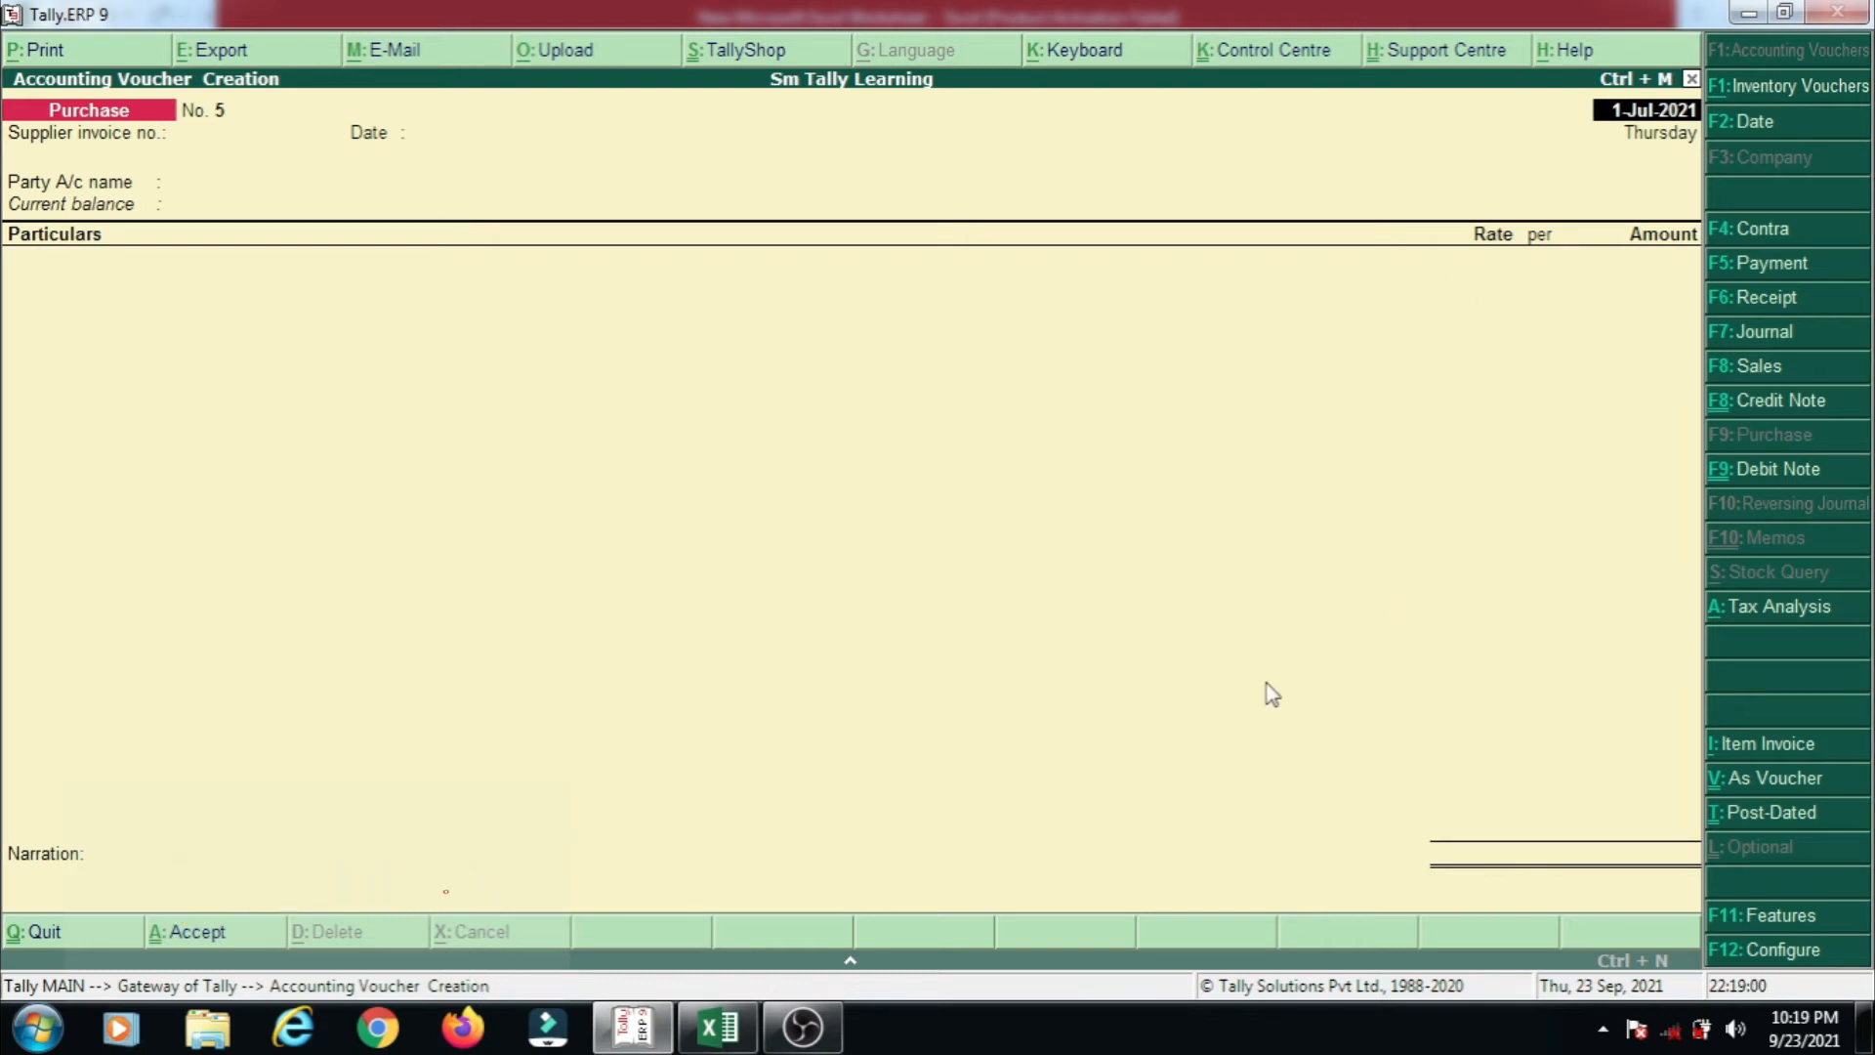
key("alt+Tab")
left_click(195, 483)
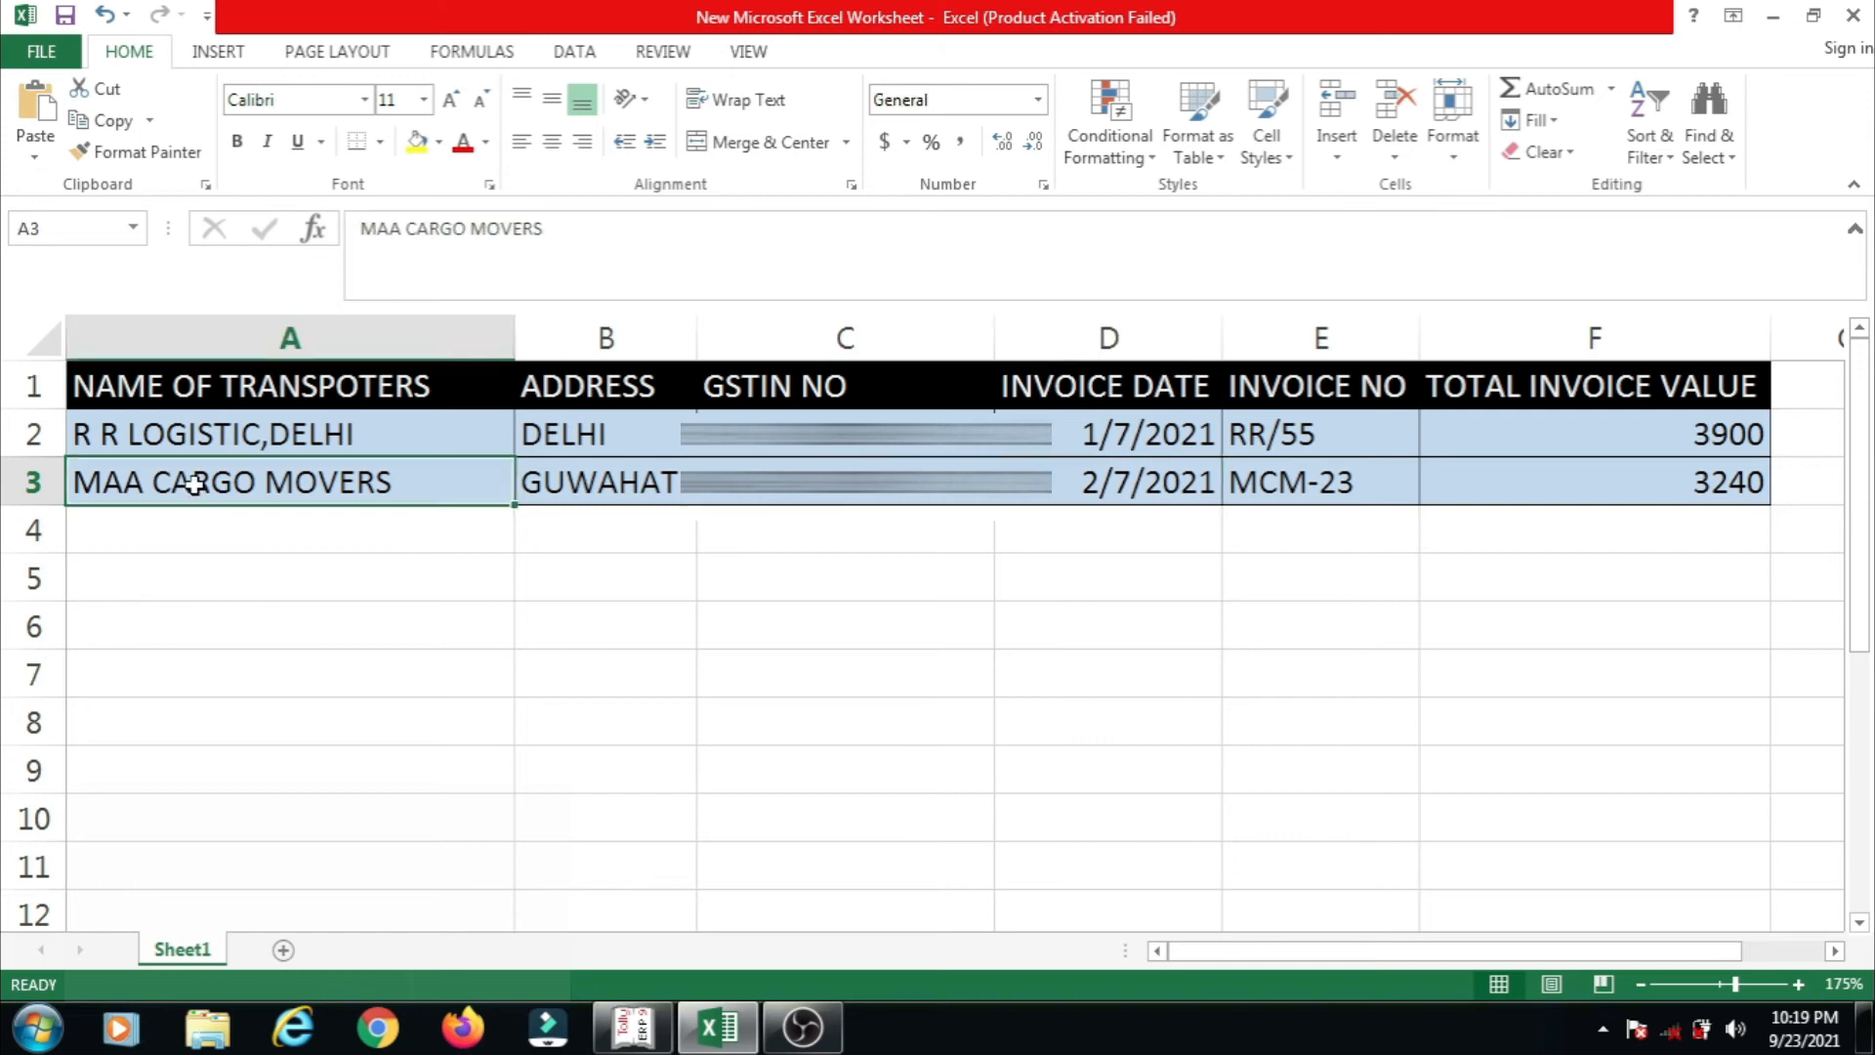
left_click(1073, 486)
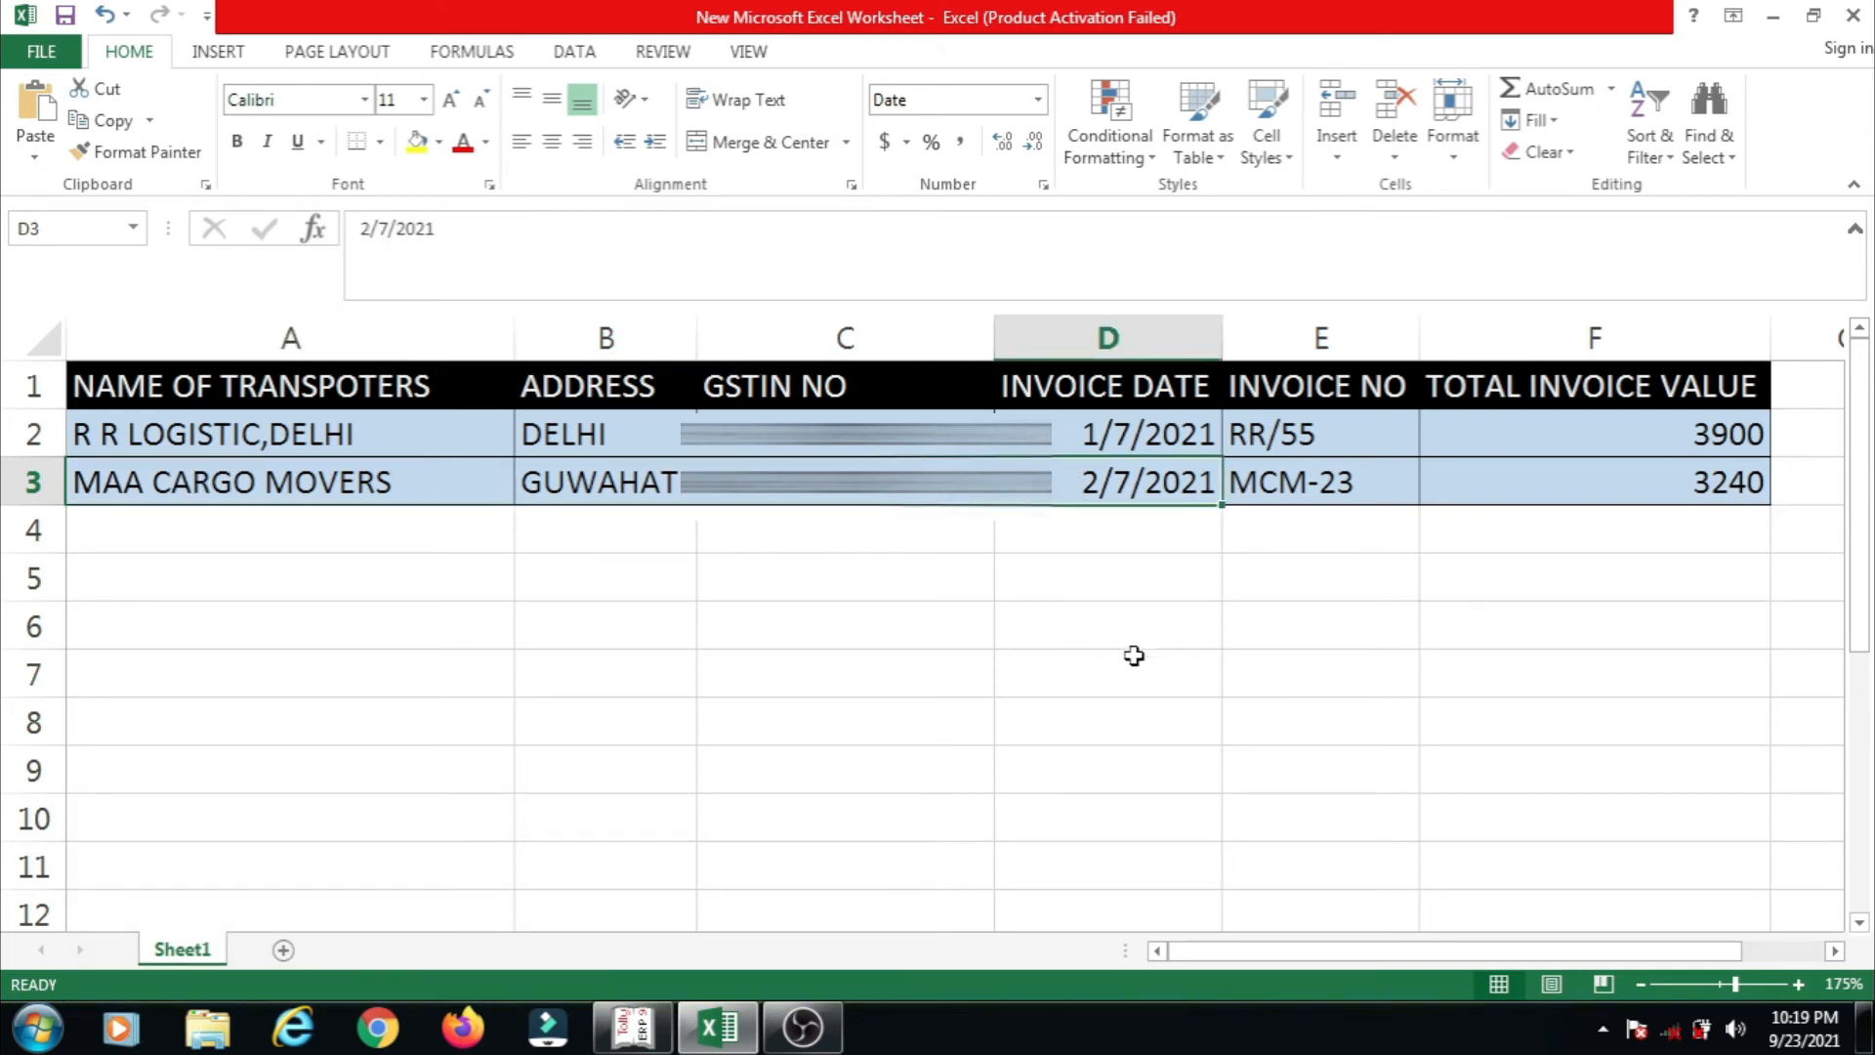
left_click(633, 1028)
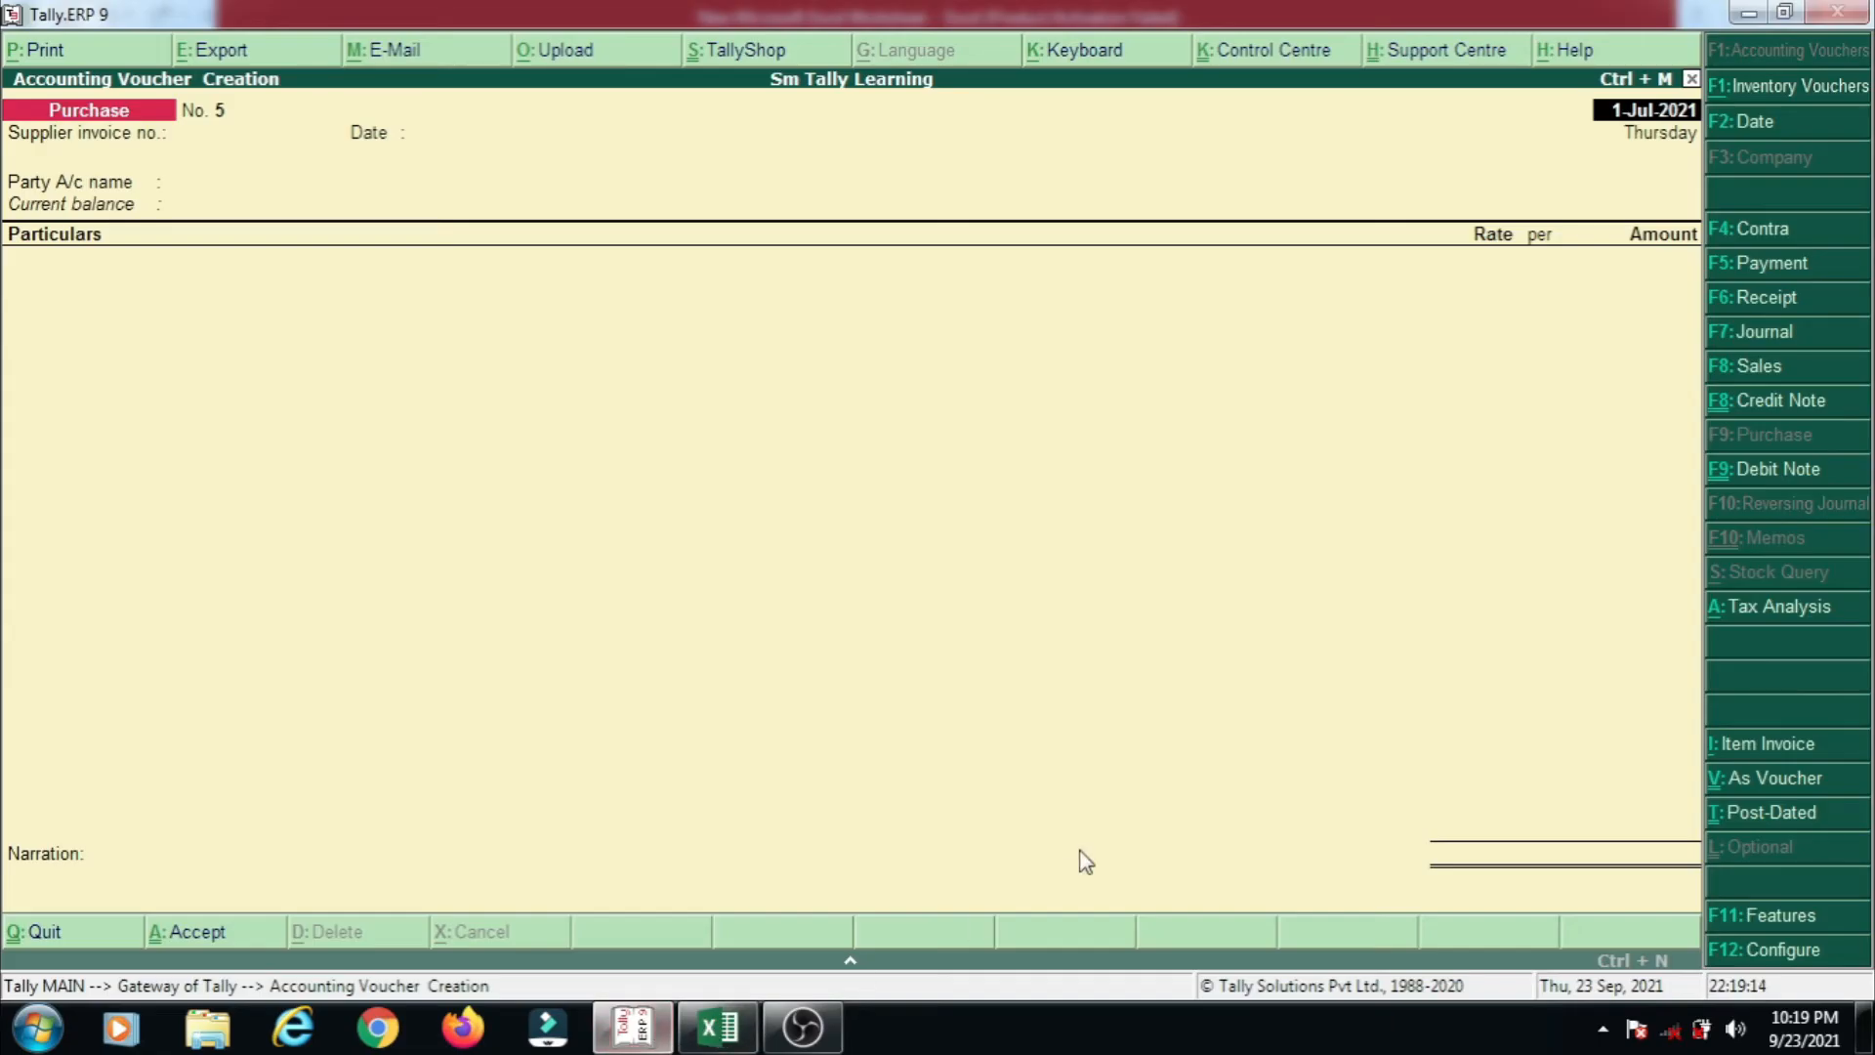
type("2.7.21")
key("Return")
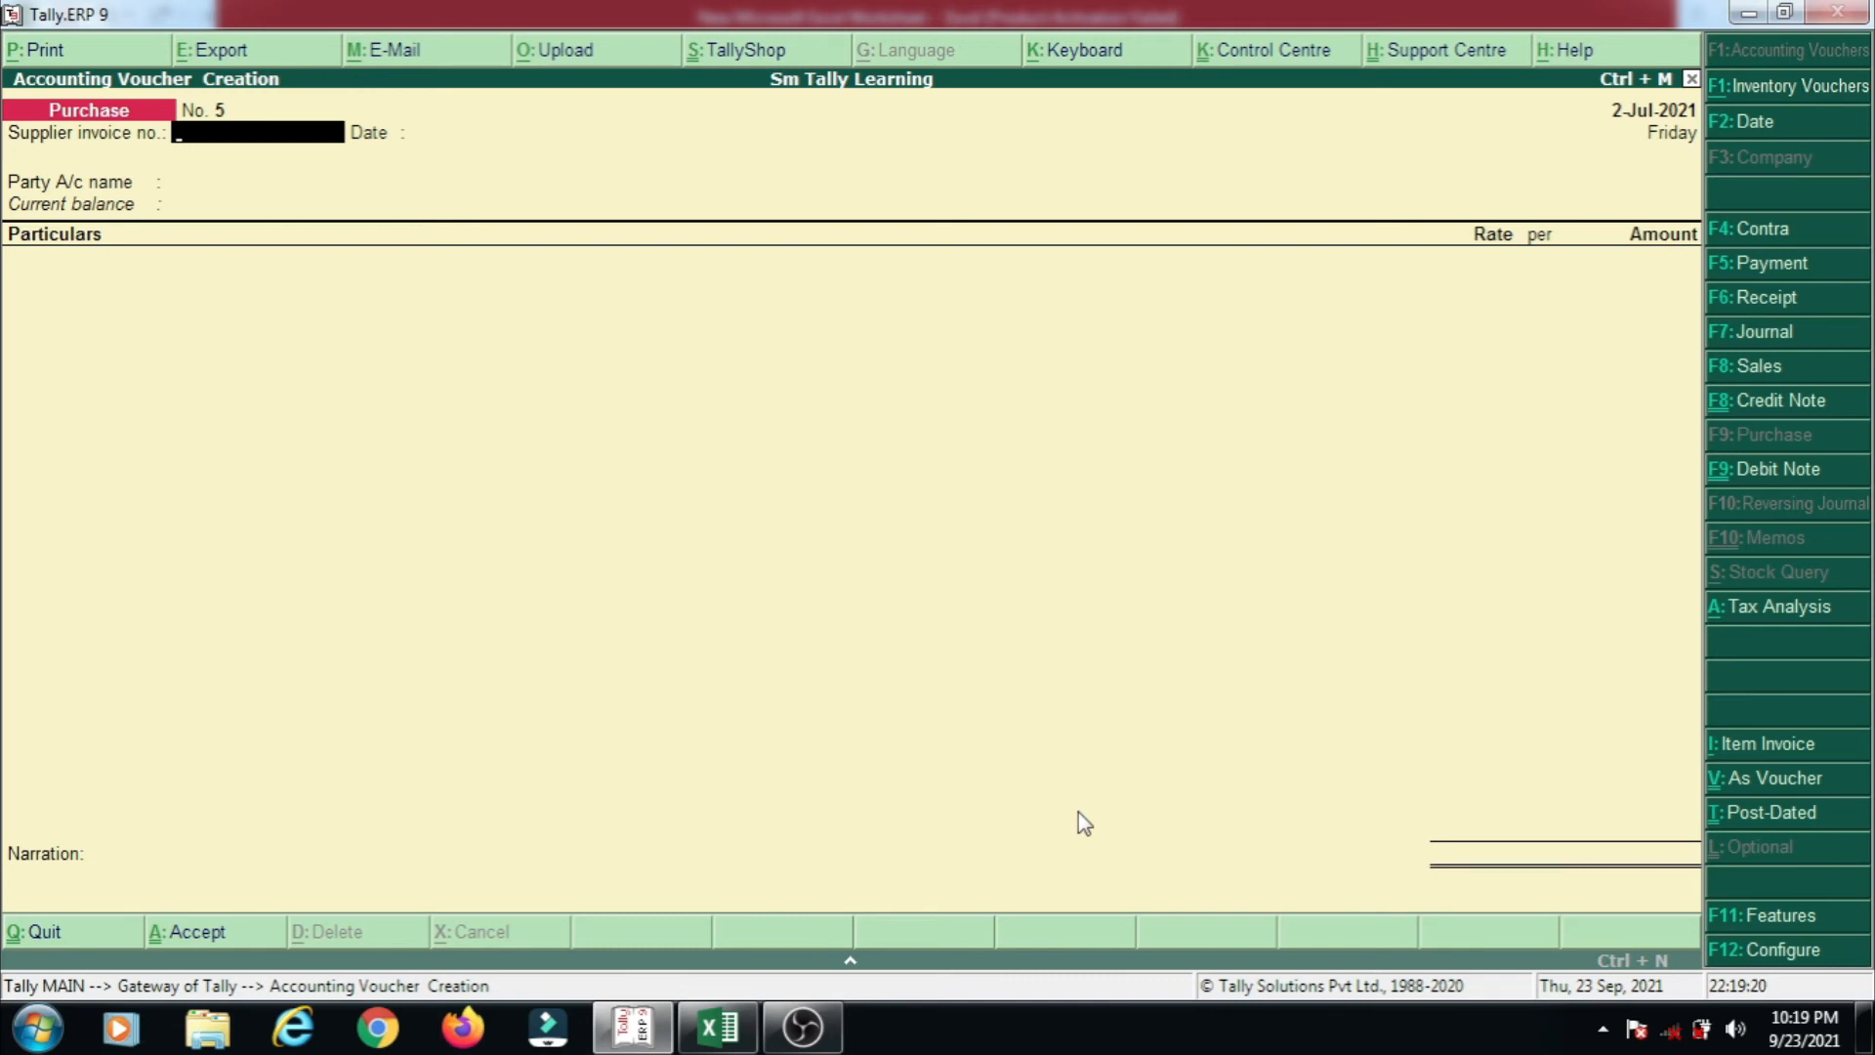
- Look up the second transporter's invoice number in Excel and enter supplier invoice mcm-23 dated 2-Jul-2021 in the Tally voucher
key("alt+Tab")
left_click(1310, 613)
left_click(1306, 495)
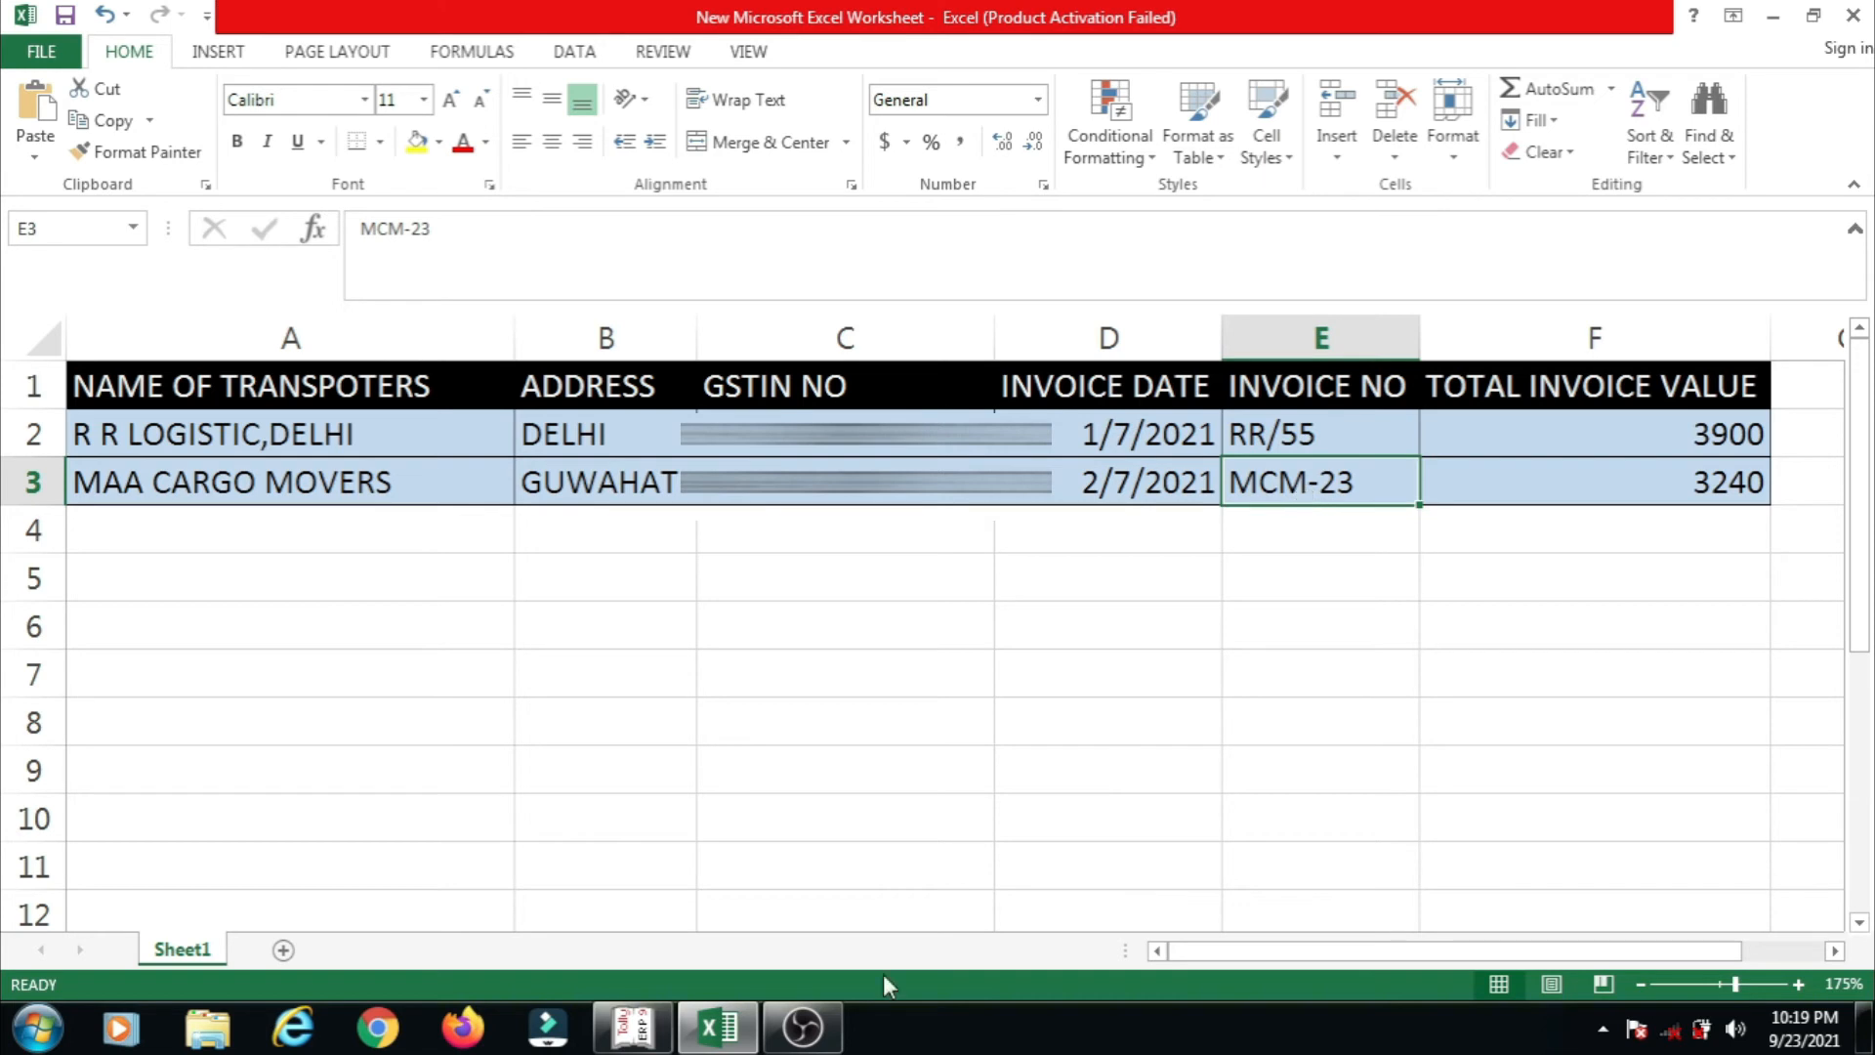
left_click(633, 1027)
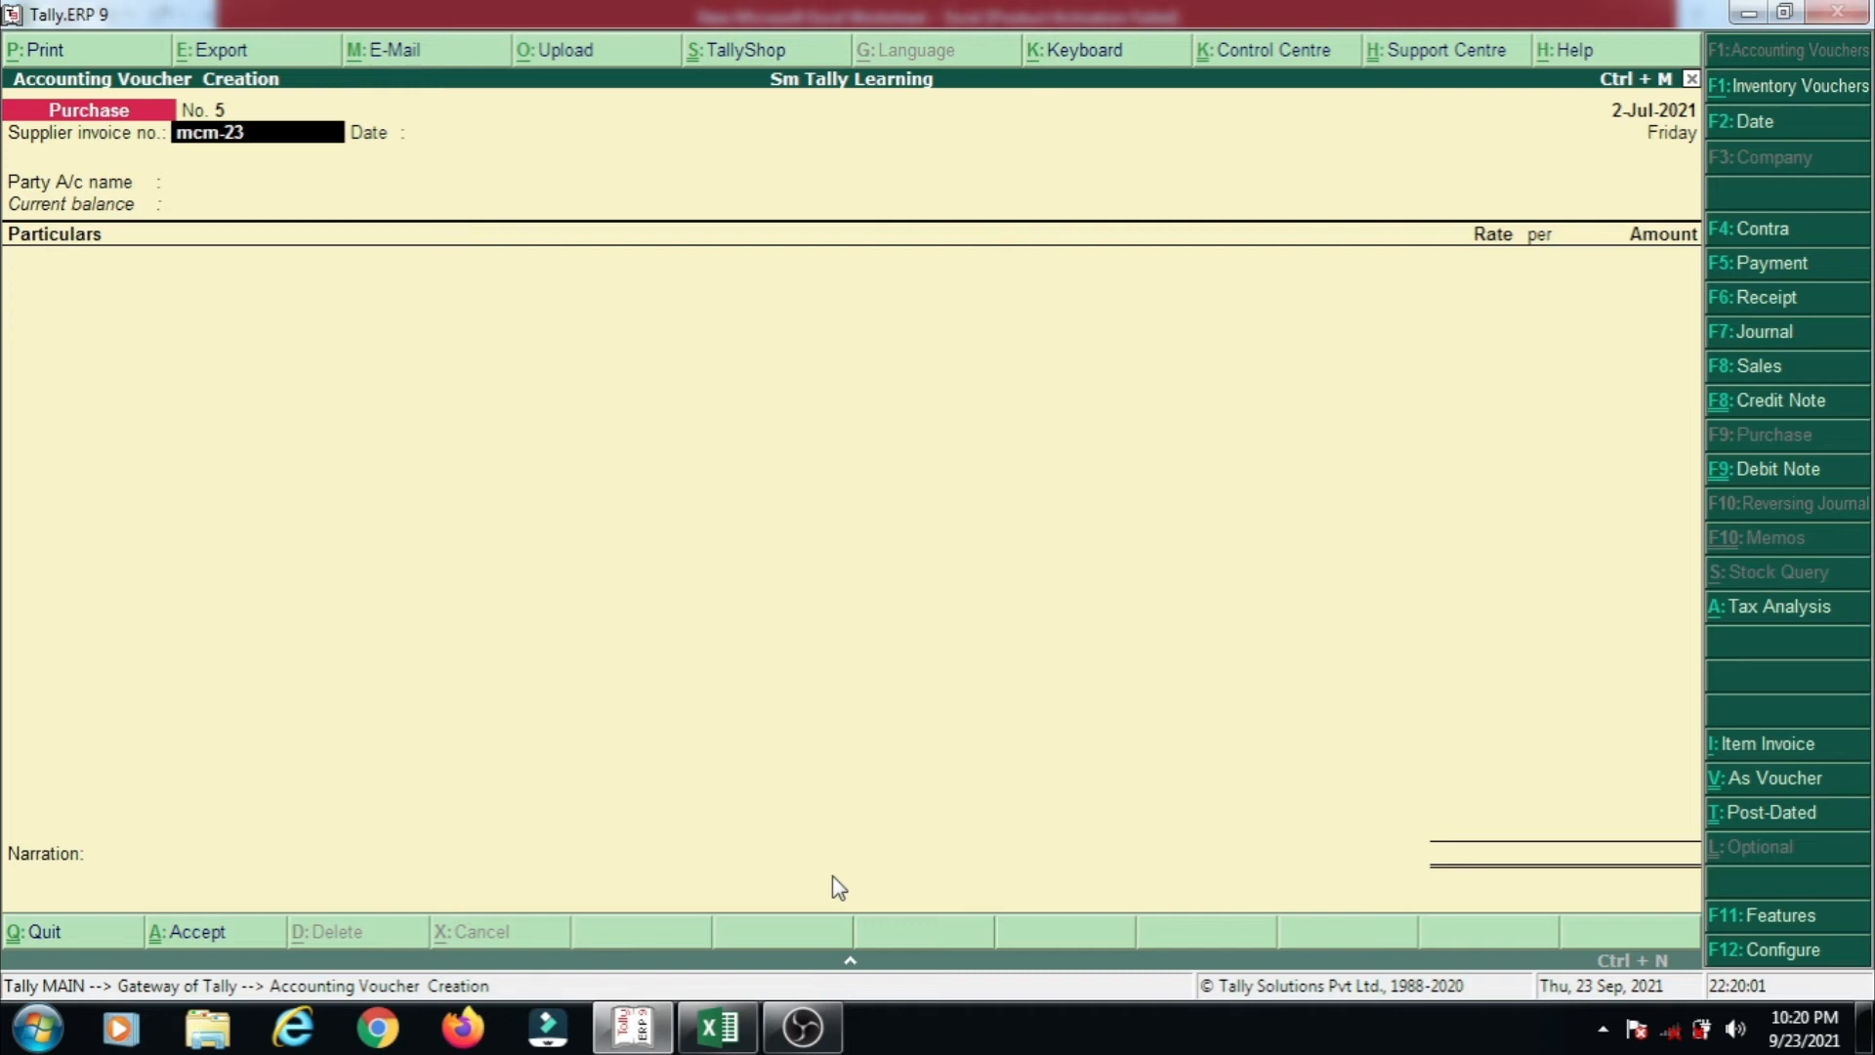
key("Return")
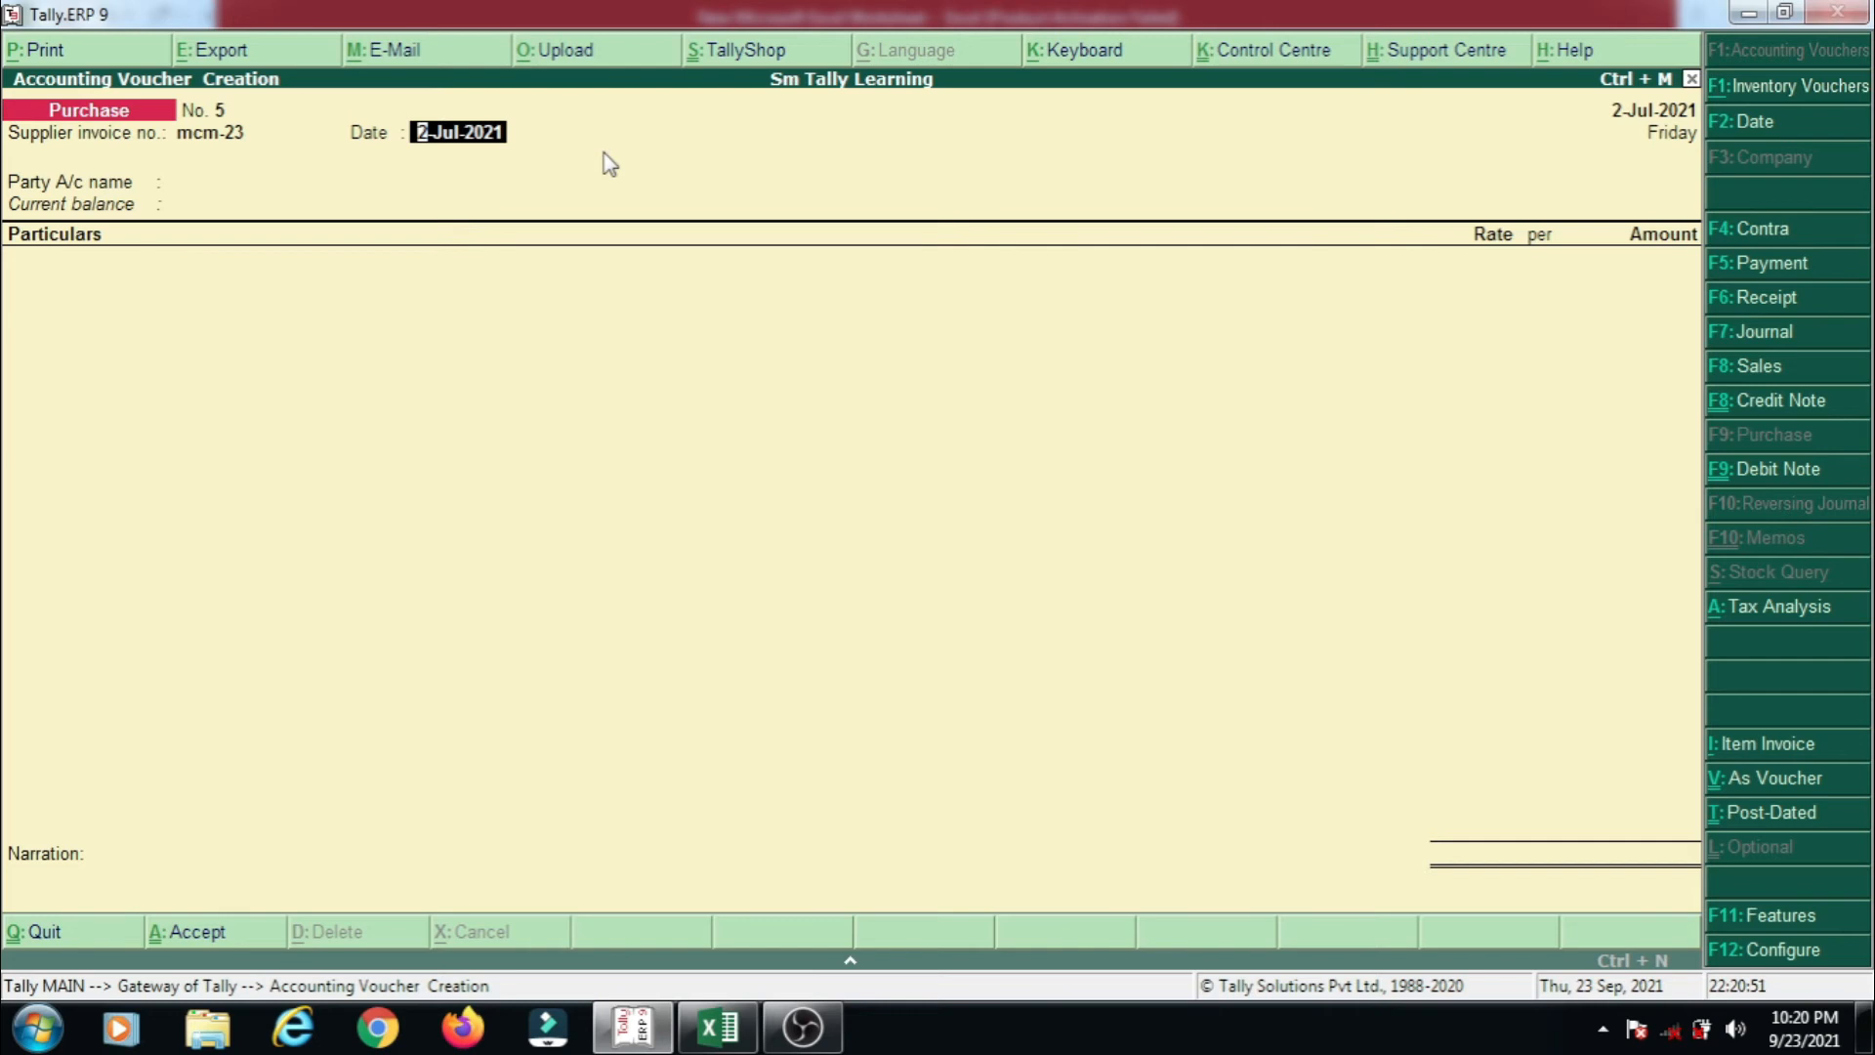
key("Return")
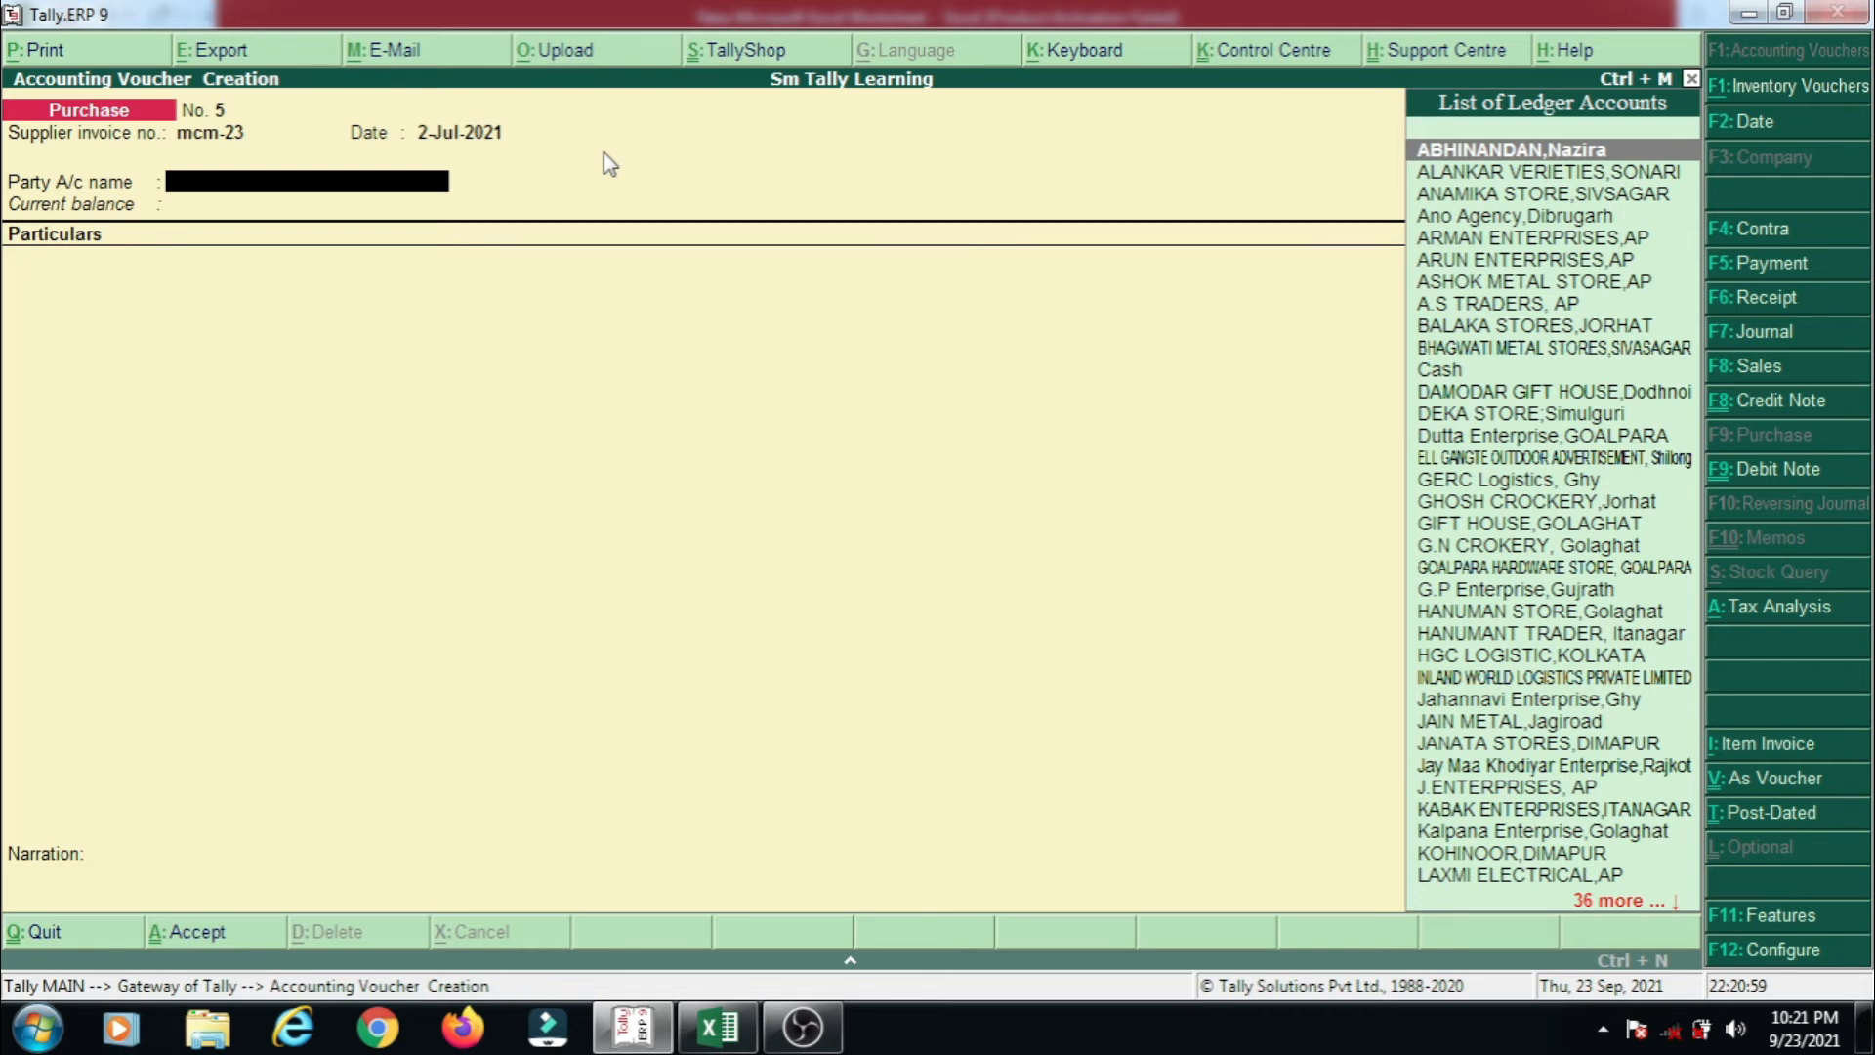
- Start a new party ledger named Maa Cargo Movers,Guwahati from the voucher and place it under Sundry Creditors
key("alt+c")
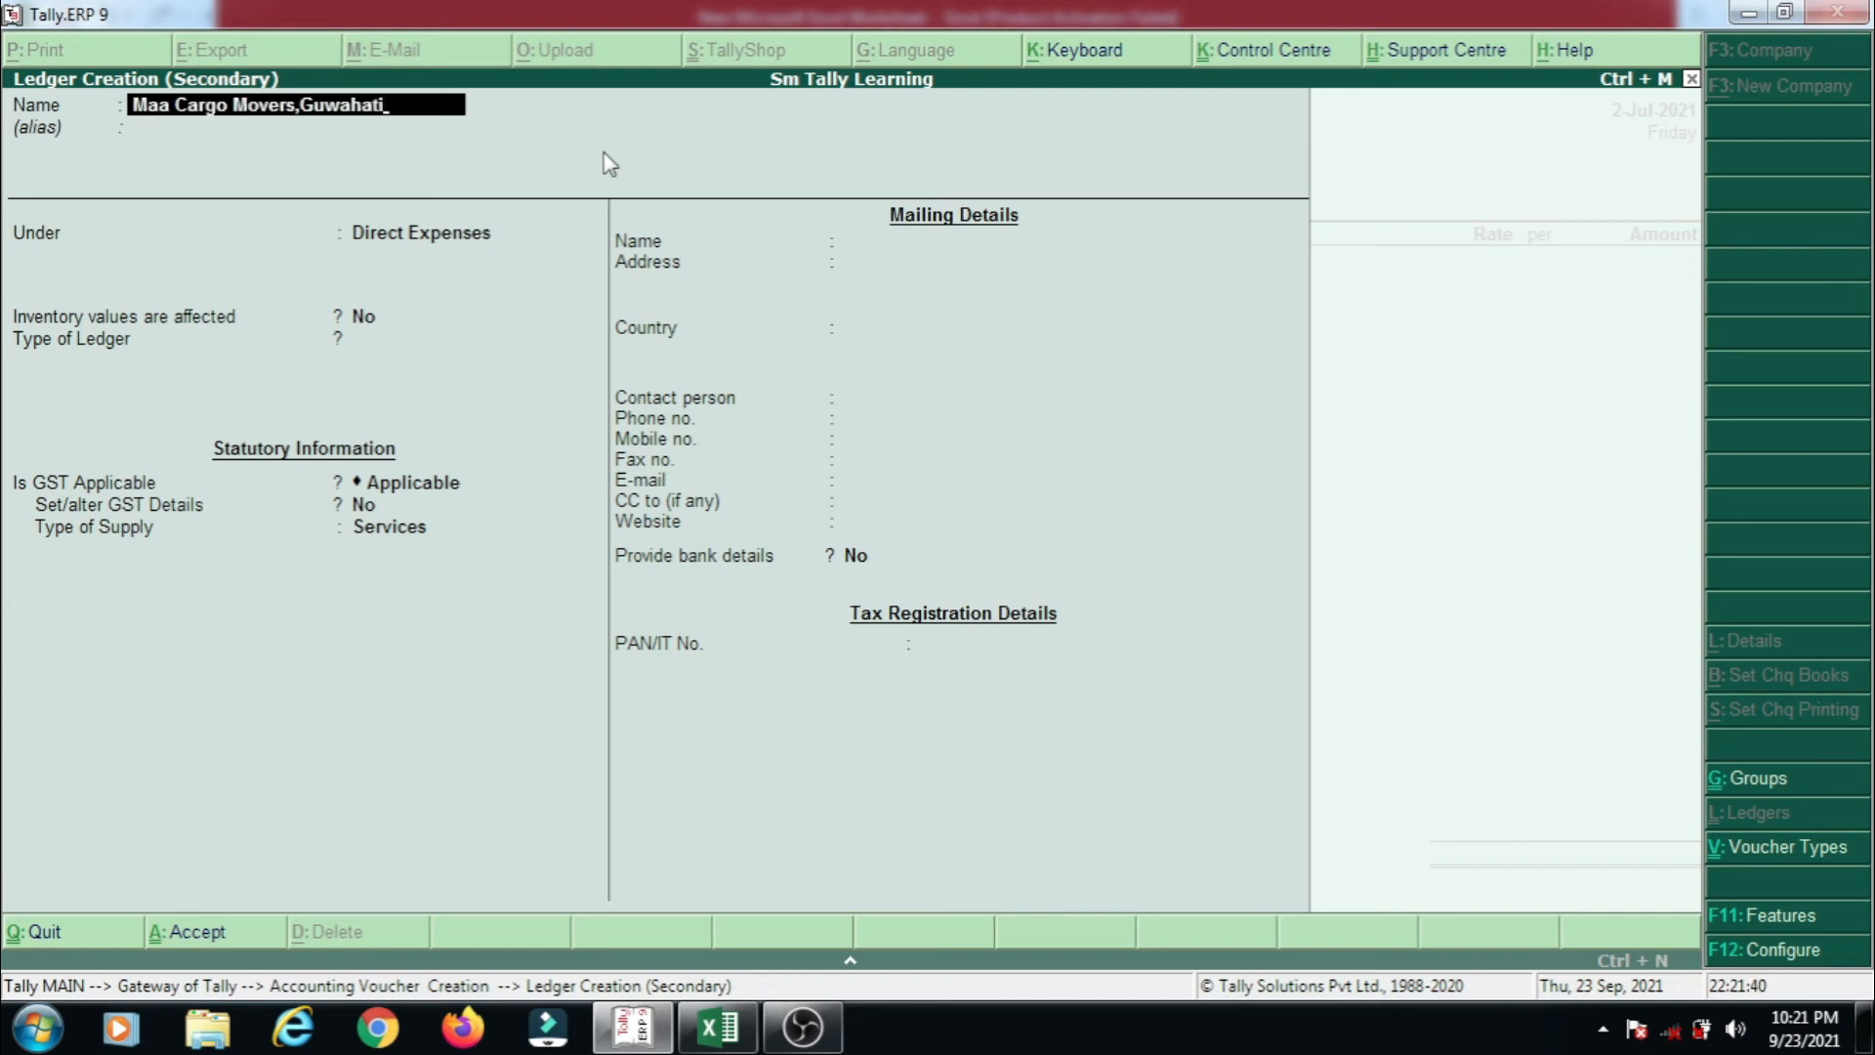
key("Return")
key("Return")
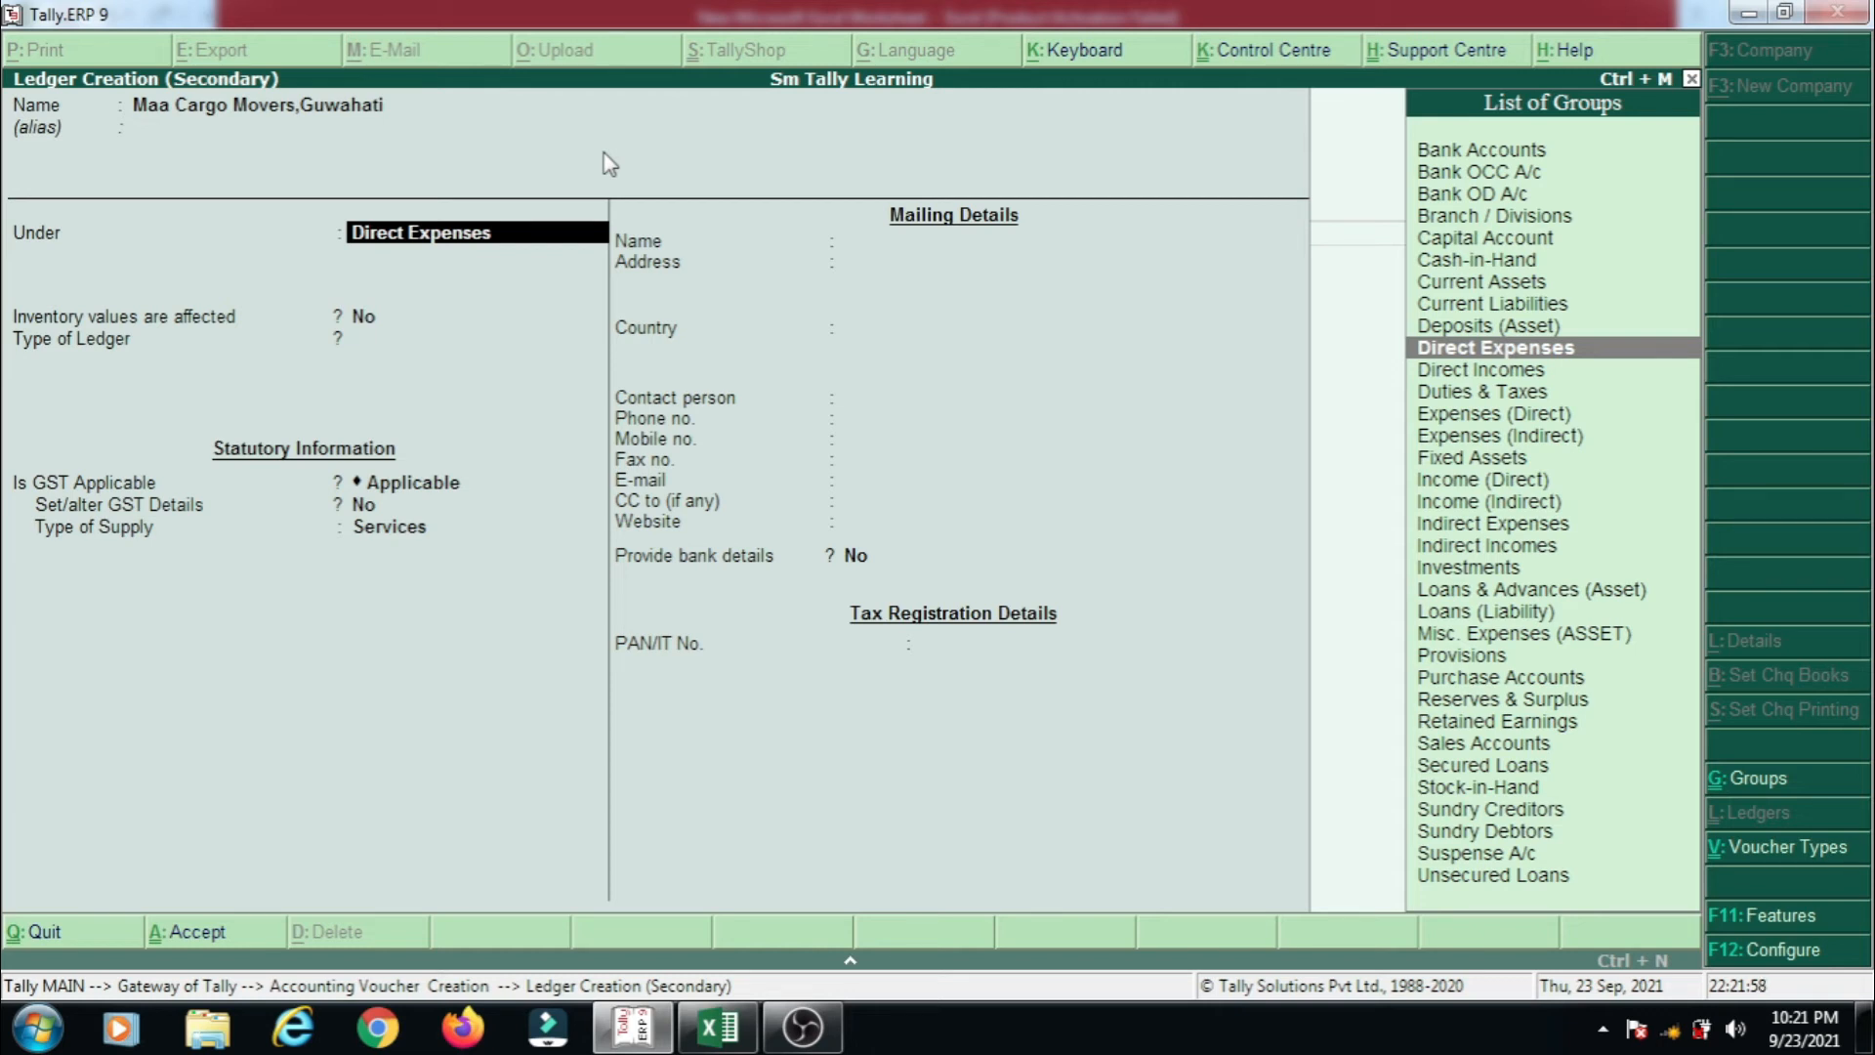
type("Su")
key("Down")
key("Return")
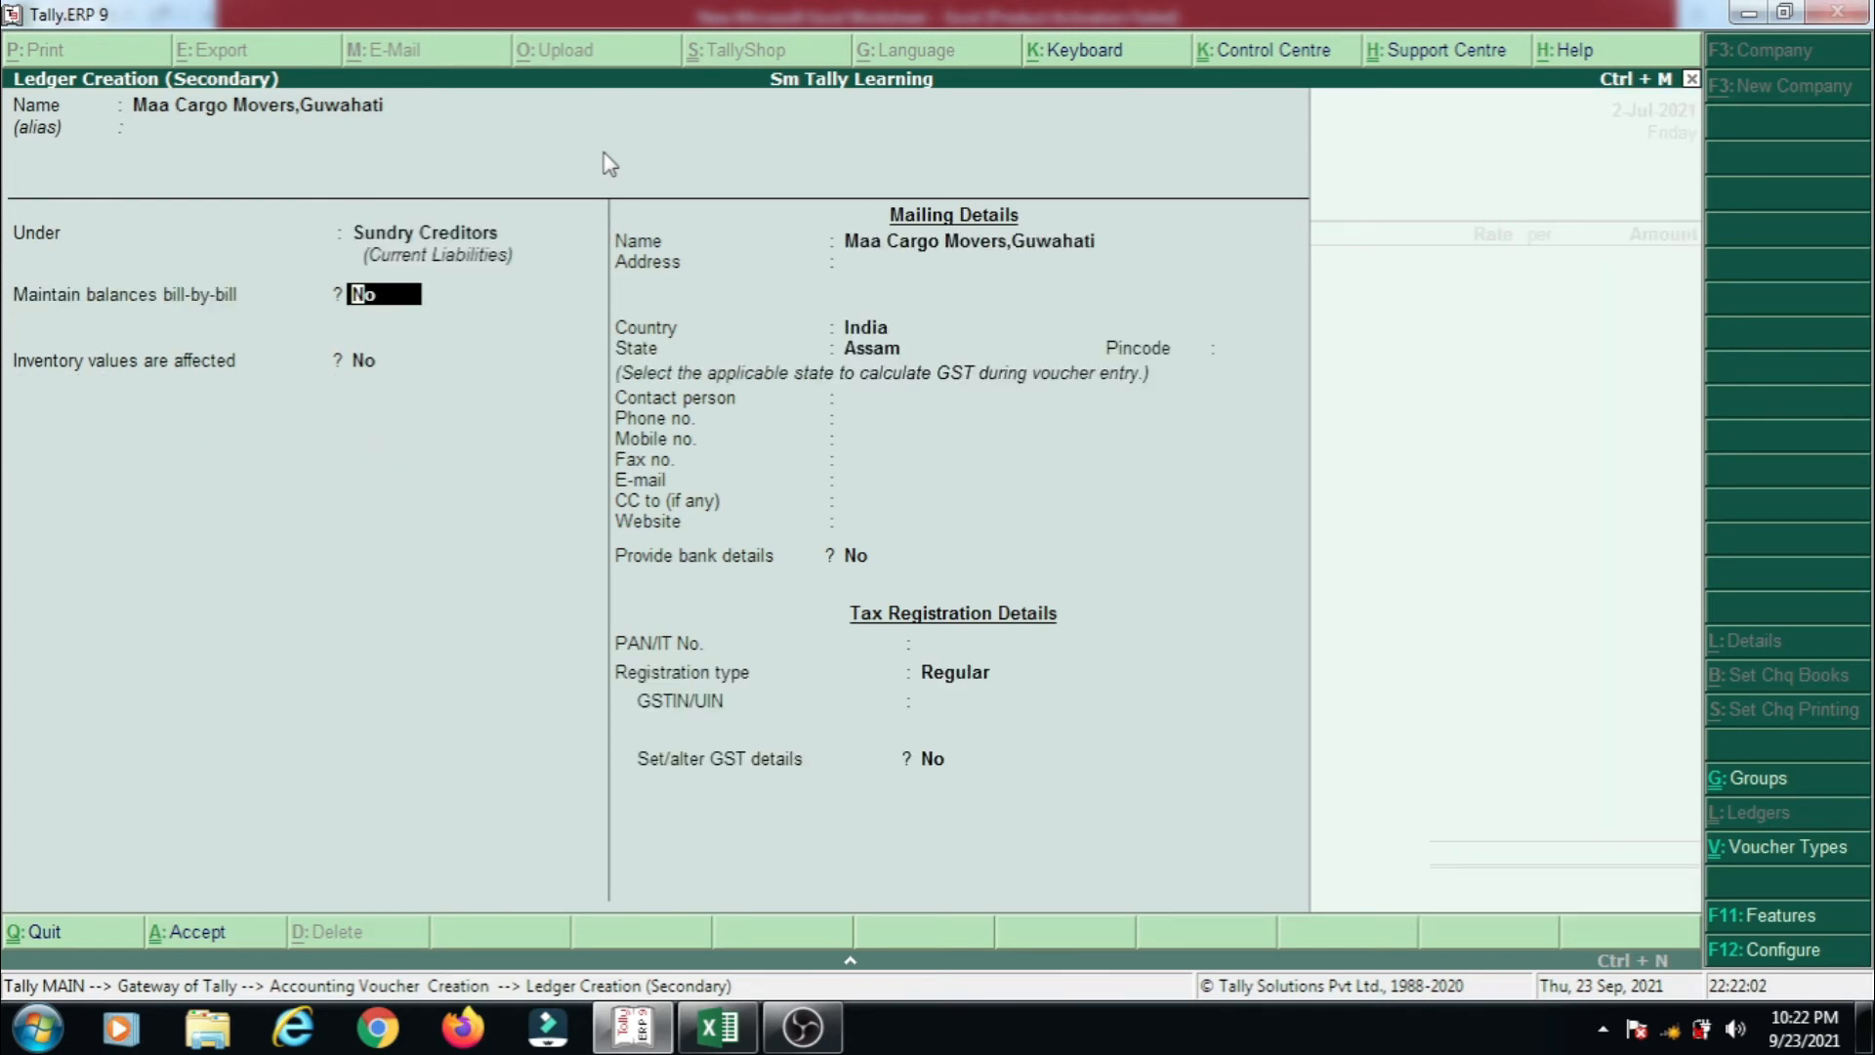
- Keep bill-by-bill balances and inventory effect off, and set the party's mailing details to Guwahati, India, Assam
key("Return")
key("Return")
key("Return")
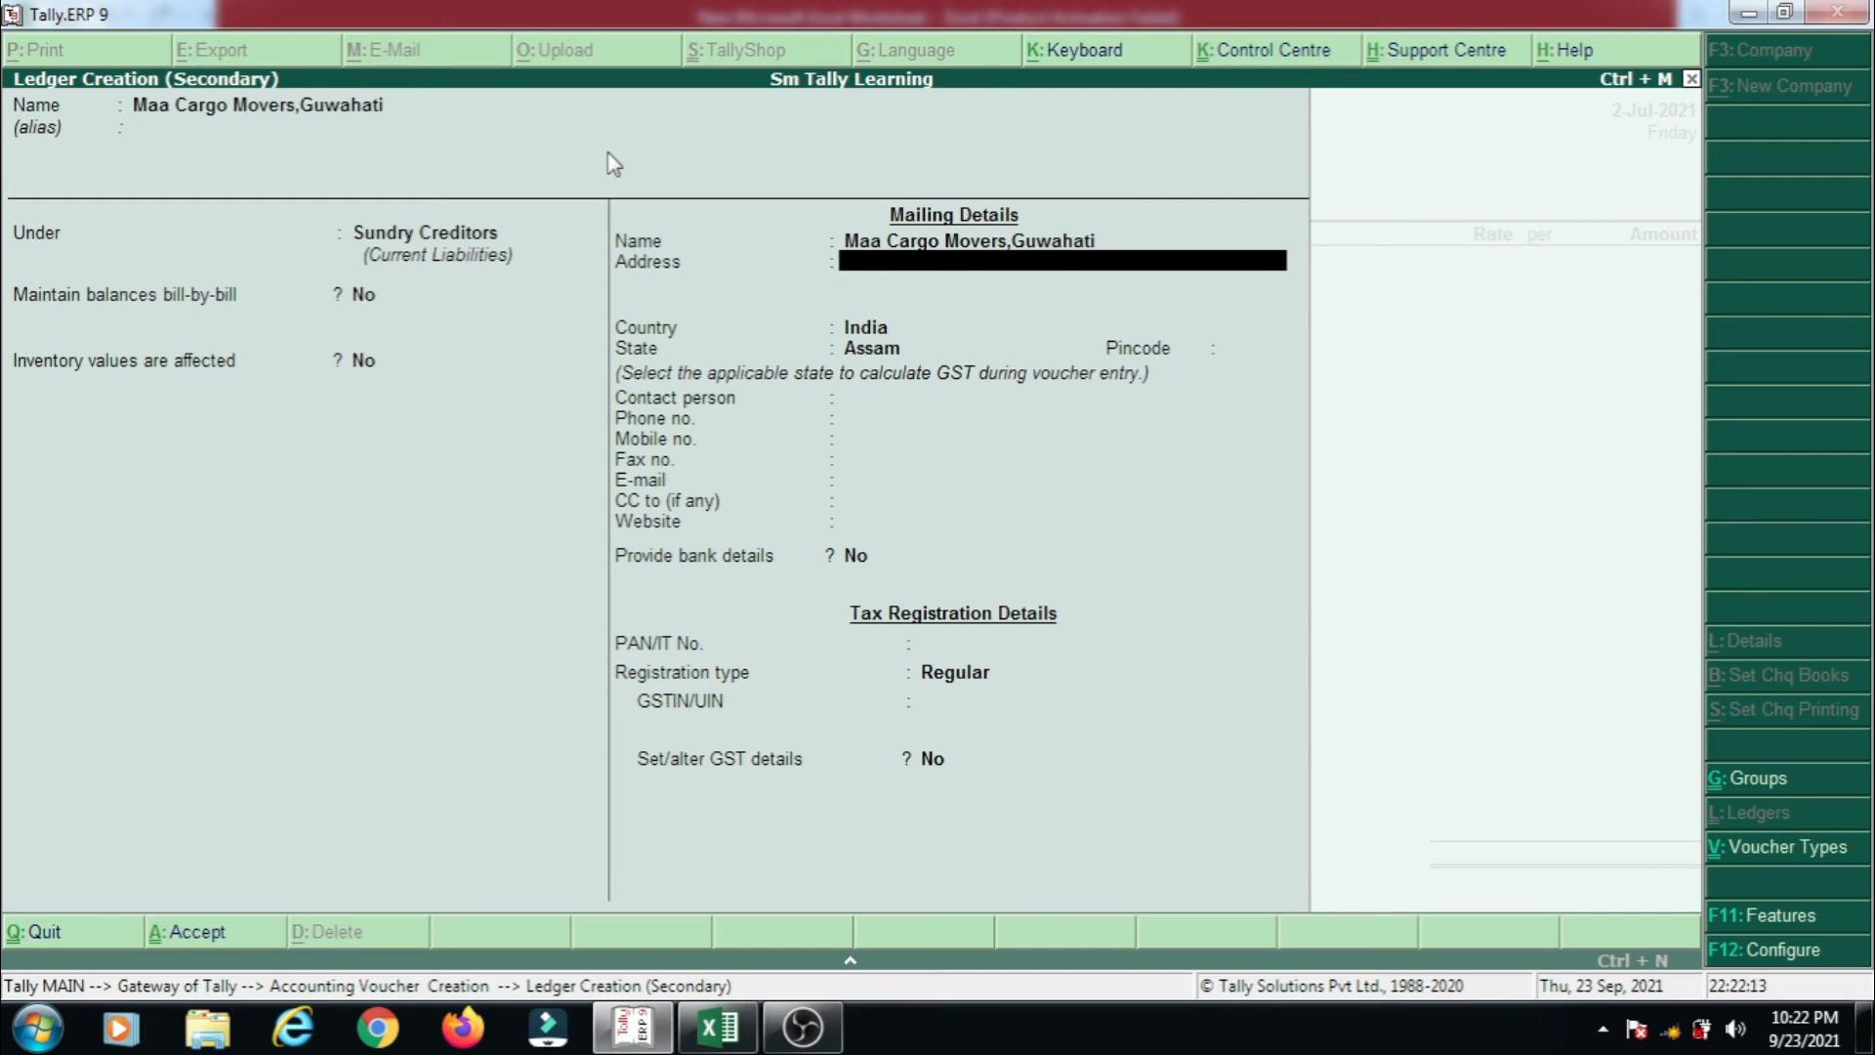
type("Guwahati")
key("Return")
key("Return")
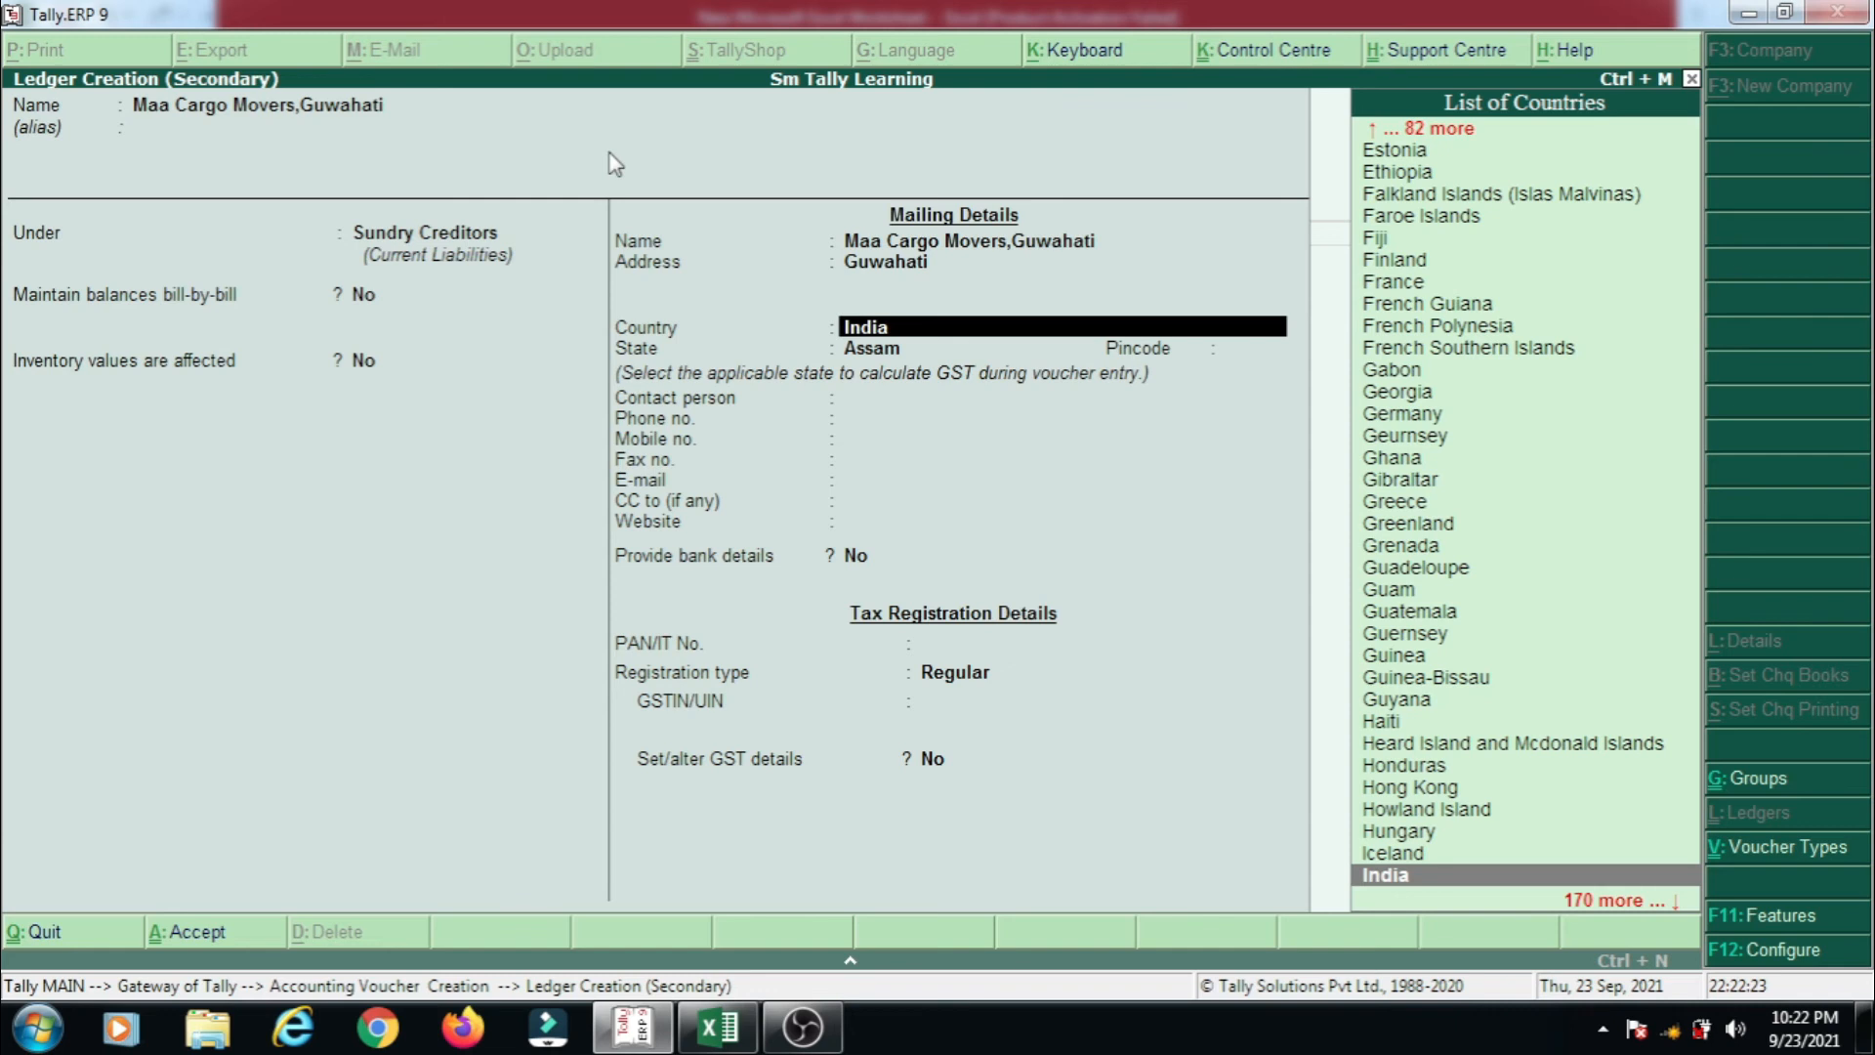
key("Return")
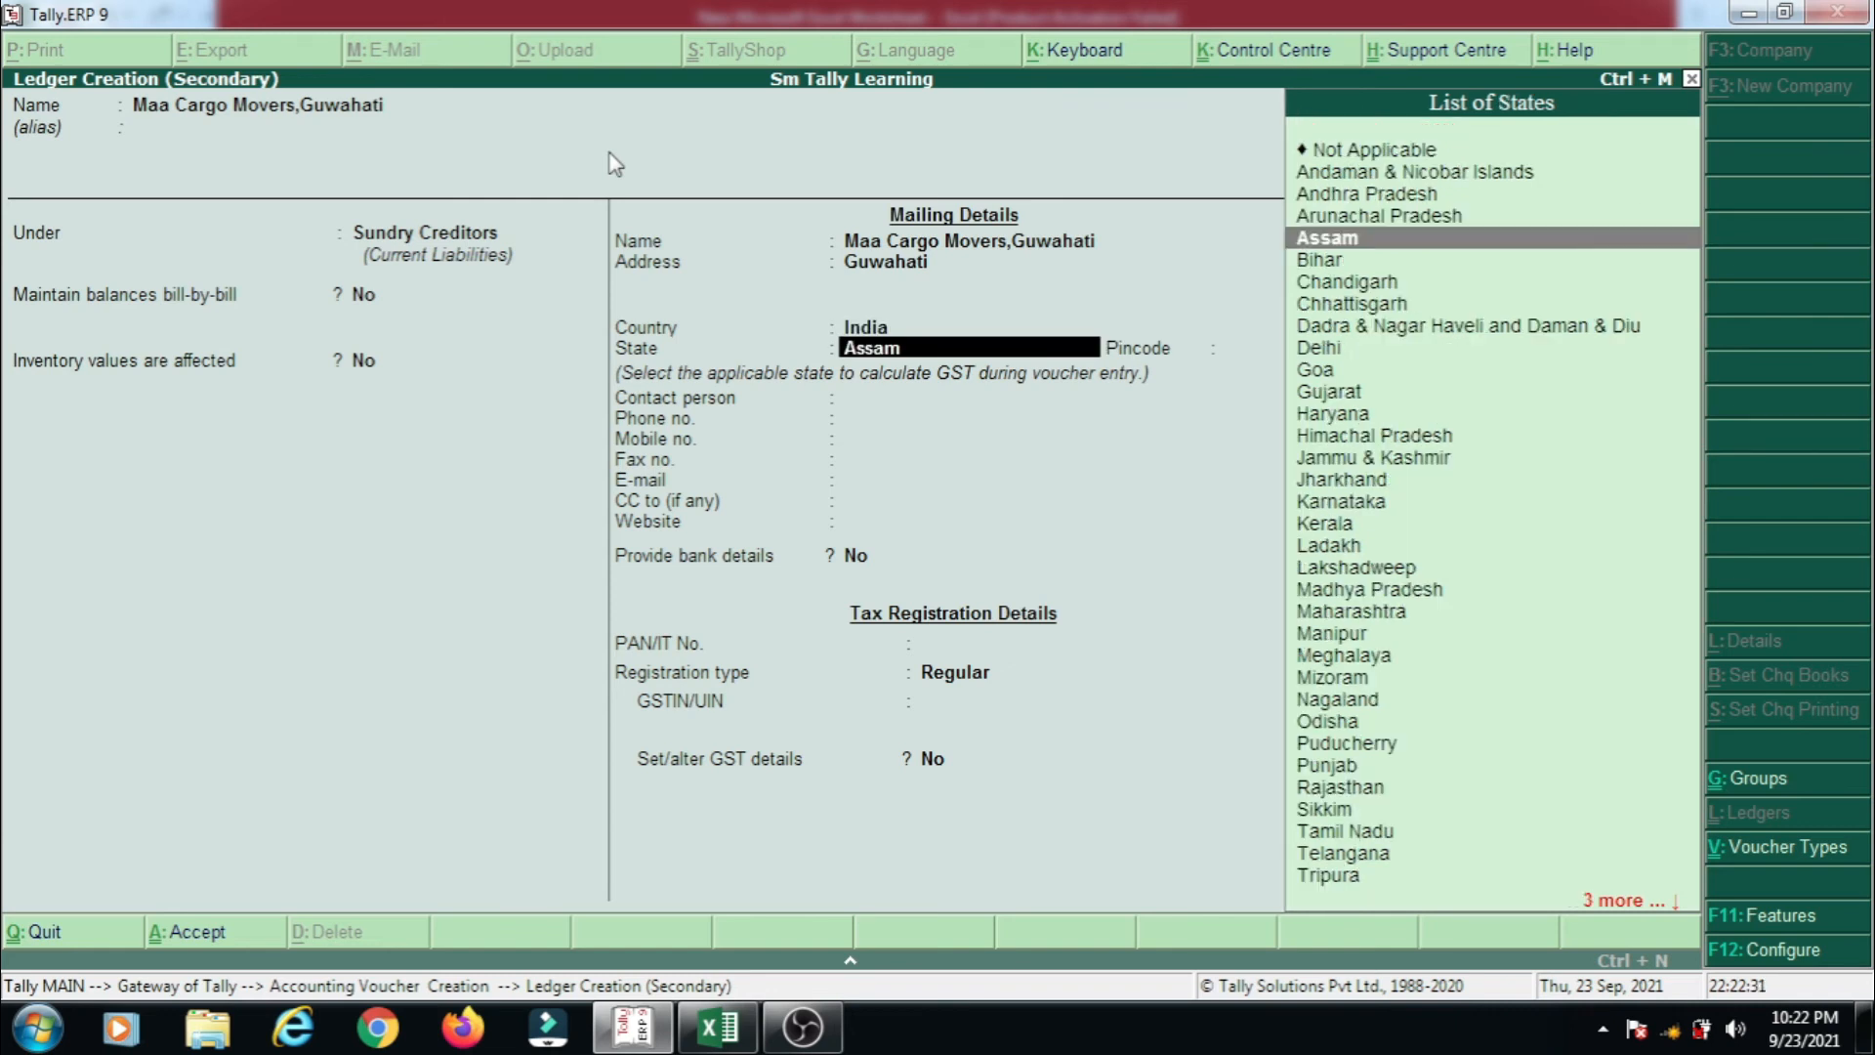
key("Return")
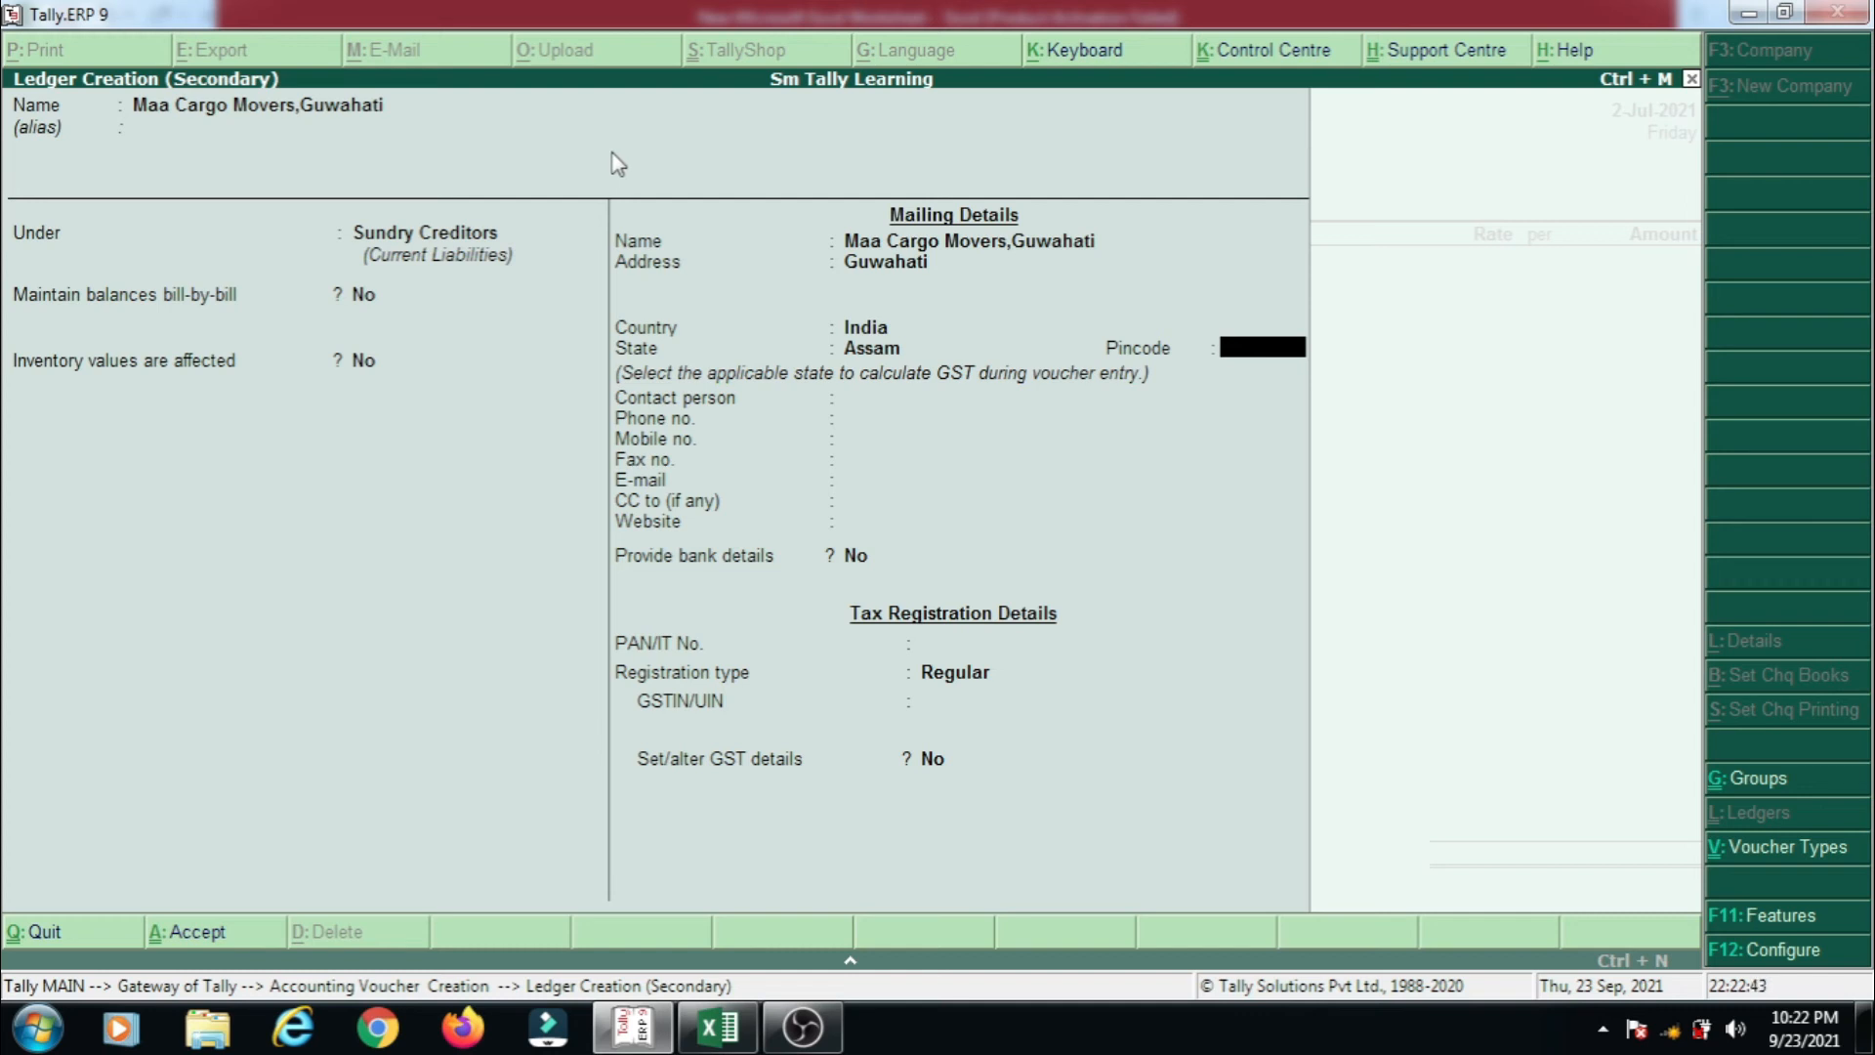
- Skip the party's contact and bank details, fill in its GSTIN, and save the Maa Cargo Movers ledger
key("Return")
key("Return")
key("Return")
key("Return")
key("Return")
key("Return")
key("Return")
key("Return")
key("Return")
key("Return")
key("Return")
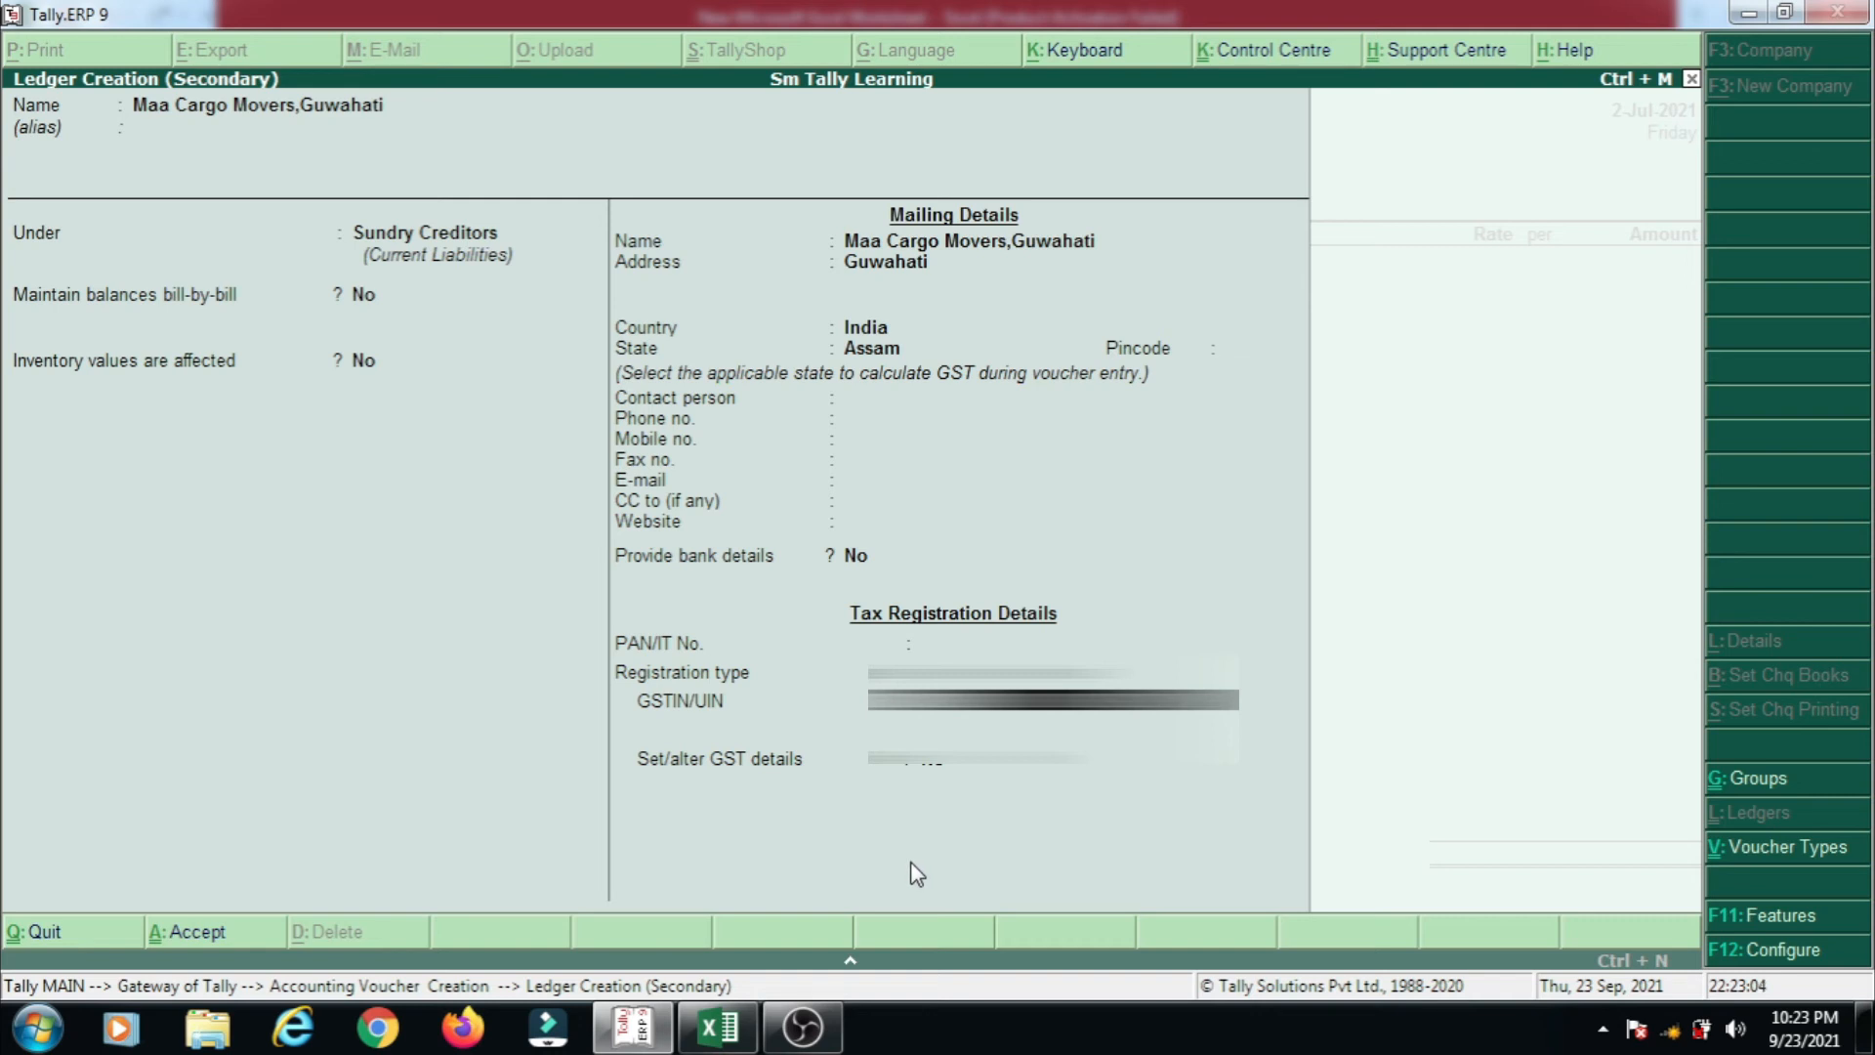
key("Return")
key("Return")
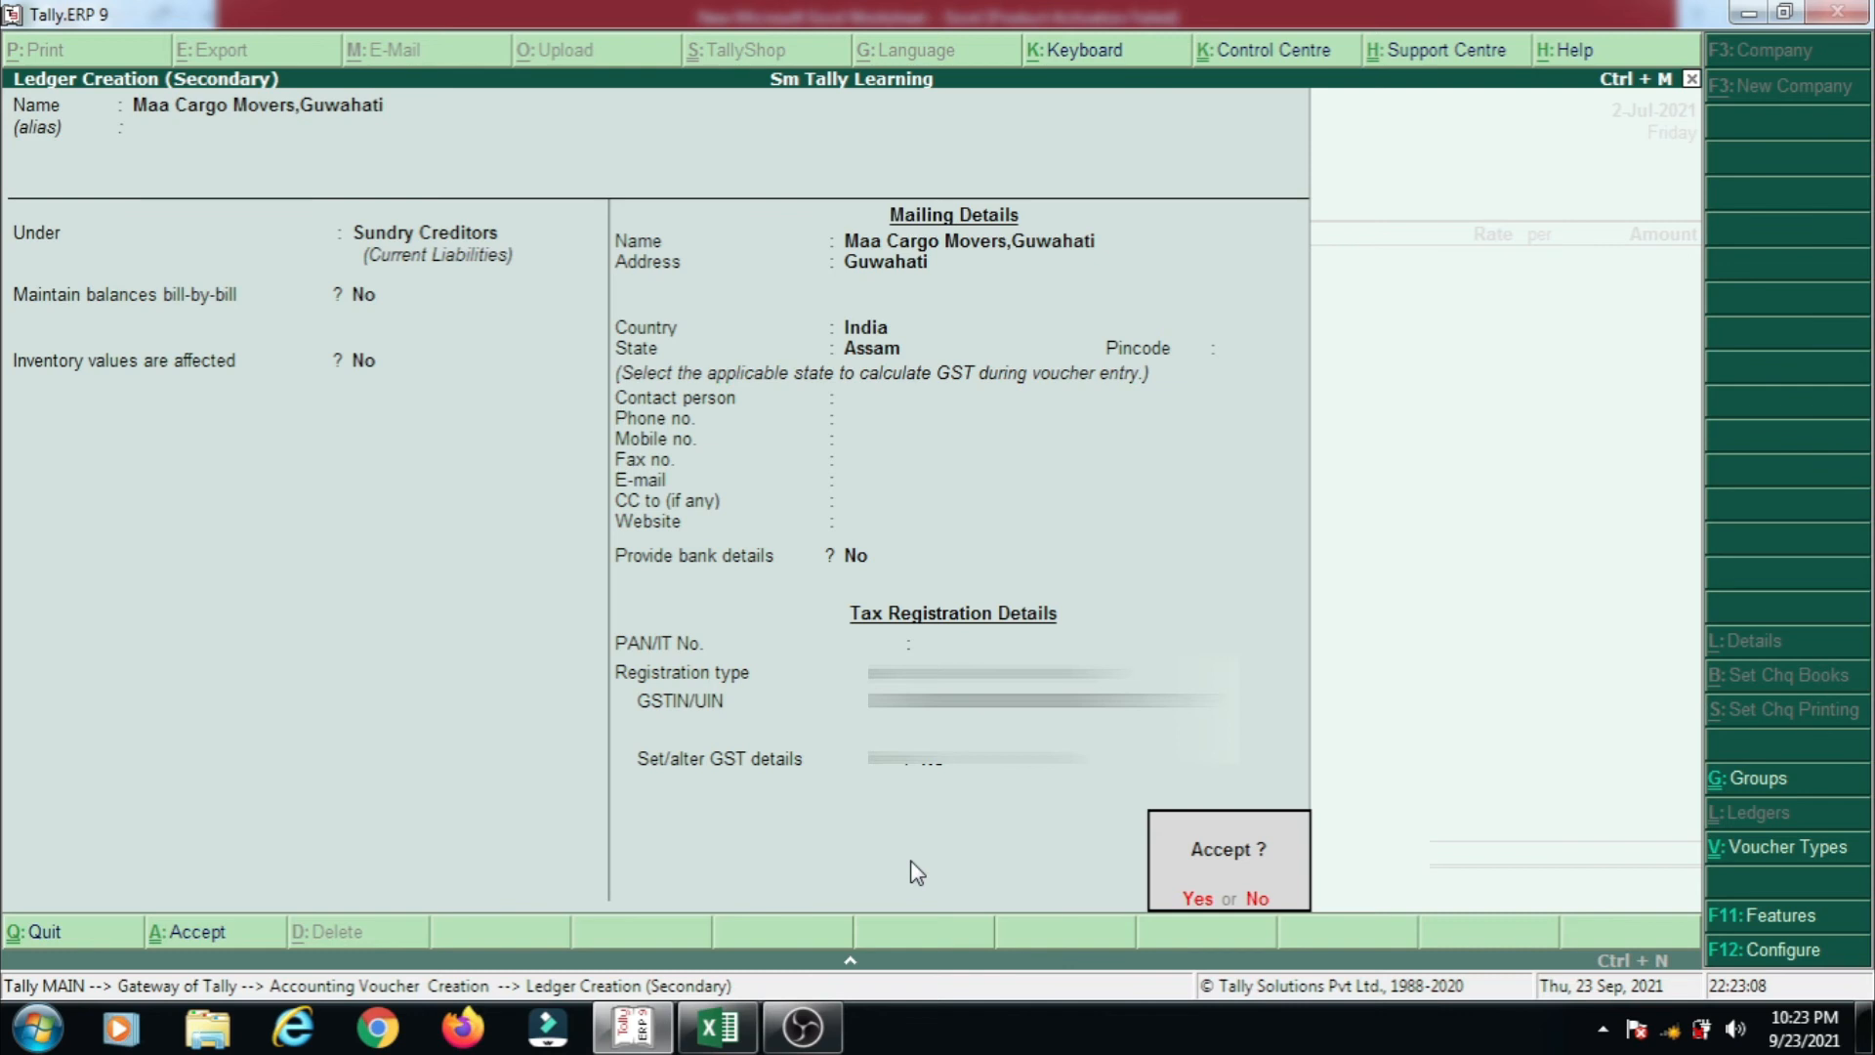
key("Return")
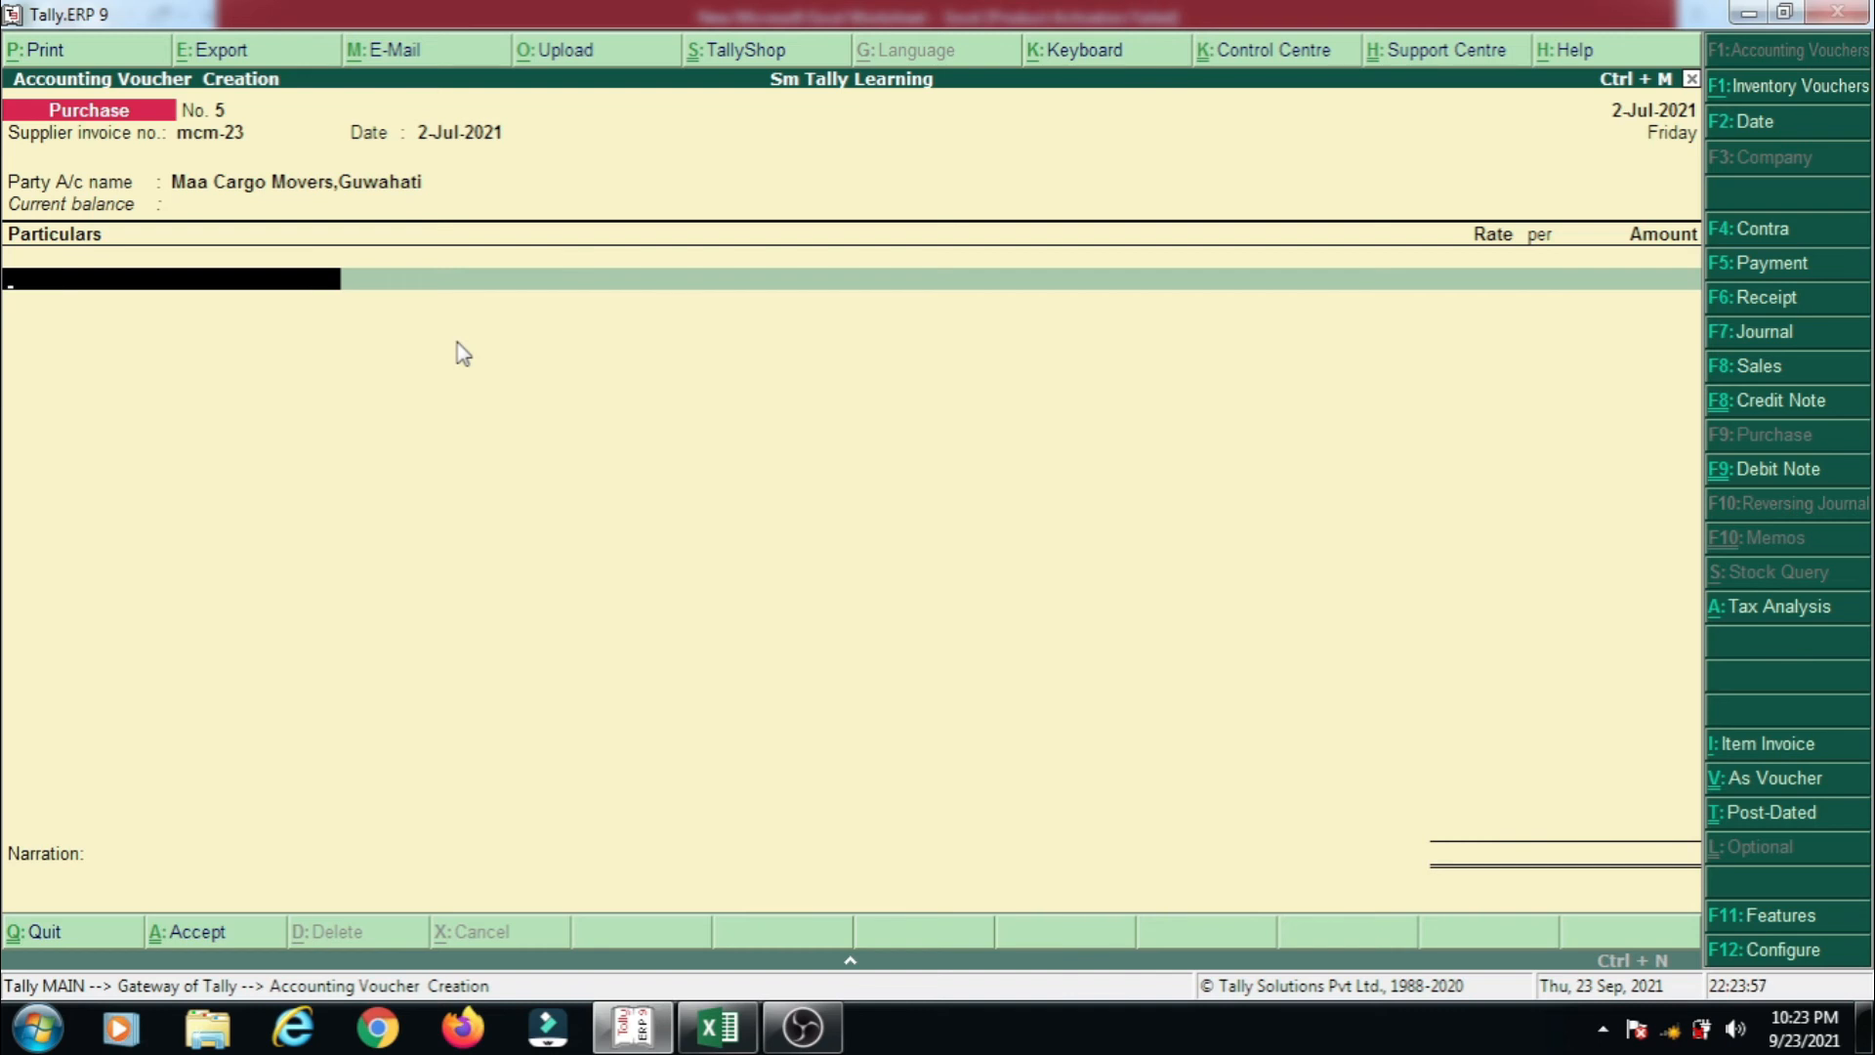
- Start a new ledger named Reverse Charge of Local Transport from the voucher, under Direct Expenses with GST applicable
key("alt+c")
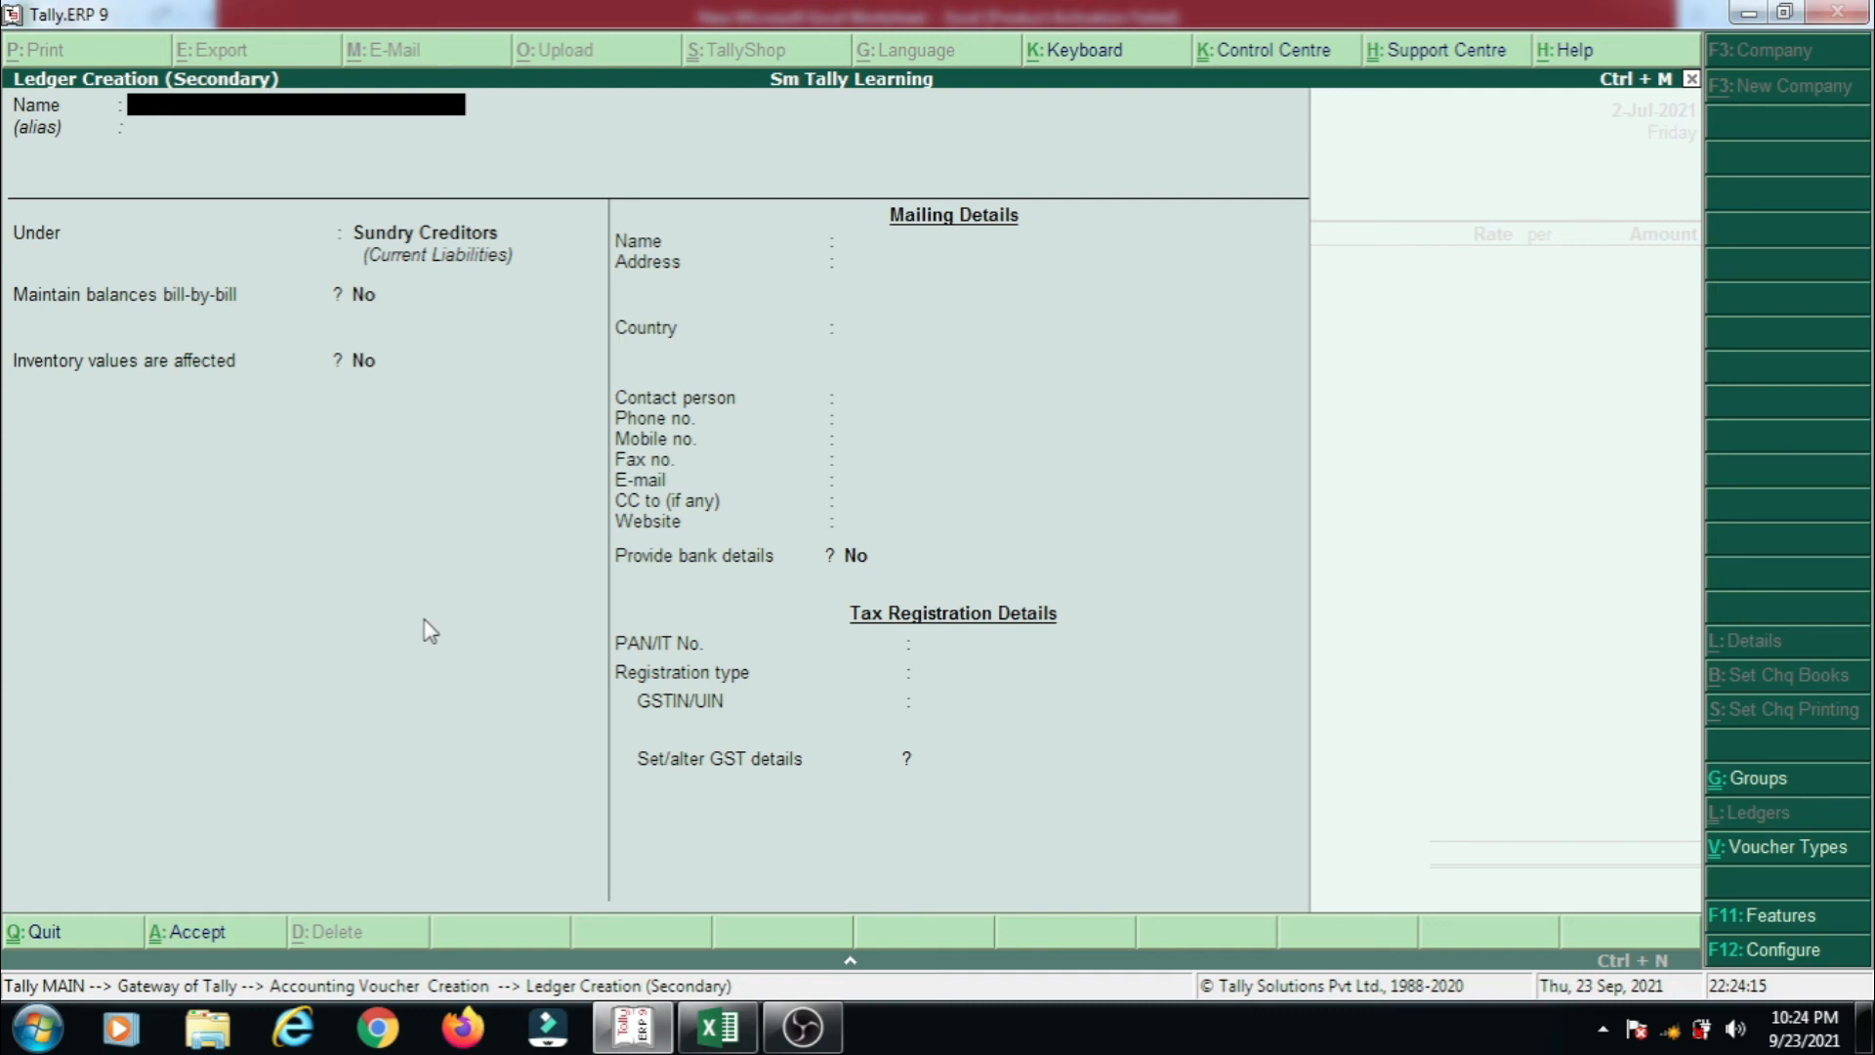
type("Reverse Charge of Local Transport")
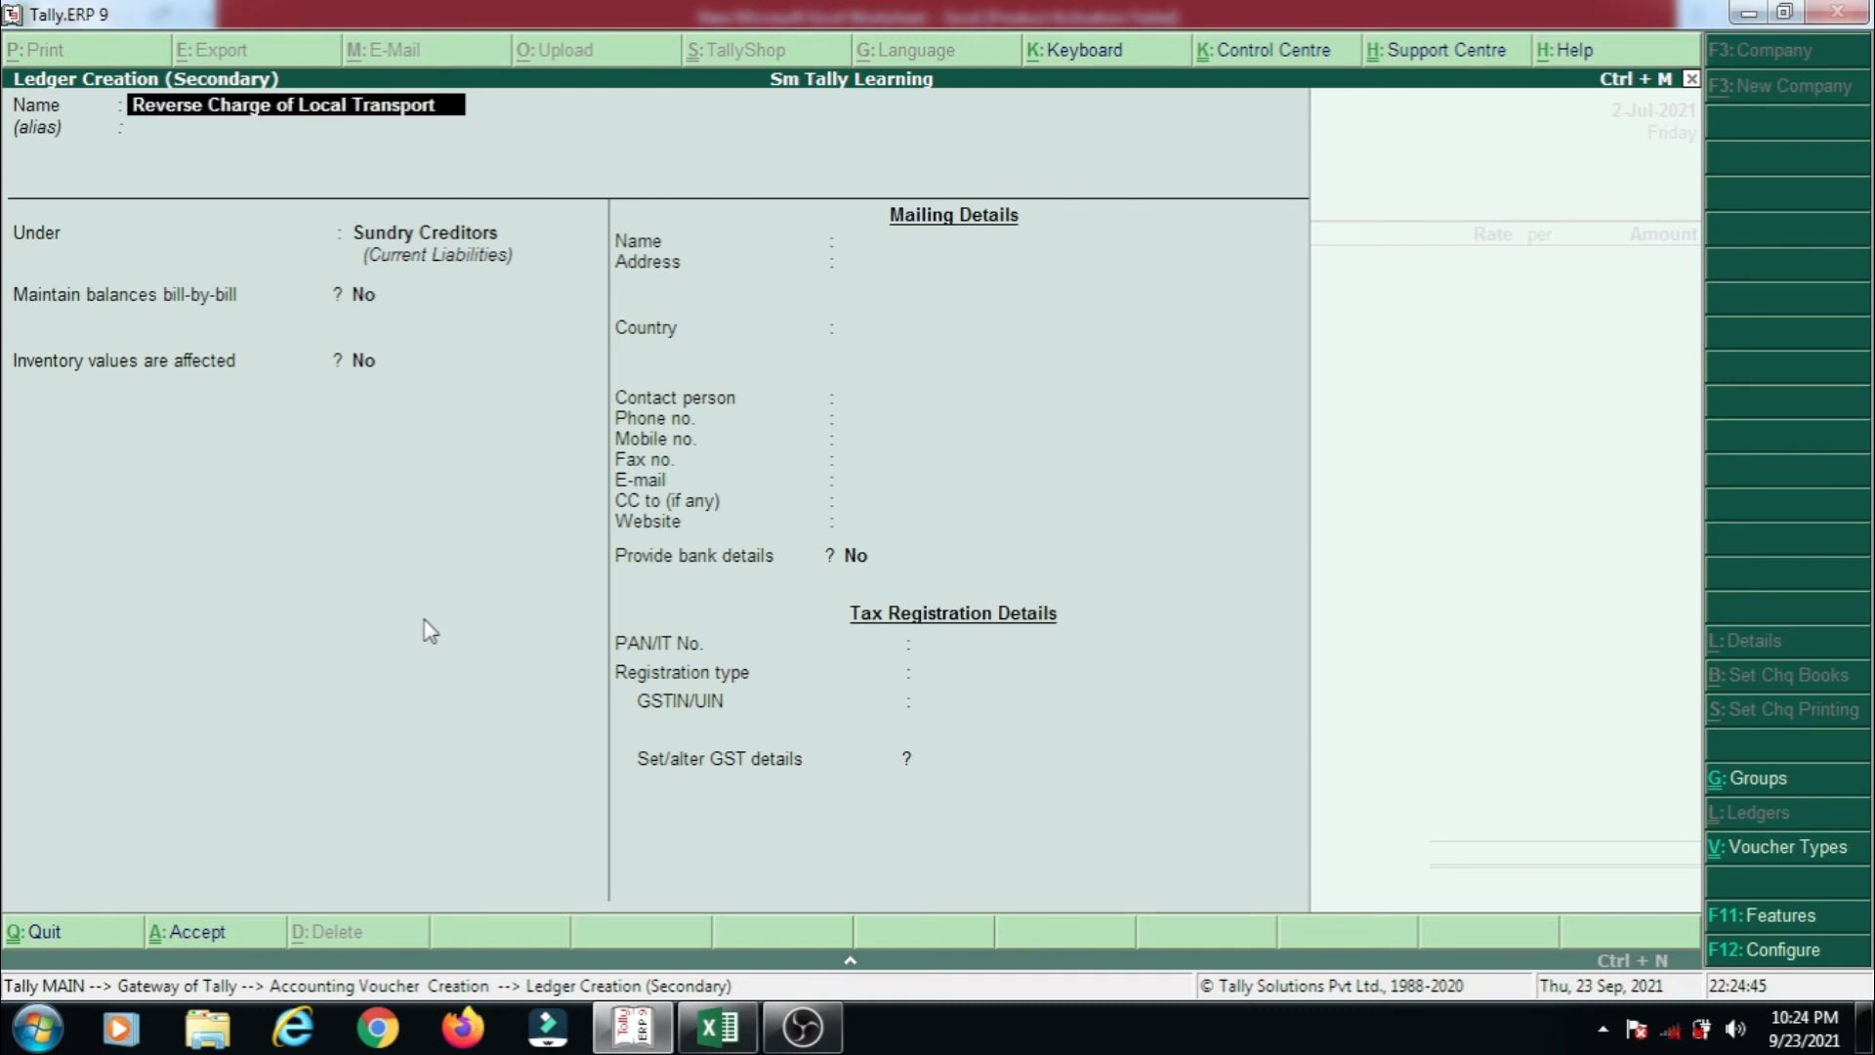
key("Return")
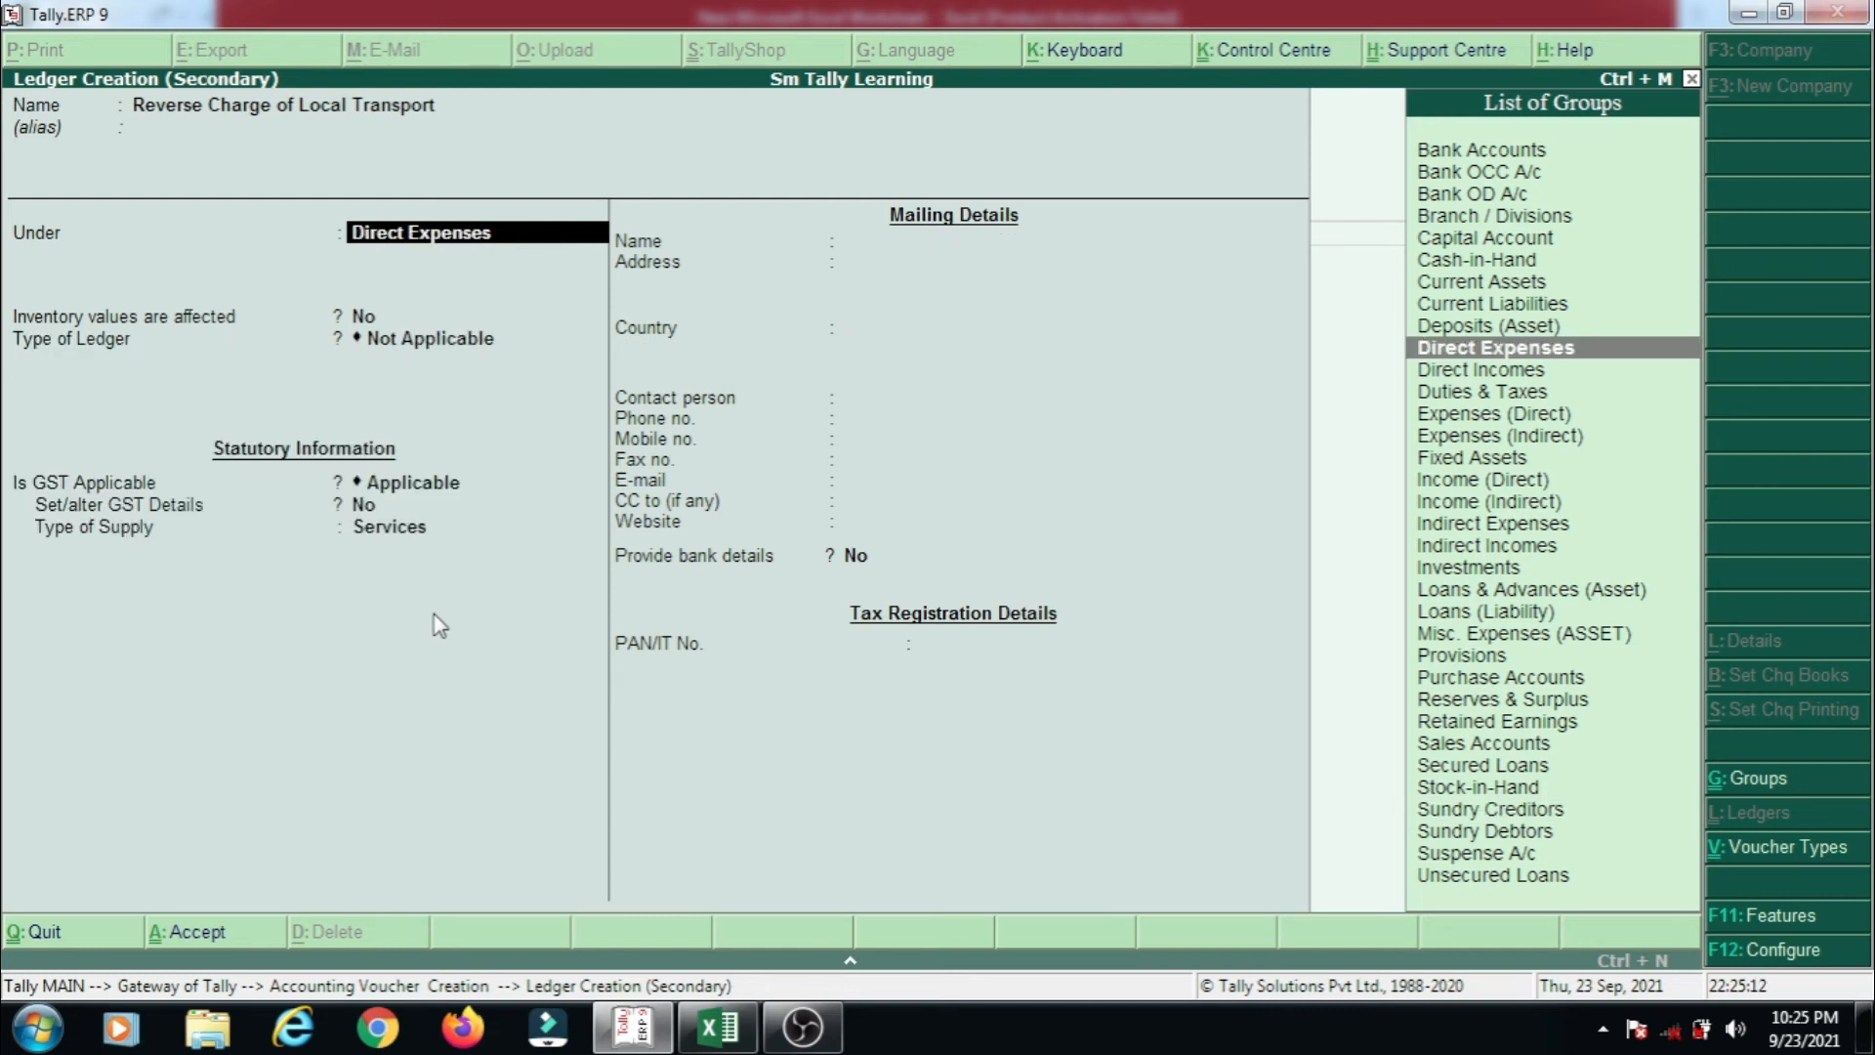
key("Return")
key("Return")
key("Return")
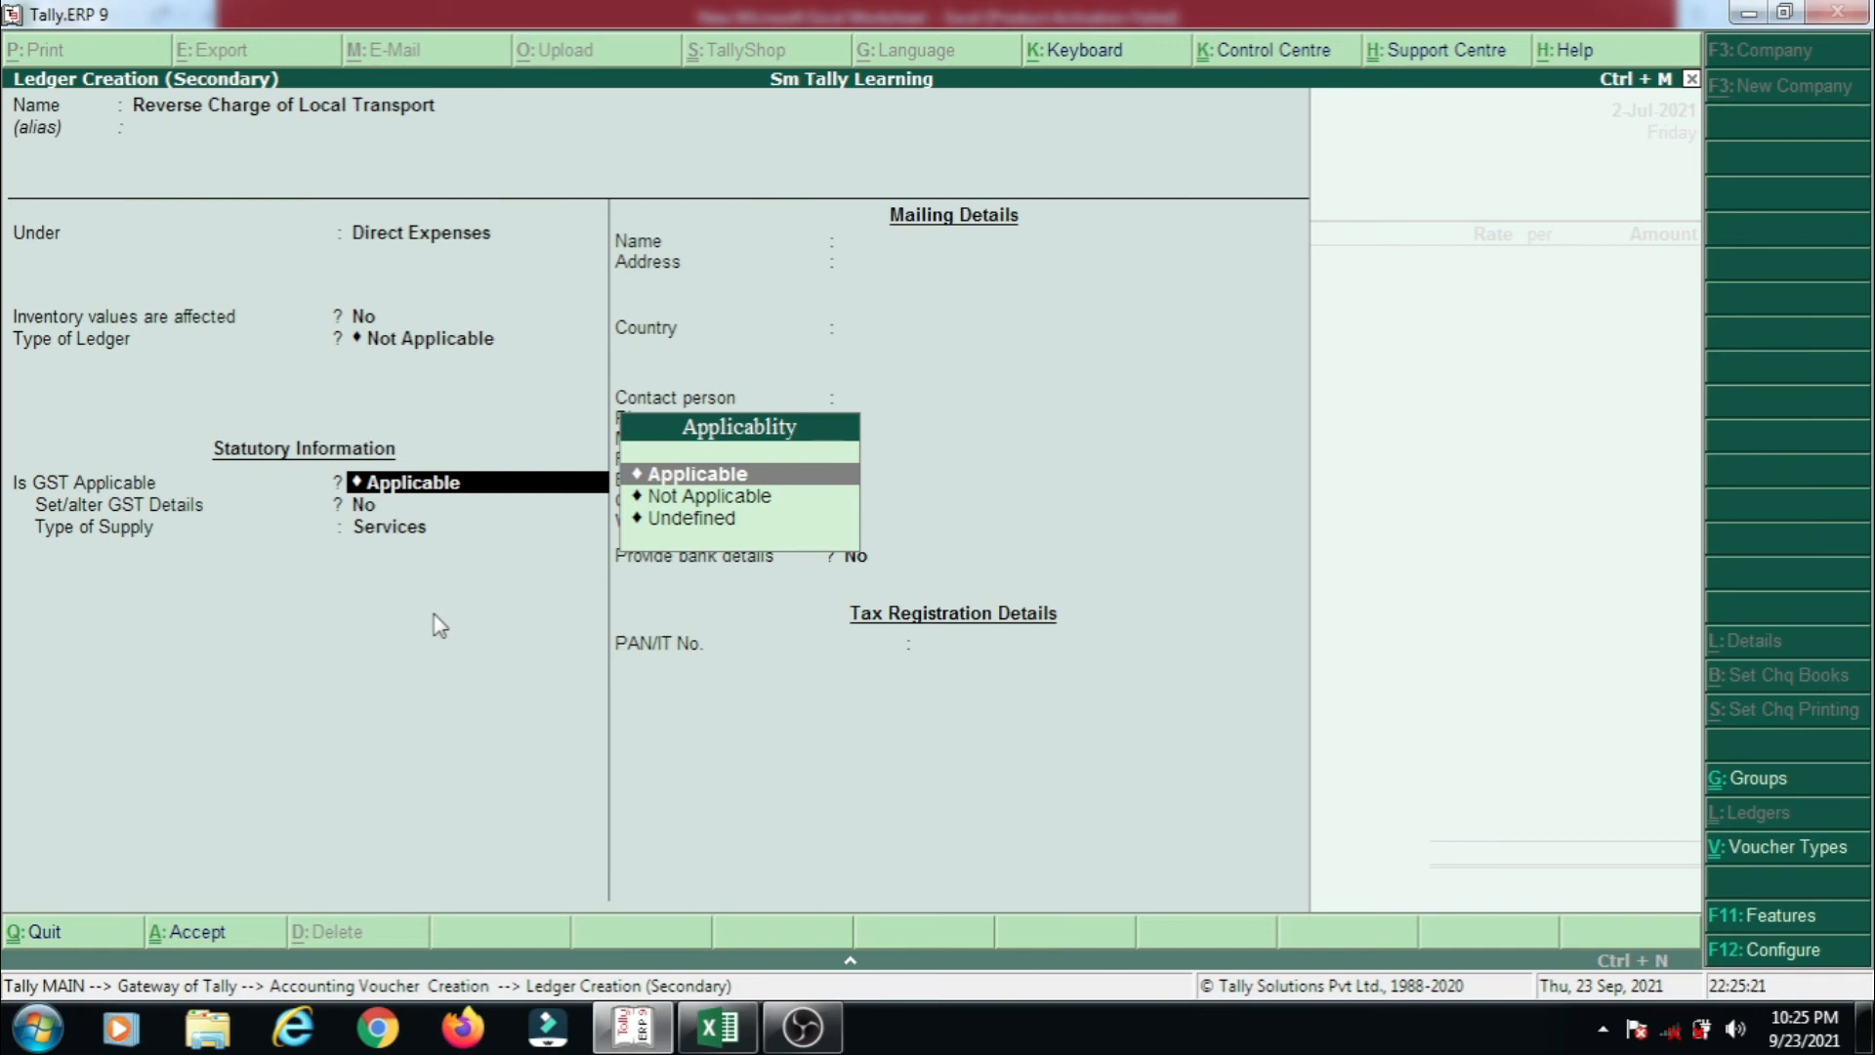
key("Return")
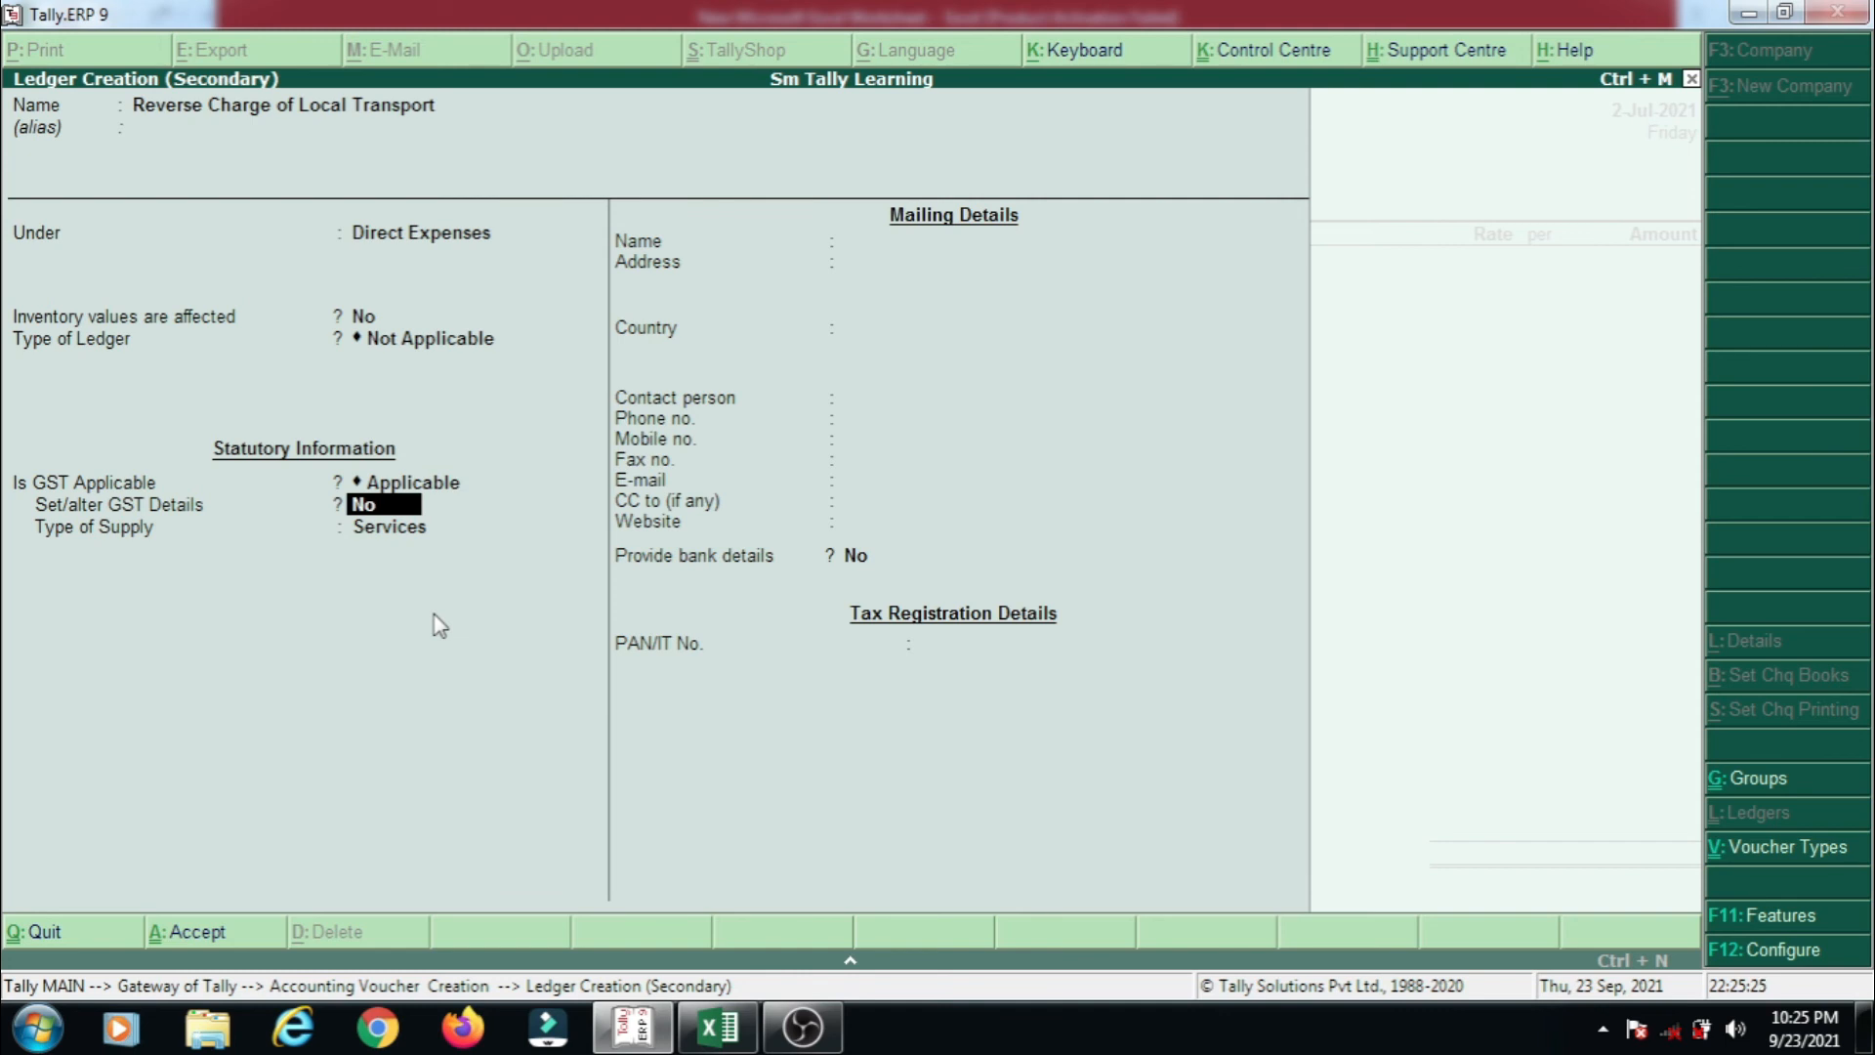
- Enable GST details for the transport ledger and enter description Transport Servises with HSN/SAC 8704
key("y")
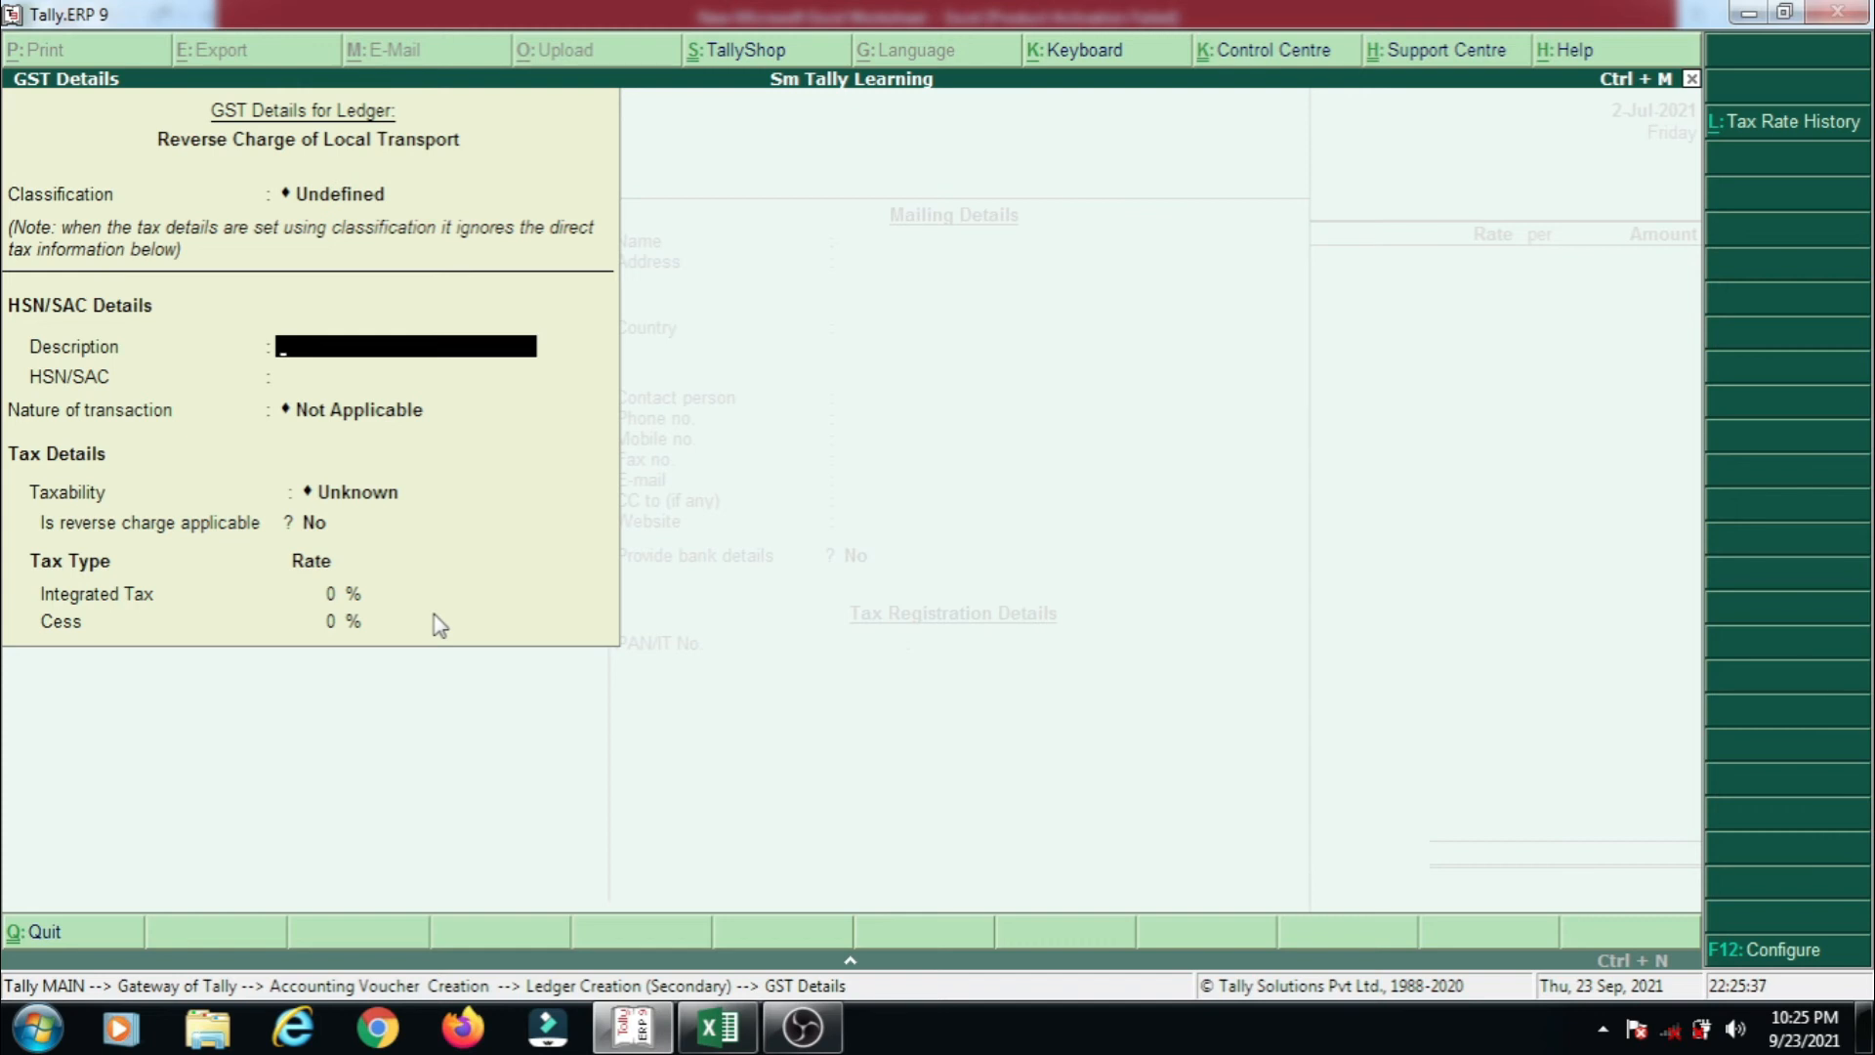
type("T")
type("ransport Servises")
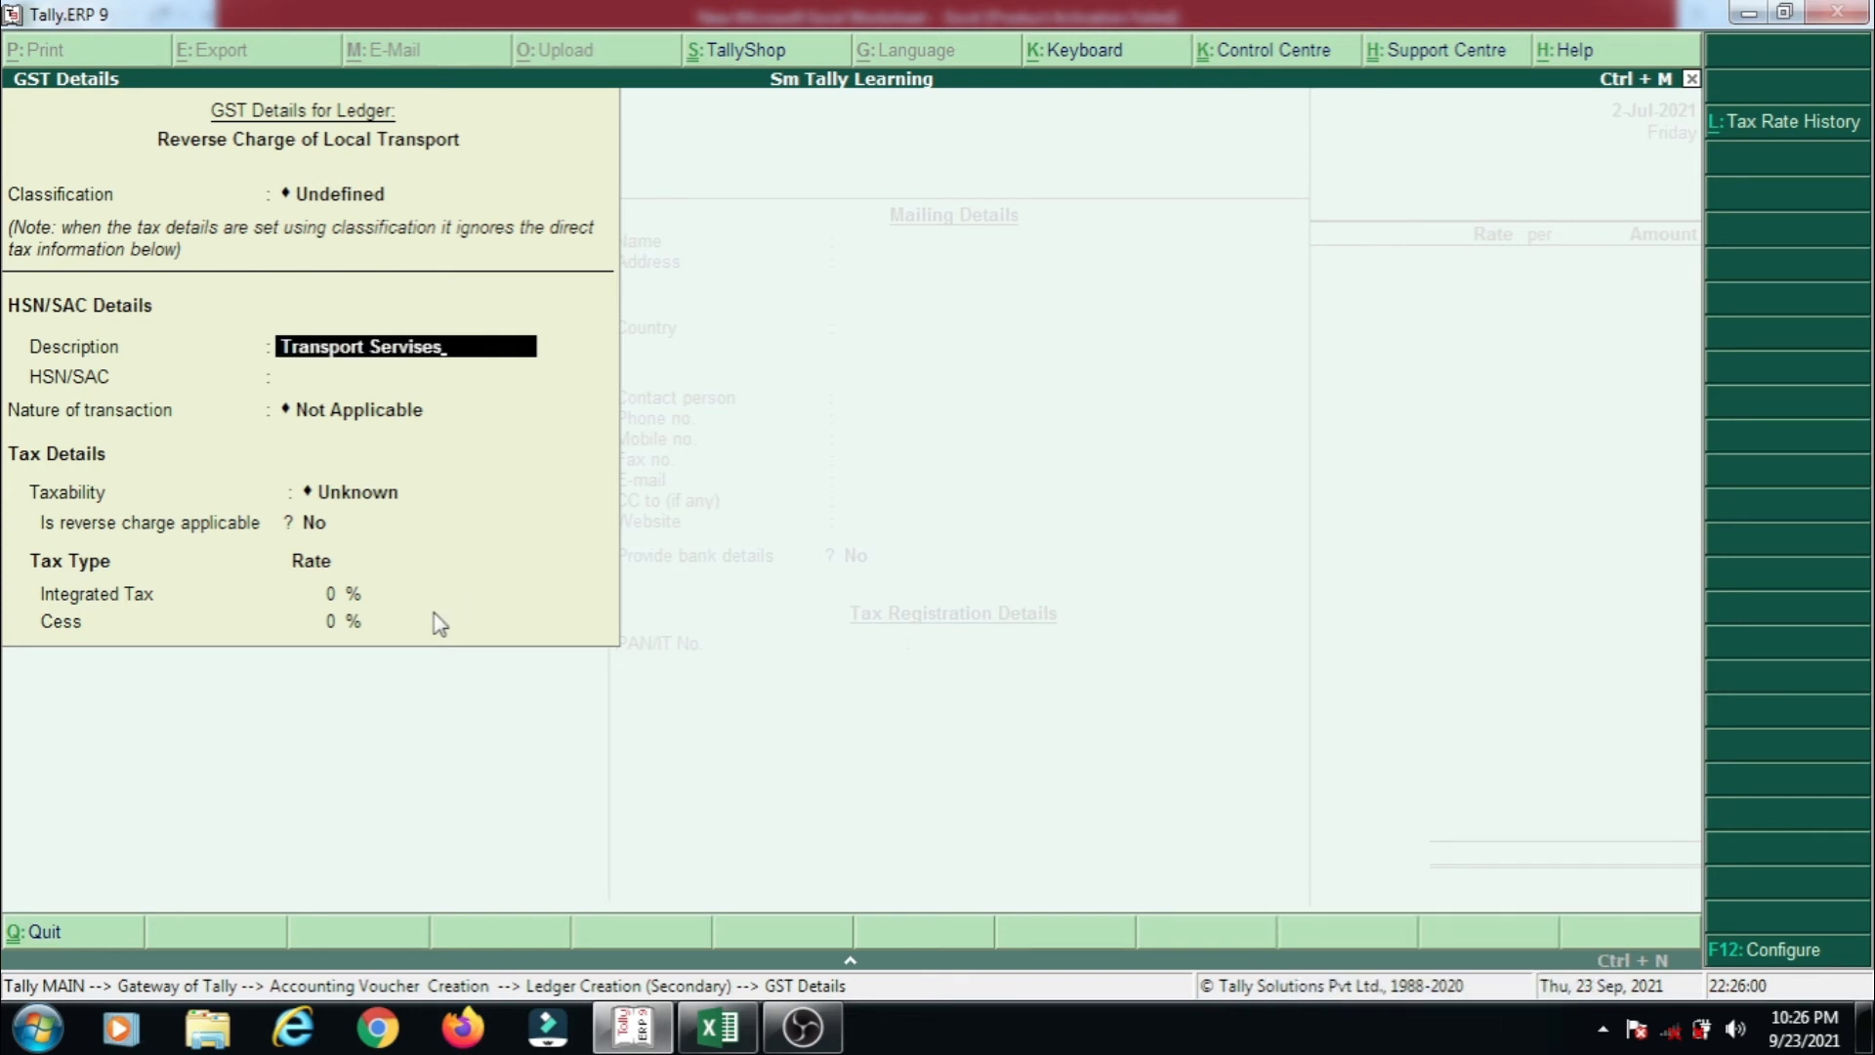
key("Return")
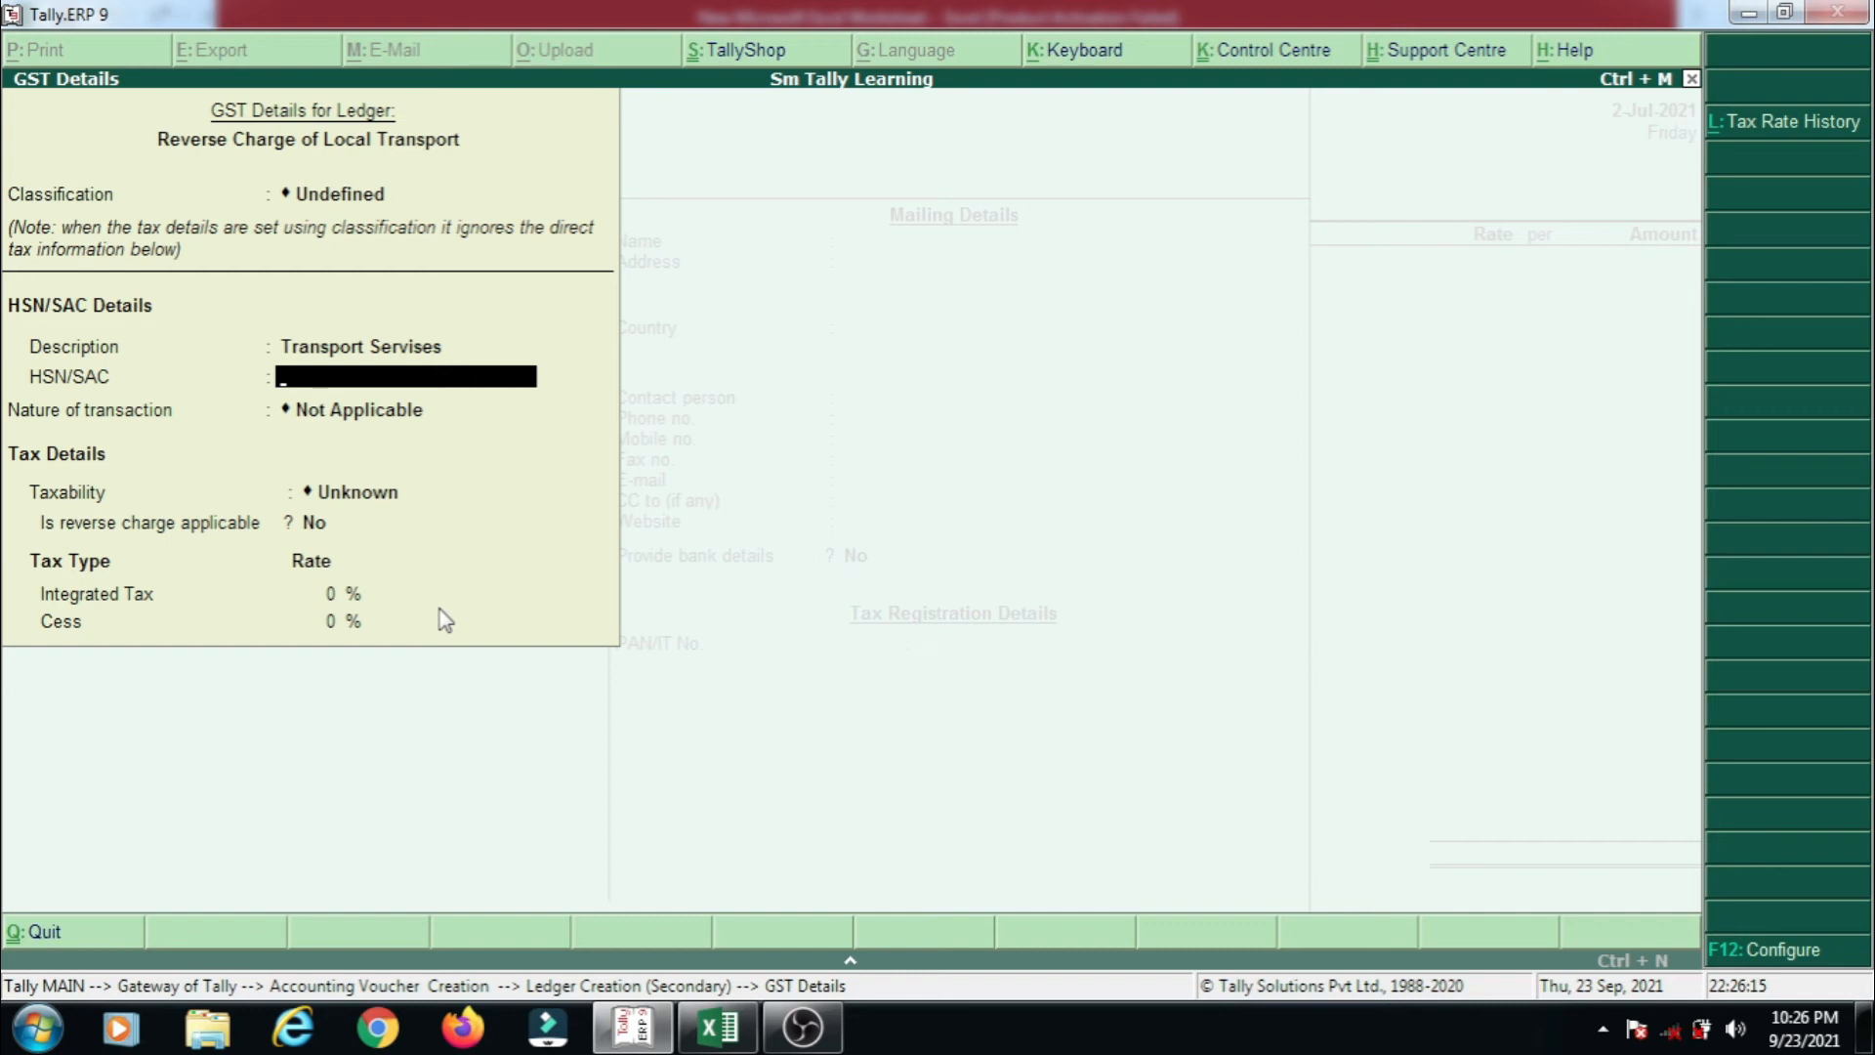
type("8704")
key("Return")
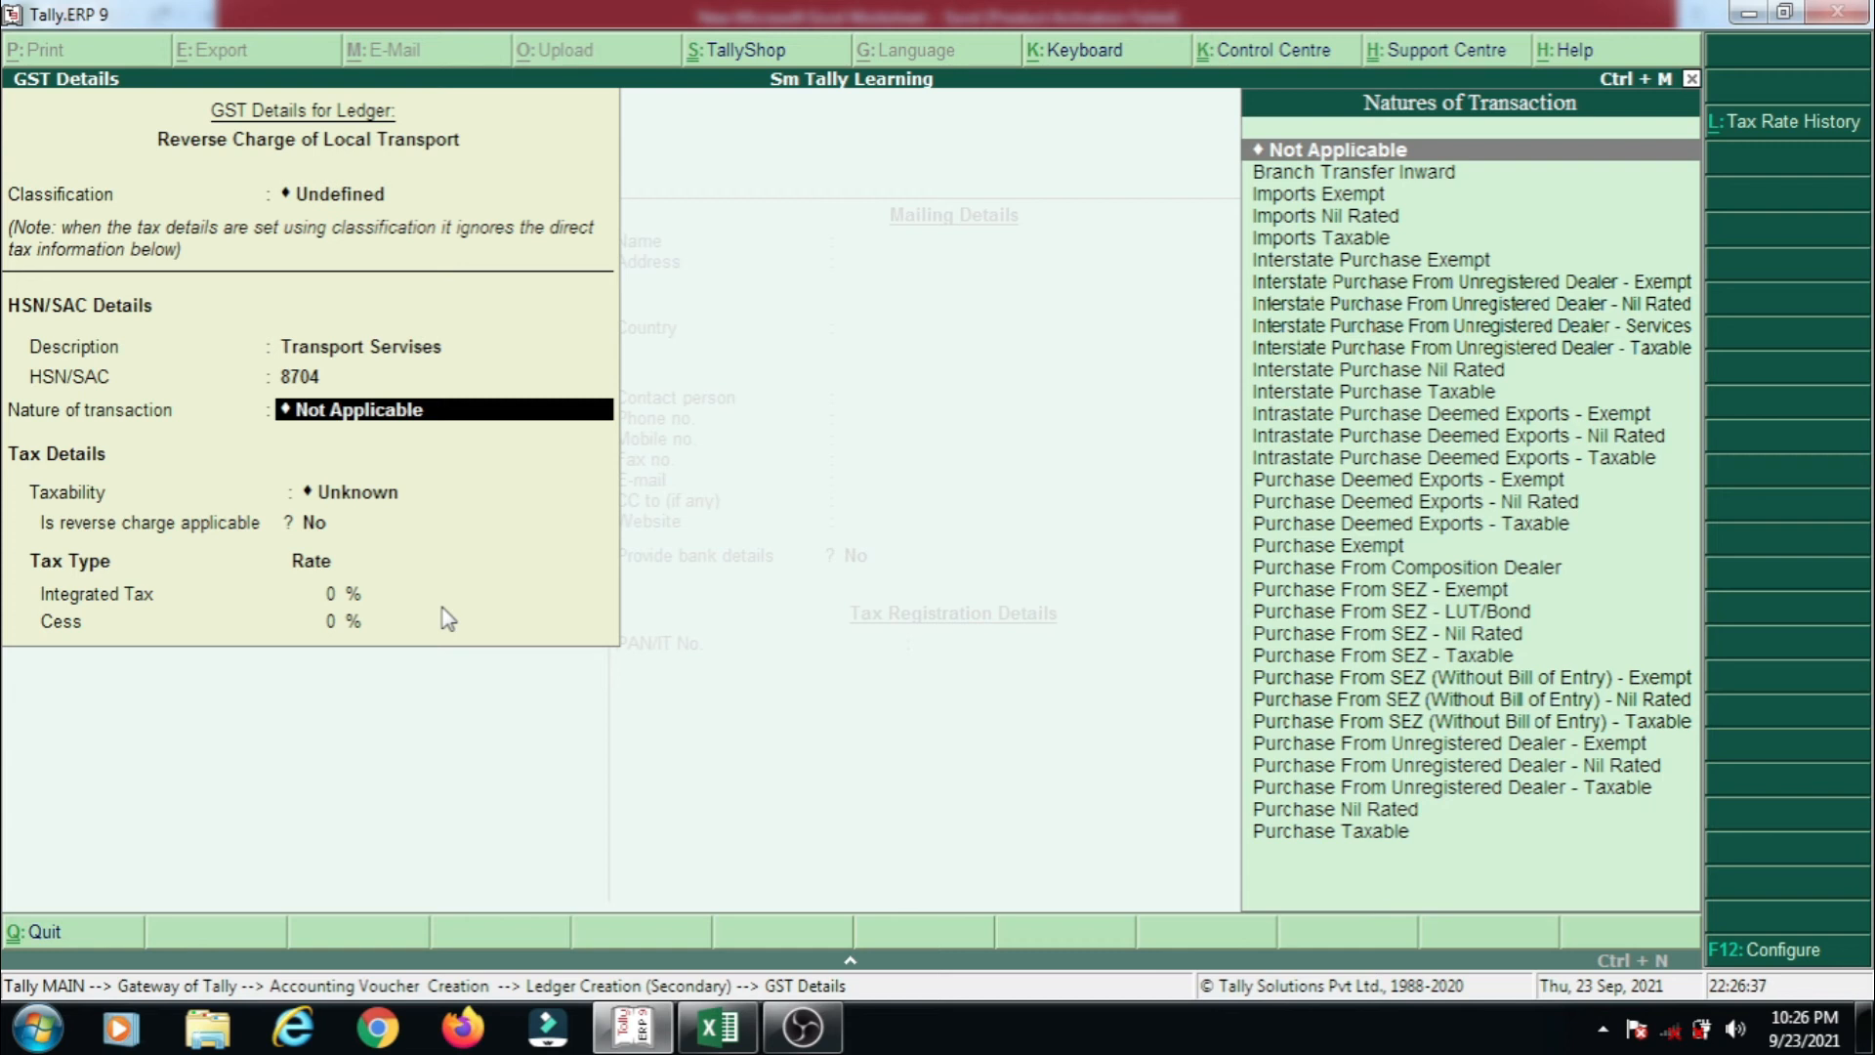
- Set the nature of transaction in the transport ledger's GST details to Purchase Taxable
key("Down")
key("Down")
key("Down")
key("Down")
key("Down")
key("Down")
key("Down")
key("Down")
key("Down")
key("Down")
key("Down")
key("Down")
key("Down")
key("Down")
key("Down")
key("Down")
key("Down")
key("Down")
key("Down")
key("Down")
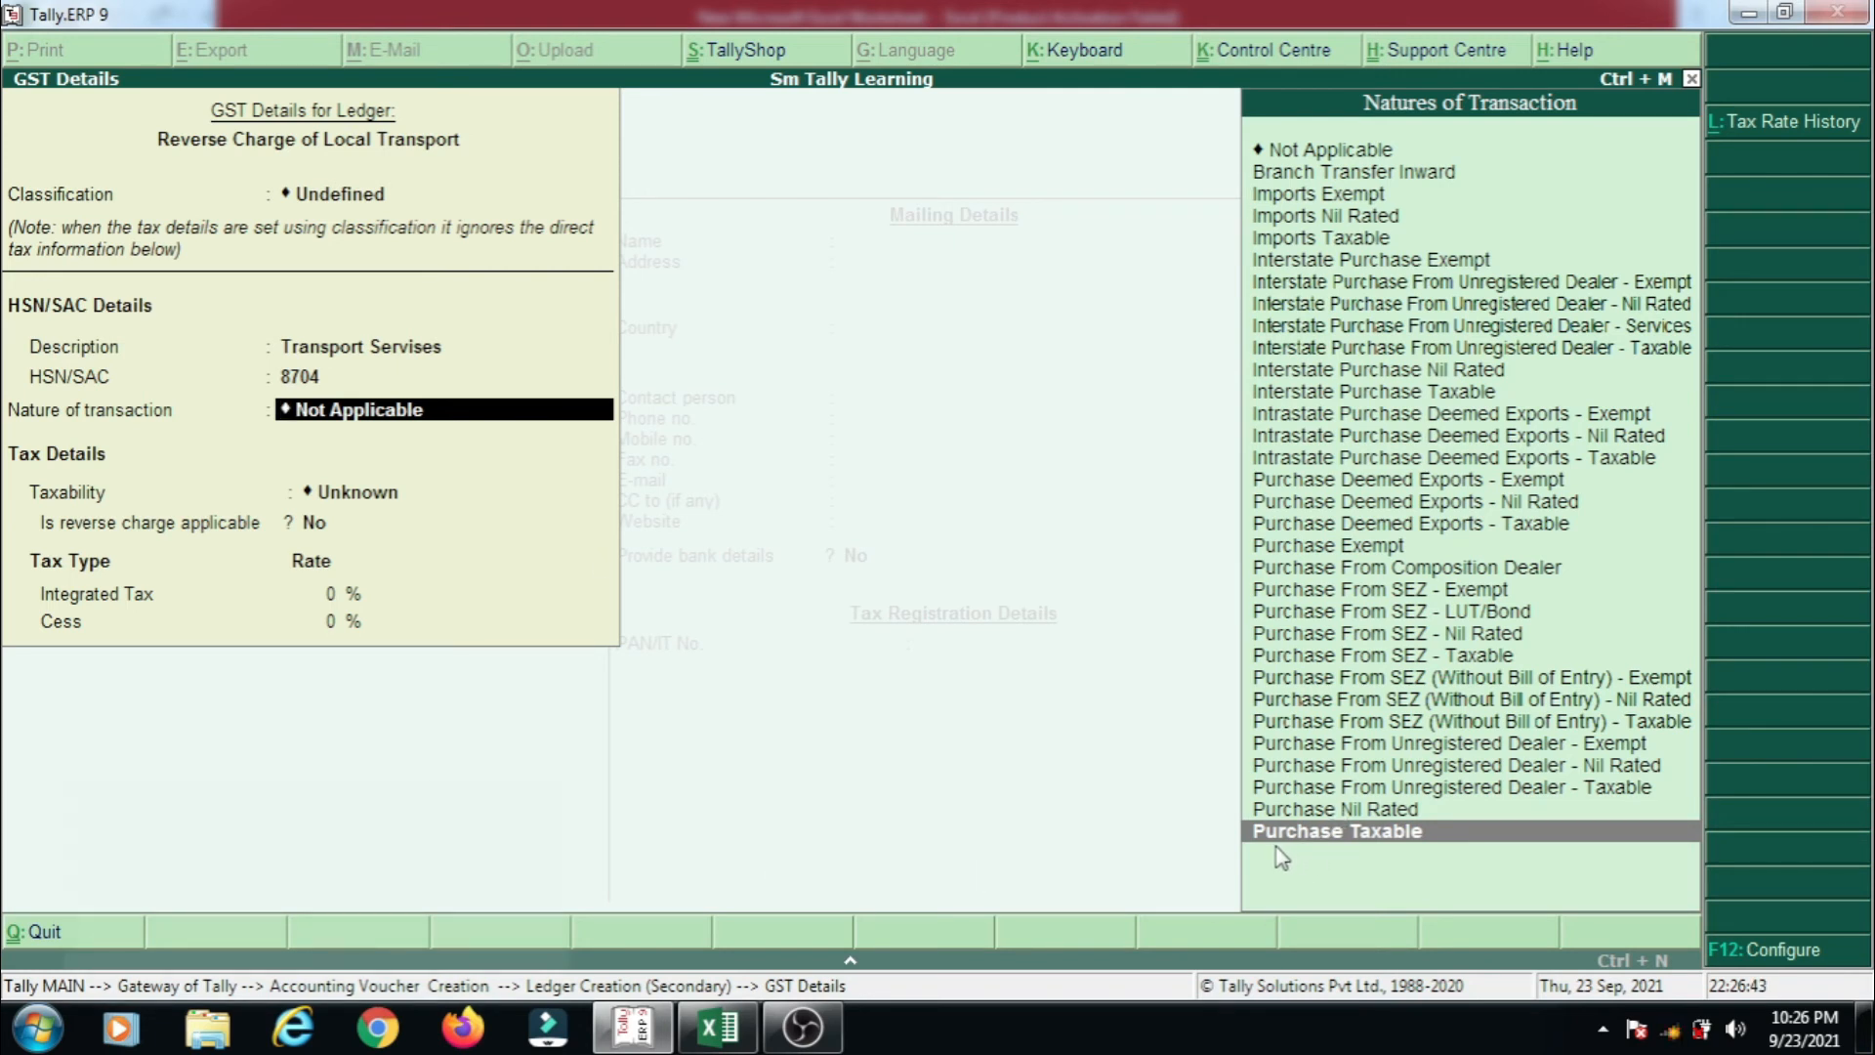
key("Return")
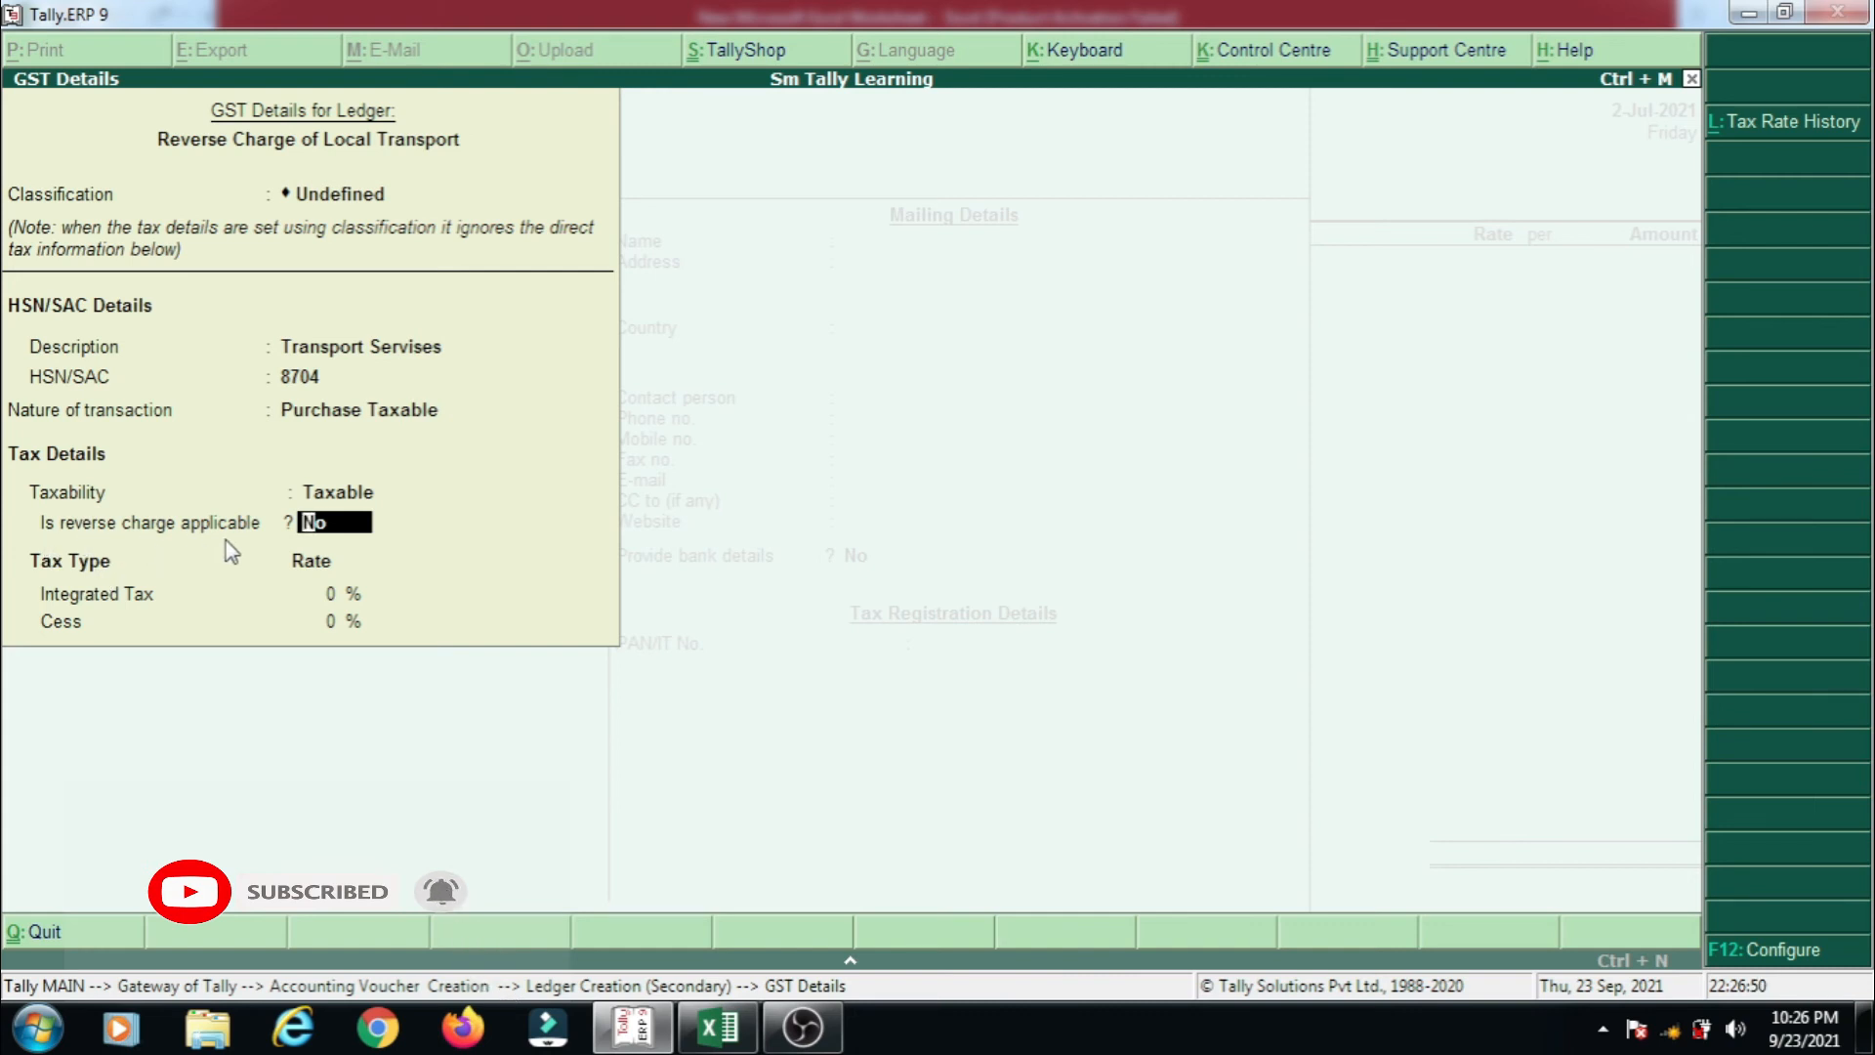
- Make reverse charge applicable with 5% integrated tax, keep the supply type as Services, and save the transport ledger
type("y")
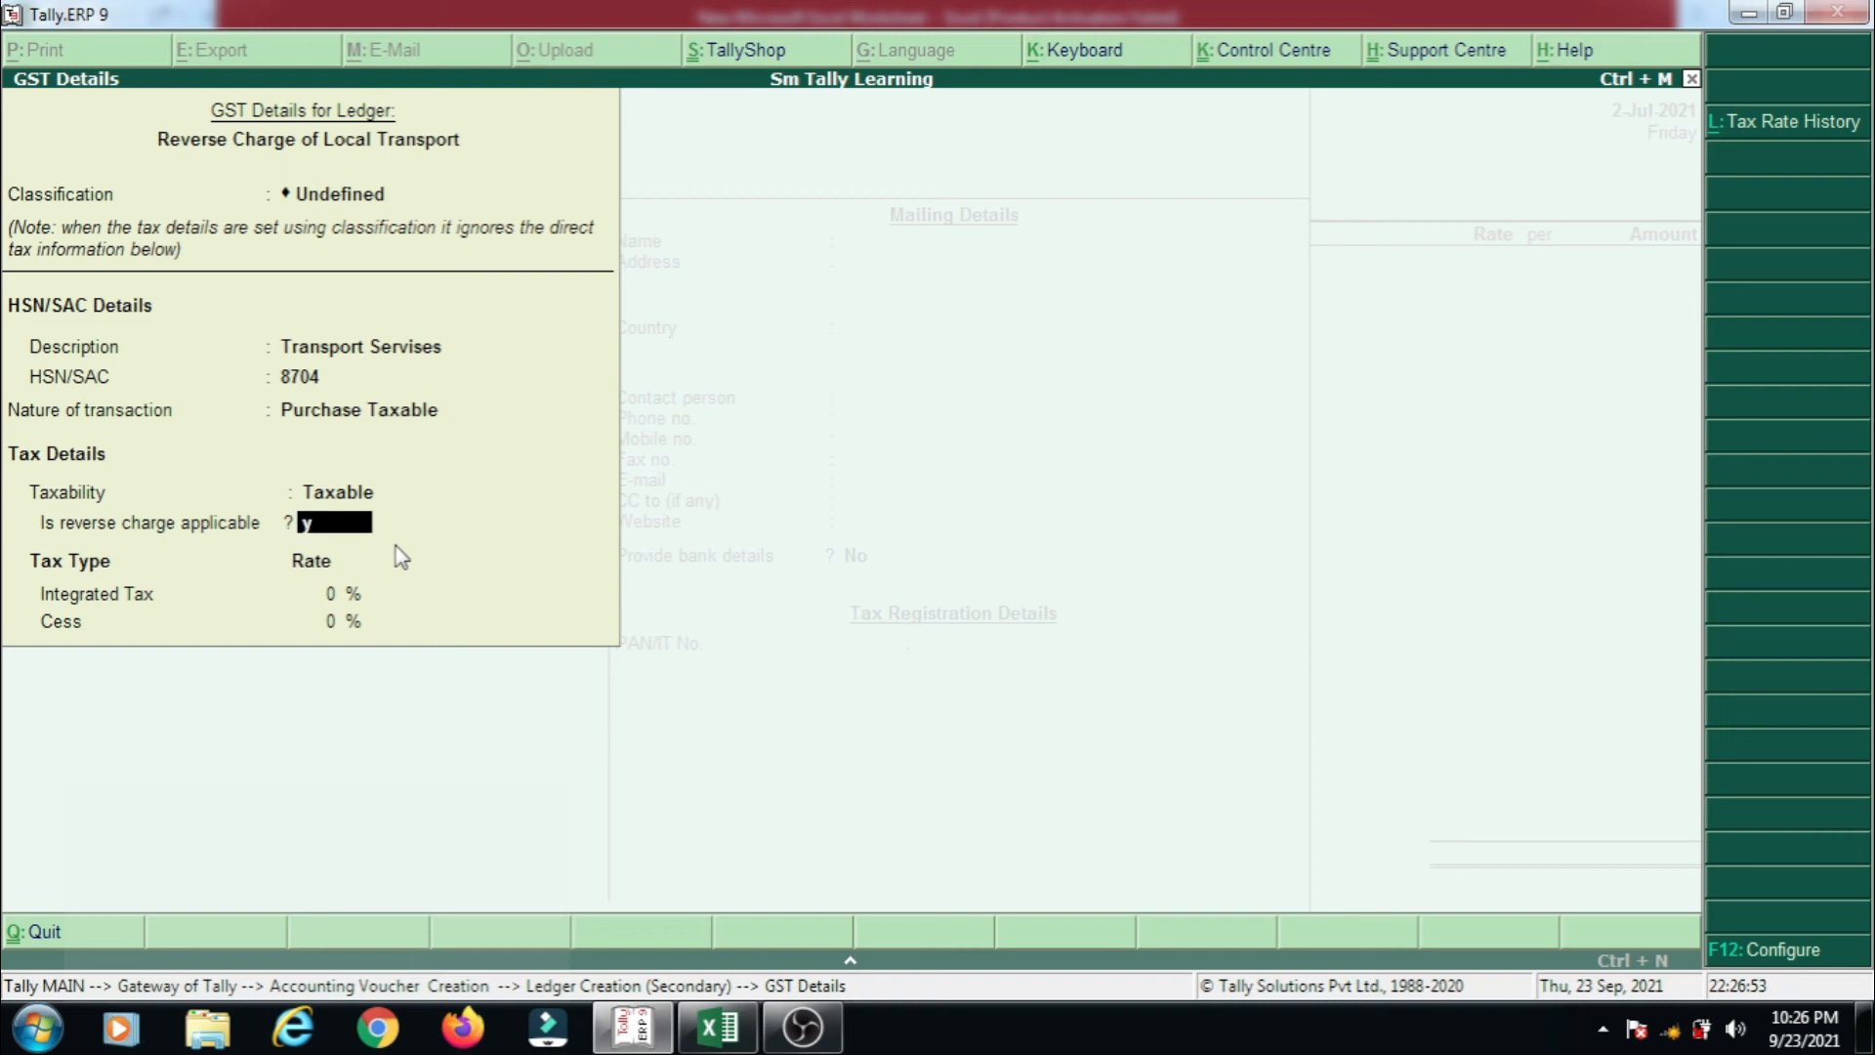
key("Return")
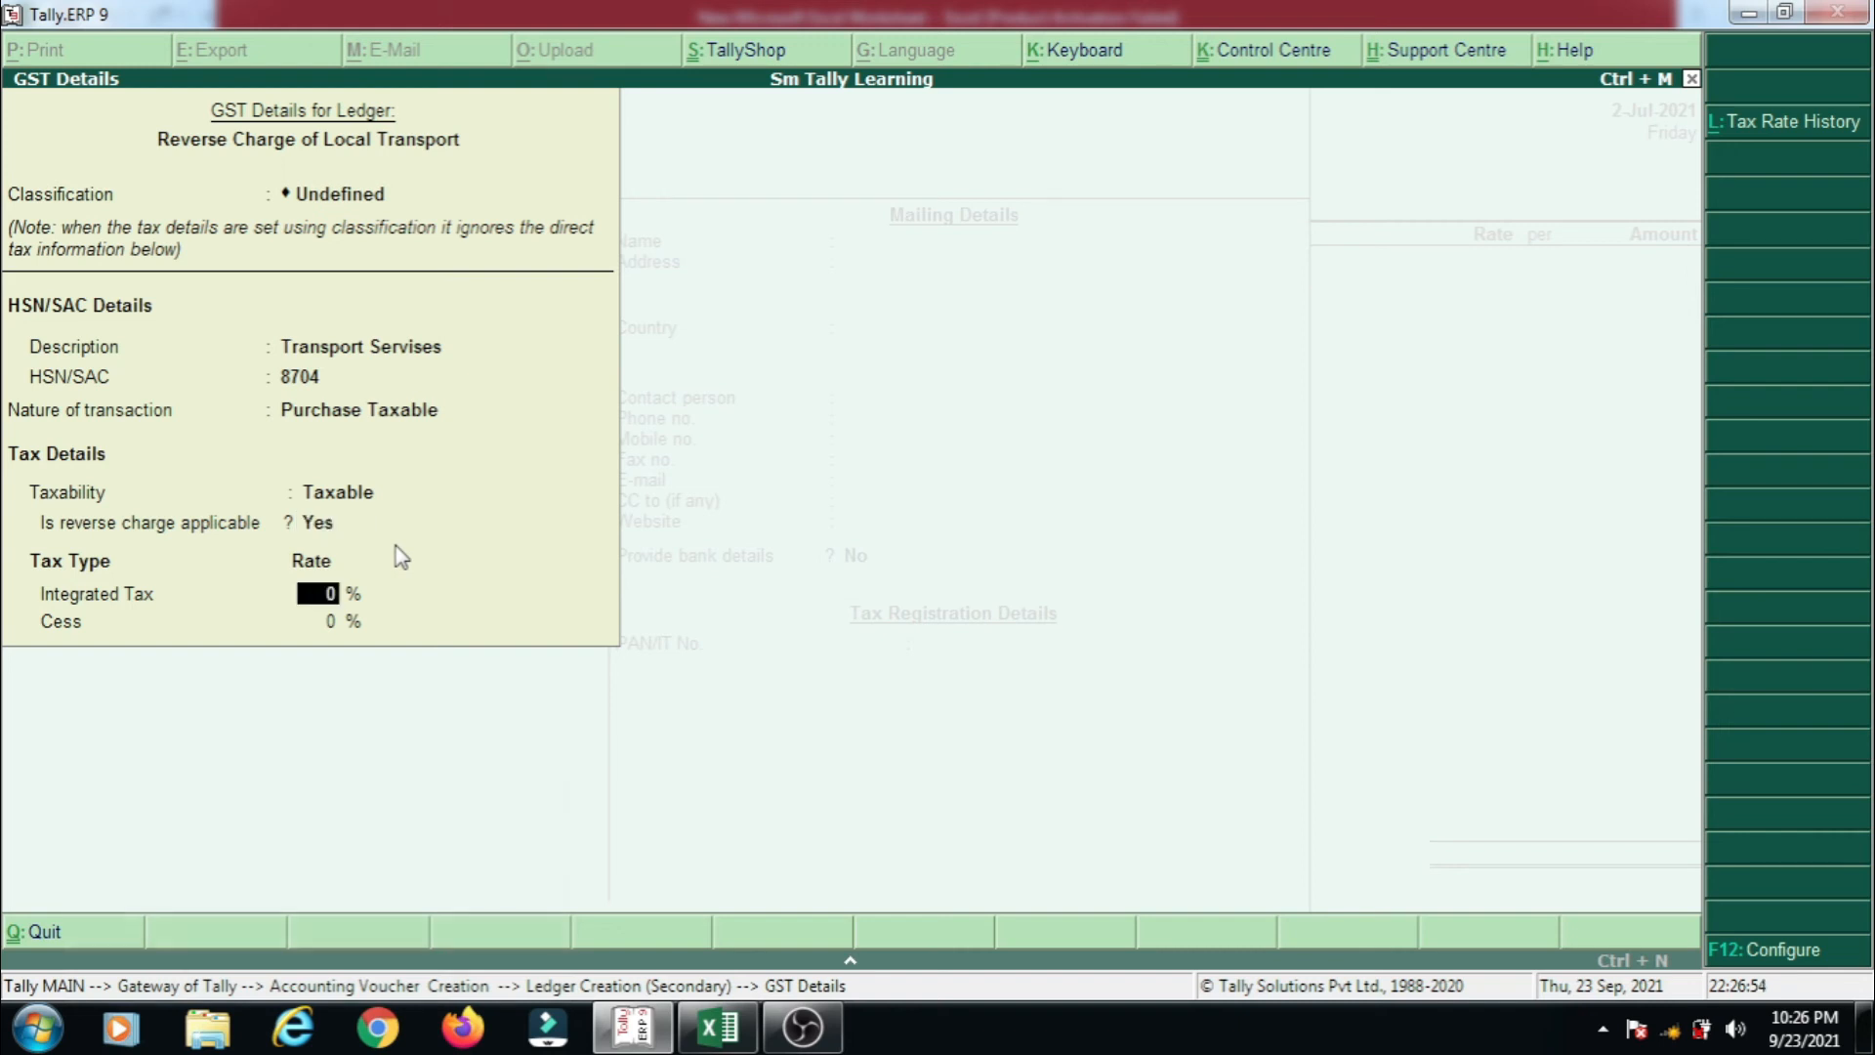
type("5")
key("Return")
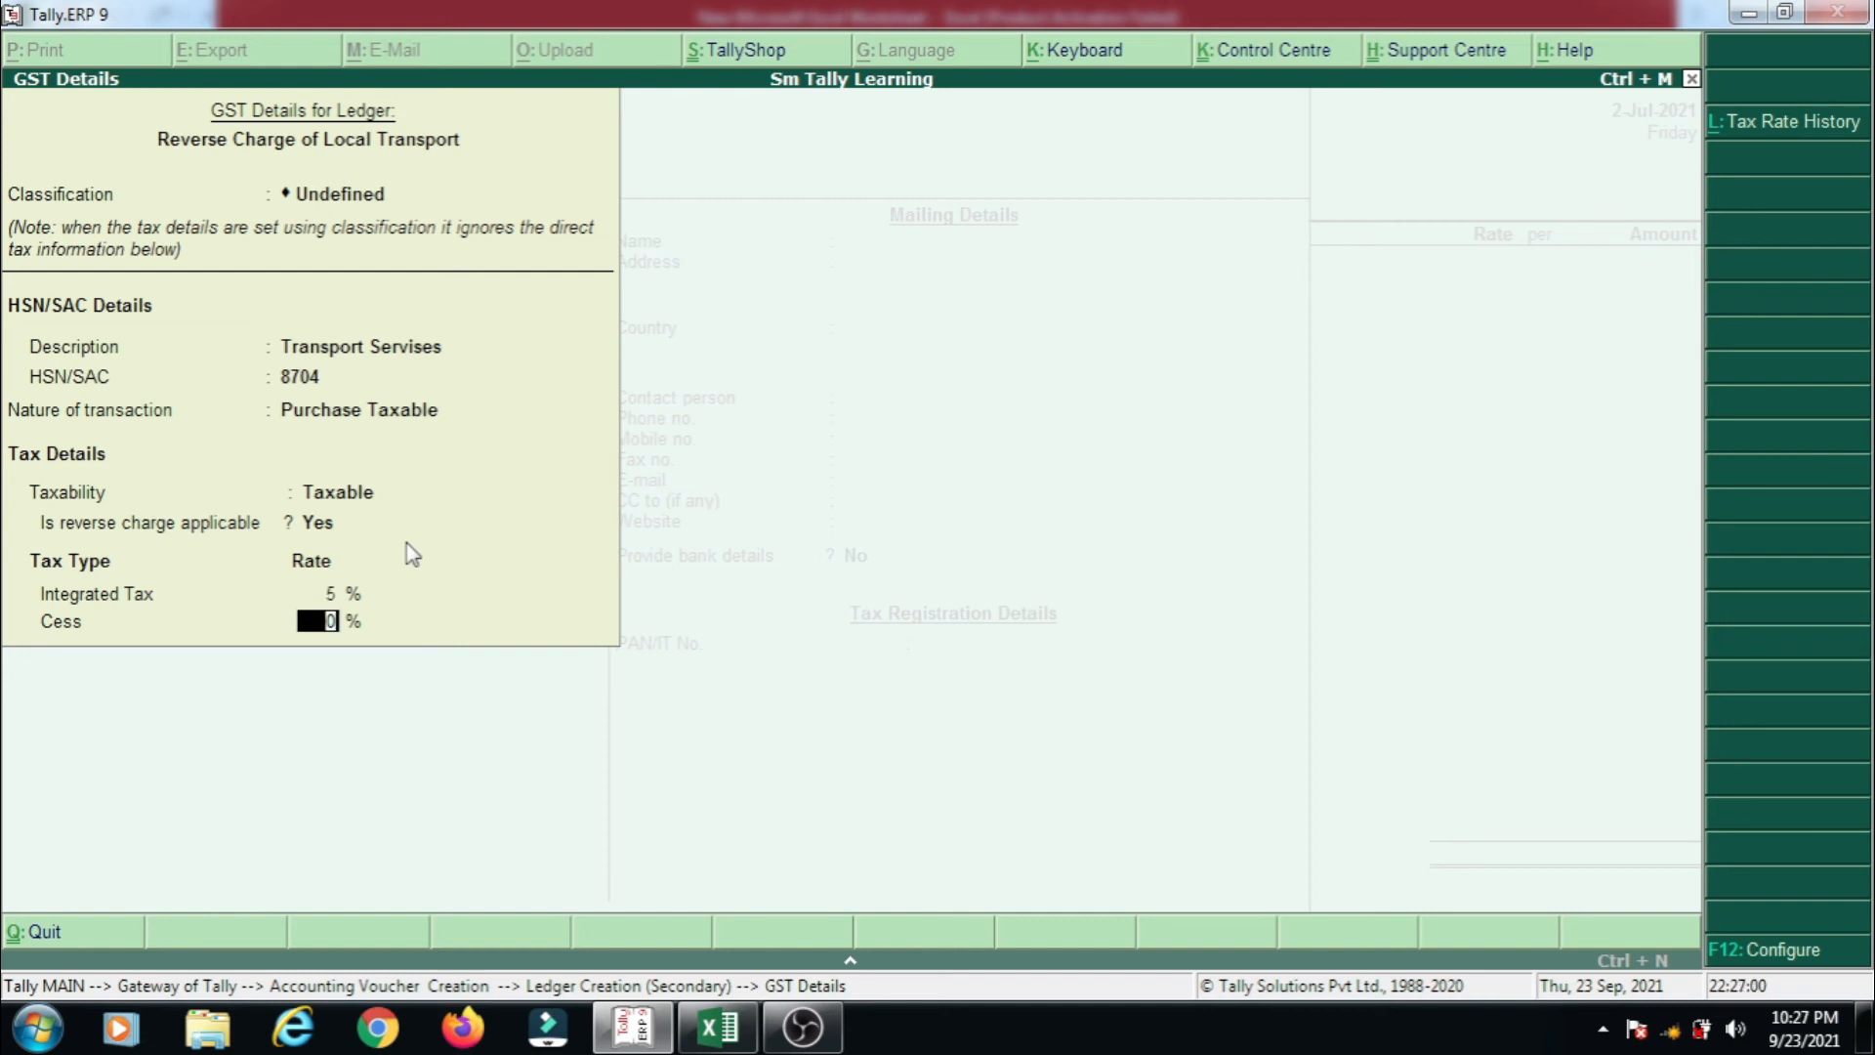
key("Return")
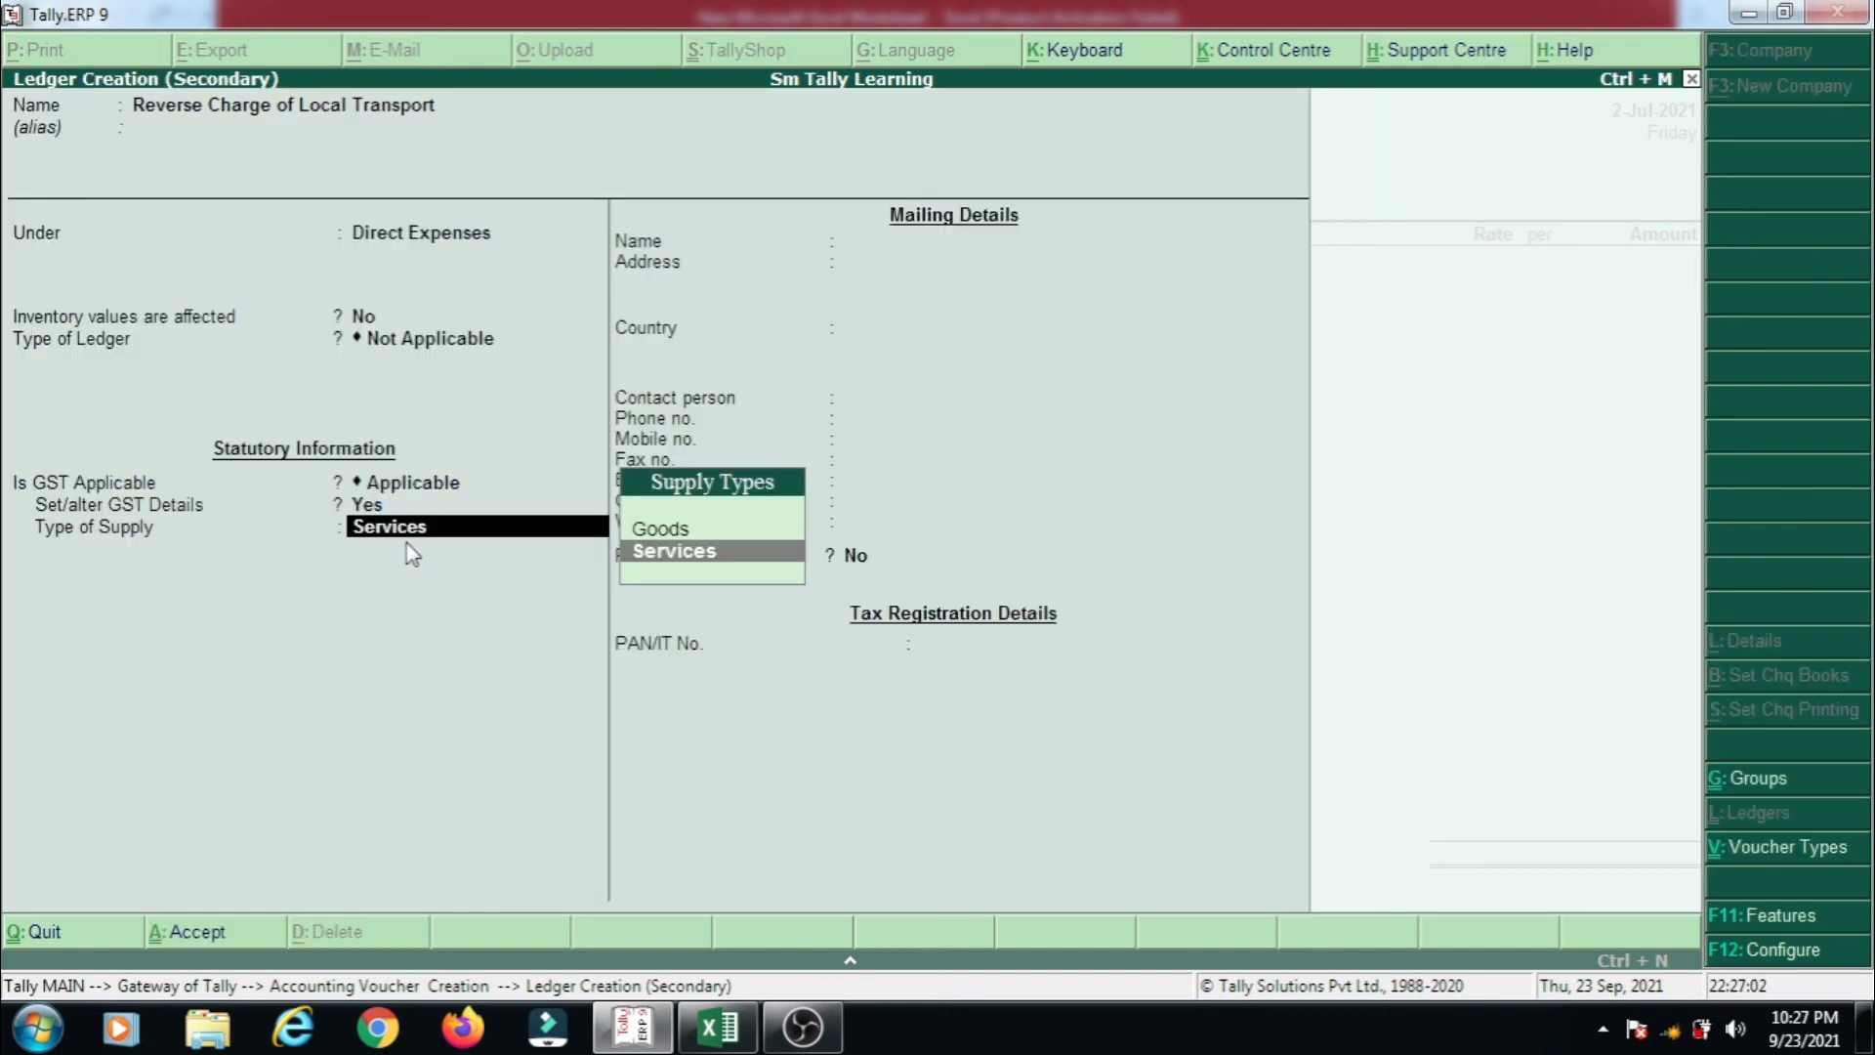
key("Return")
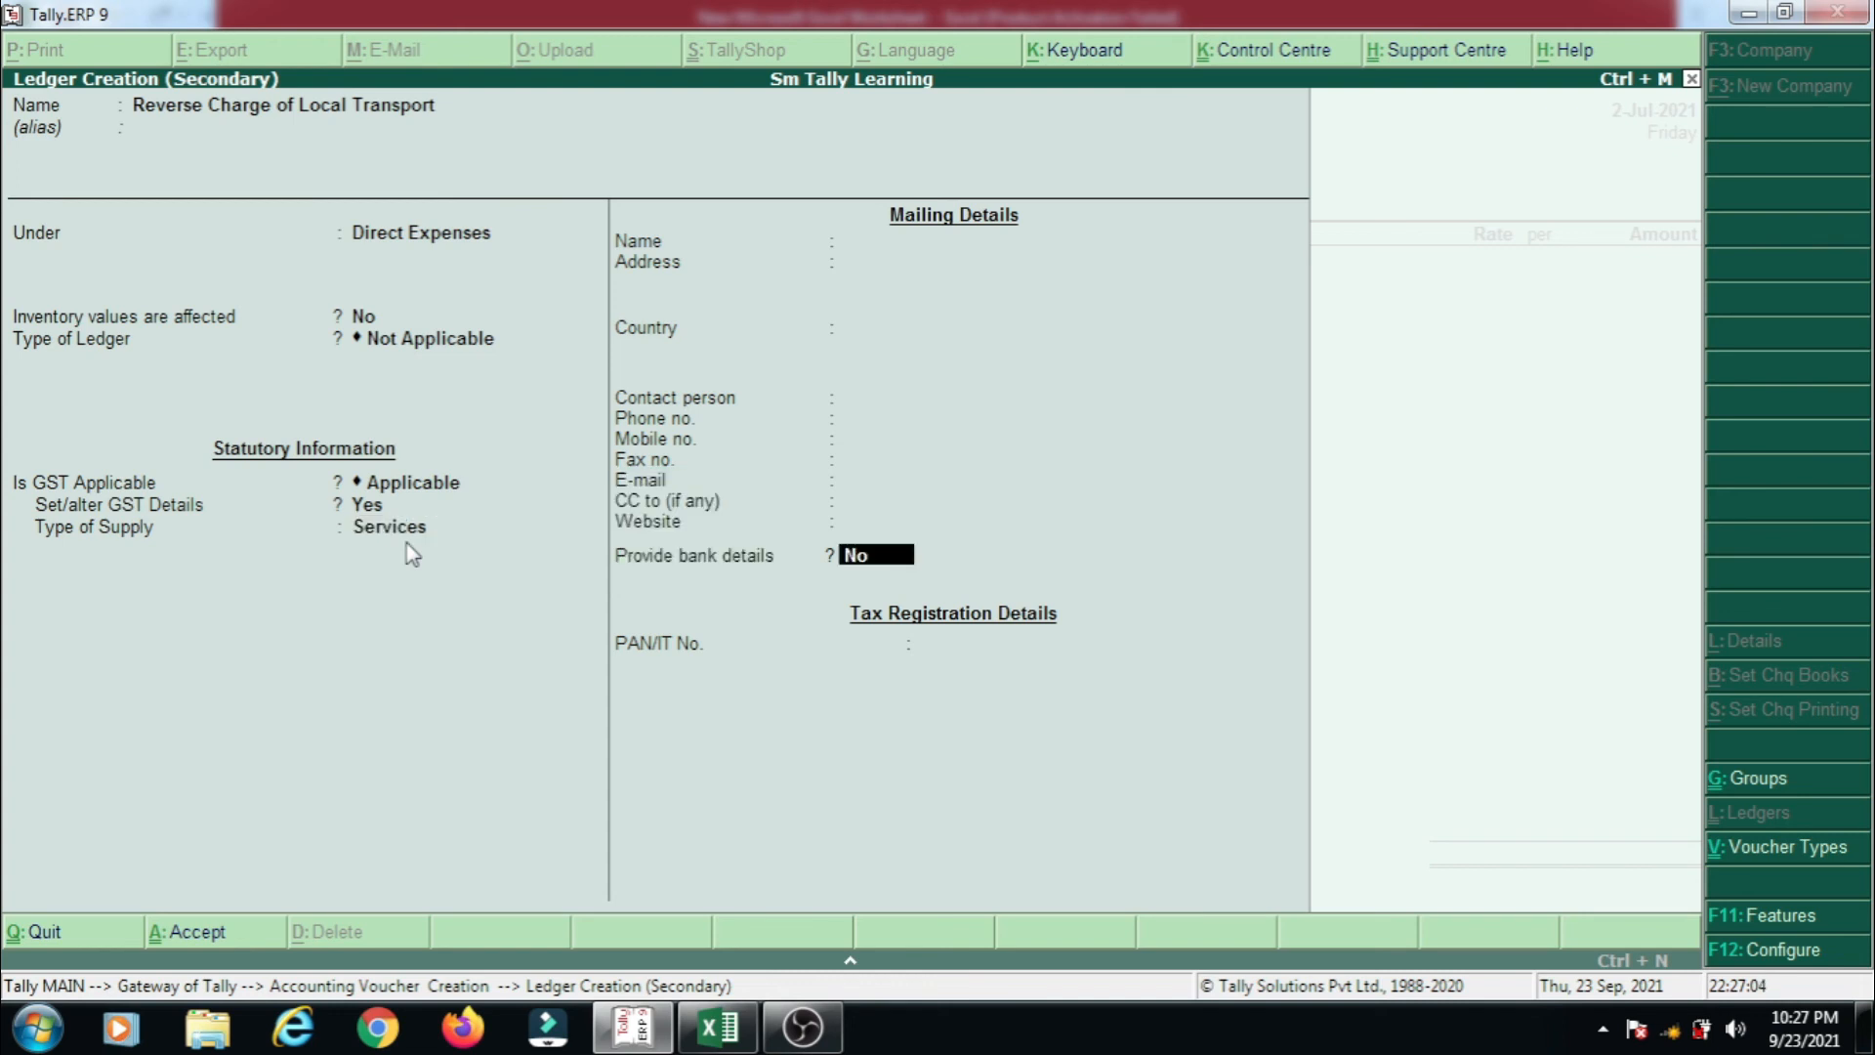
key("Return")
key("Return")
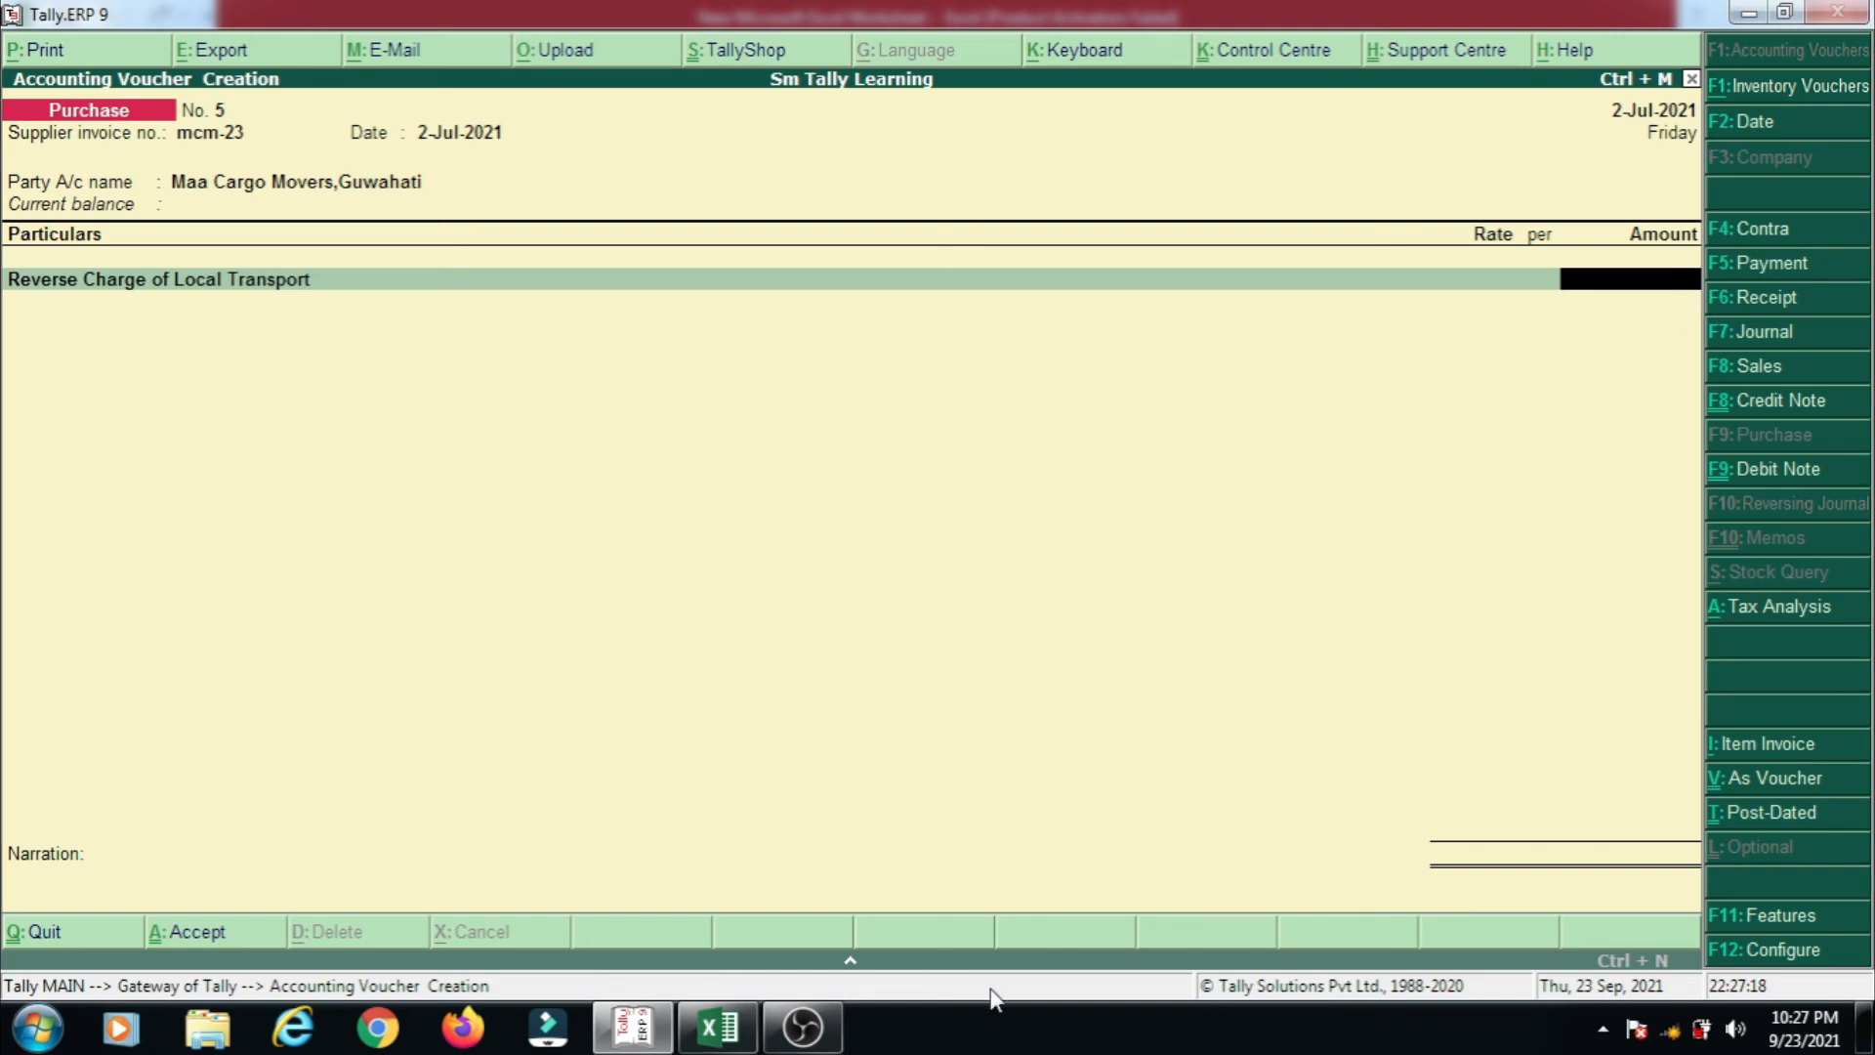
- Look up the MAA CARGO MOVERS invoice value in Excel, enter 3240 as the transport amount in Tally, and save the voucher
key("alt+Tab")
left_click(246, 493)
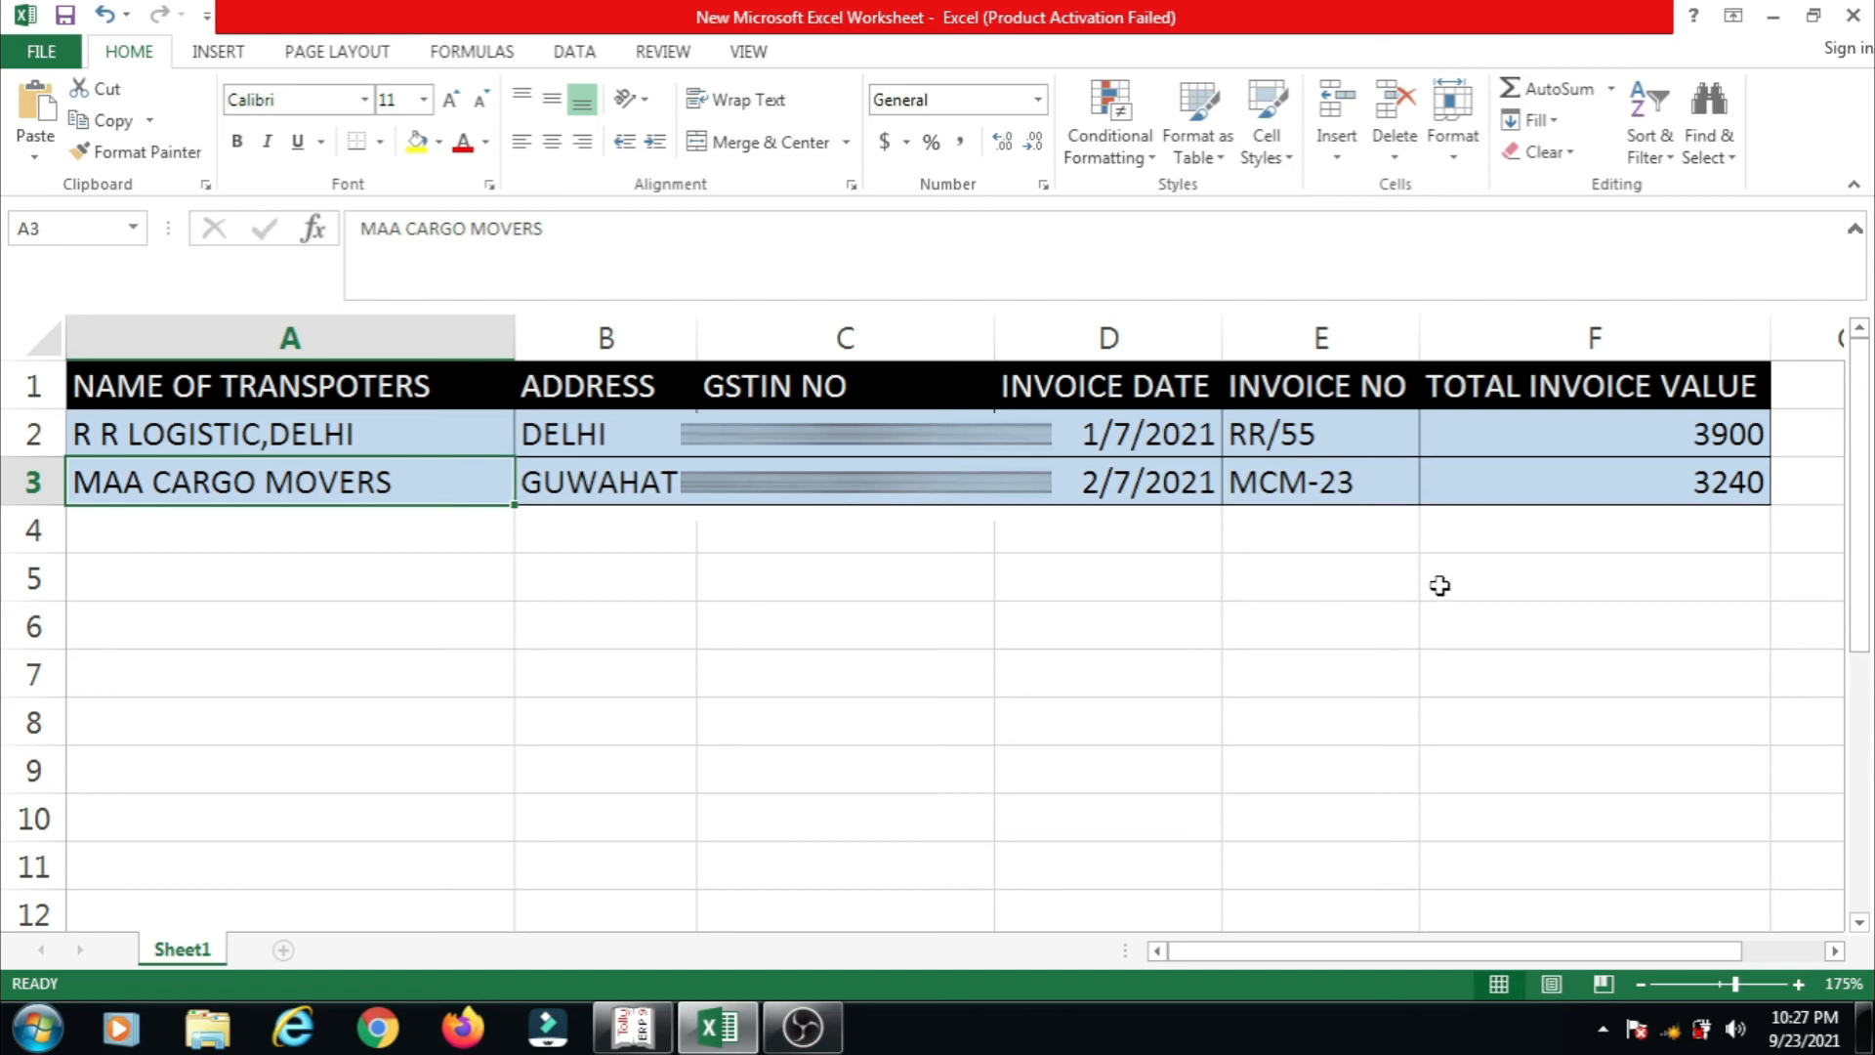
left_click(1667, 496)
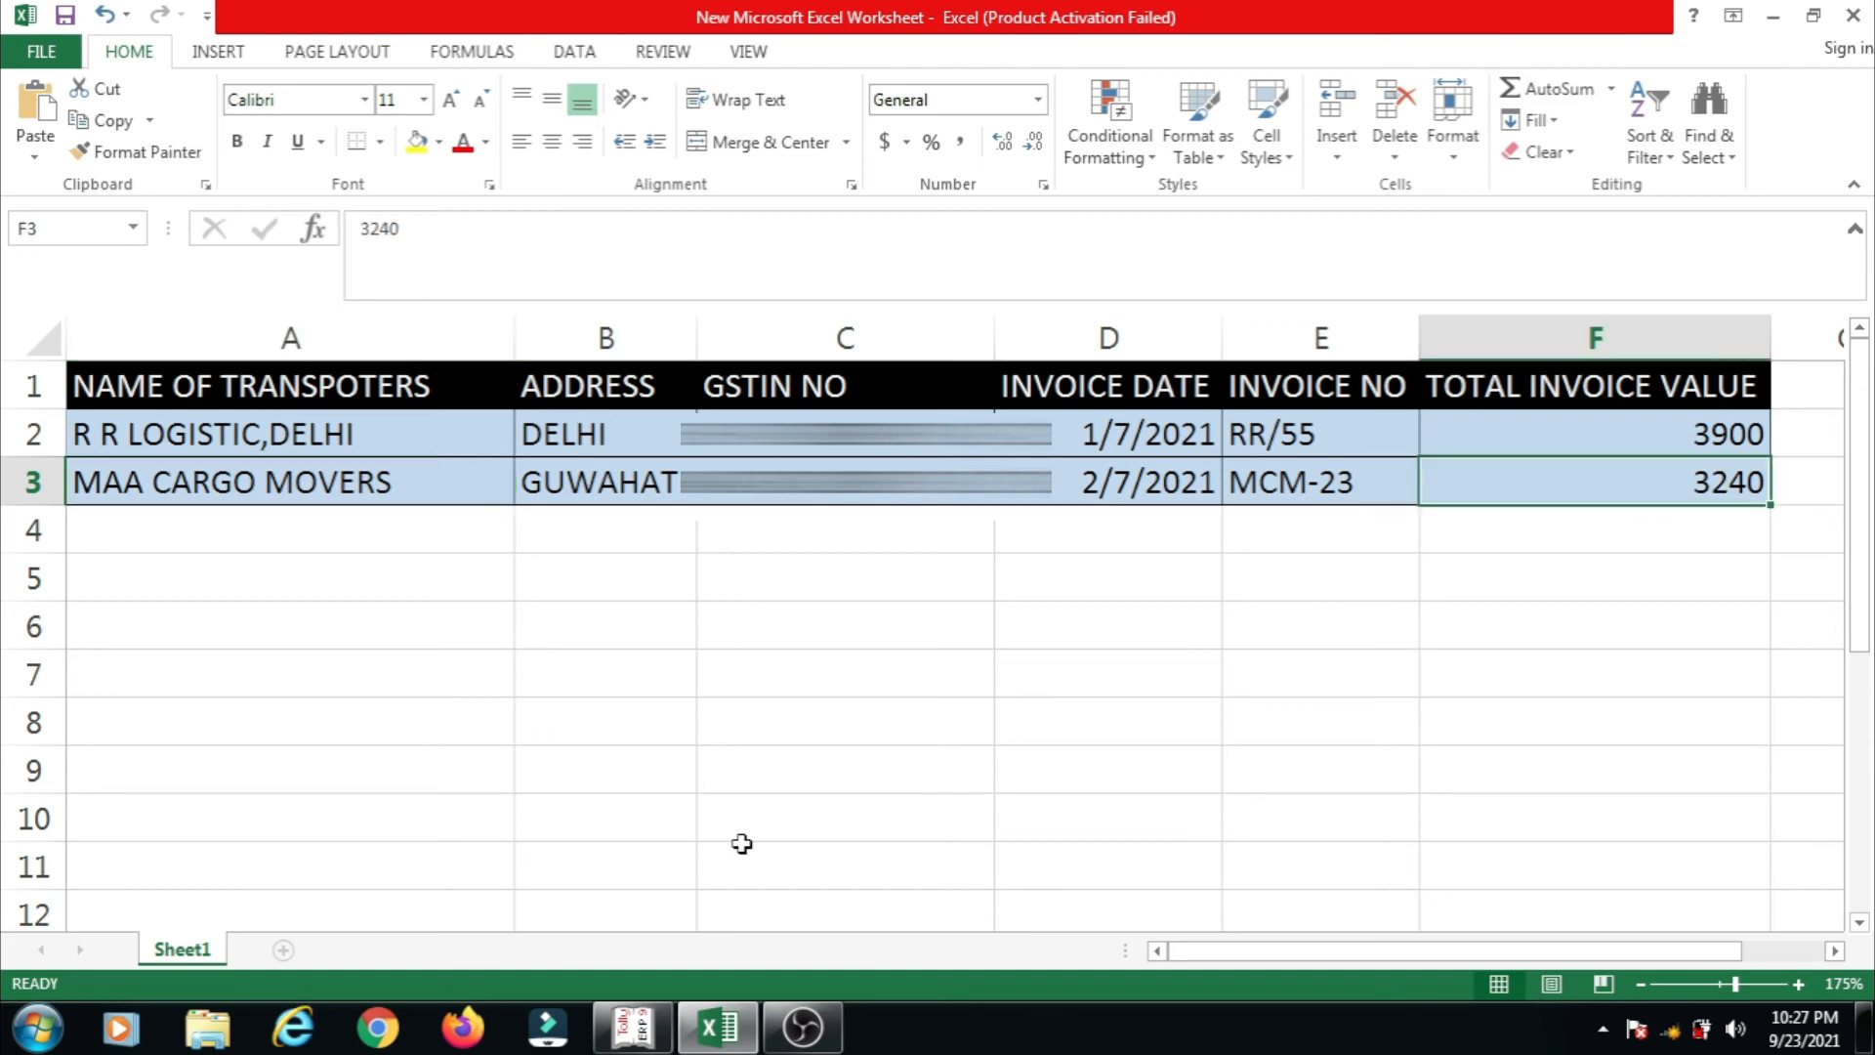
left_click(633, 1028)
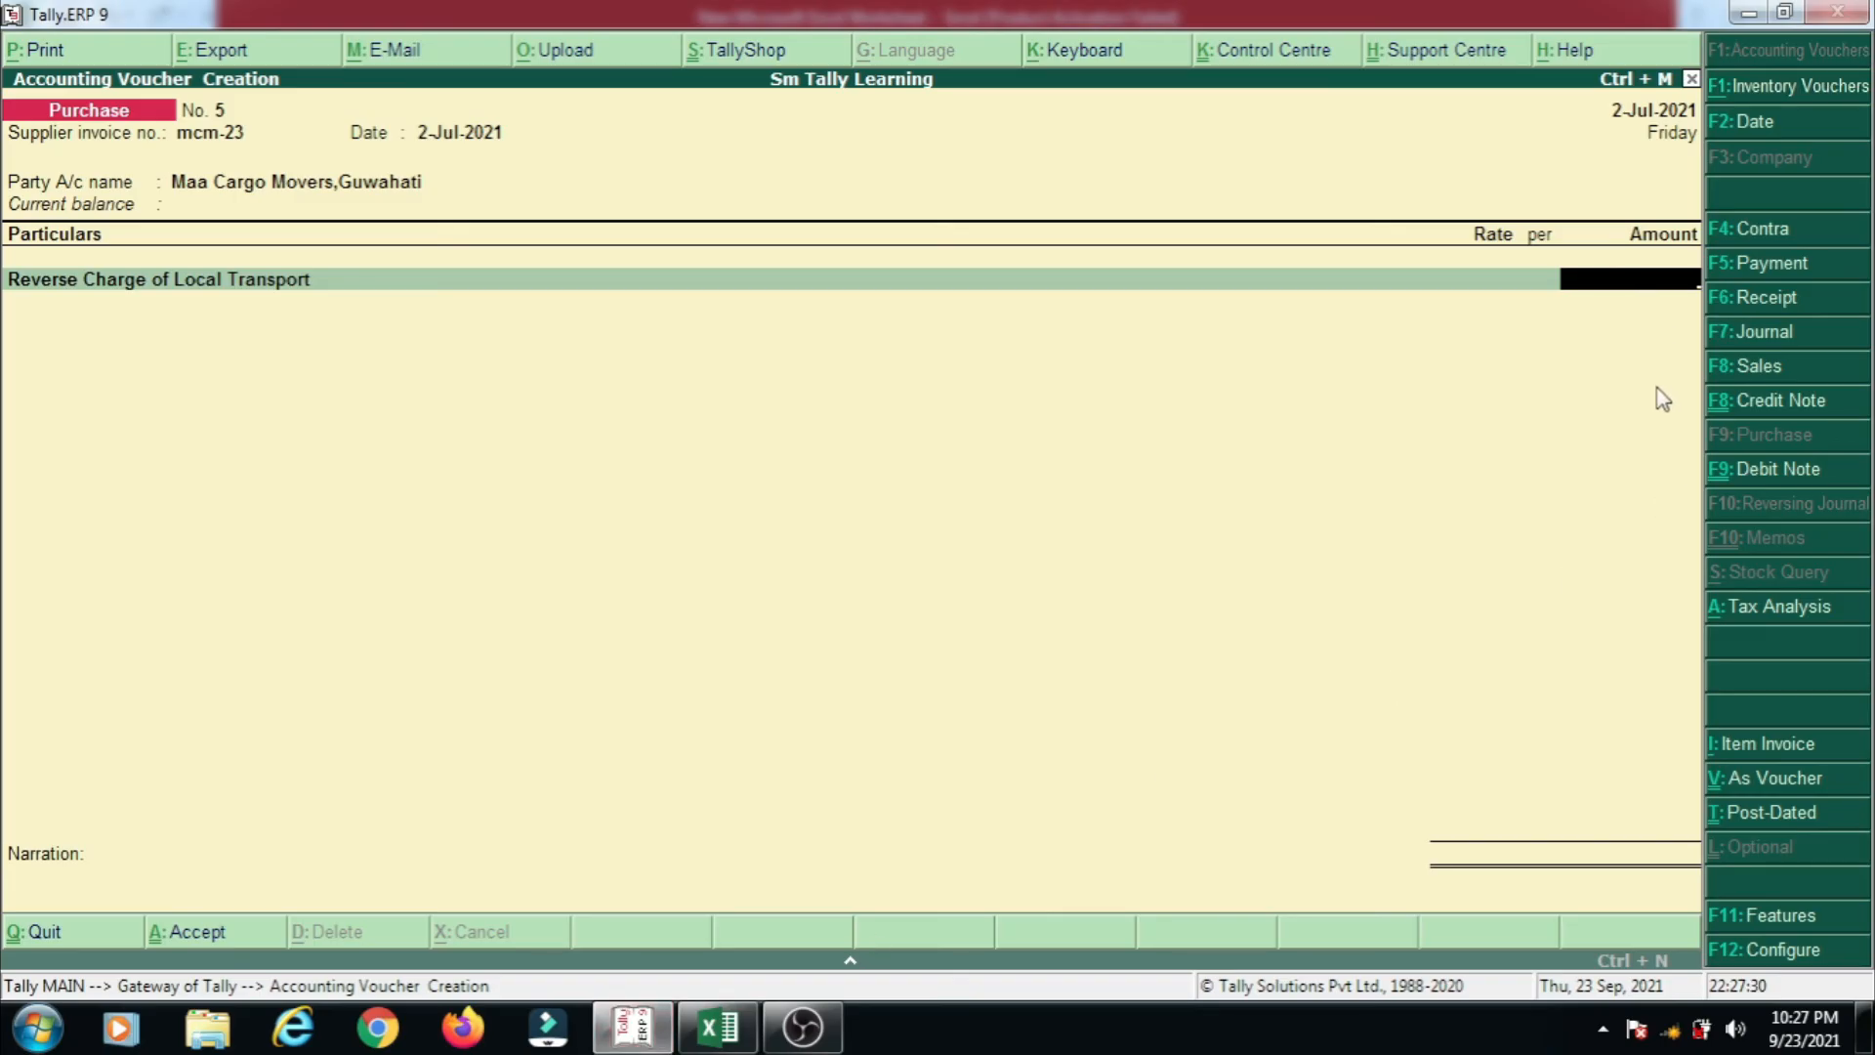
type("3240")
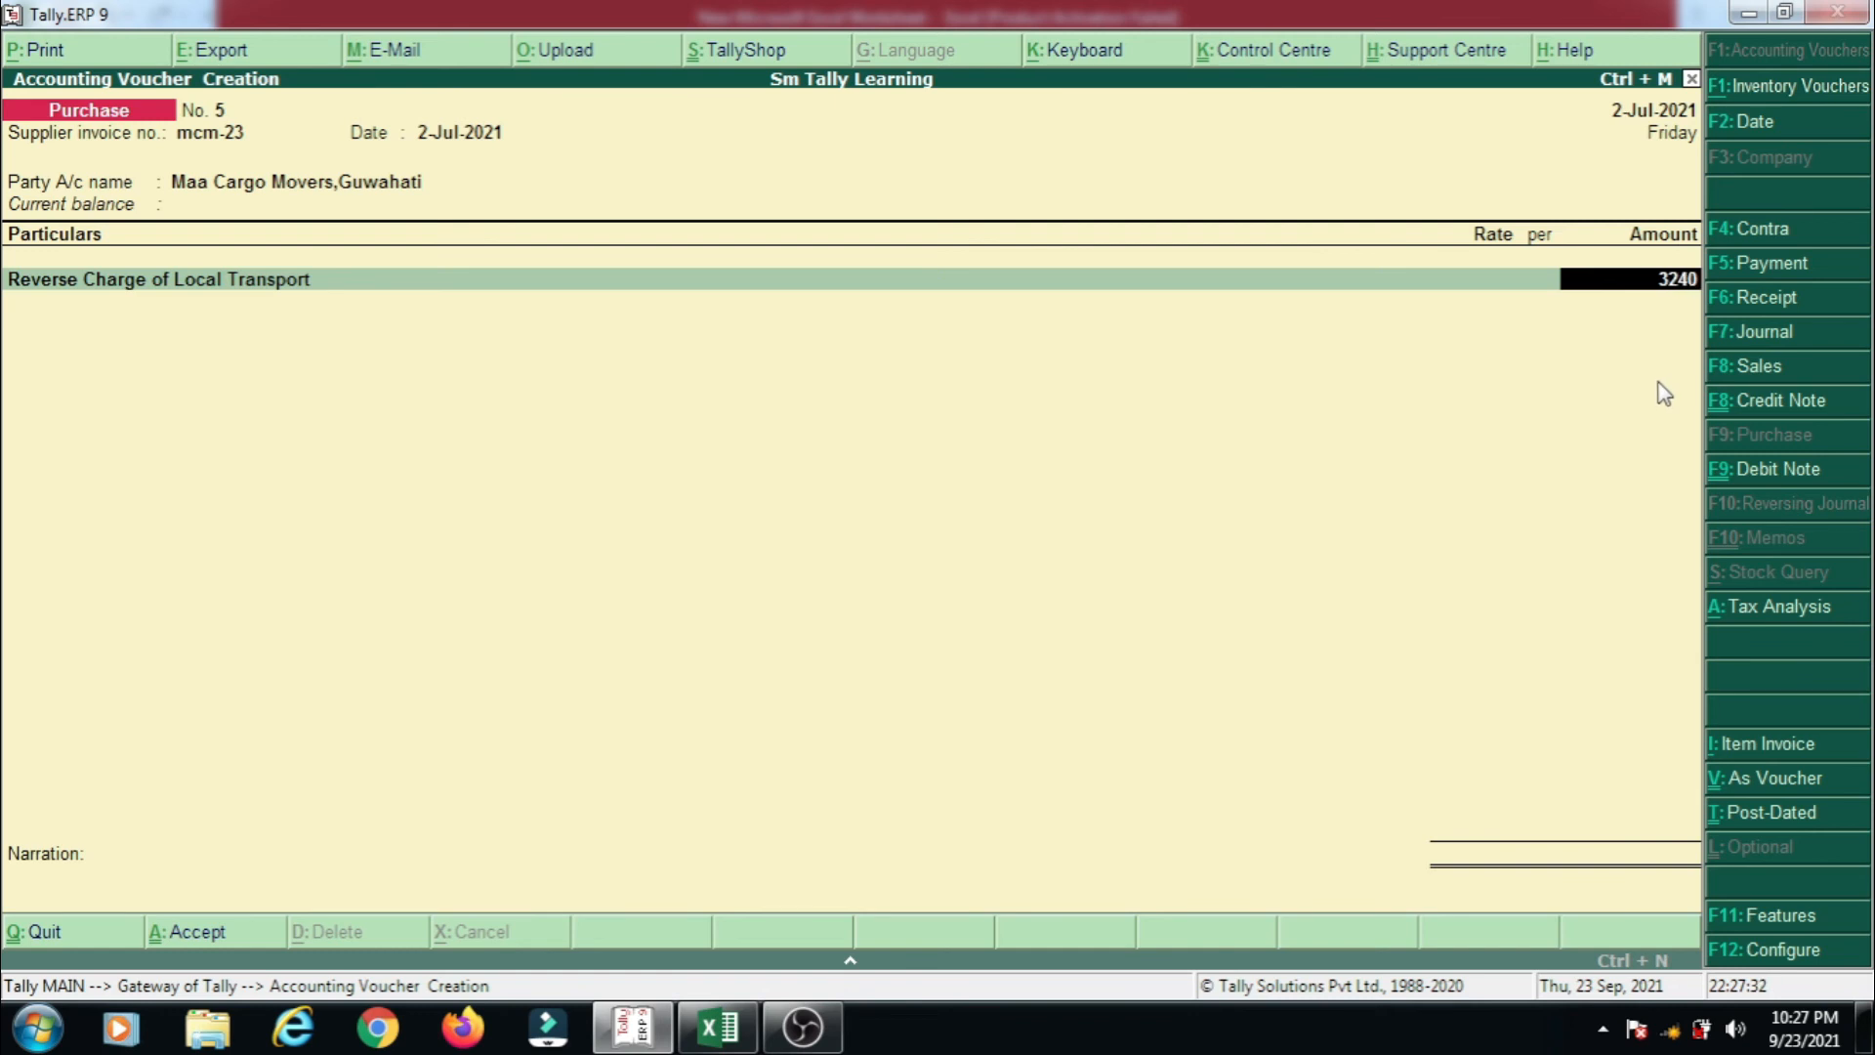
key("Return")
key("Return")
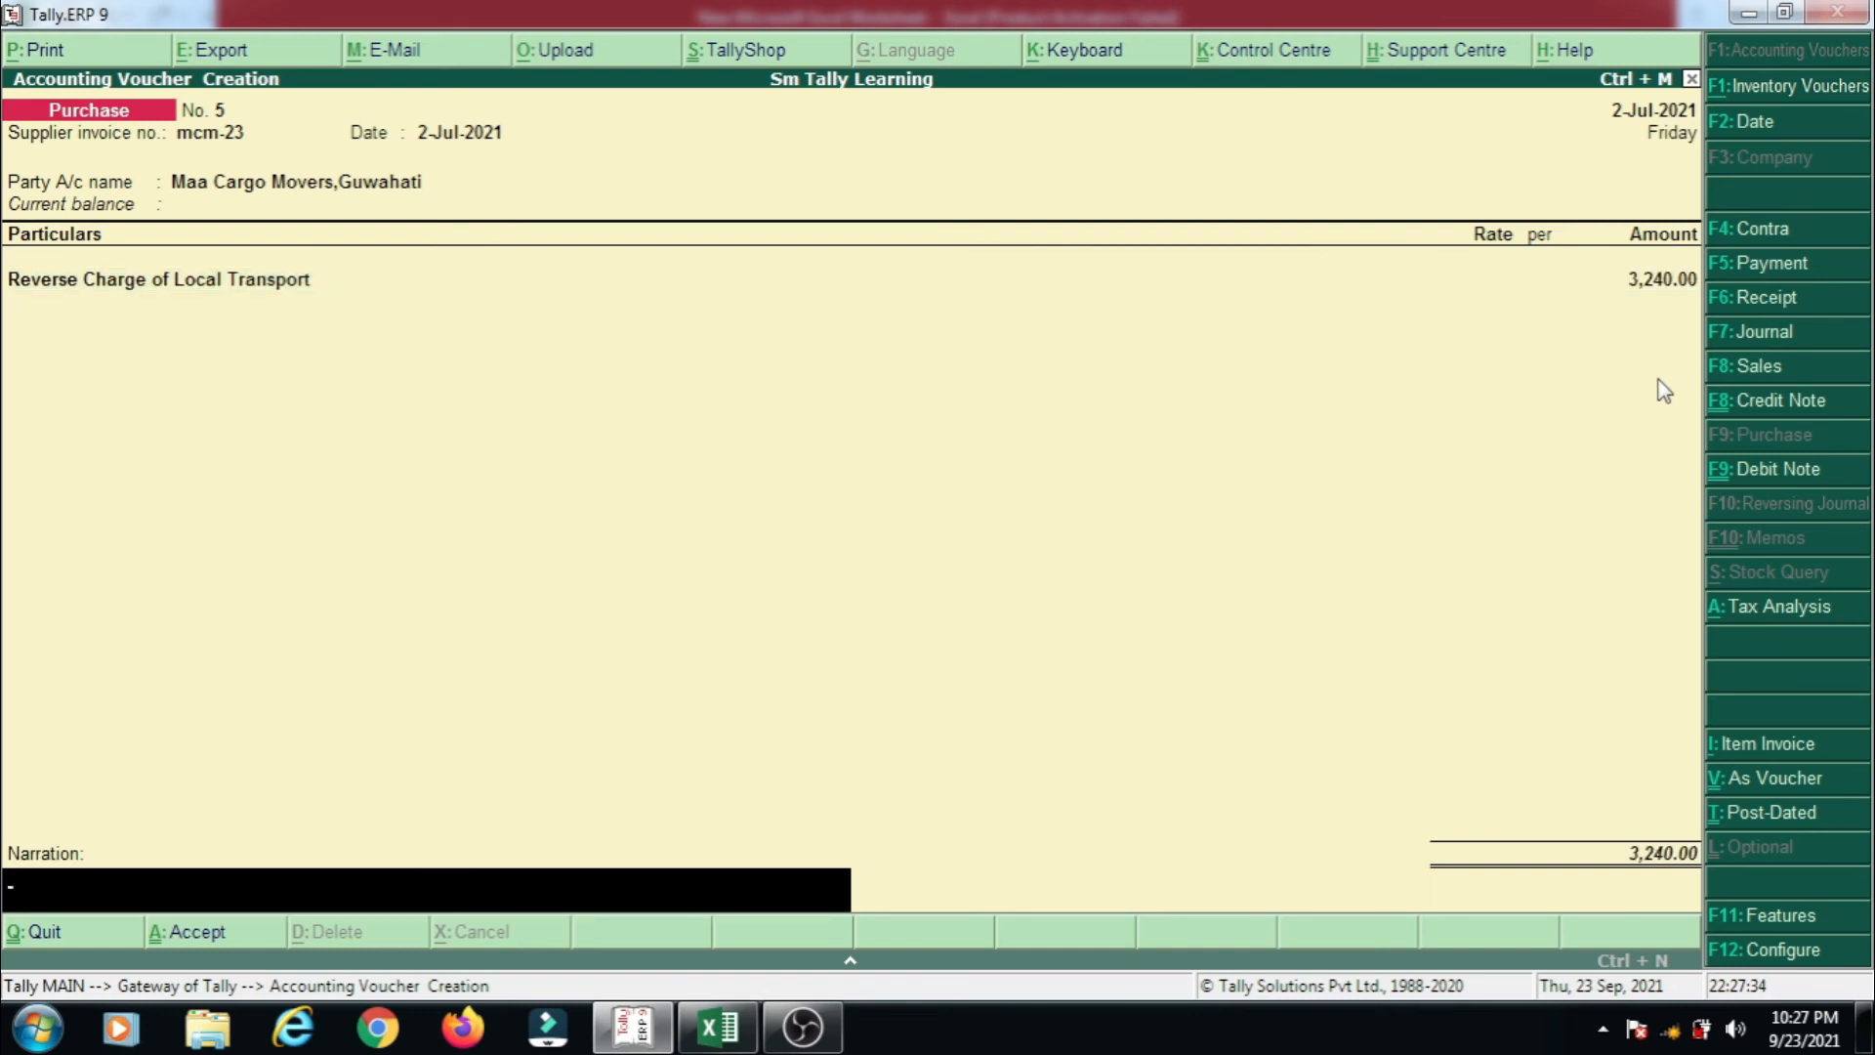
key("Return")
key("Return")
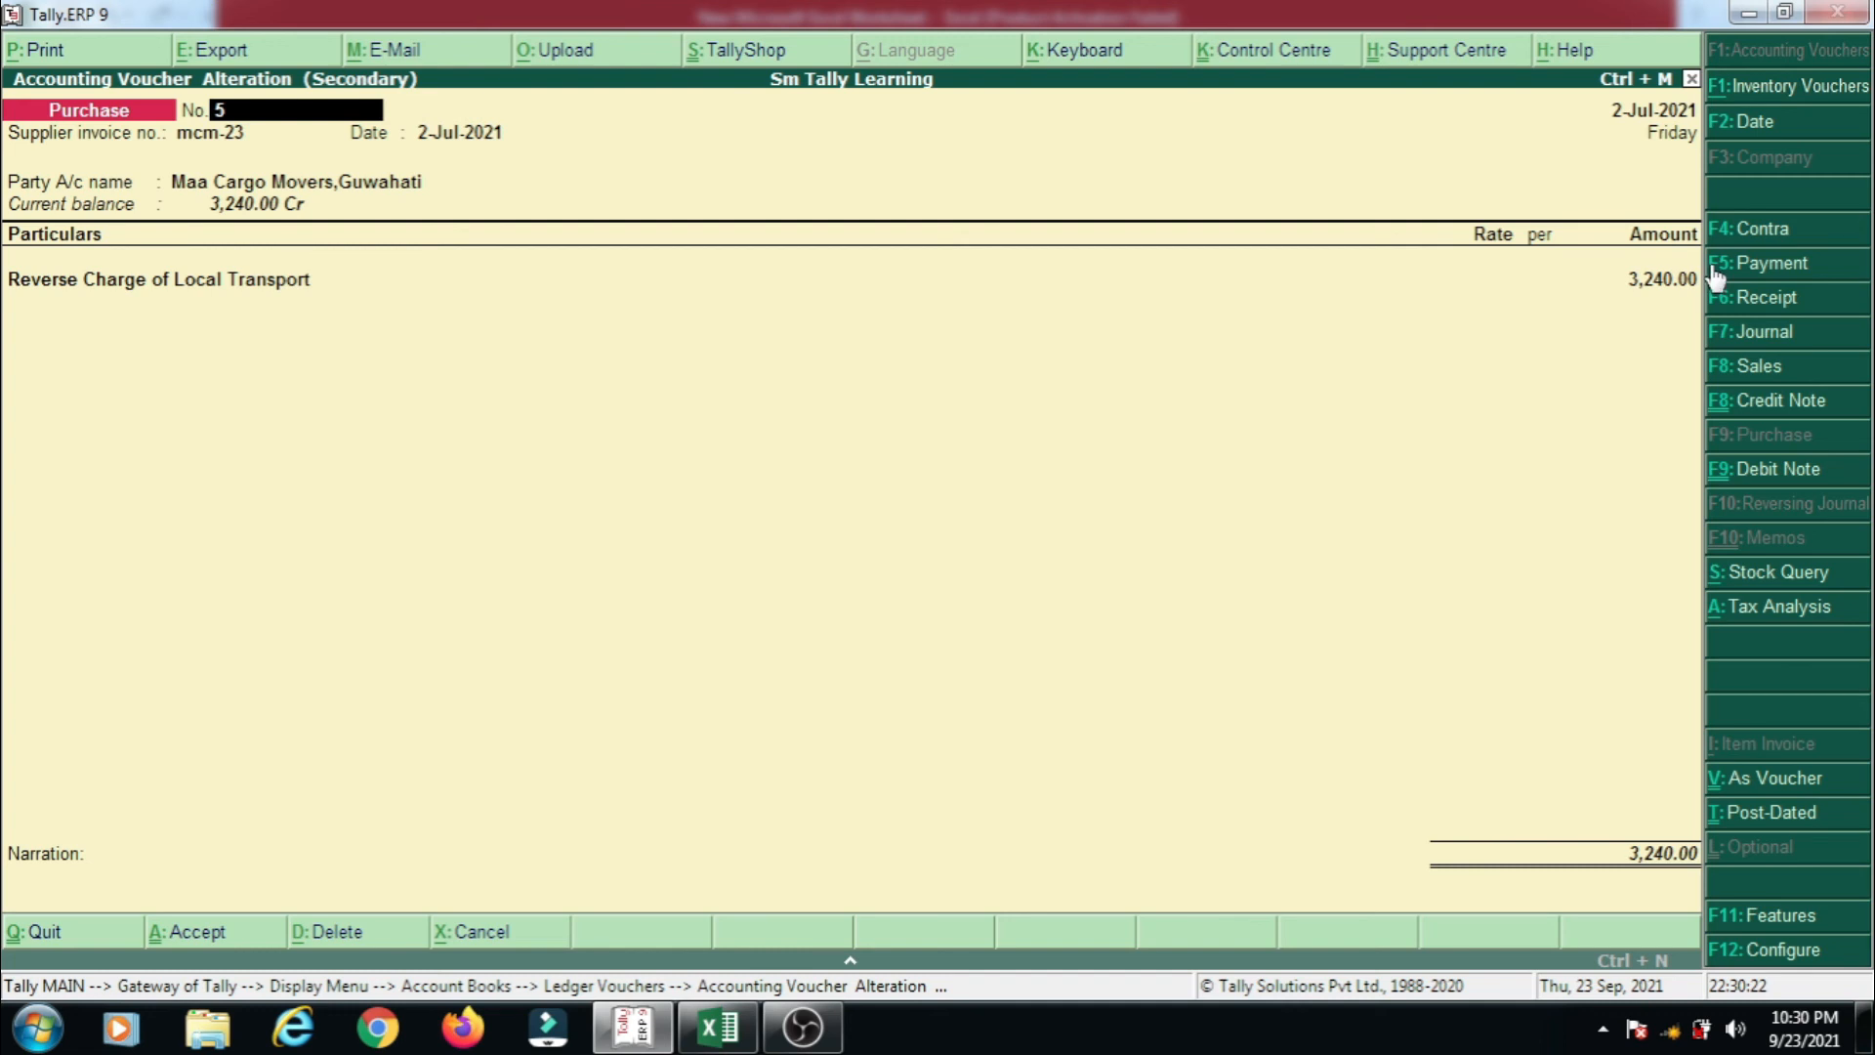
- Examine the central and state tax lines in the detailed tax analysis of the mcm-23 purchase voucher
key("alt+a")
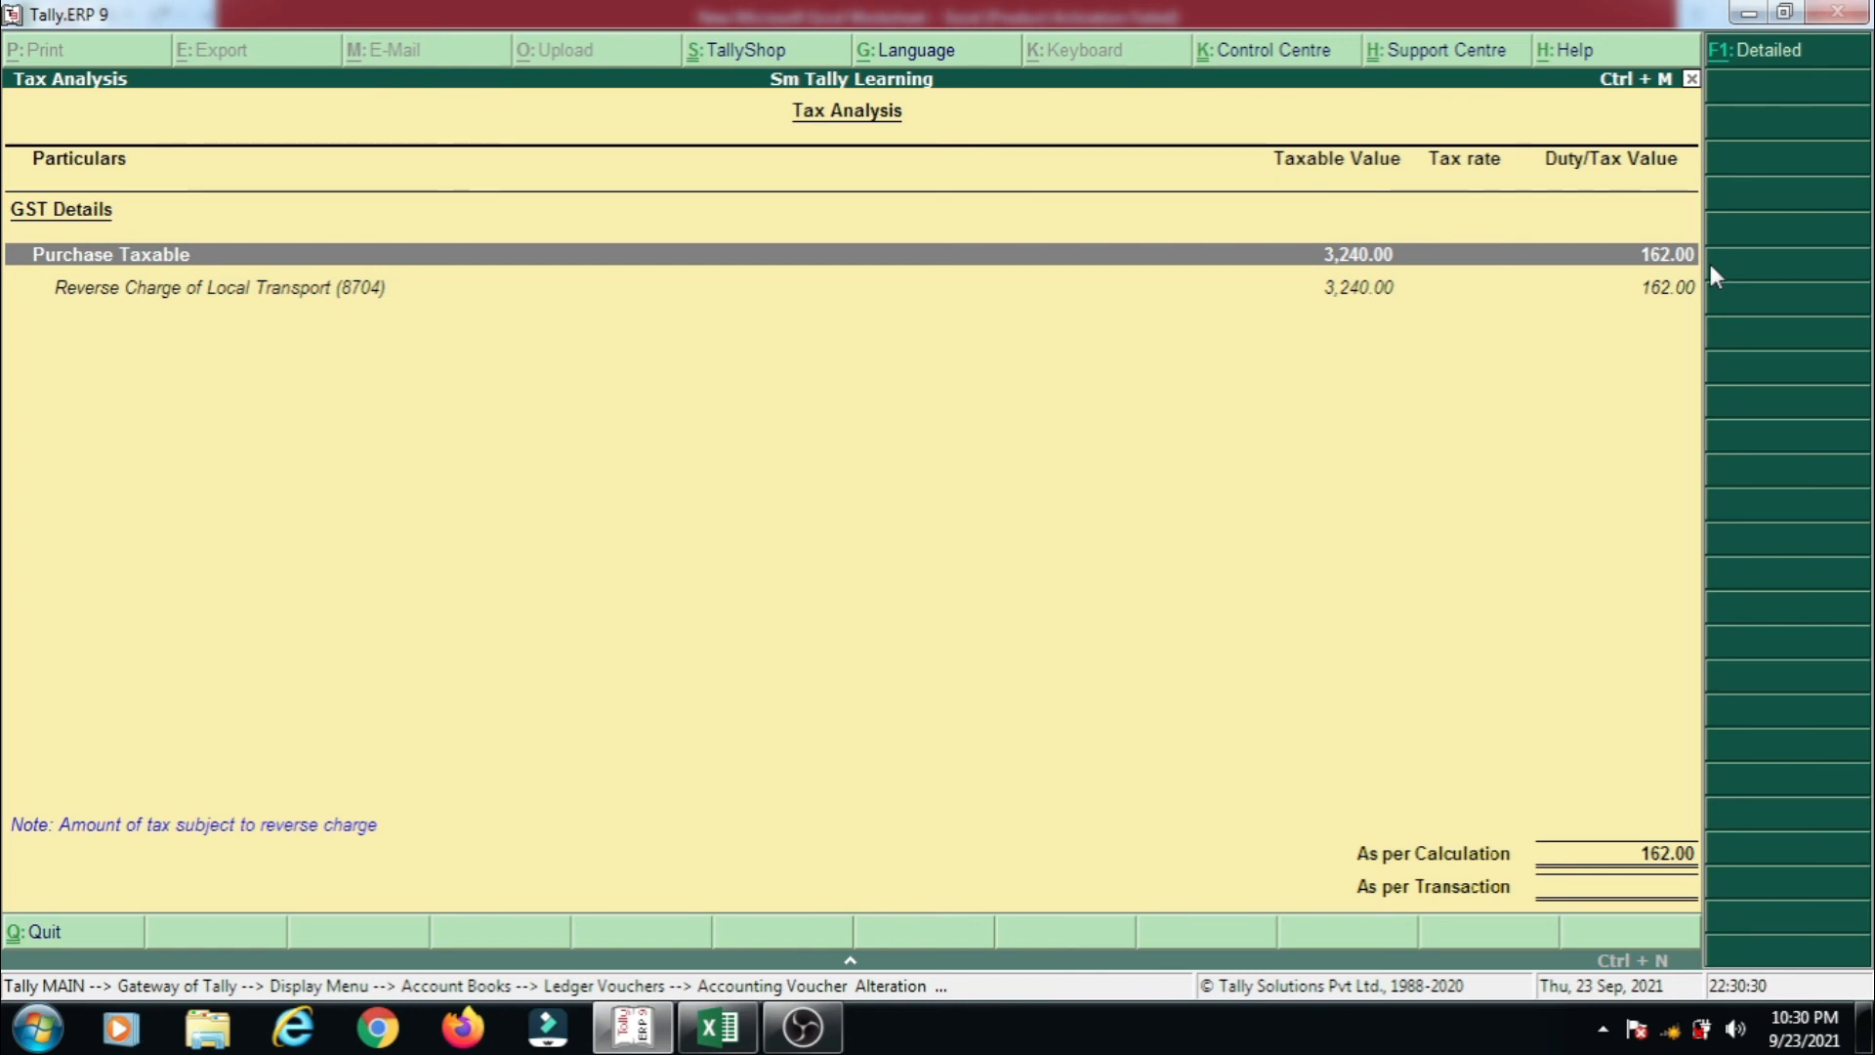
key("alt+F1")
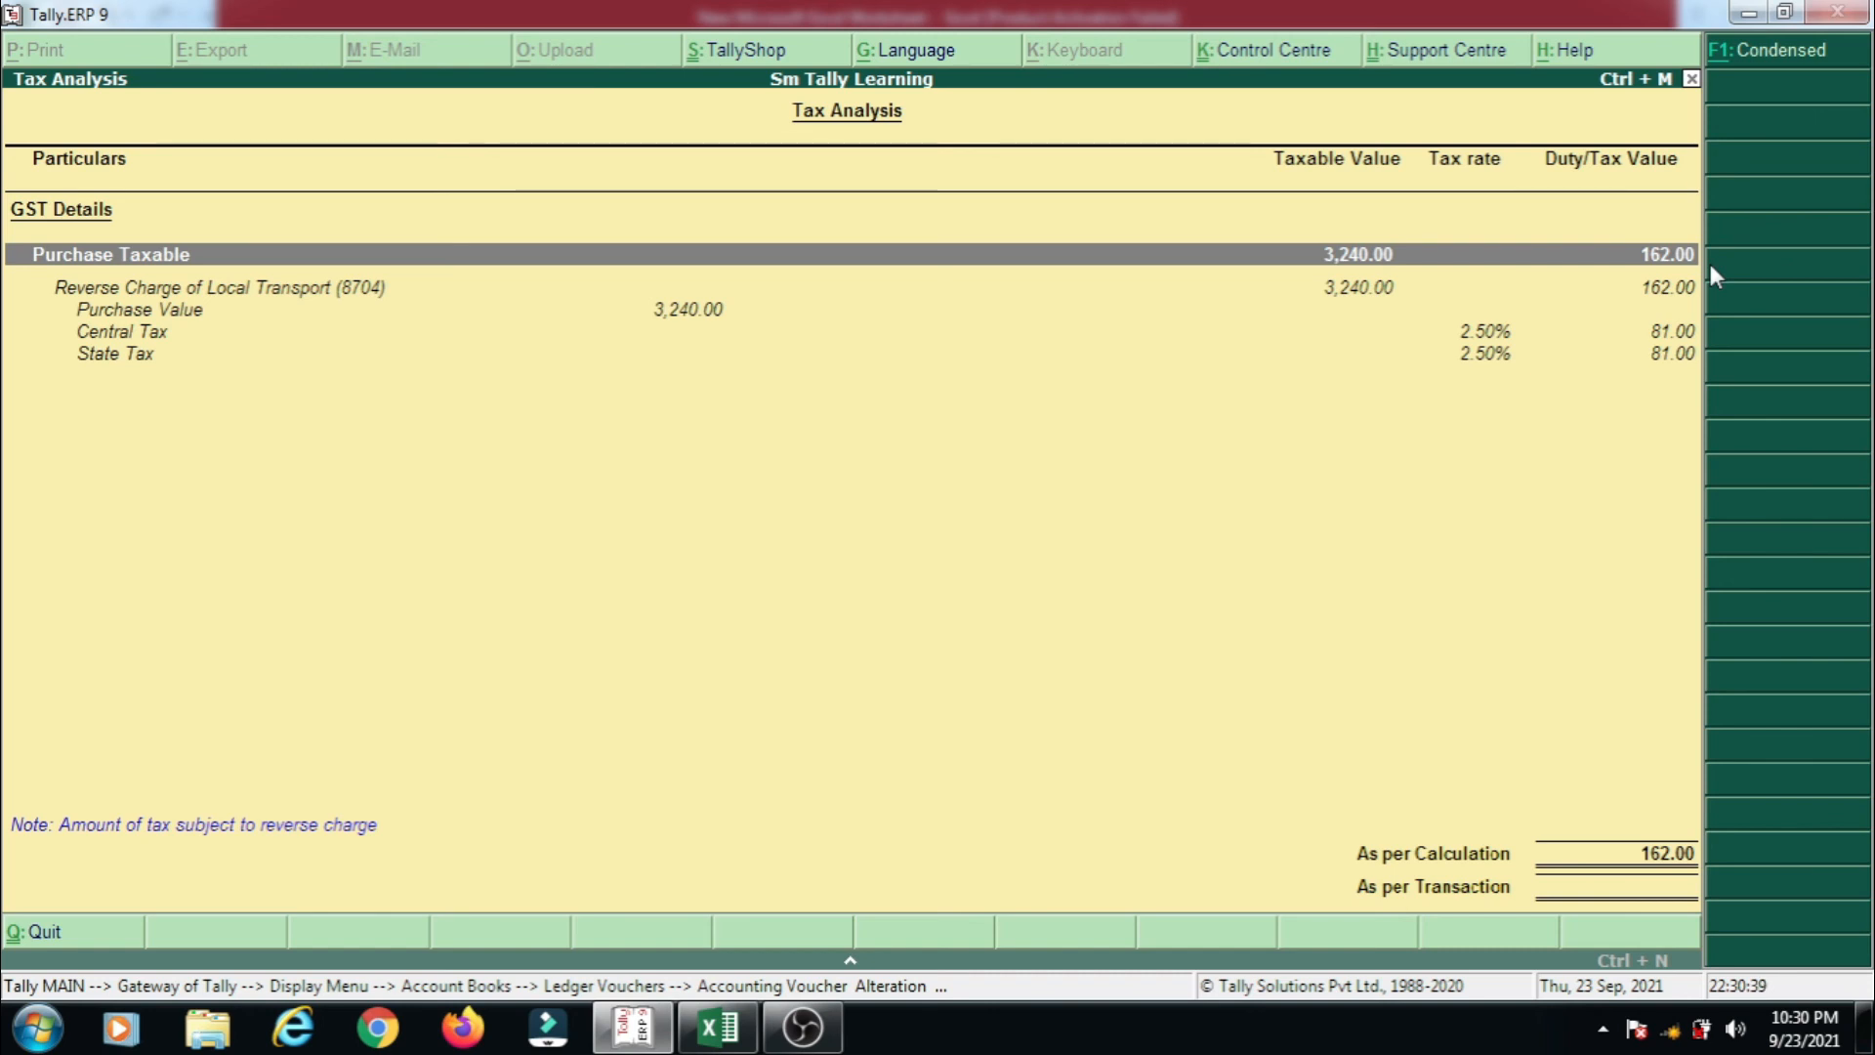
key("Down")
key("Down")
key("Down")
key("Down")
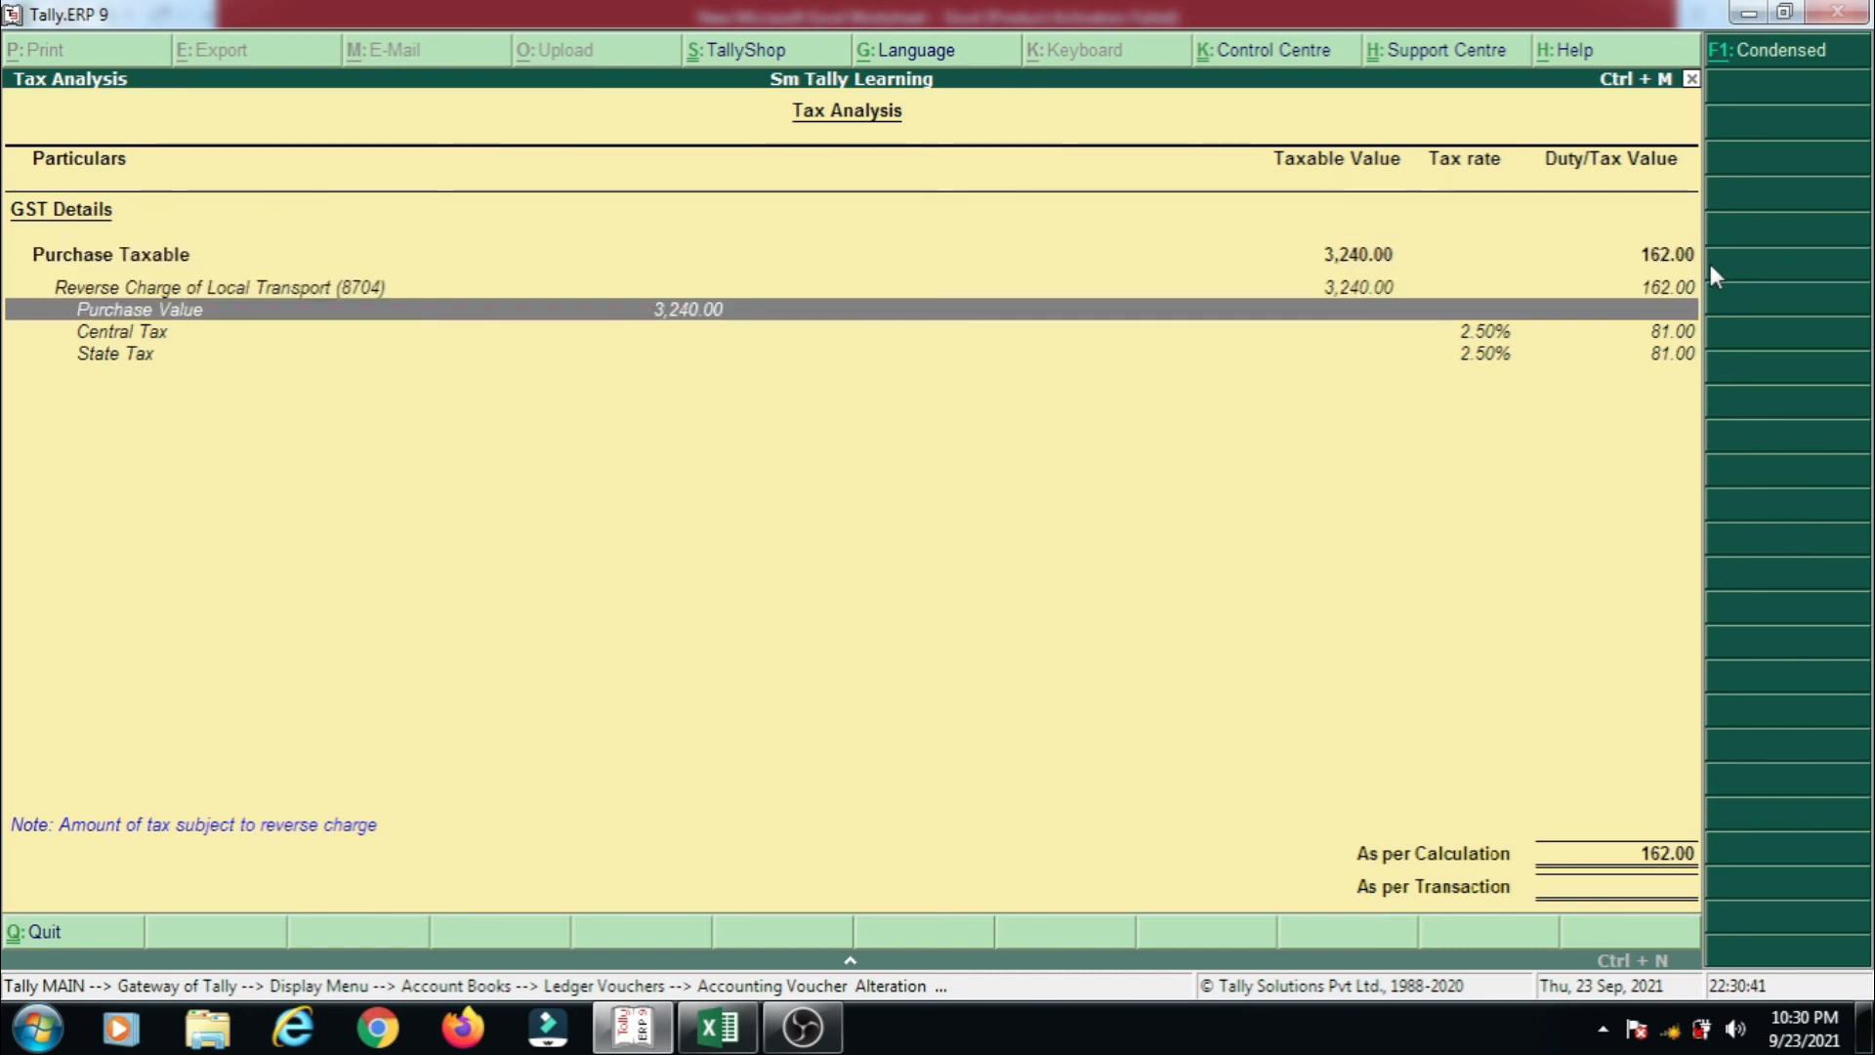
key("Up")
key("Up")
key("Down")
key("Down")
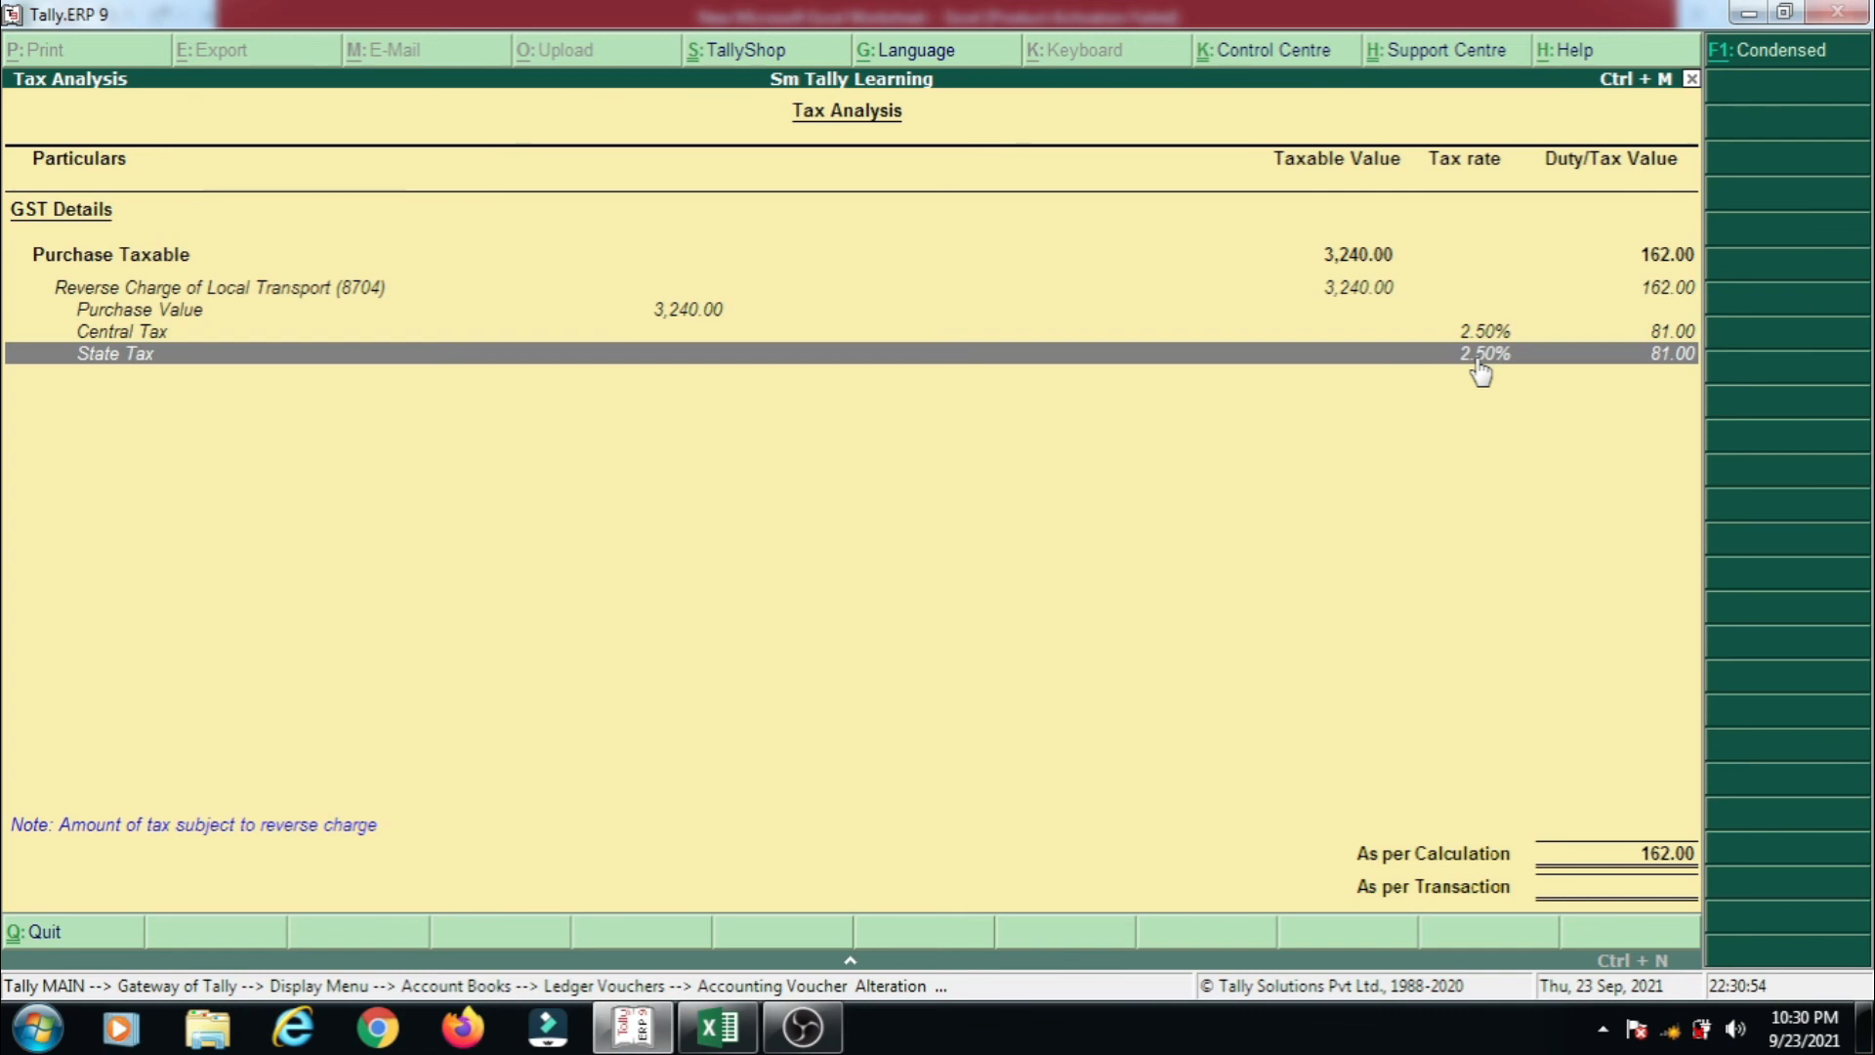
key("Up")
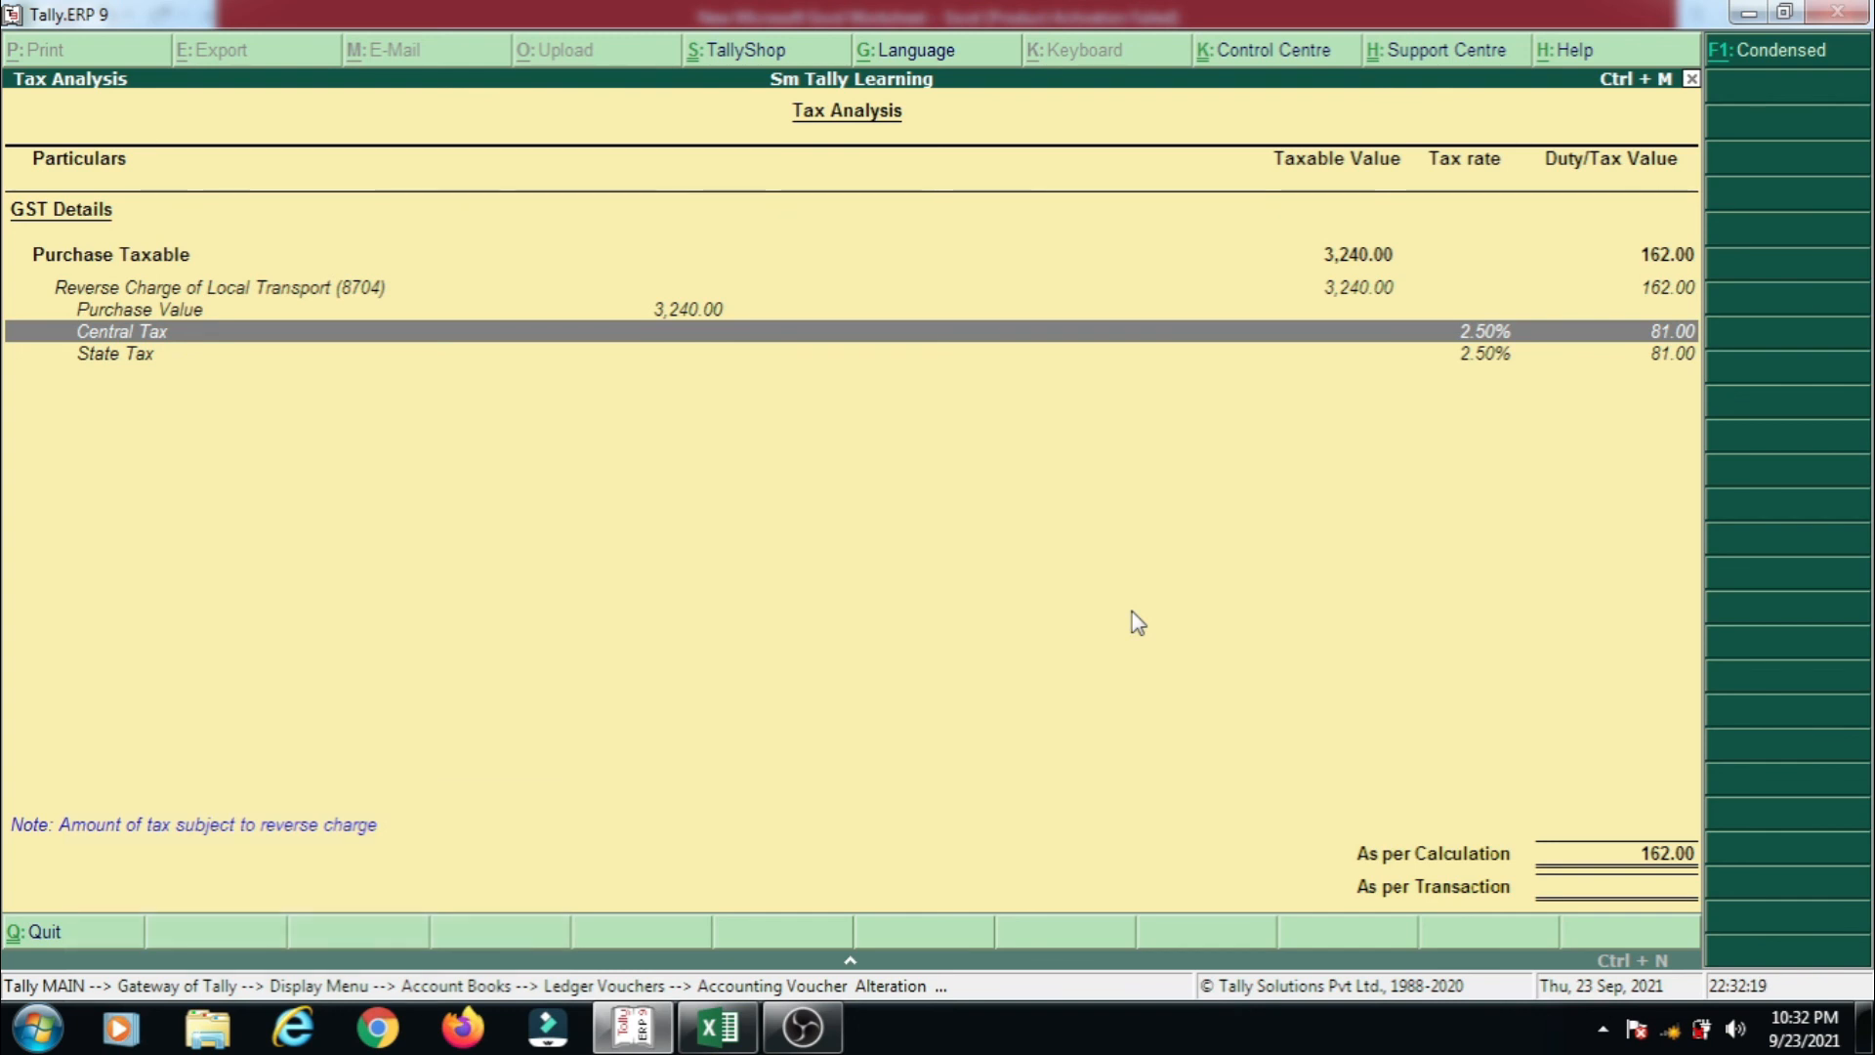
- Close the tax analysis, the purchase voucher and the ledger reports to return to the Gateway of Tally
key("Escape")
key("Escape")
key("Escape")
key("Escape")
key("Escape")
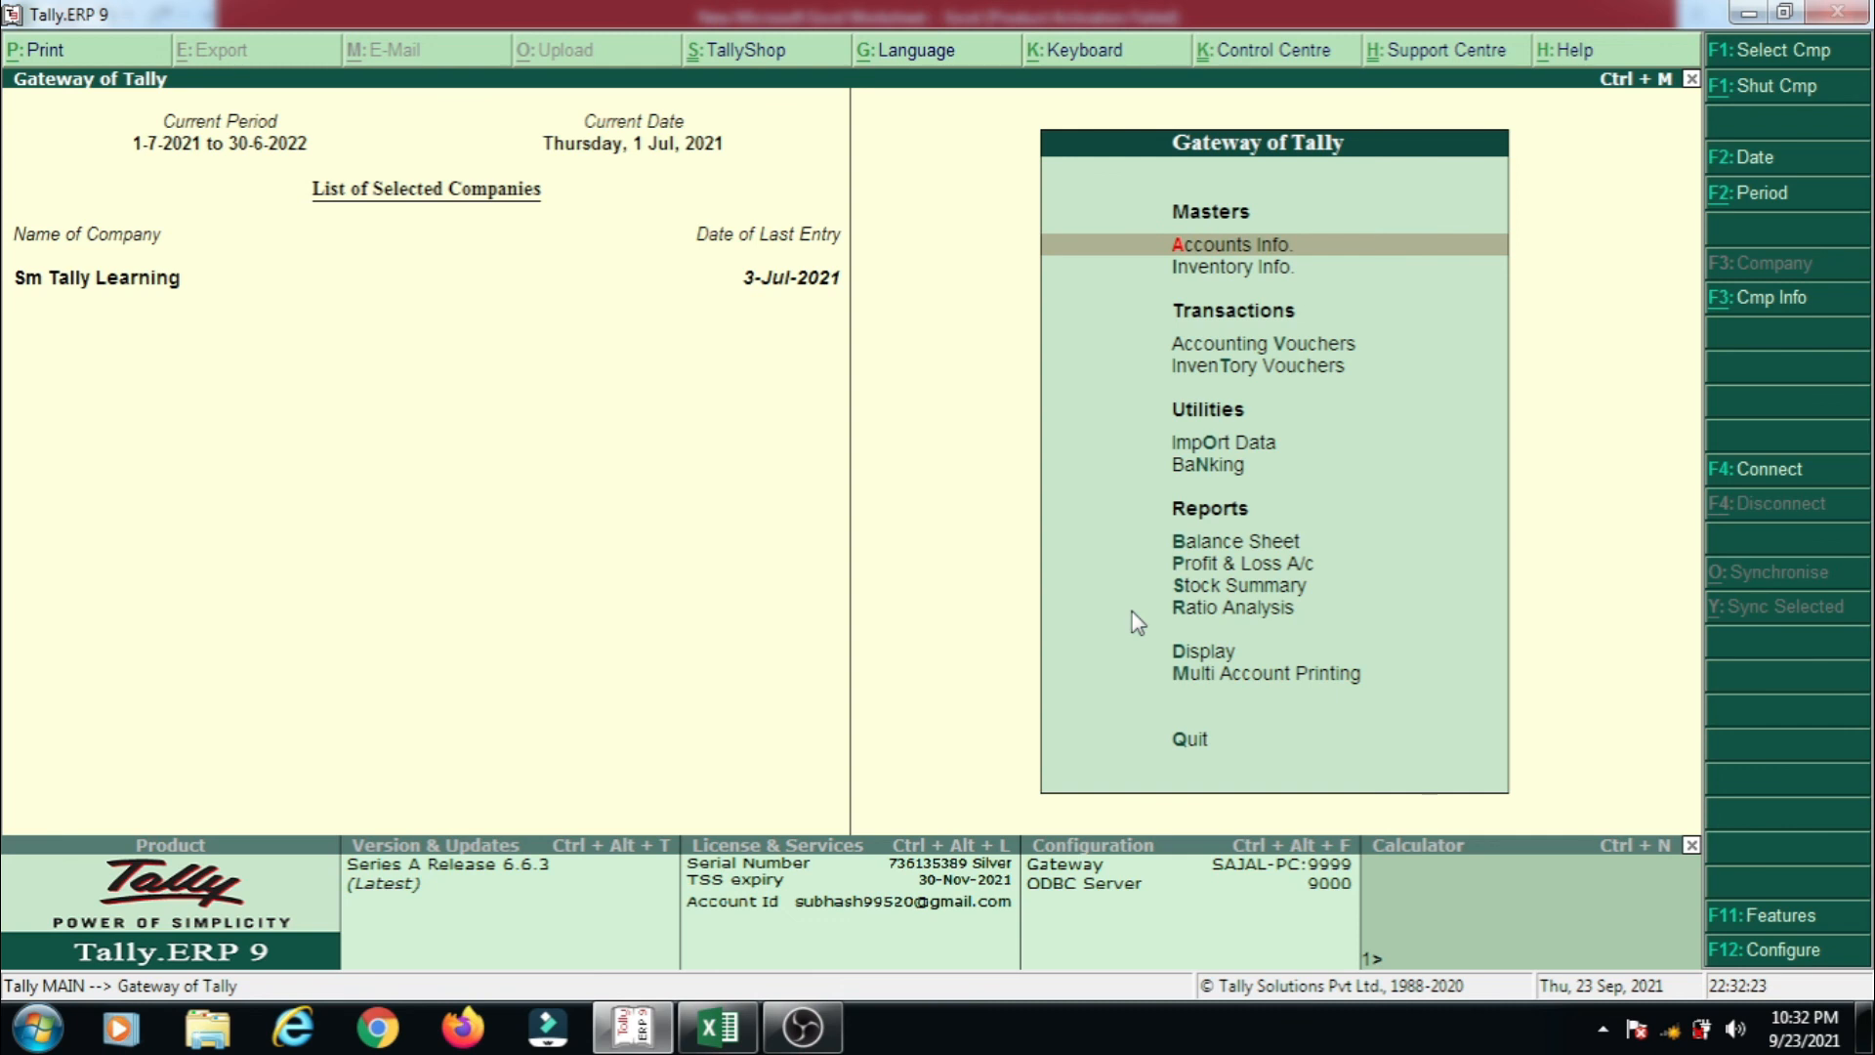
- Bring up the Display choices from the Gateway of Tally
key("Down")
key("Down")
key("Down")
key("Down")
key("Down")
key("Down")
key("Down")
key("Down")
key("Down")
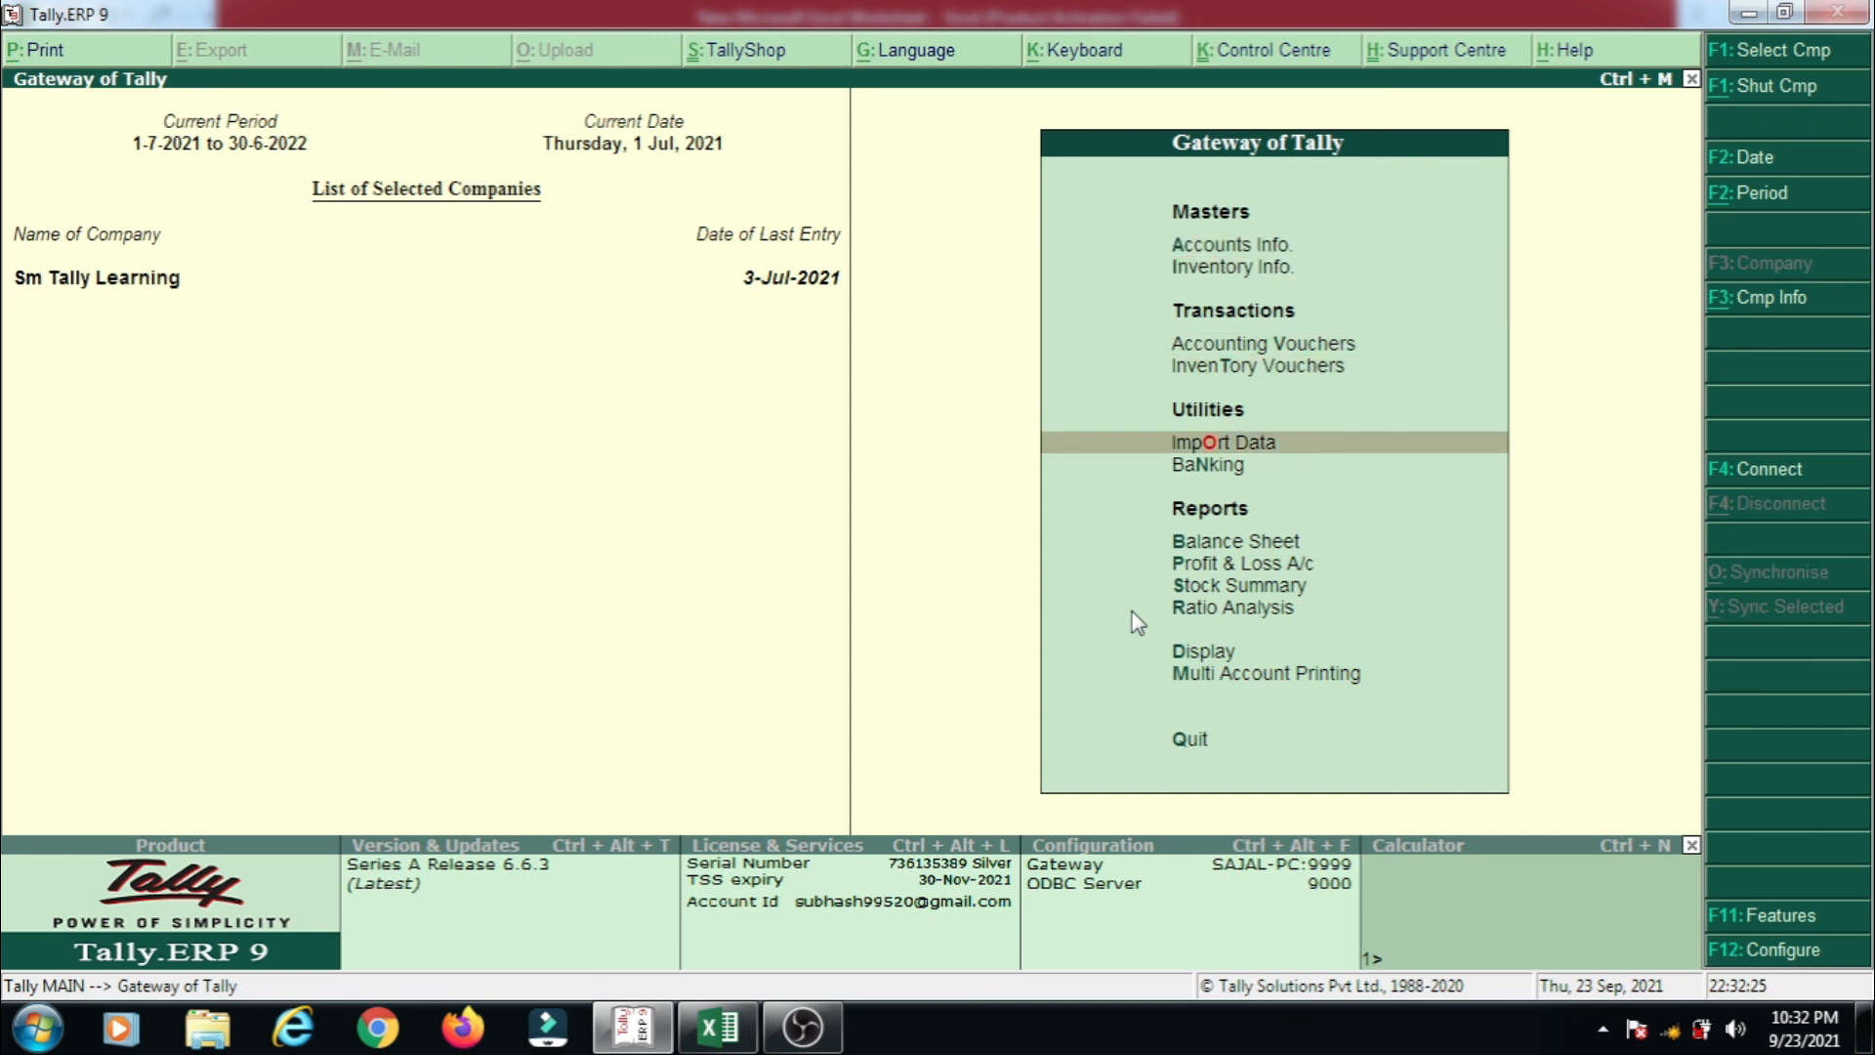
key("Down")
key("Return")
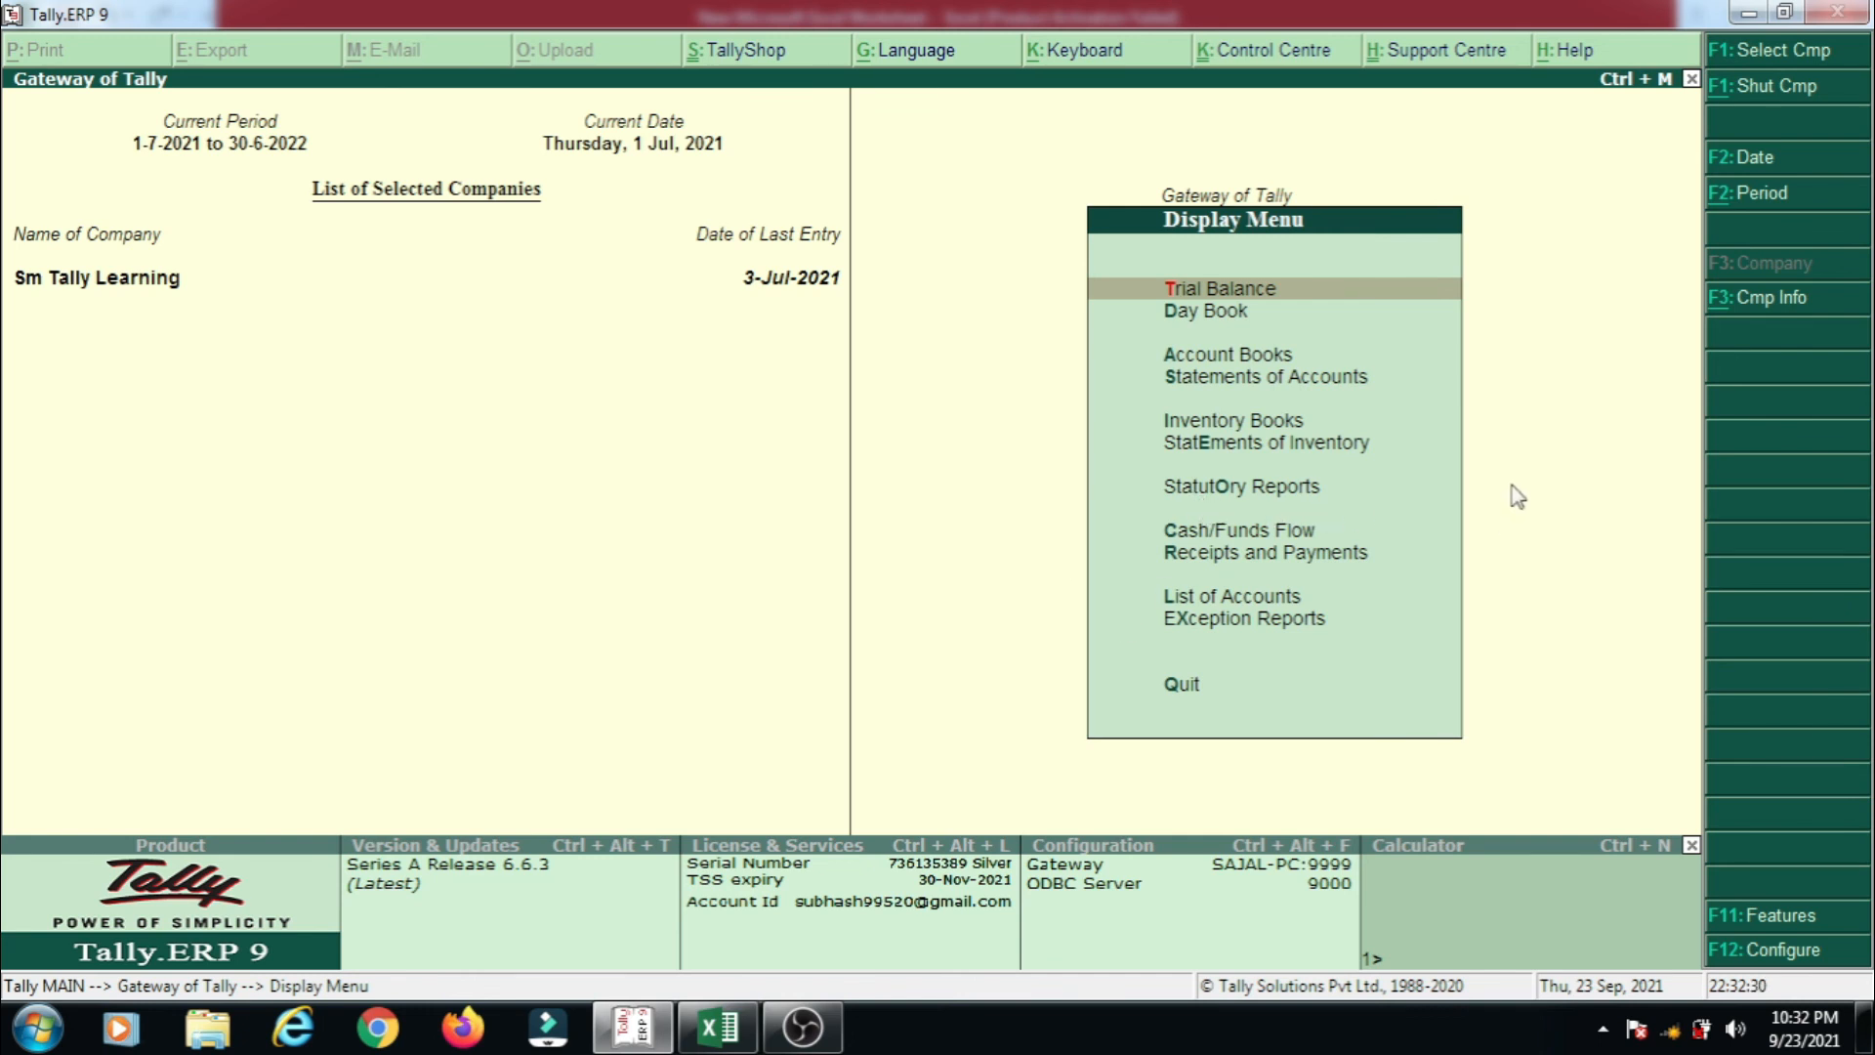
- Open the GSTR-3B return from the GST statutory reports
key("Down")
key("Down")
key("Down")
key("Down")
key("Down")
key("Down")
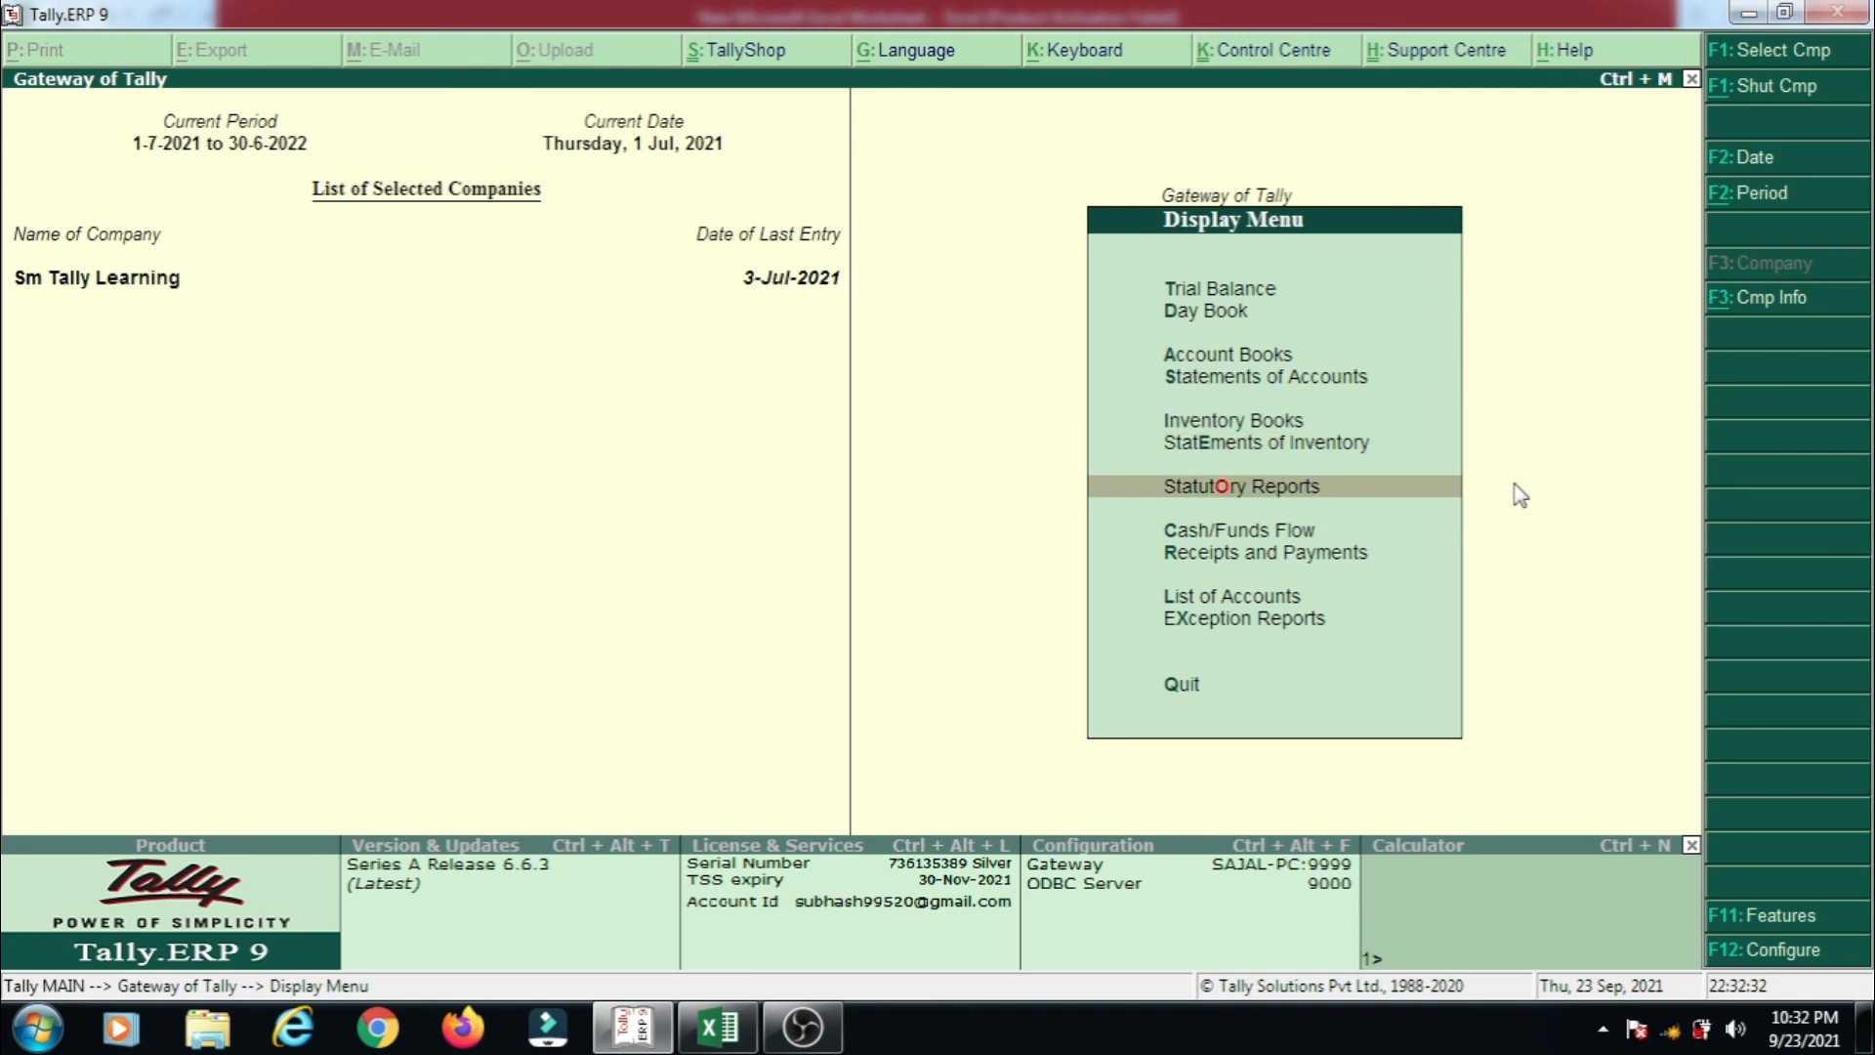
key("Return")
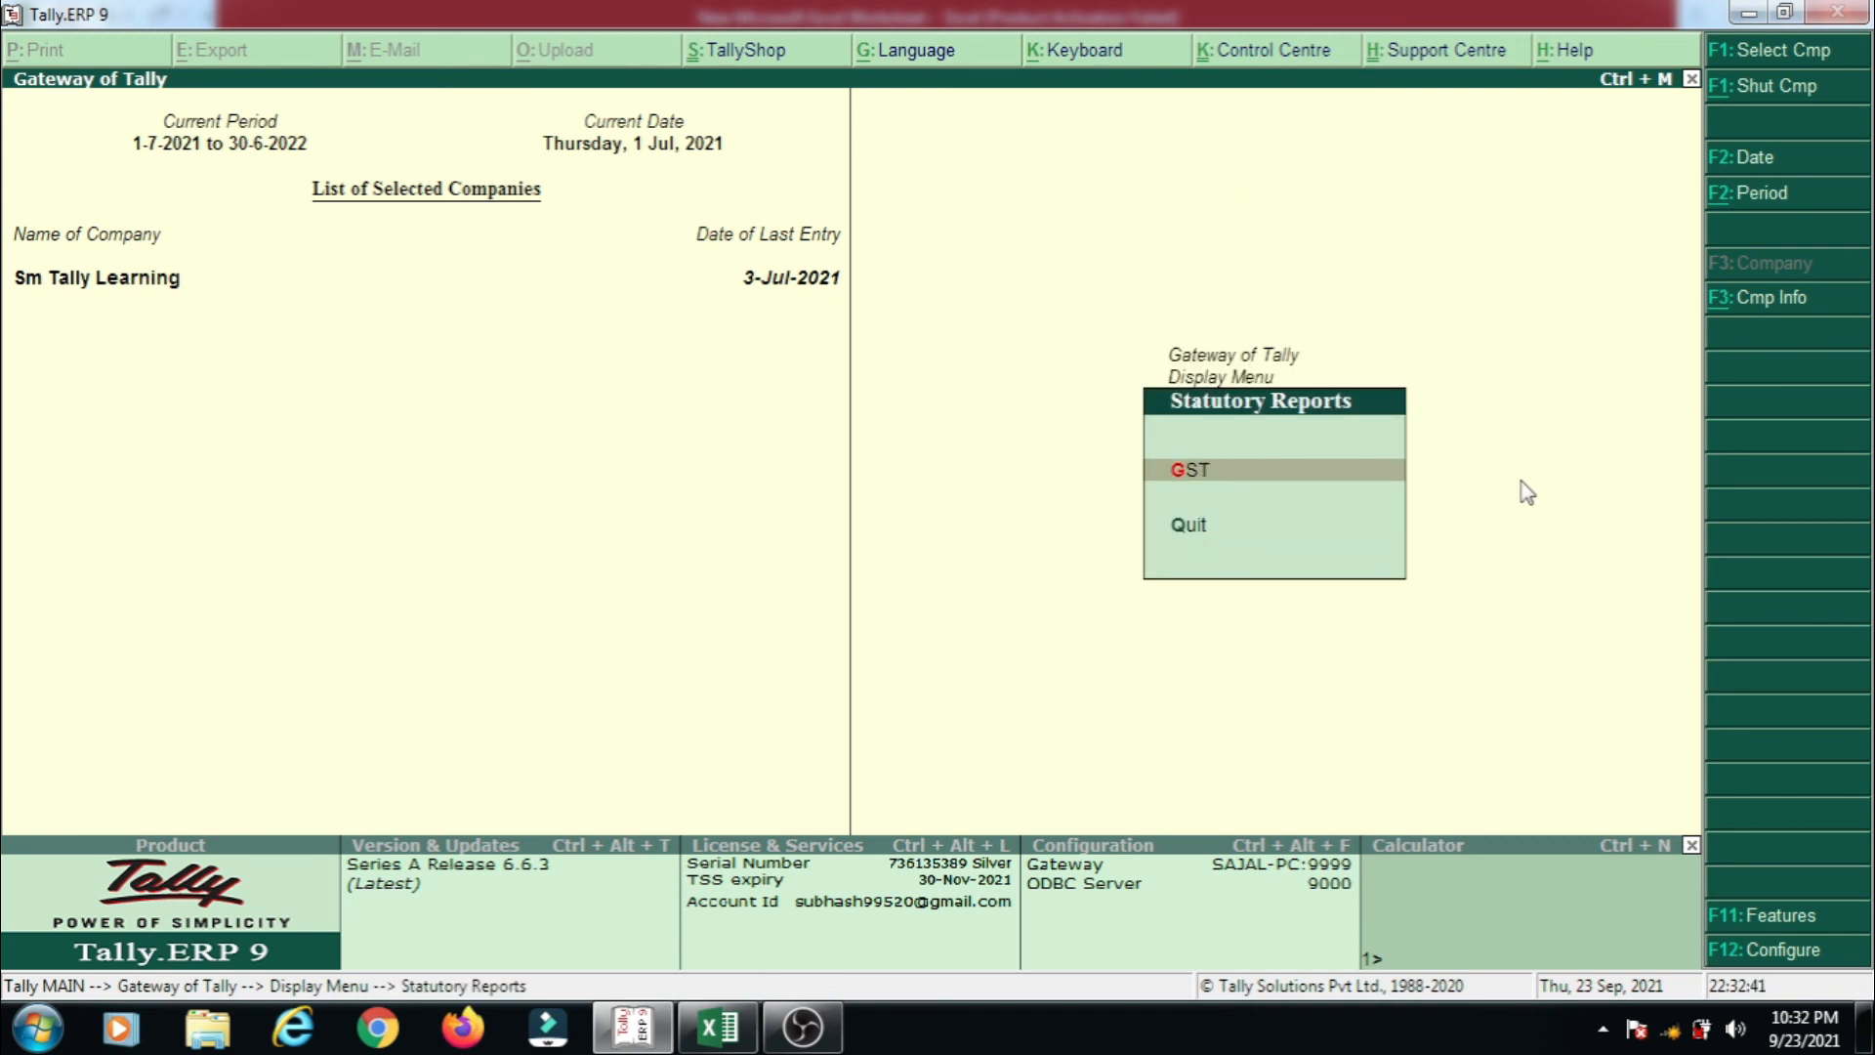
key("Return")
key("Down")
key("Down")
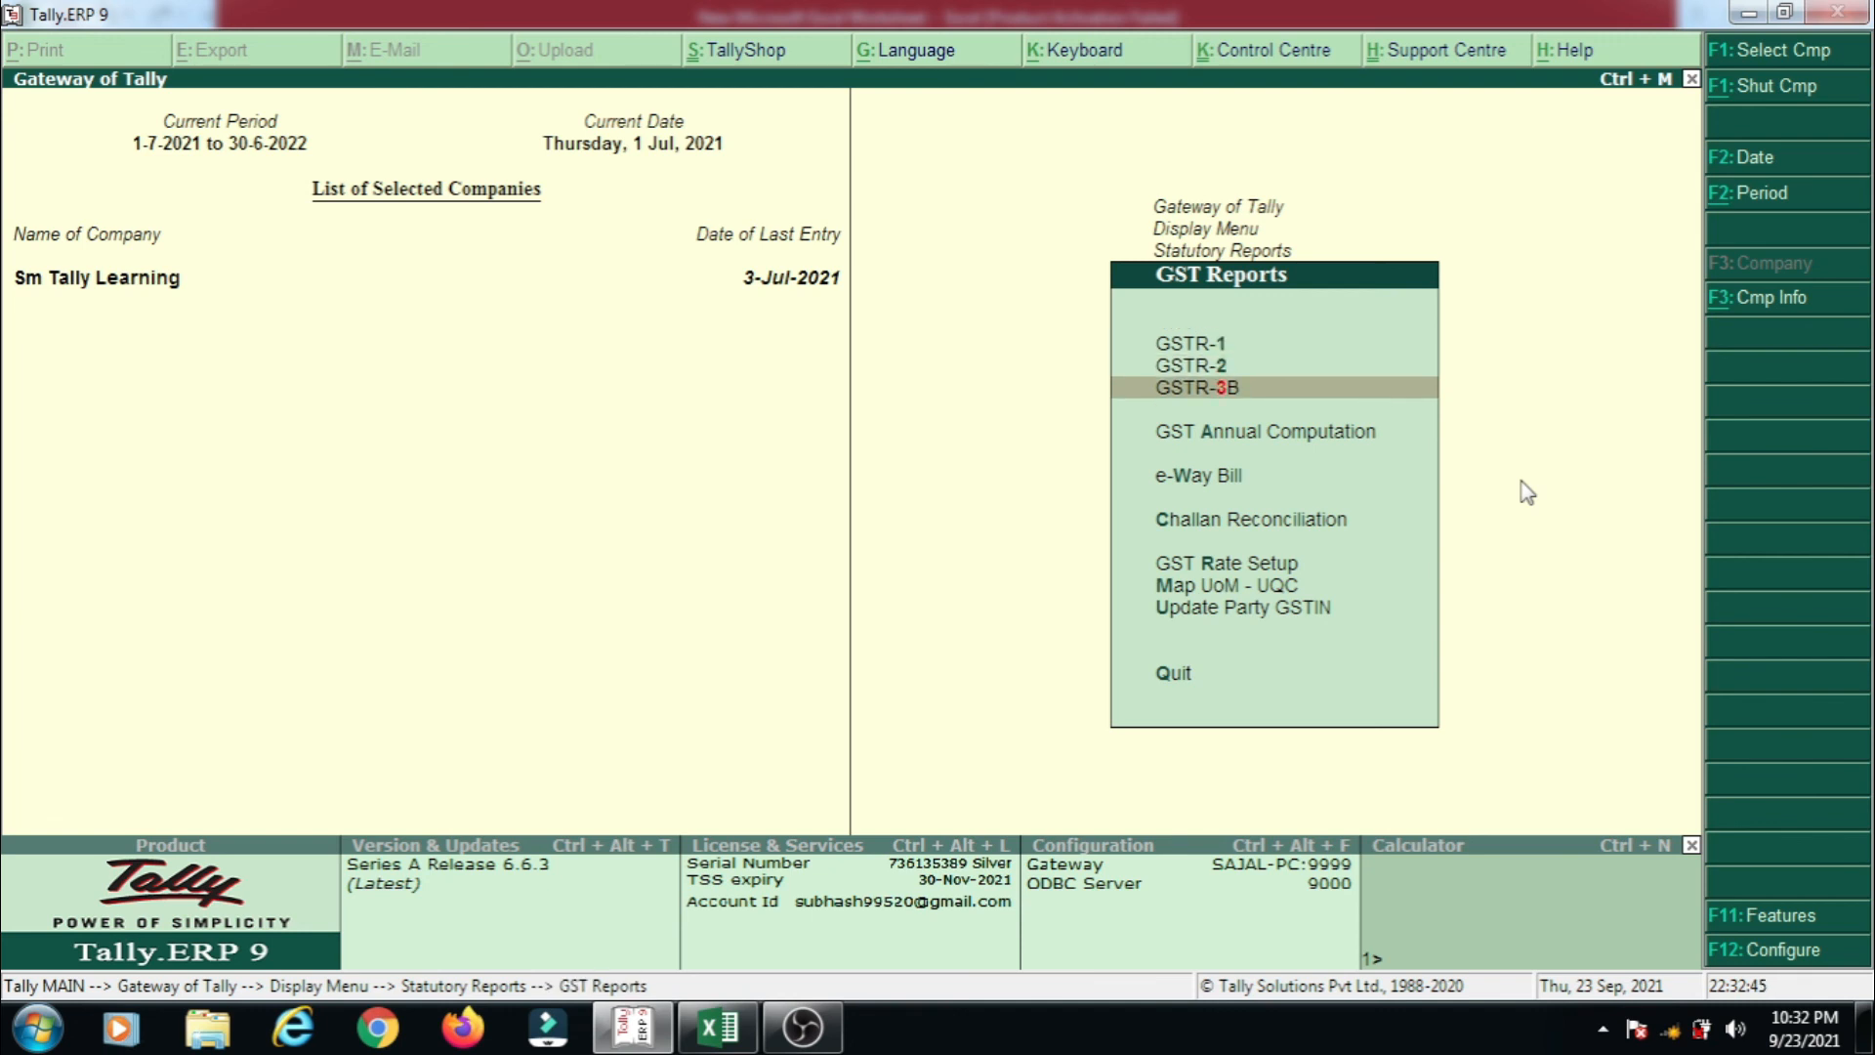
key("Return")
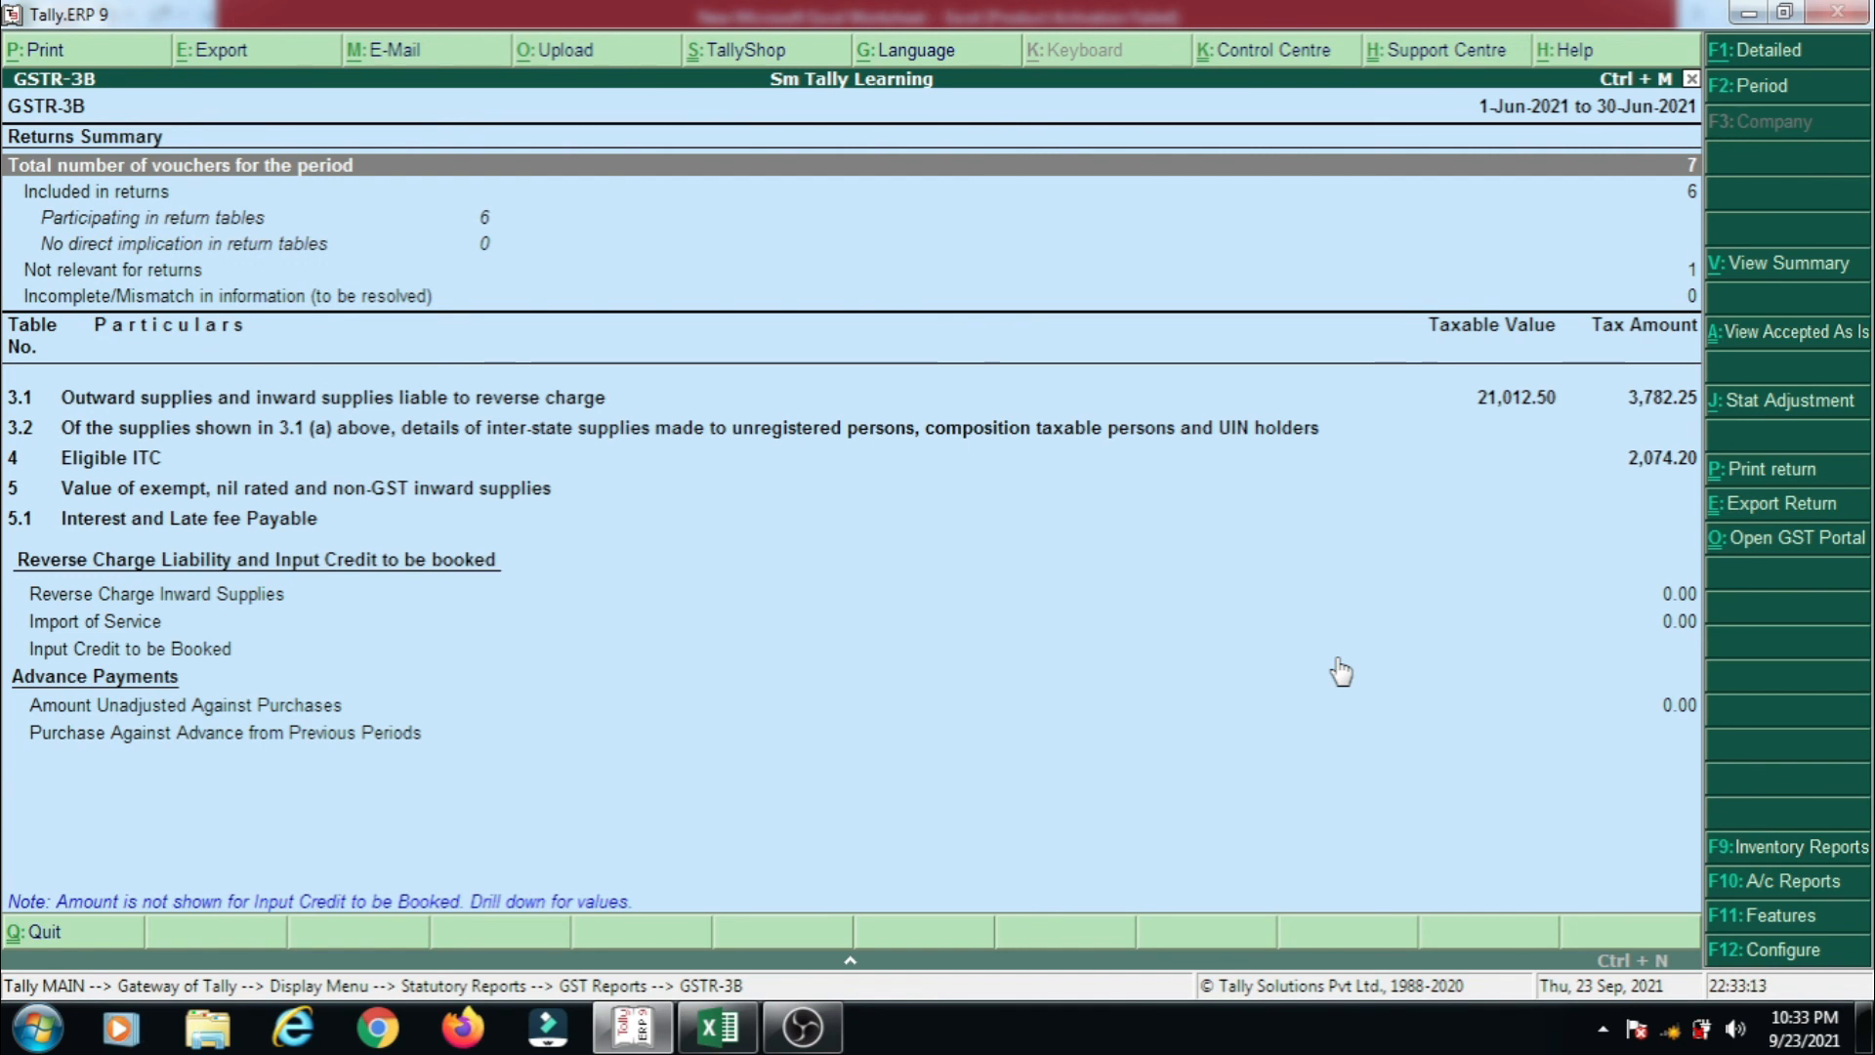
- Change the GSTR-3B report period to run from 1-7-2021 to 31-7-2021
key("F2")
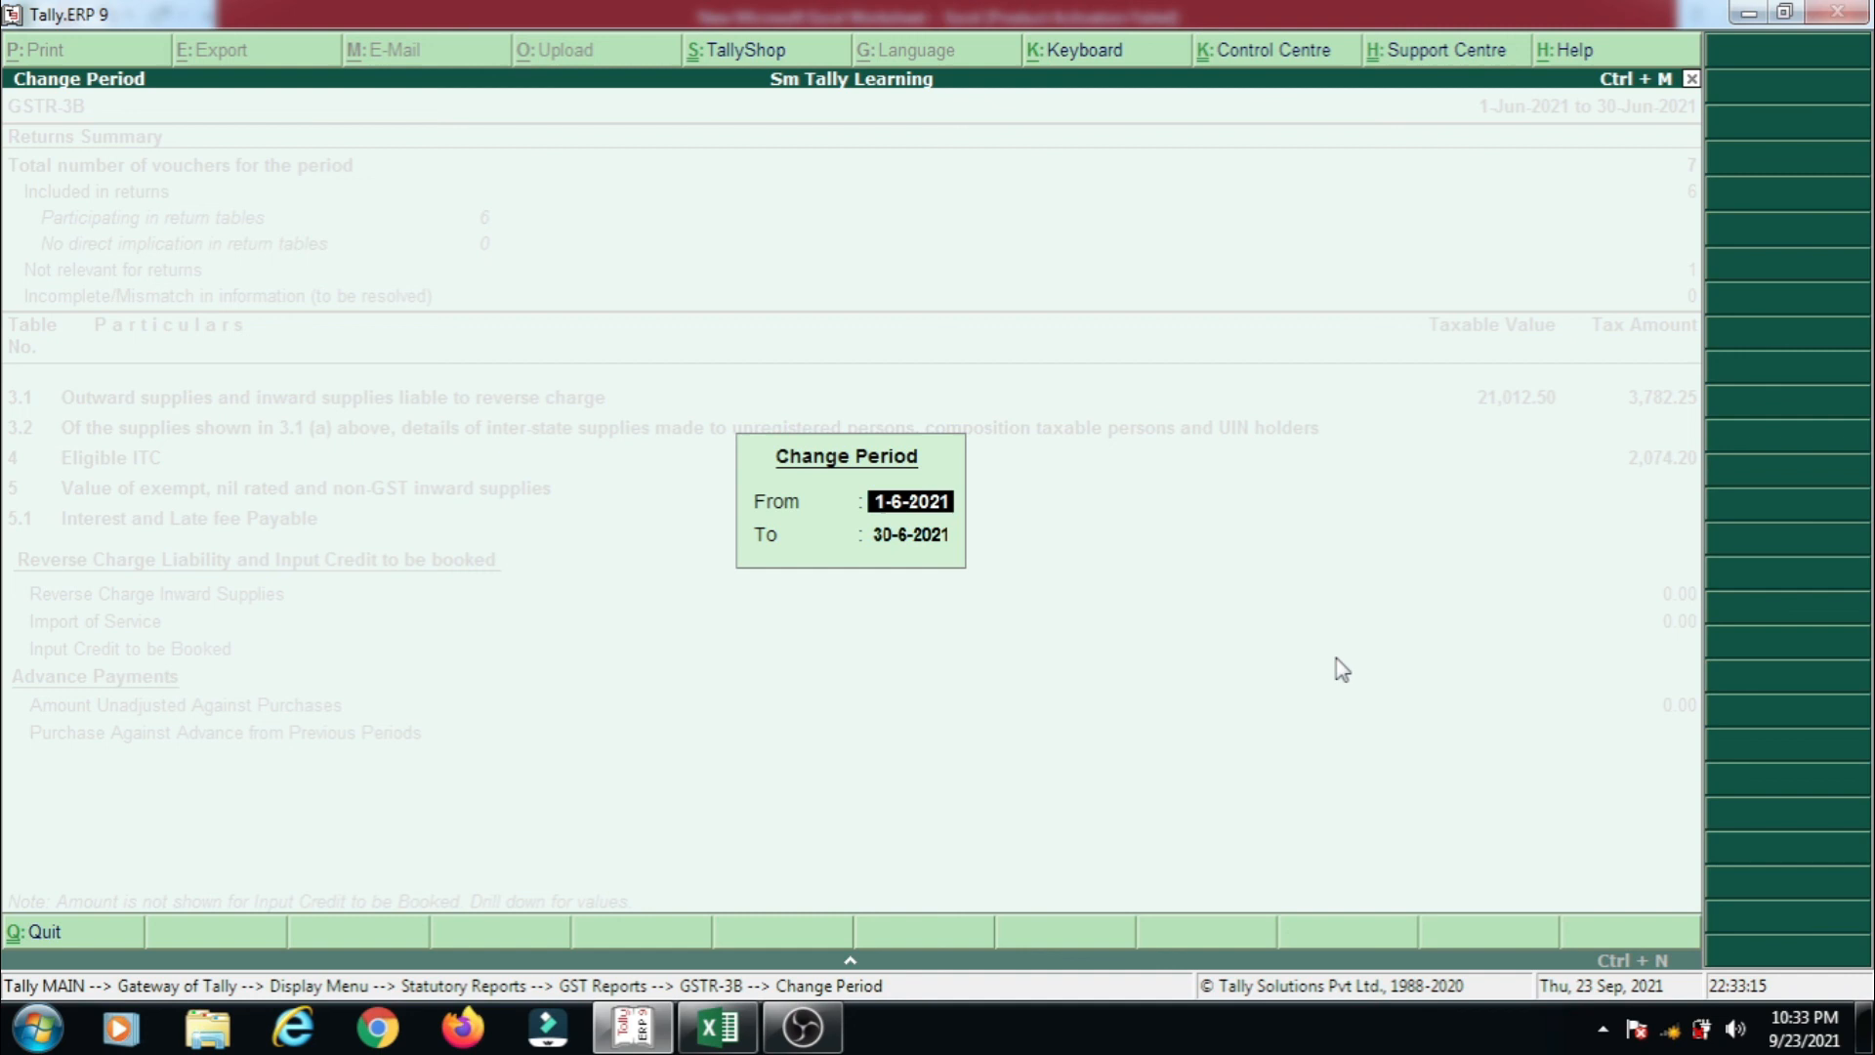
type("1.7")
key("Return")
type("31.7.21")
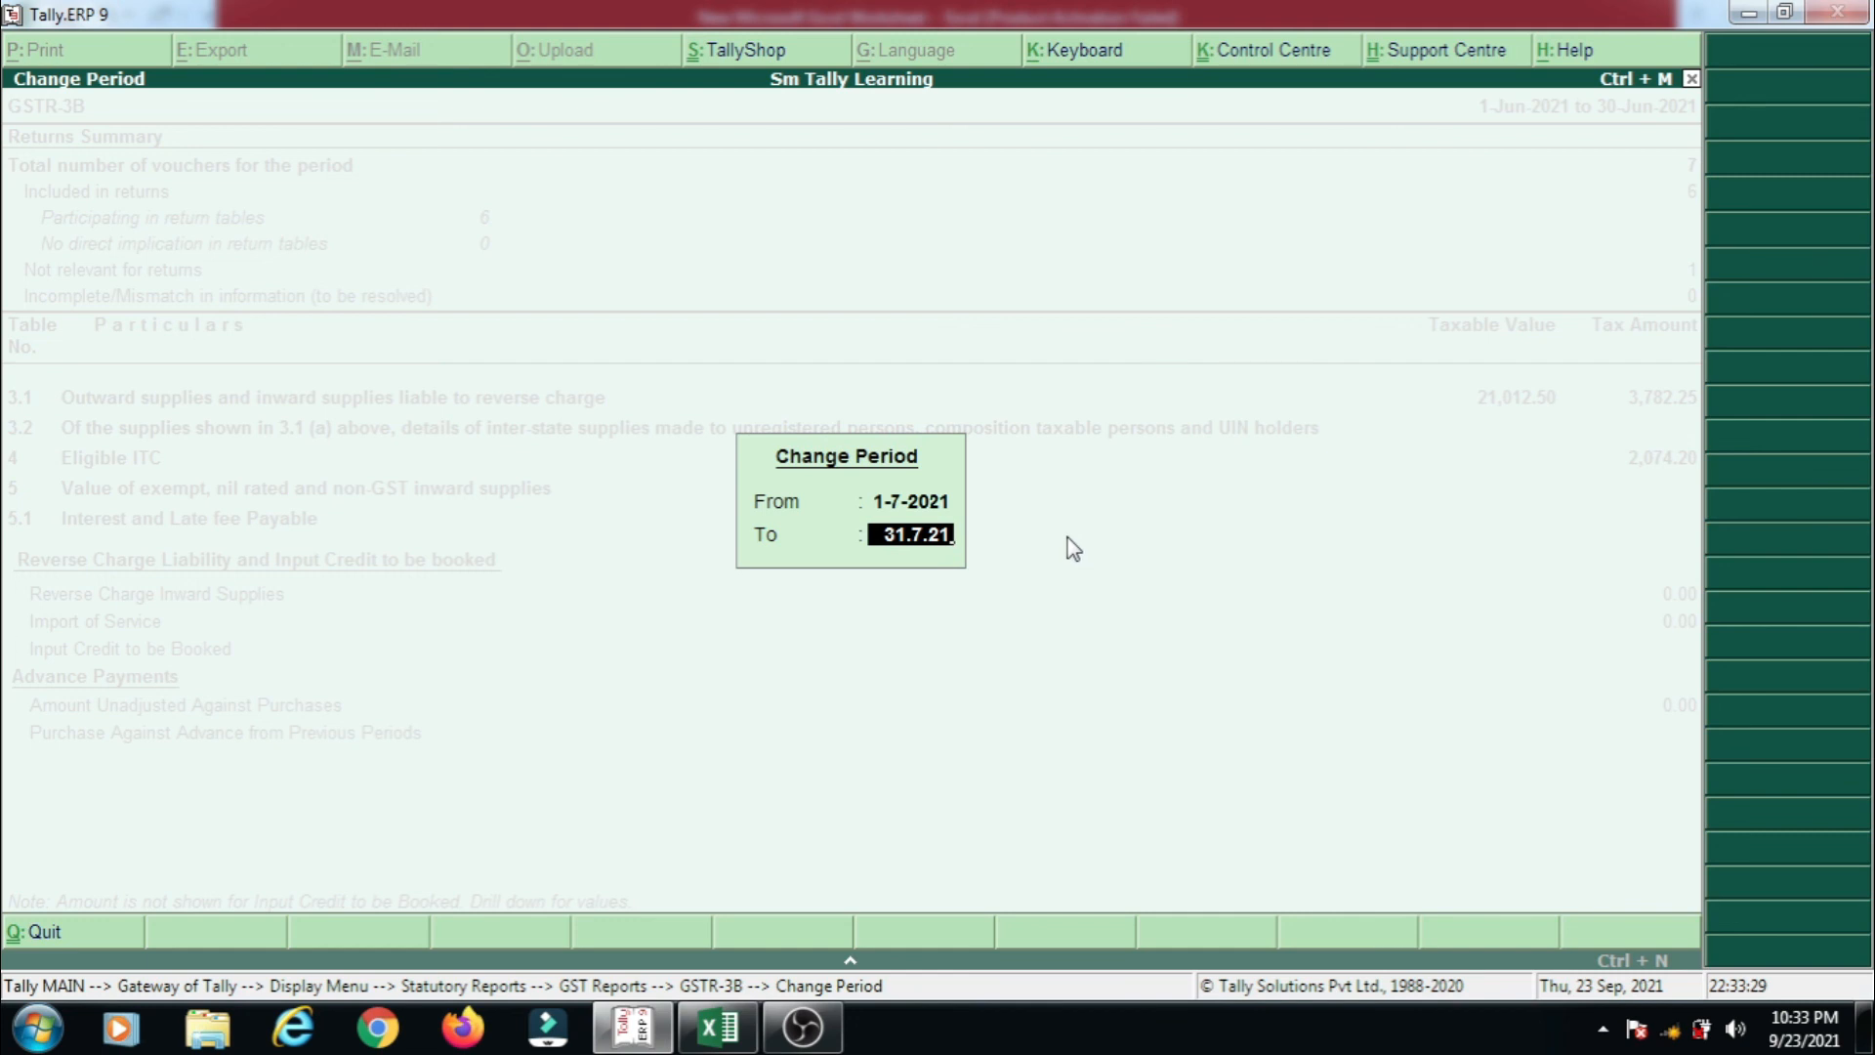
key("Return")
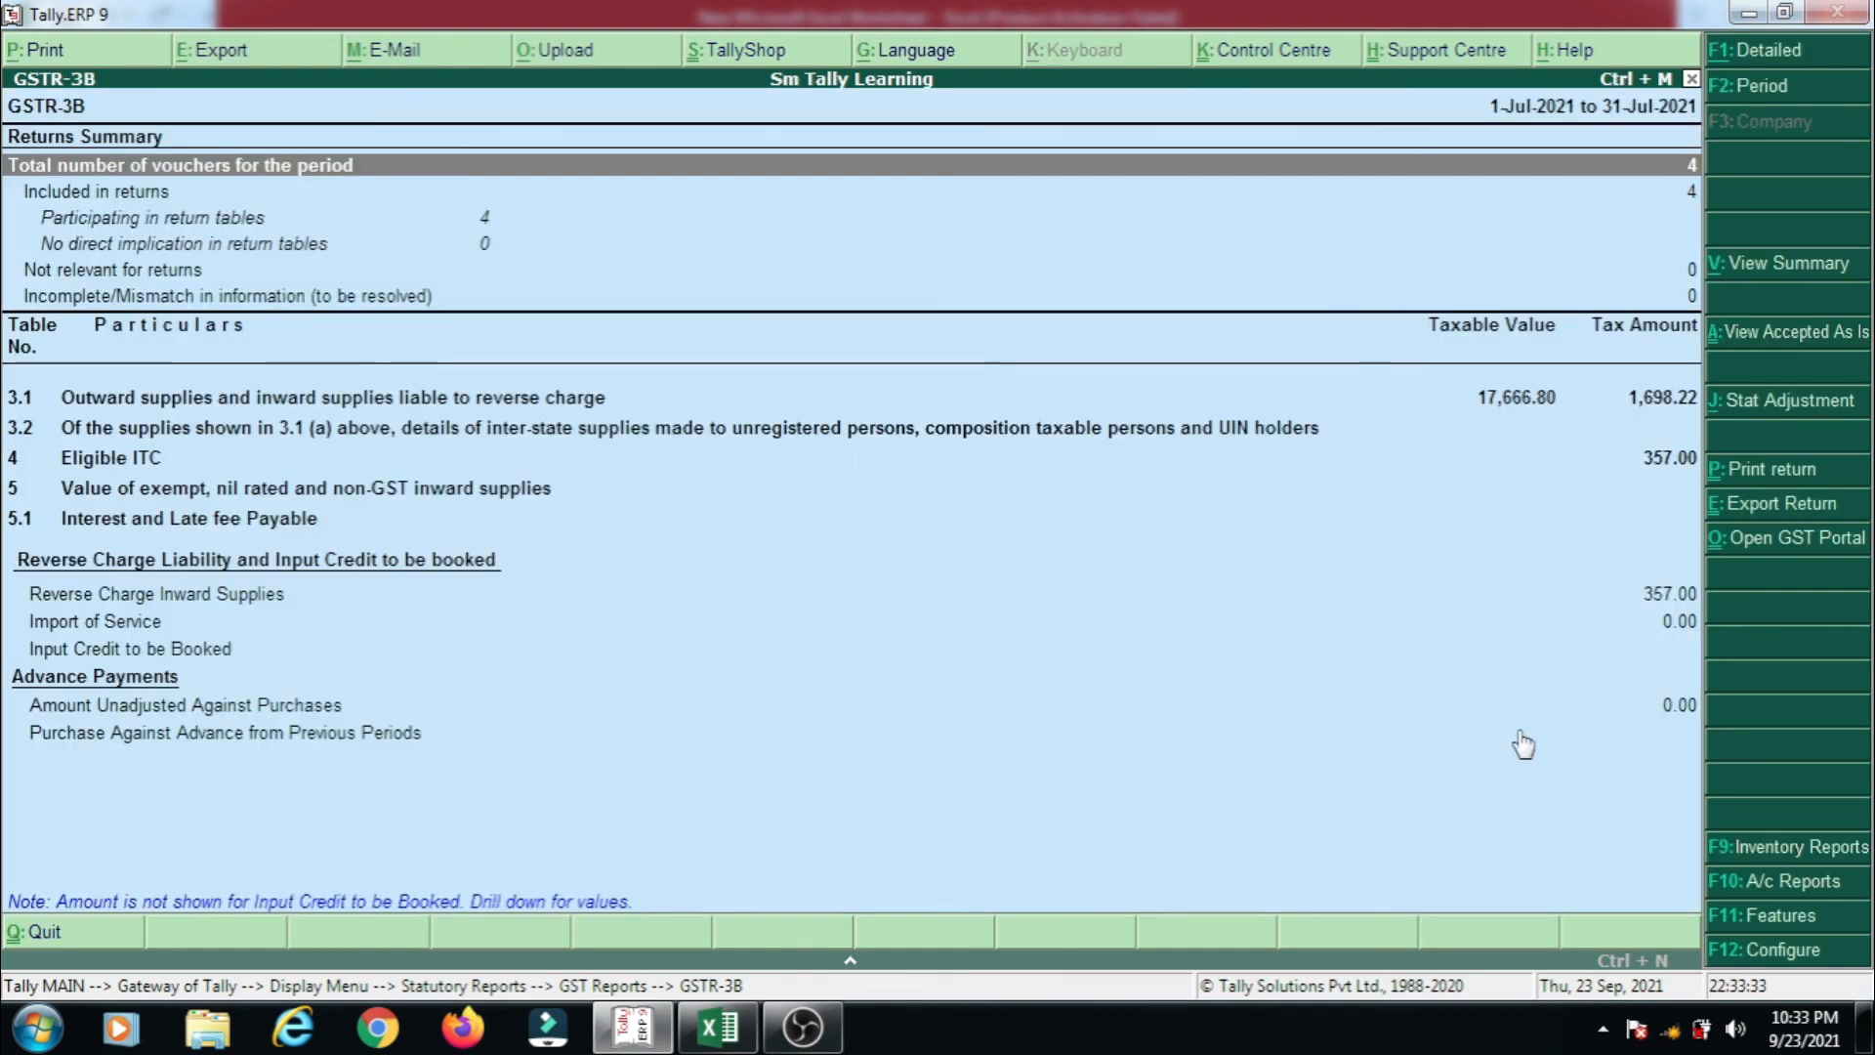
- Drill down into Reverse Charge Inward Supplies in GSTR-3B and examine the listed transporter purchases and their tax liability
key("Down")
key("Down")
key("Down")
key("Down")
key("Down")
key("Down")
key("Down")
key("Down")
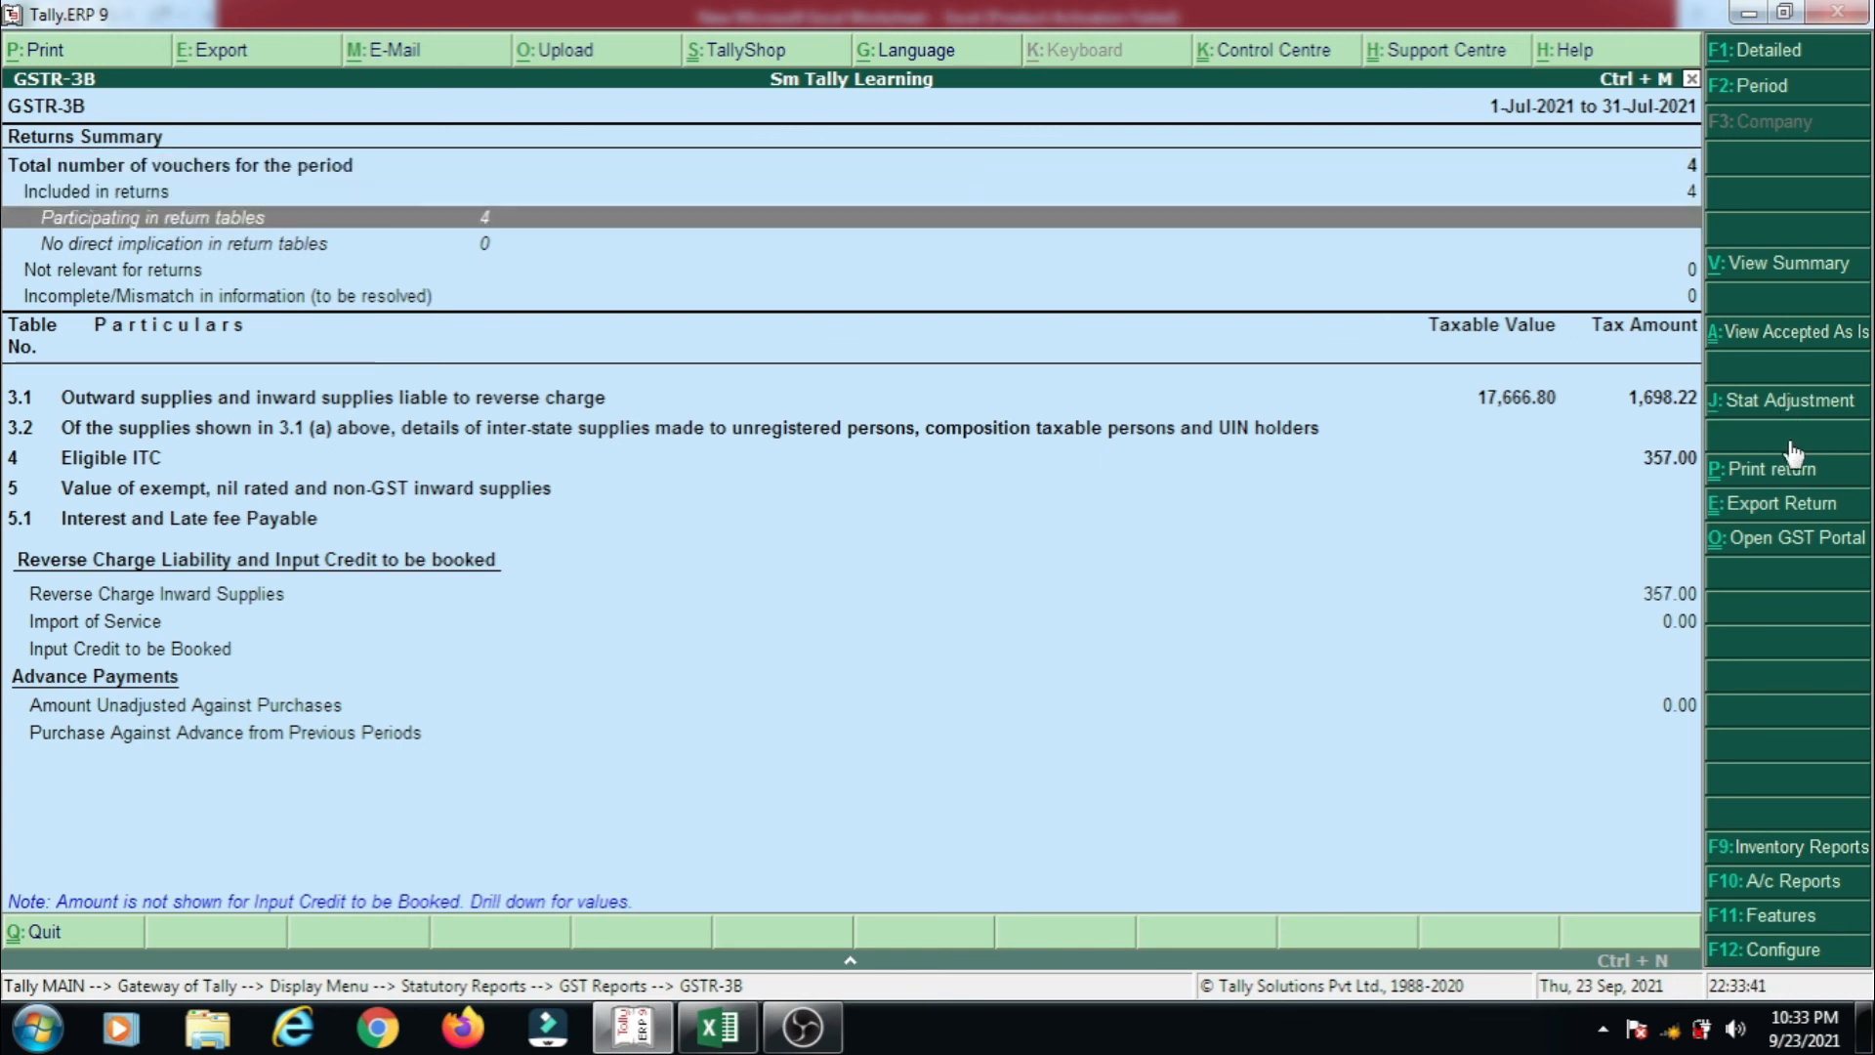
key("Down")
key("Down")
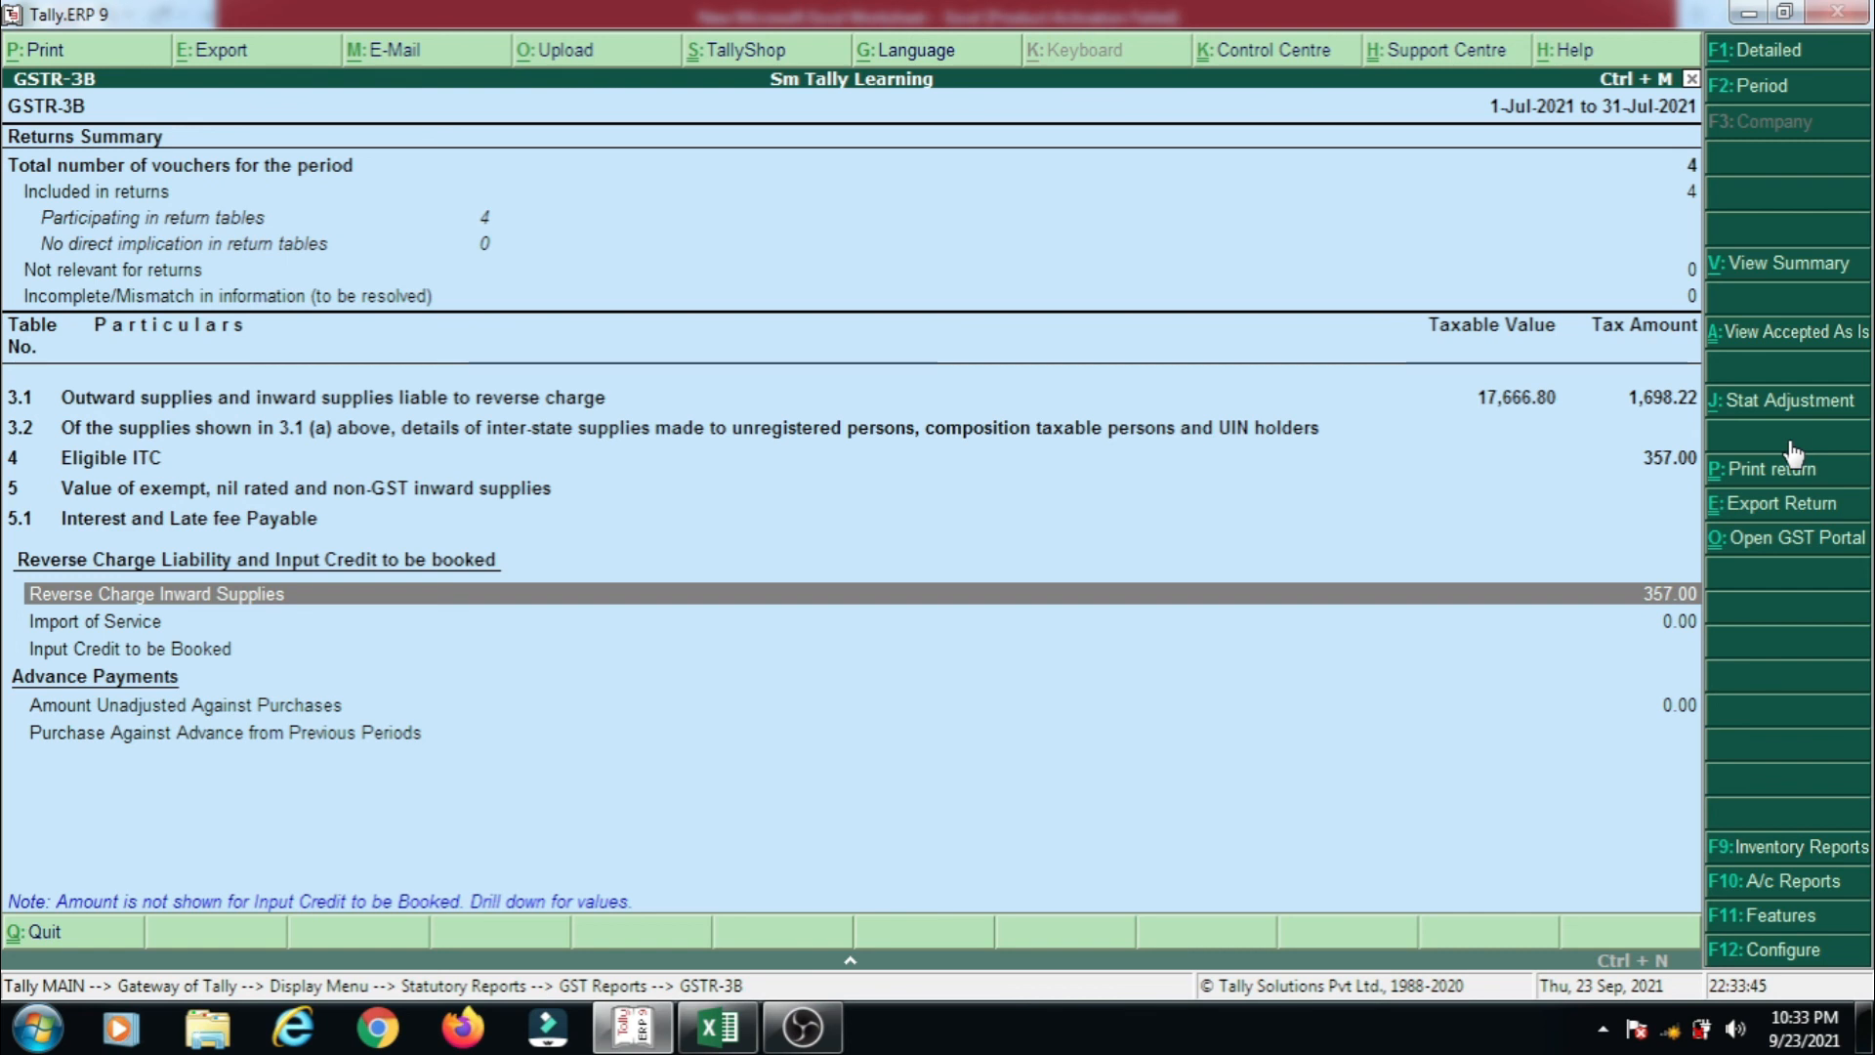
key("Return")
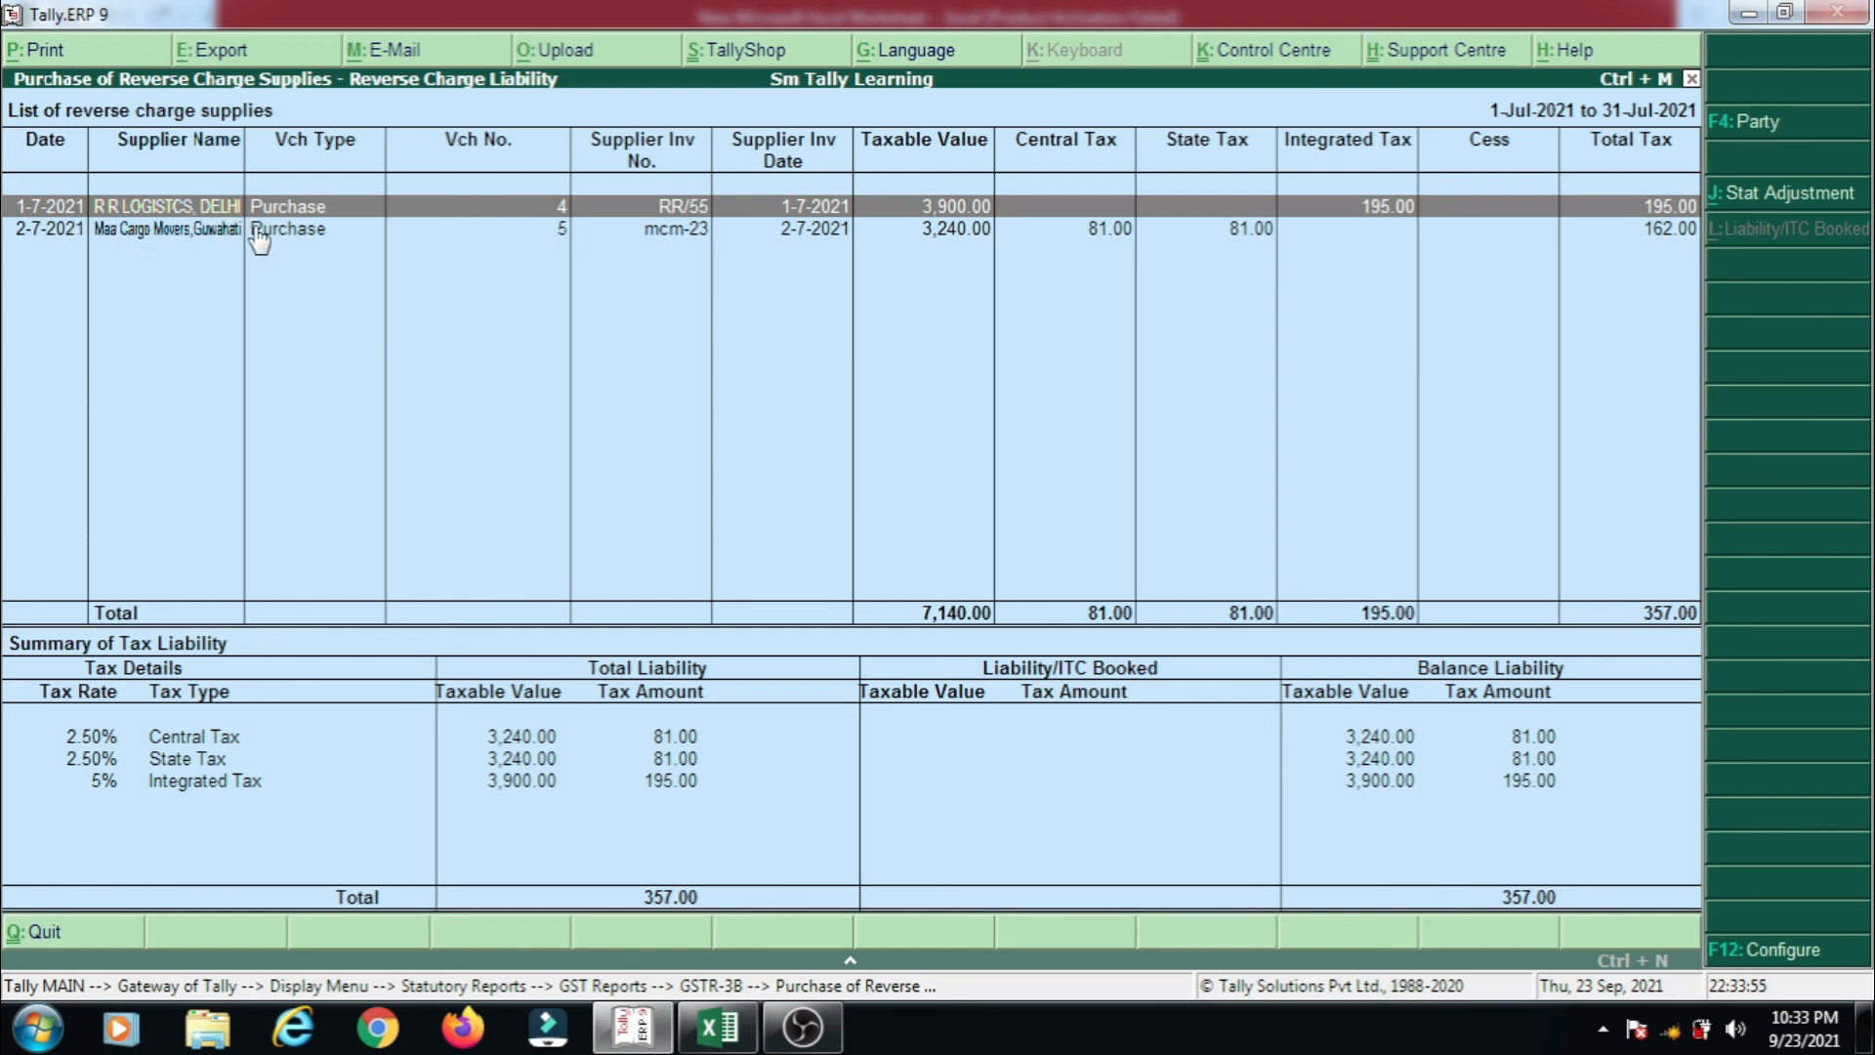
key("Down")
key("Up")
key("Down")
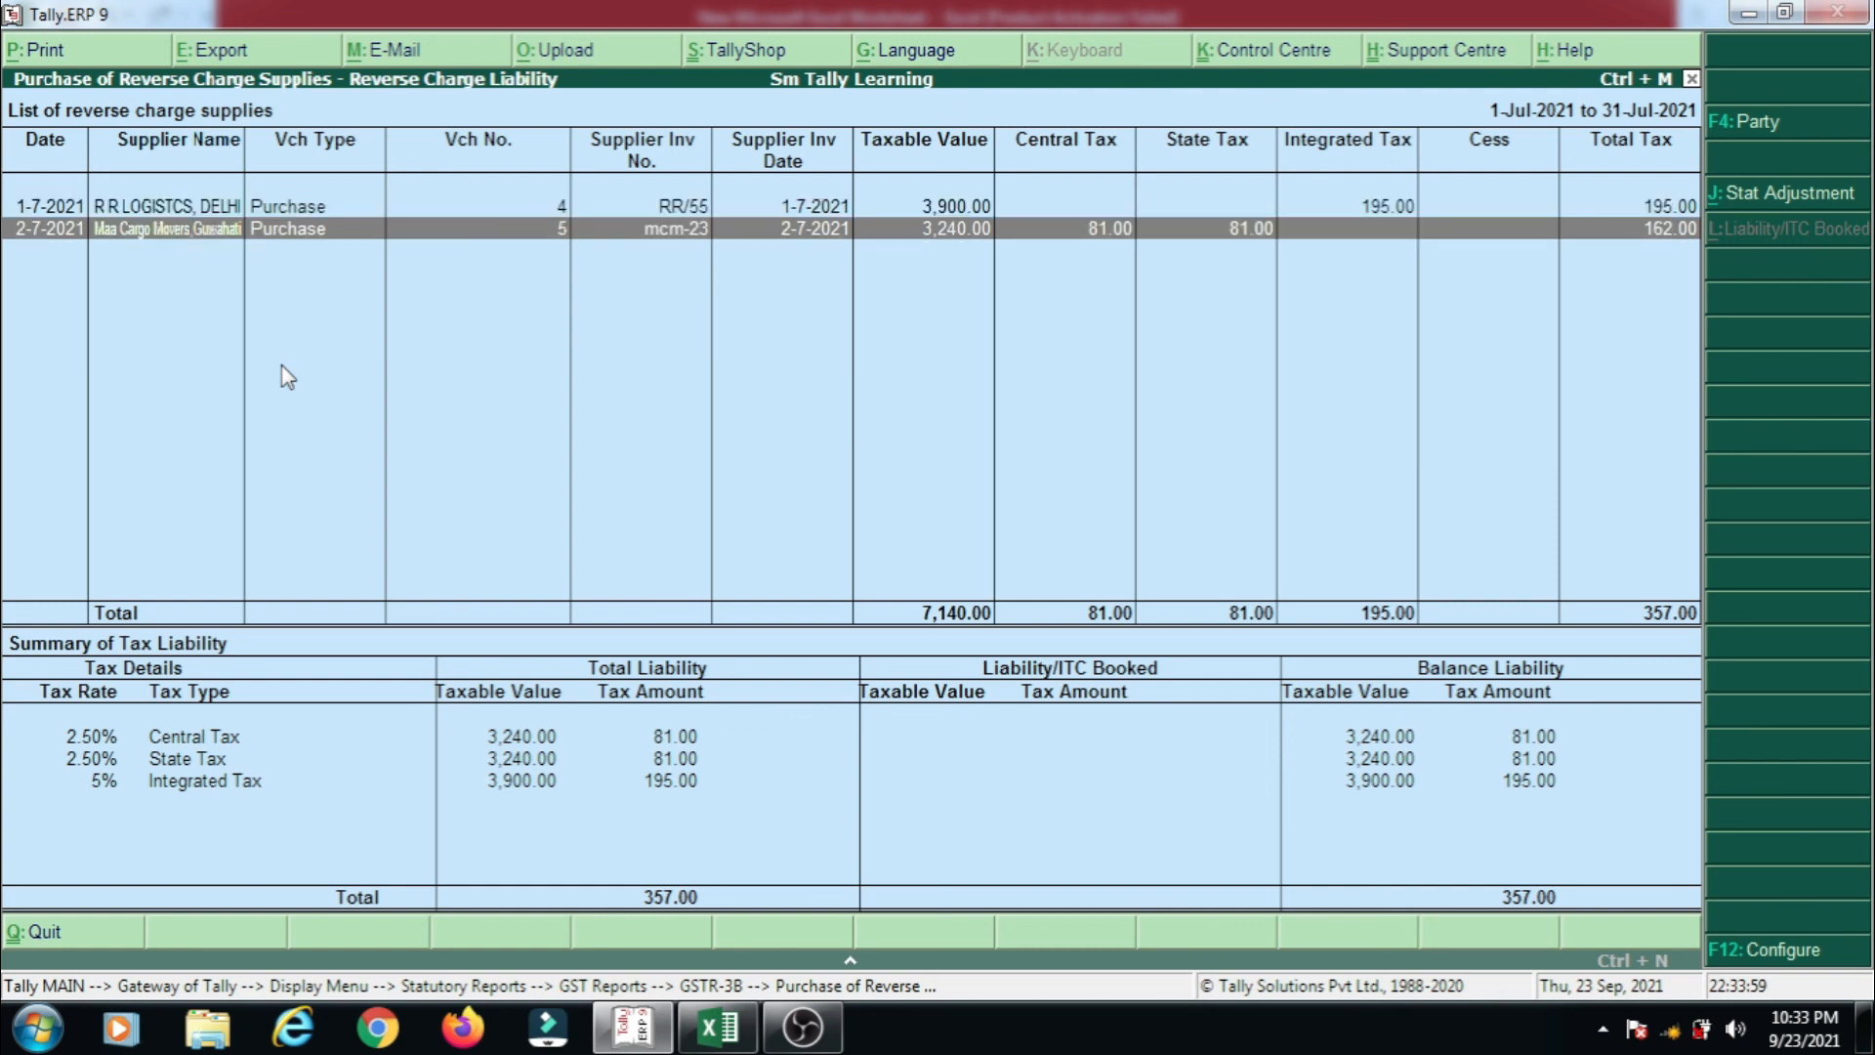